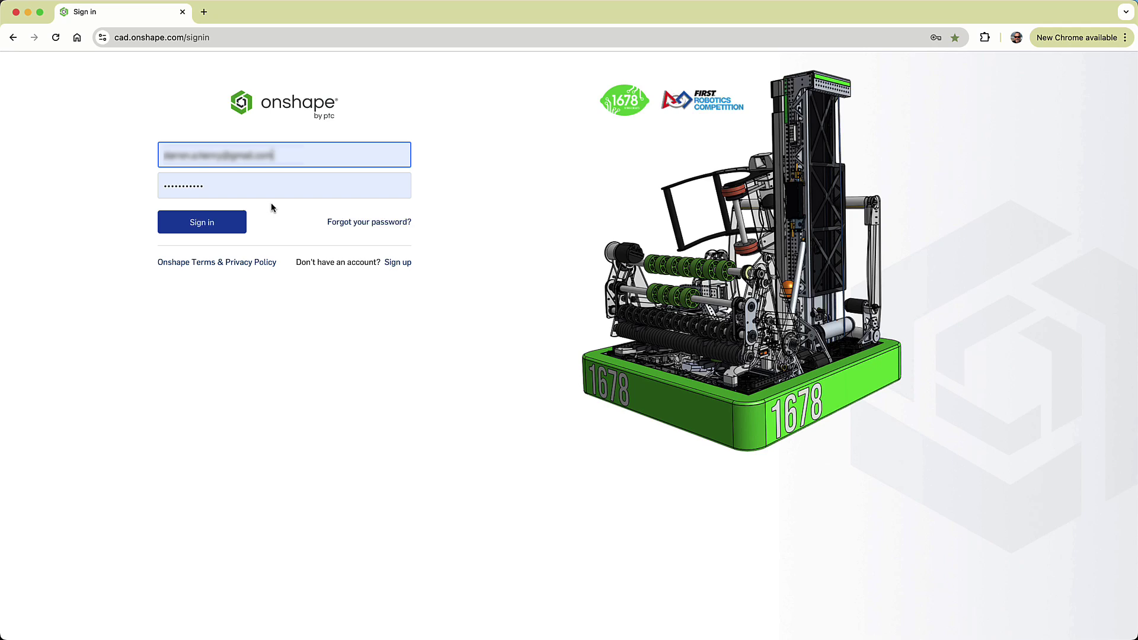
- Sign in and create a new document named 'Golf Ball Caddy'
click(237, 228)
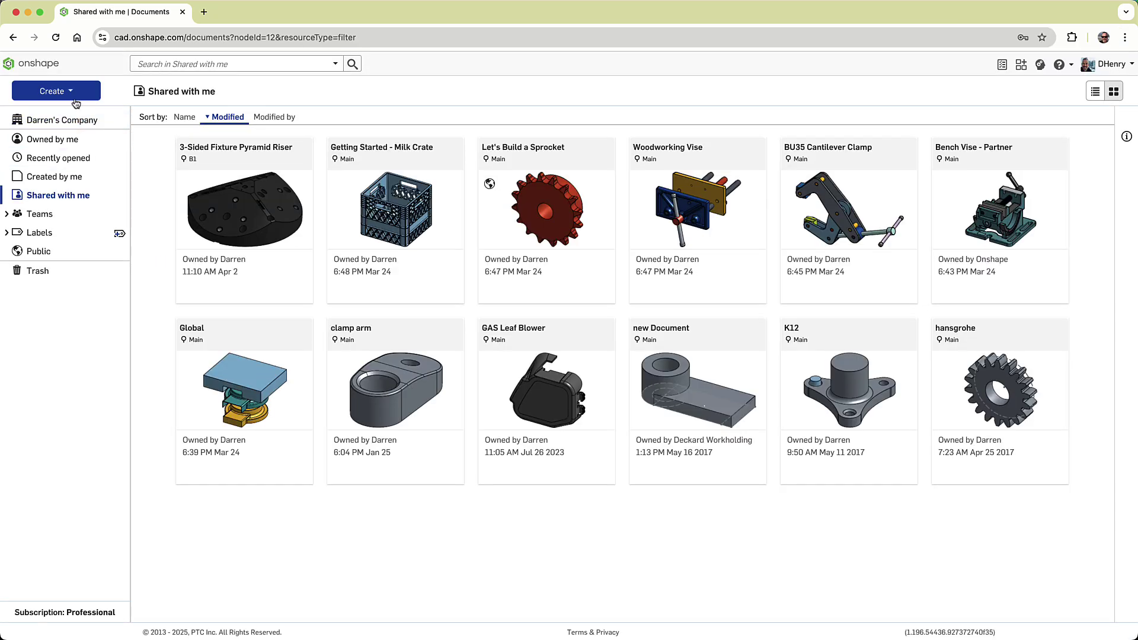
click(71, 93)
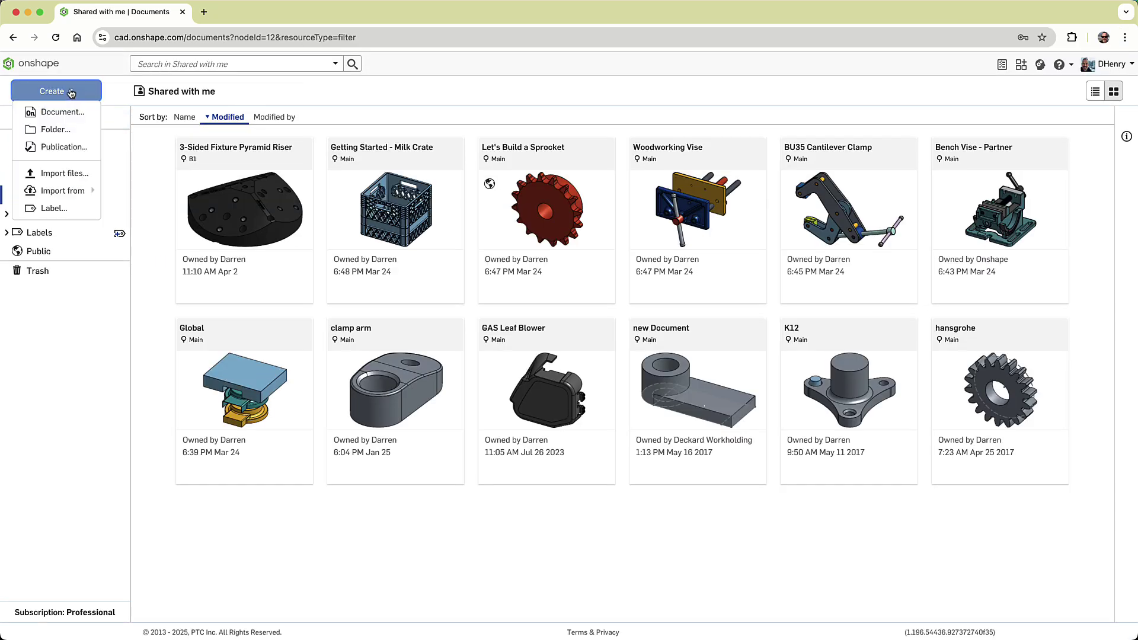
click(64, 112)
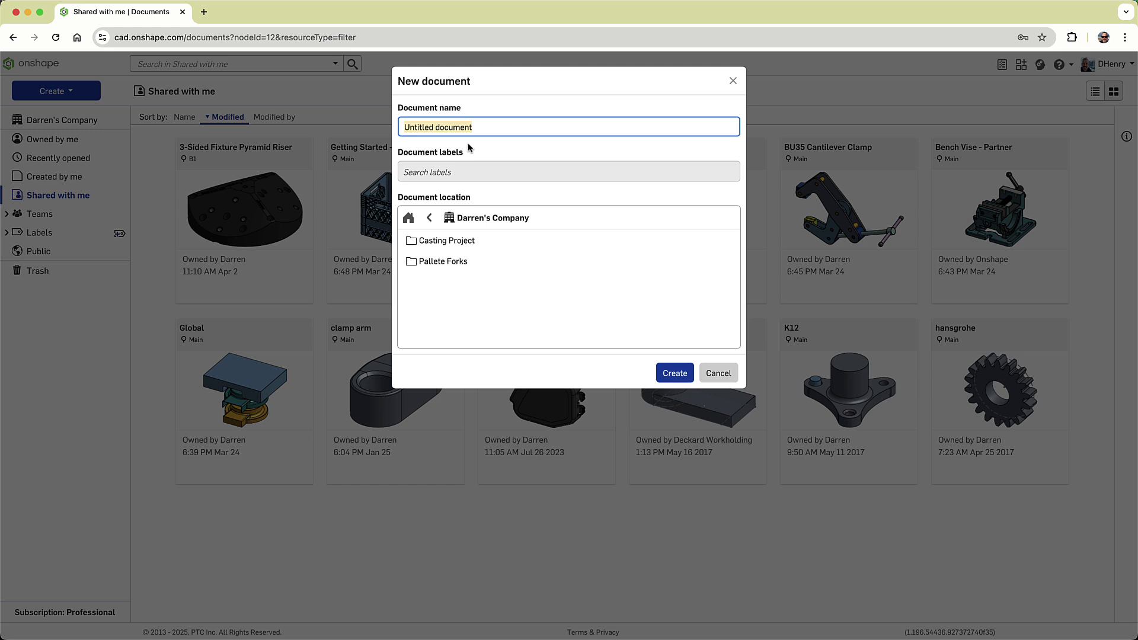
text(Golf)
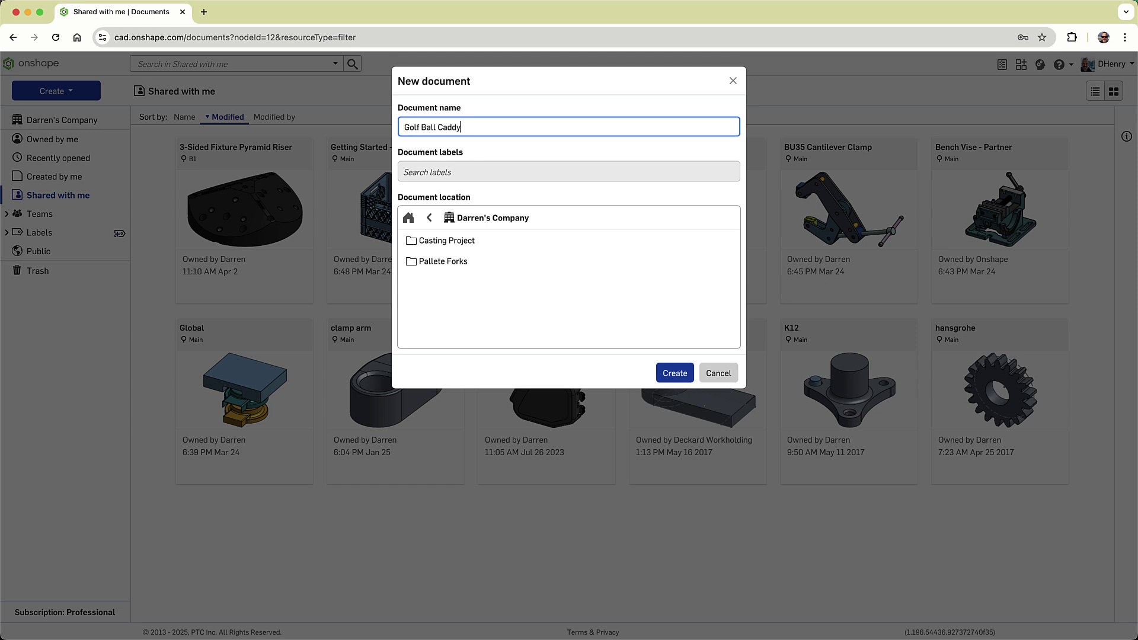
text( Ball Caddy)
click(672, 372)
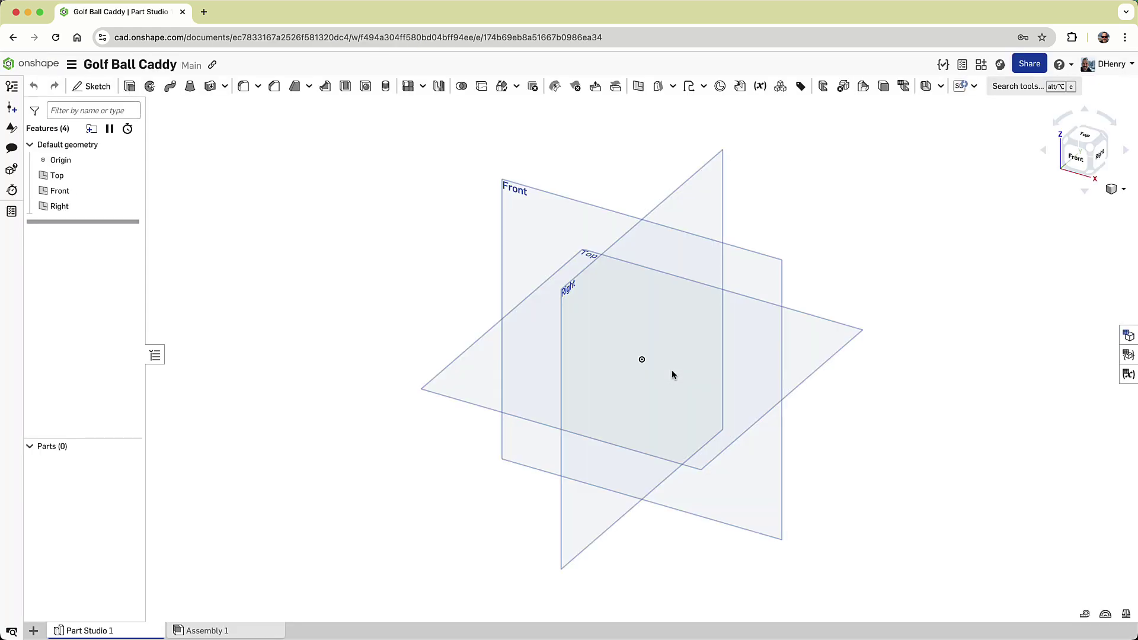
- Add variable g with value 5 mm and description 'Wire Diameter' in the Variable table
click(1128, 375)
click(758, 173)
text(g)
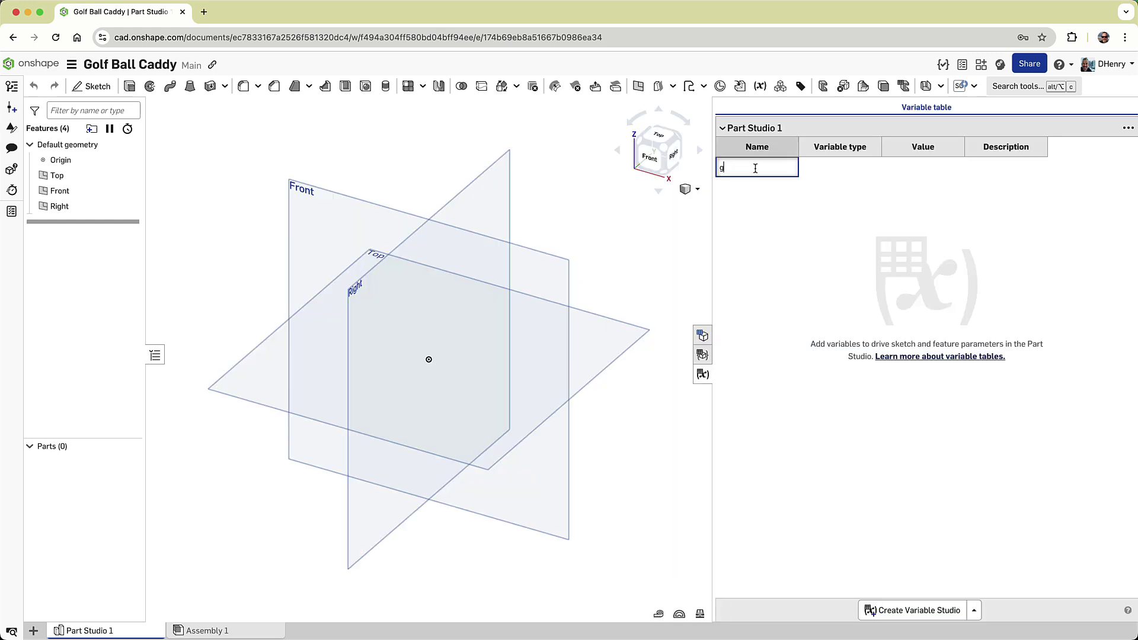
key(Return)
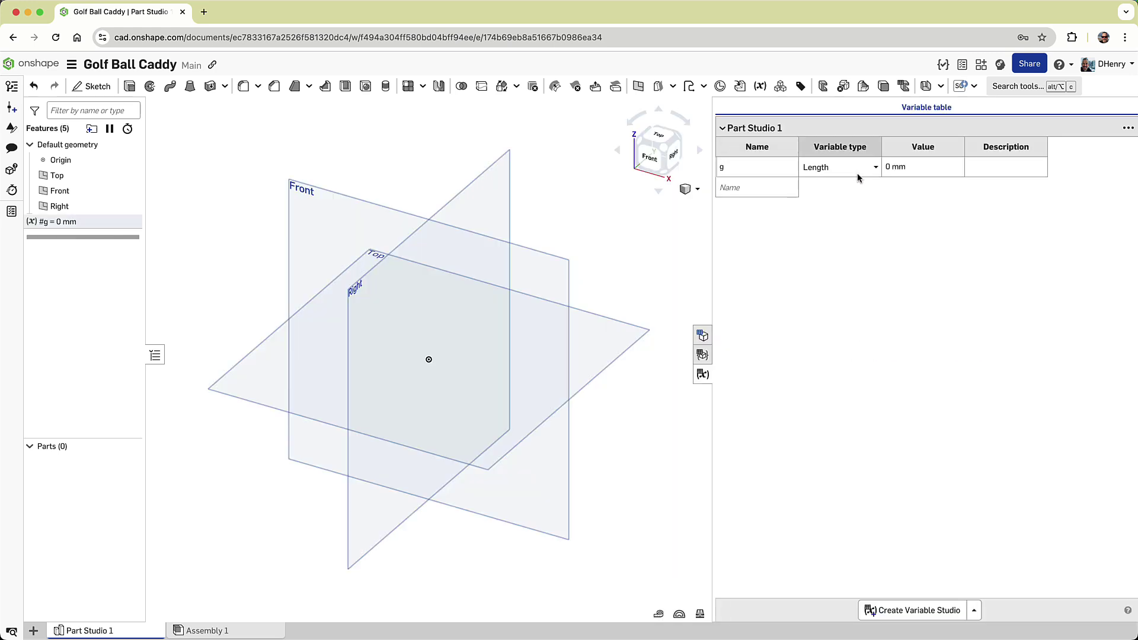
click(897, 168)
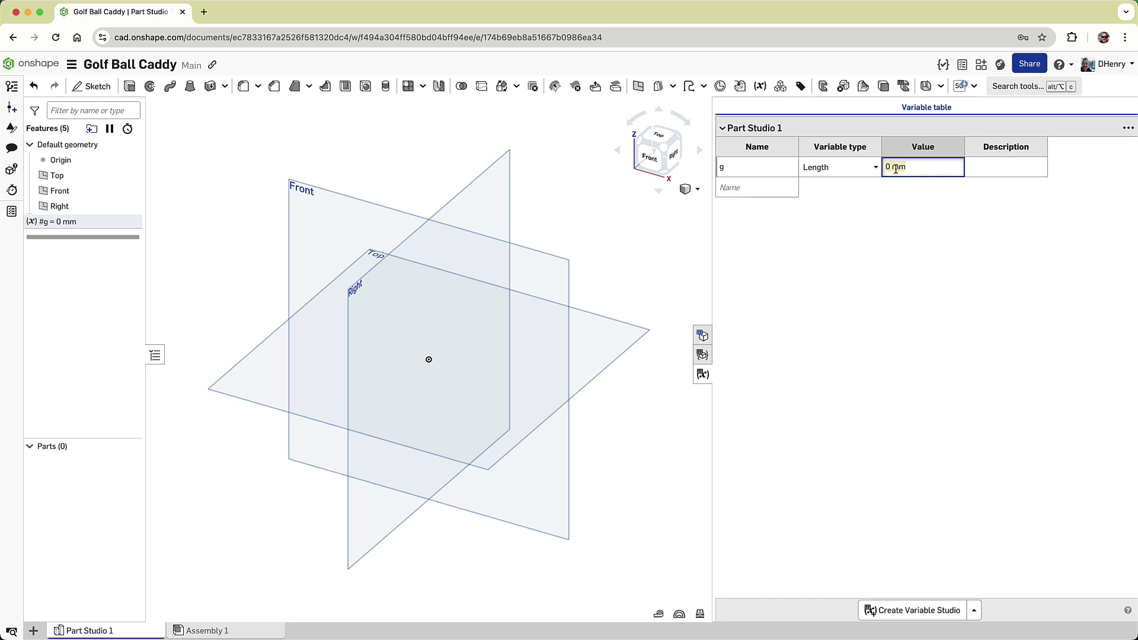
text(5)
click(986, 170)
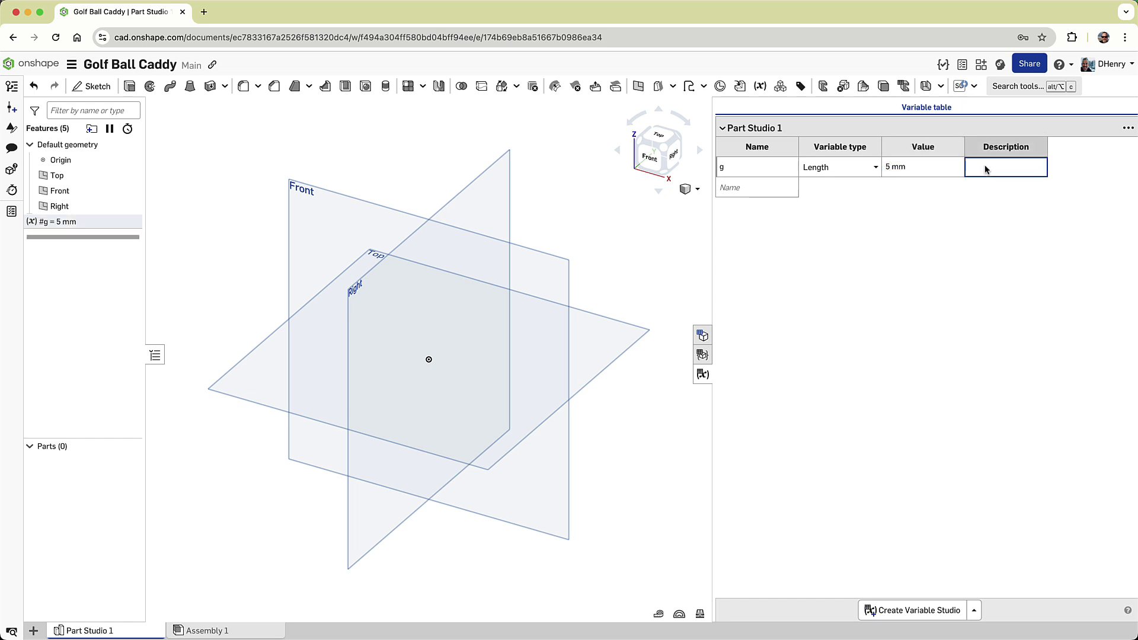
text(Wire Diameter)
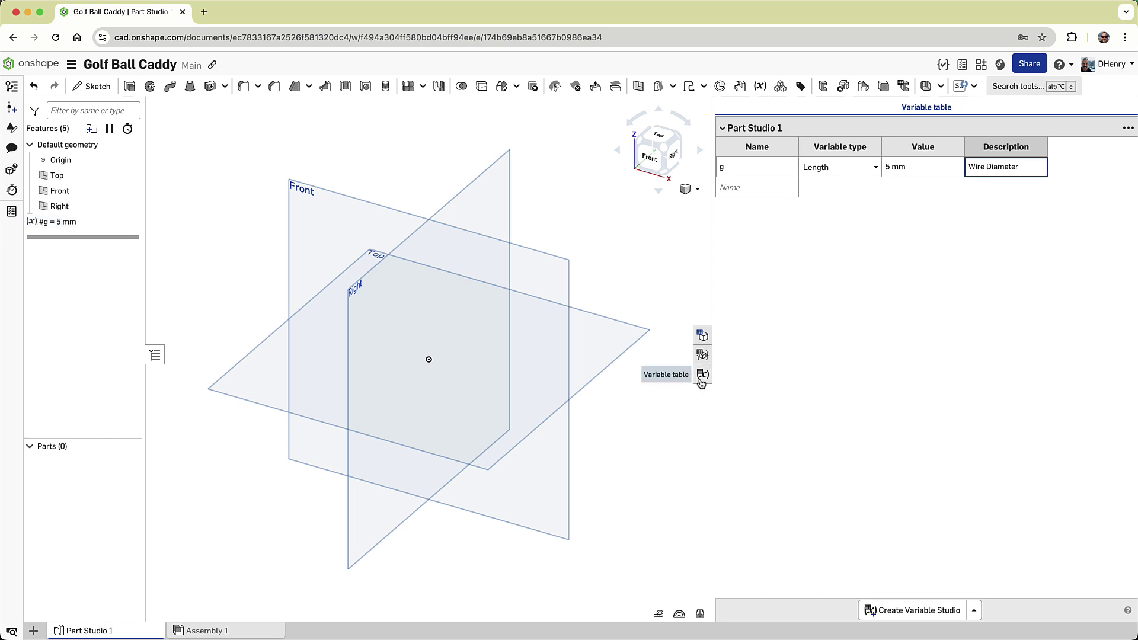
click(703, 375)
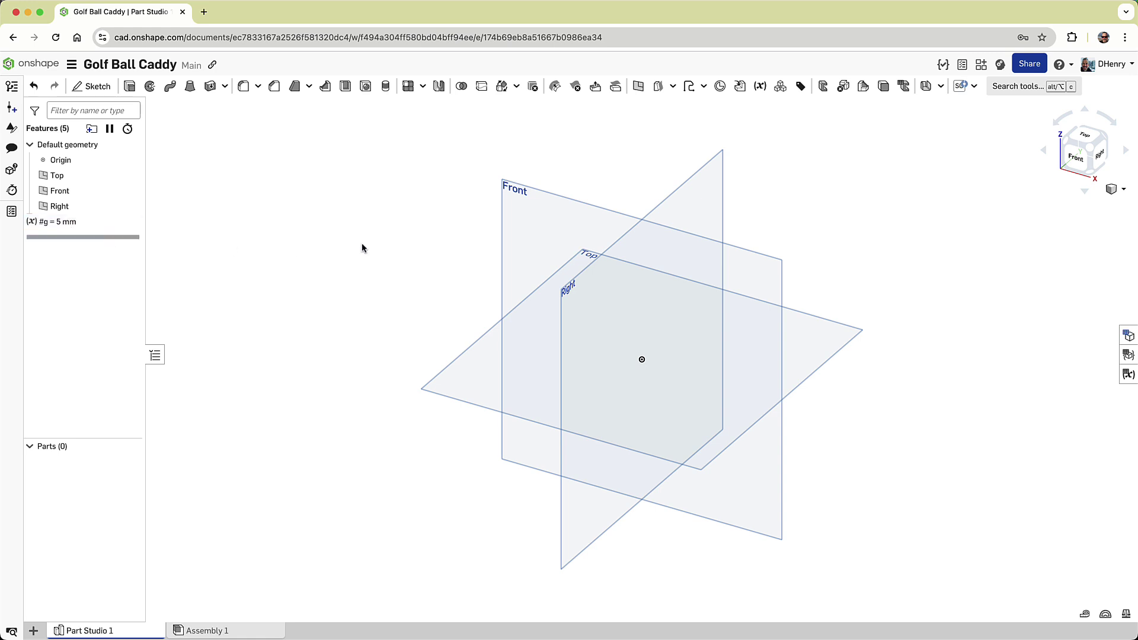
- Start a new sketch on the Front plane, viewed head-on with default planes hidden
click(500, 231)
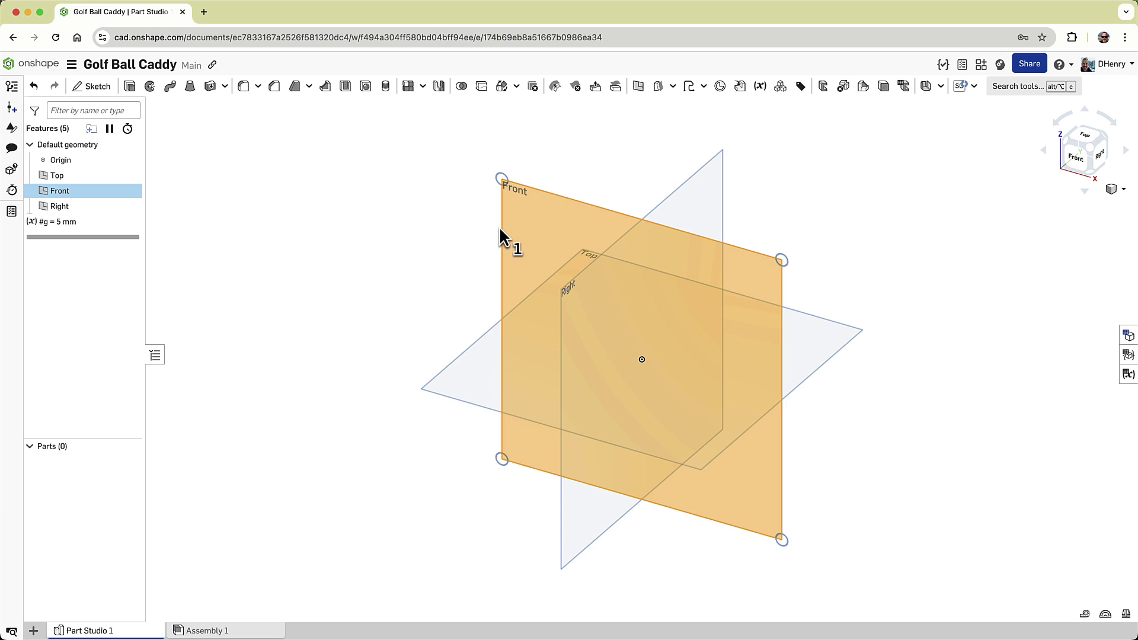
right_click(499, 226)
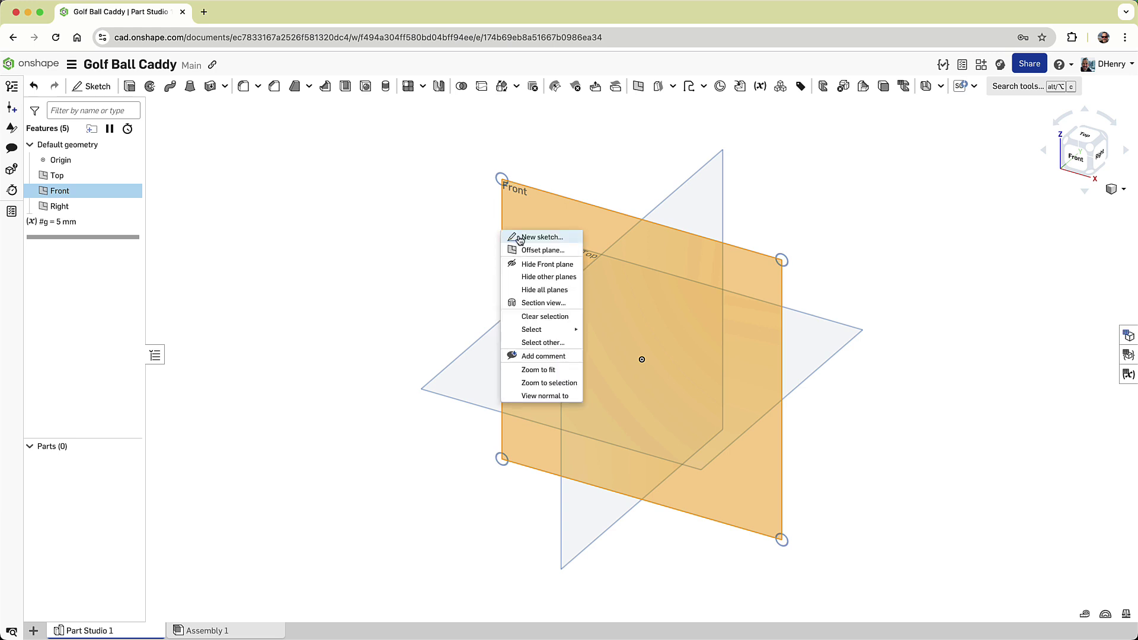
click(518, 234)
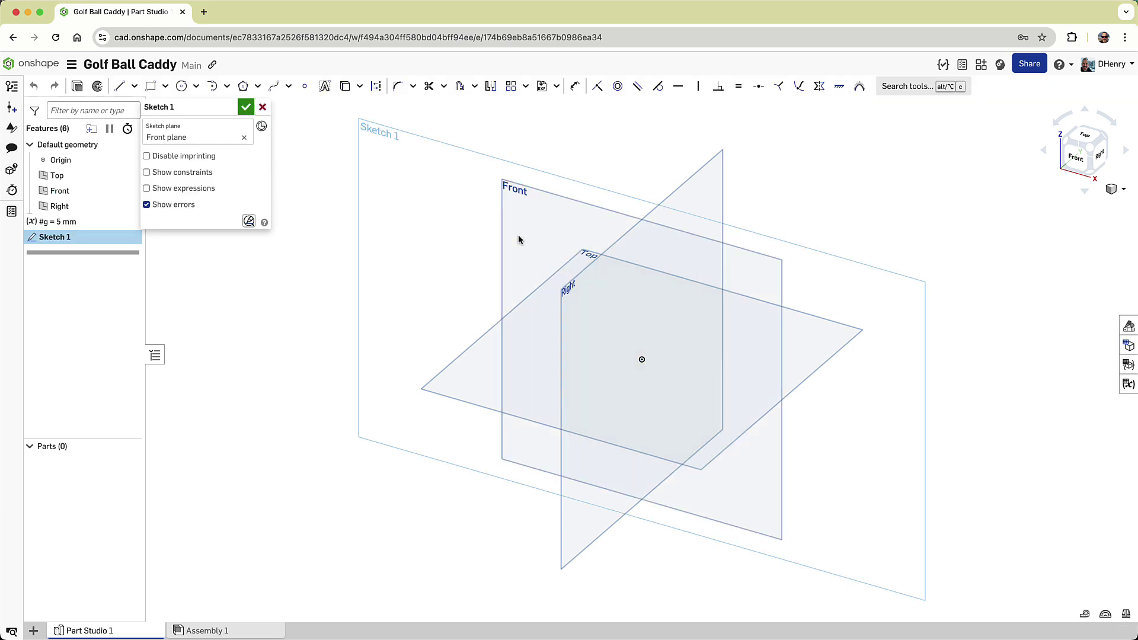
key(n)
key(p)
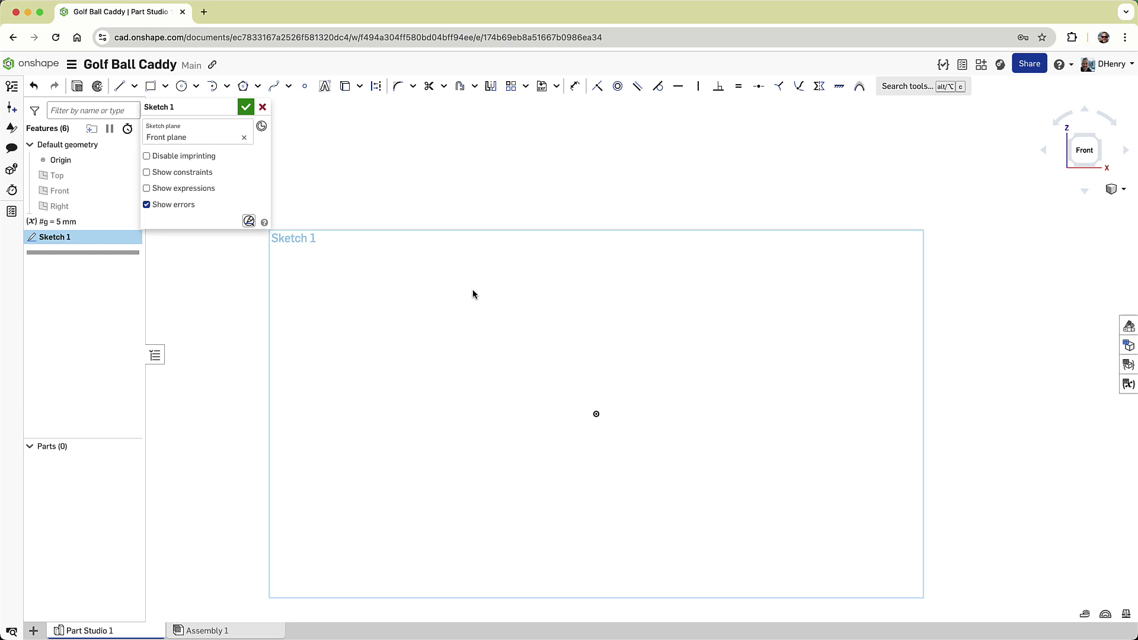
middle_drag(473, 294, 358, 393)
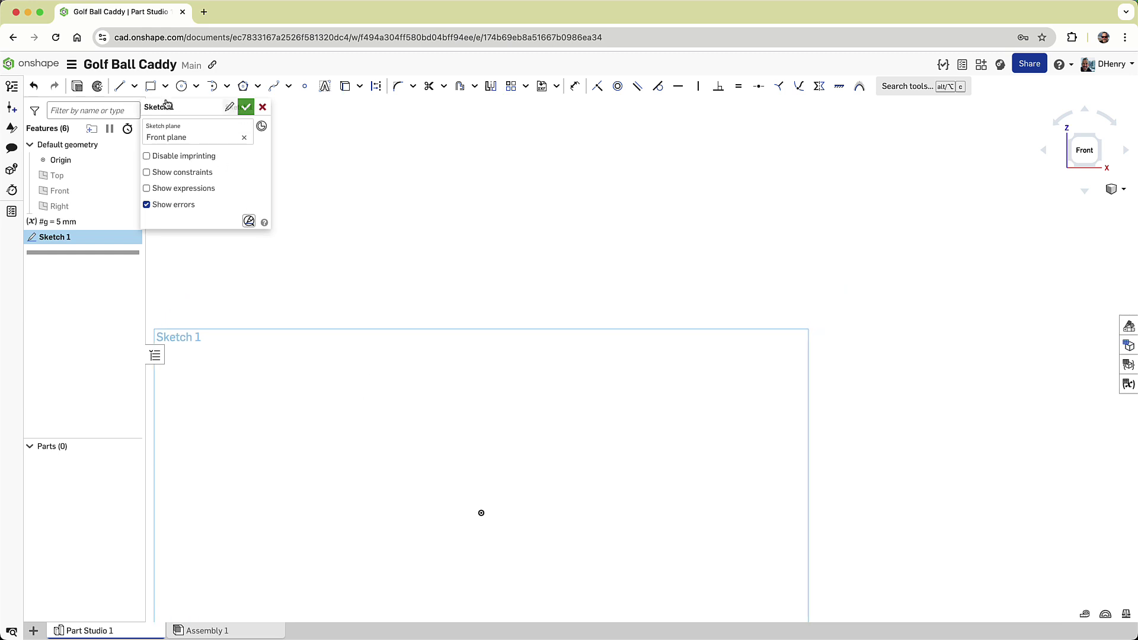
- Draw a 180 mm vertical construction line upward from the origin
click(119, 87)
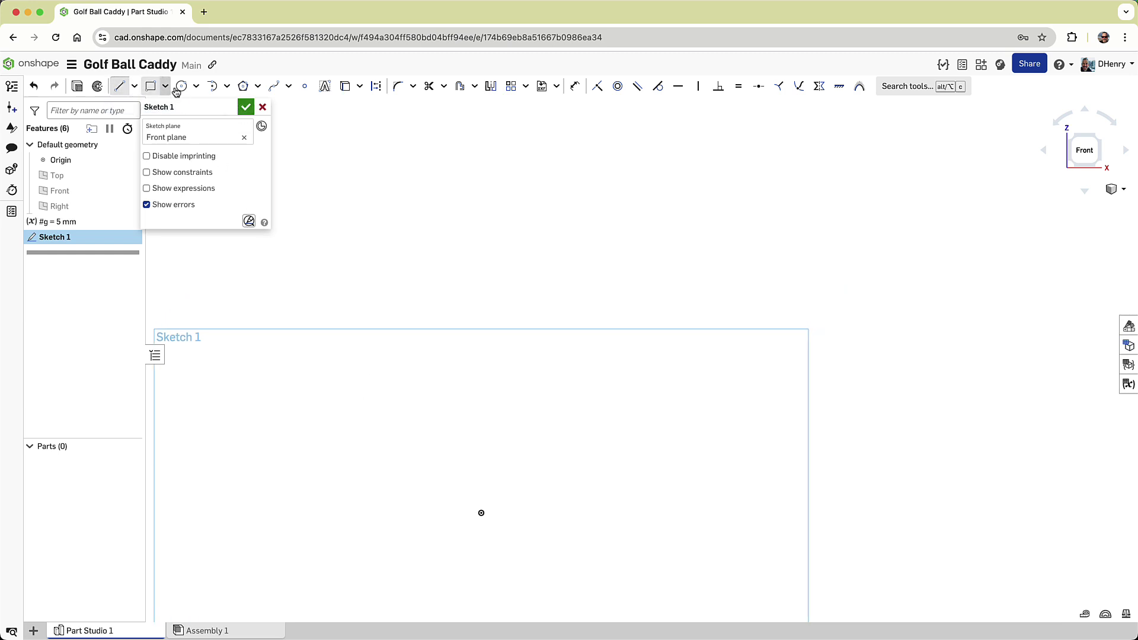
click(376, 89)
click(481, 513)
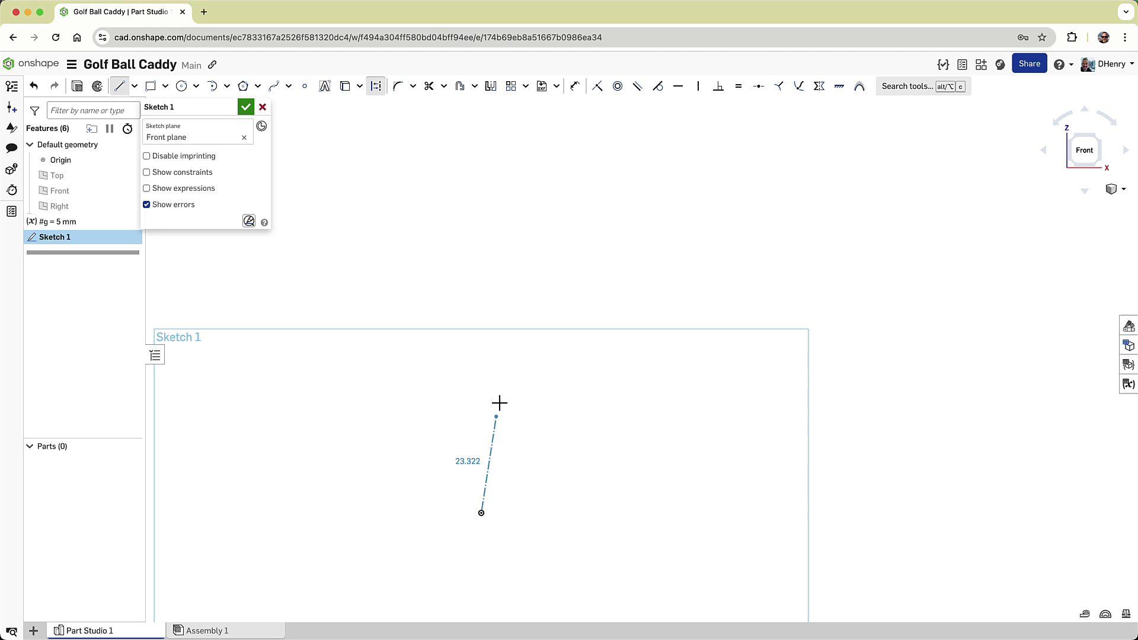
click(485, 141)
text(1)
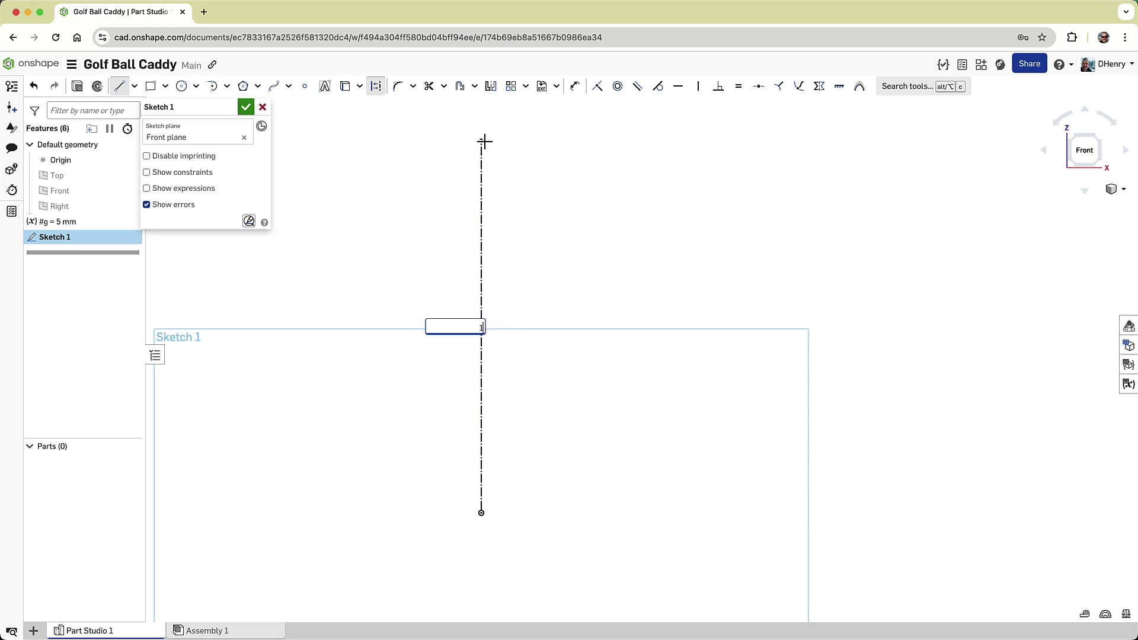
text(80)
key(Return)
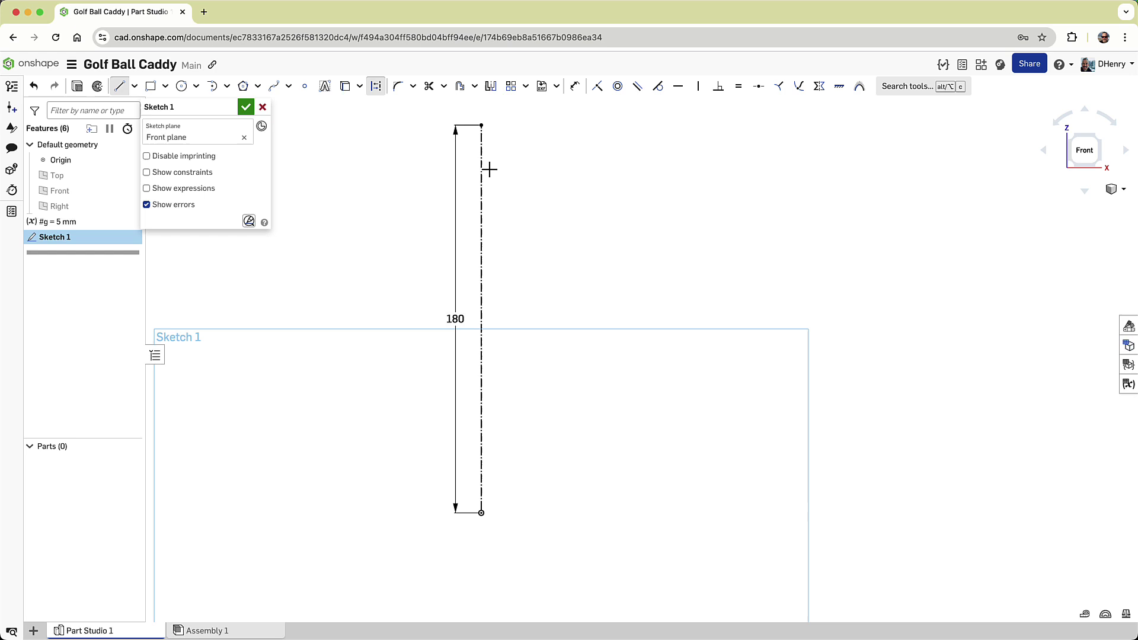
- Draw a slanted construction line from the top level down to the origin level
middle_drag(511, 196, 481, 252)
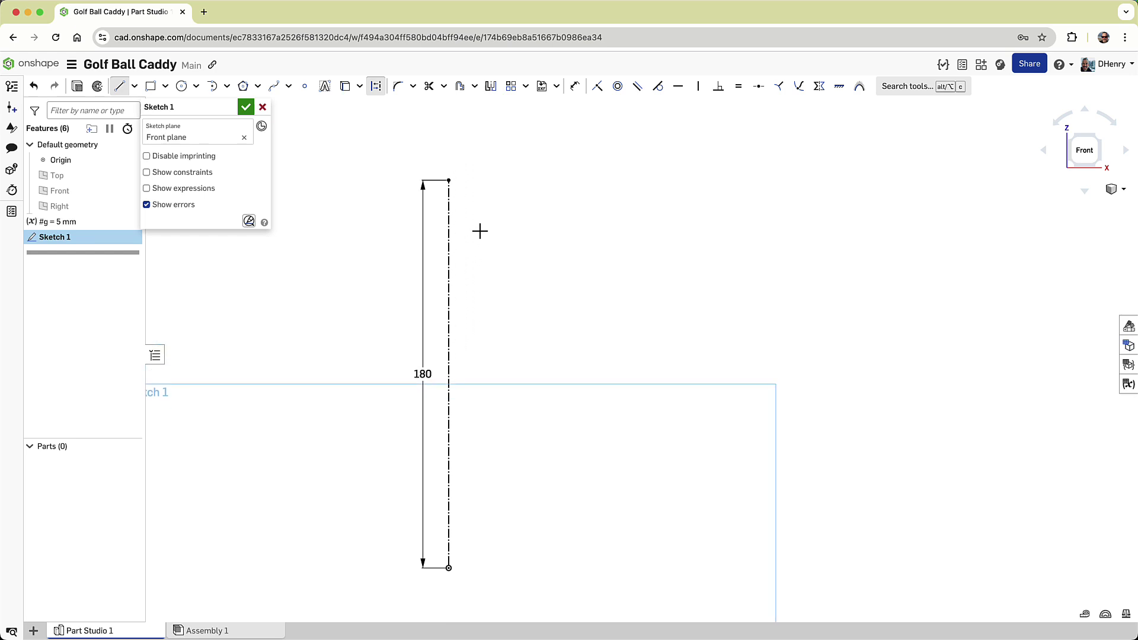
click(746, 181)
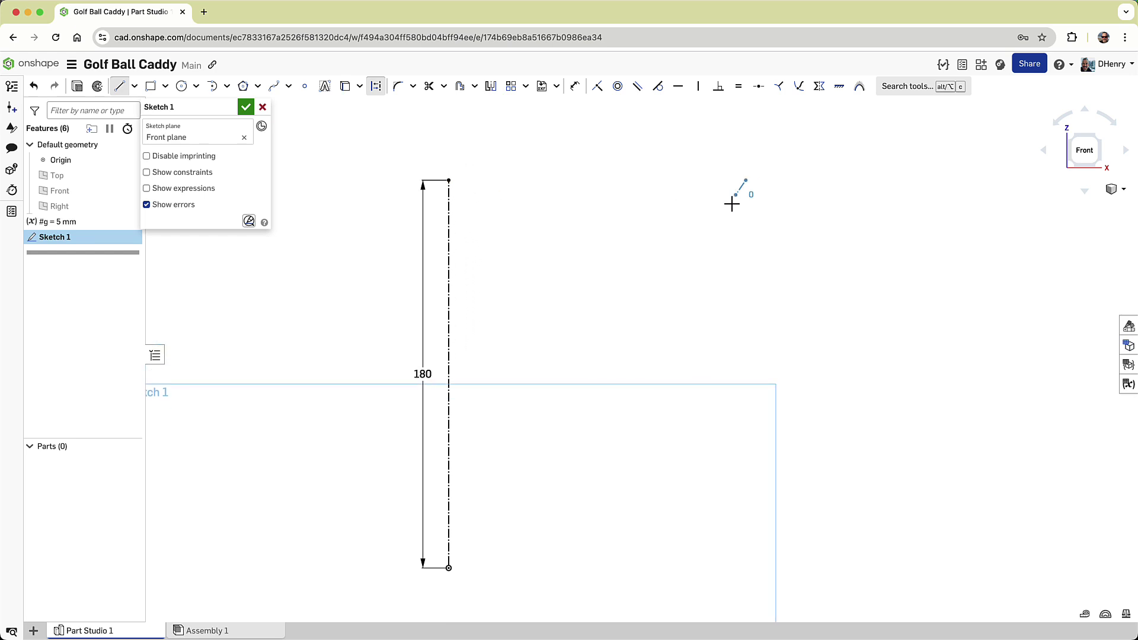
click(609, 568)
key(Escape)
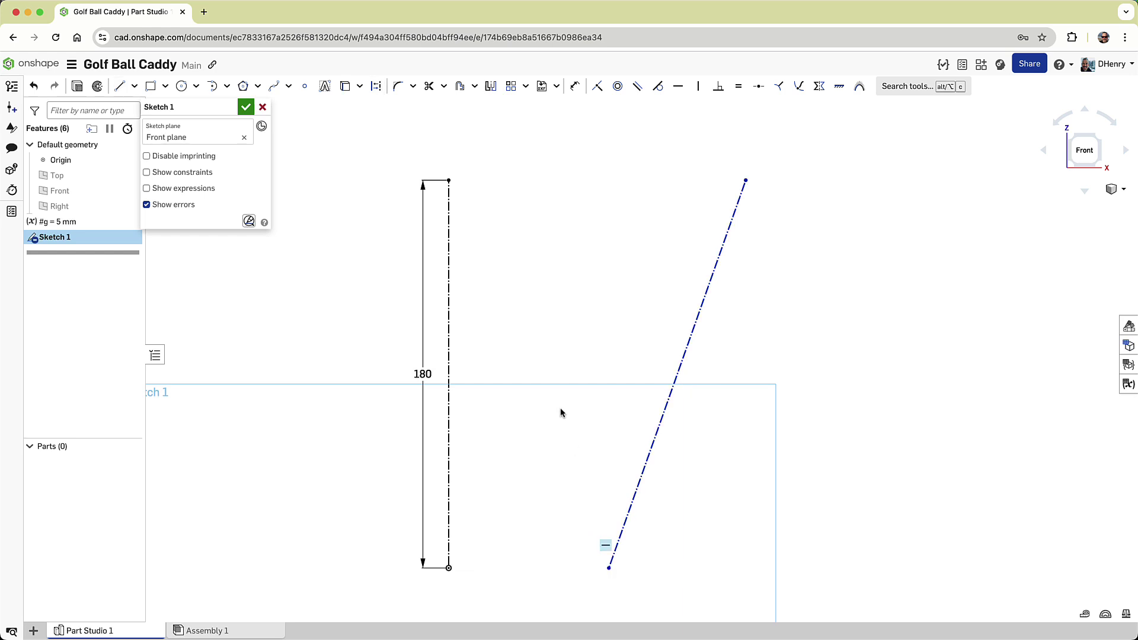
middle_drag(561, 409, 674, 399)
scroll(672, 402, down, 1)
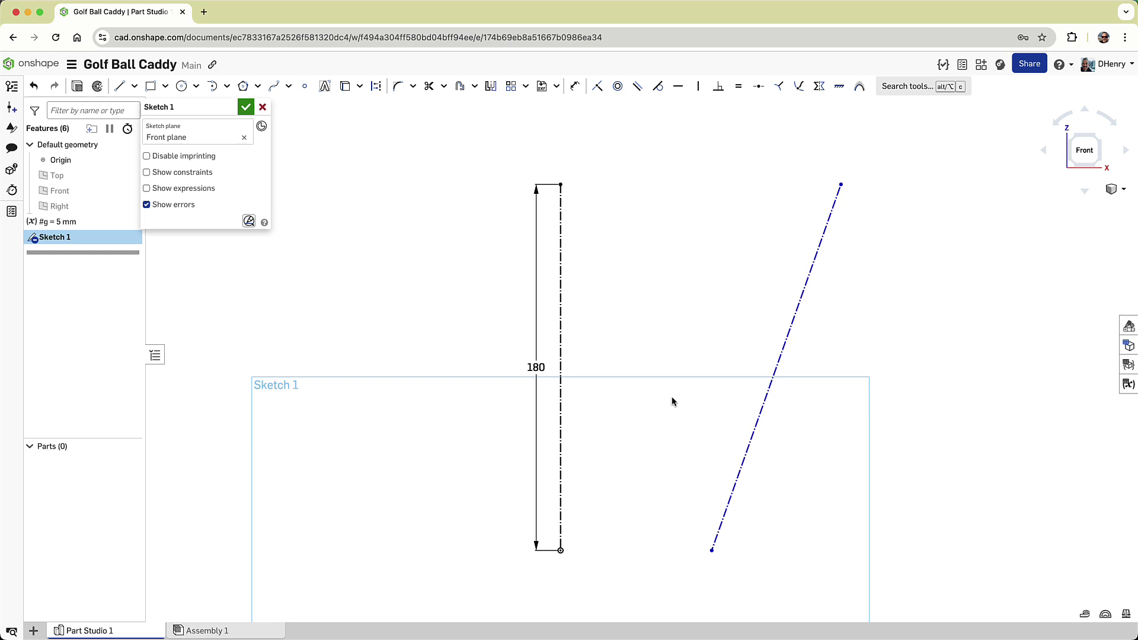
scroll(672, 402, down, 2)
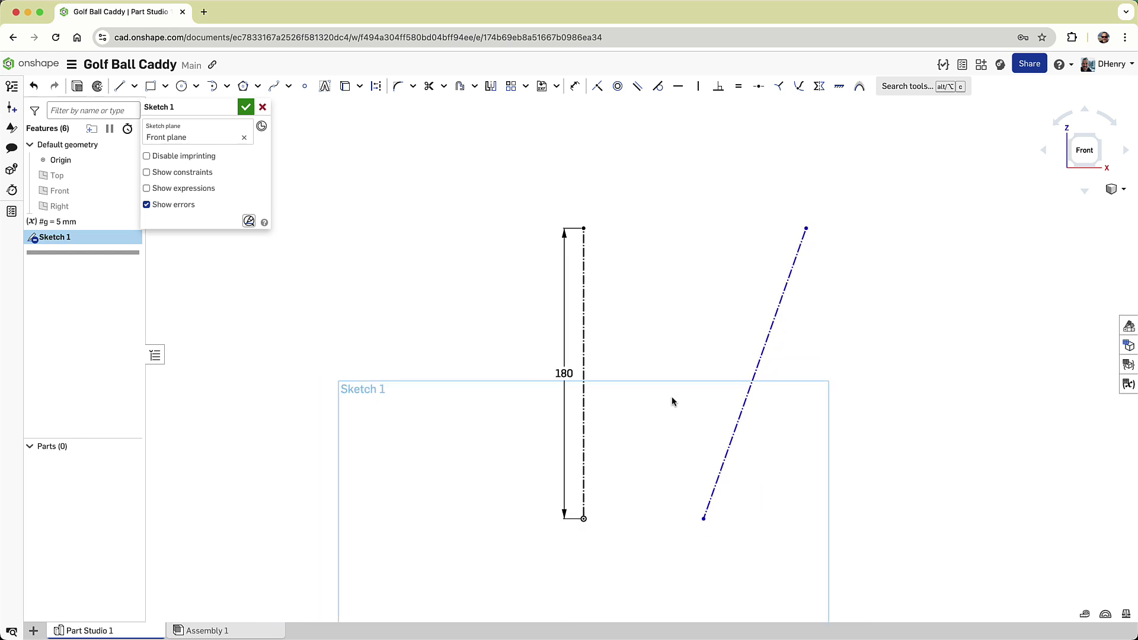
- Dimension the slanted line's ends from the vertical axis: Ø240 at the top, Ø140 at the bottom
click(574, 86)
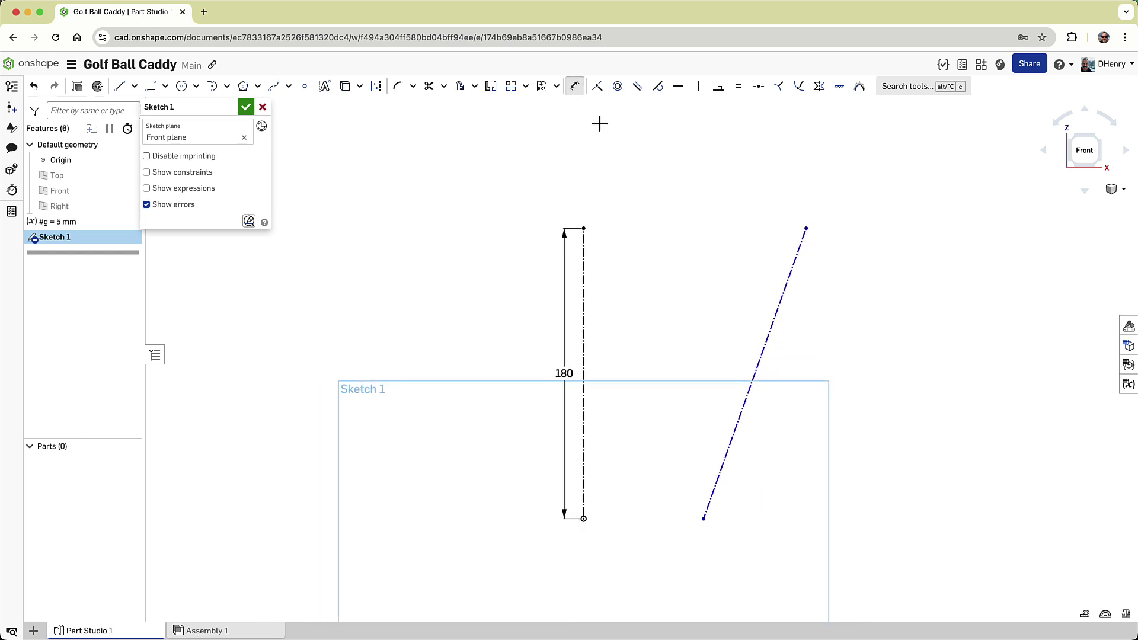
click(805, 229)
click(586, 277)
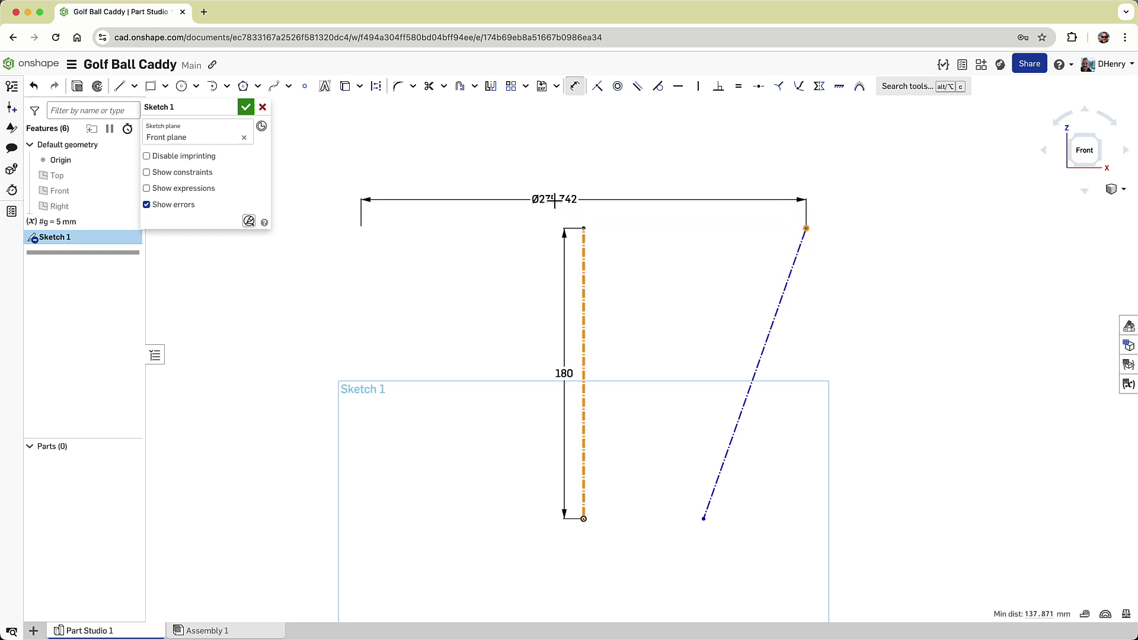
click(555, 202)
text(240)
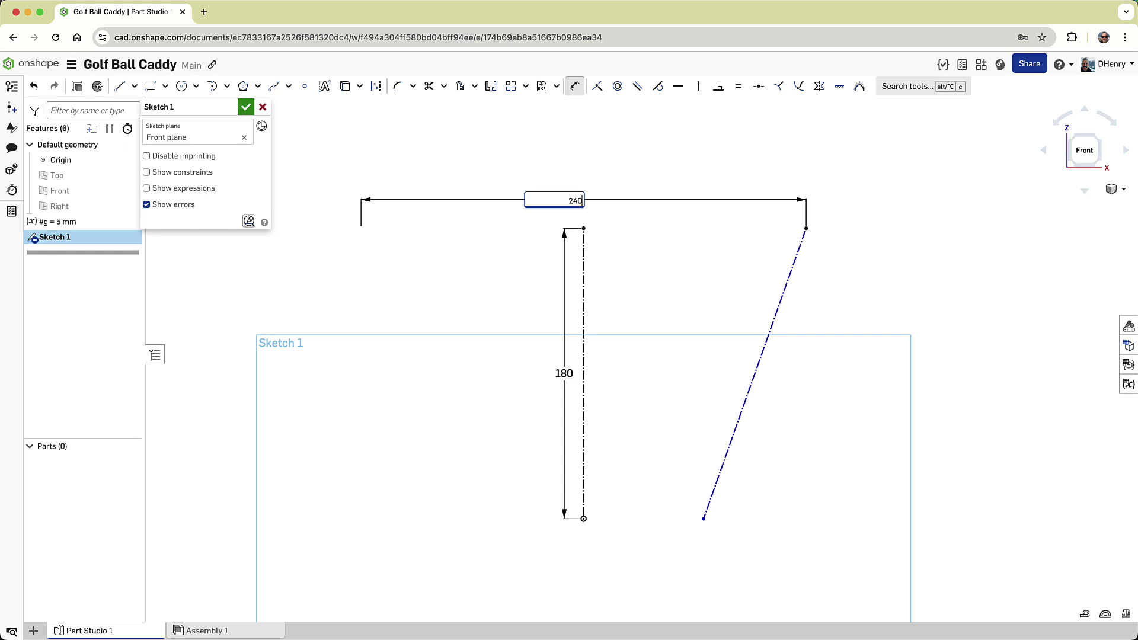
key(Return)
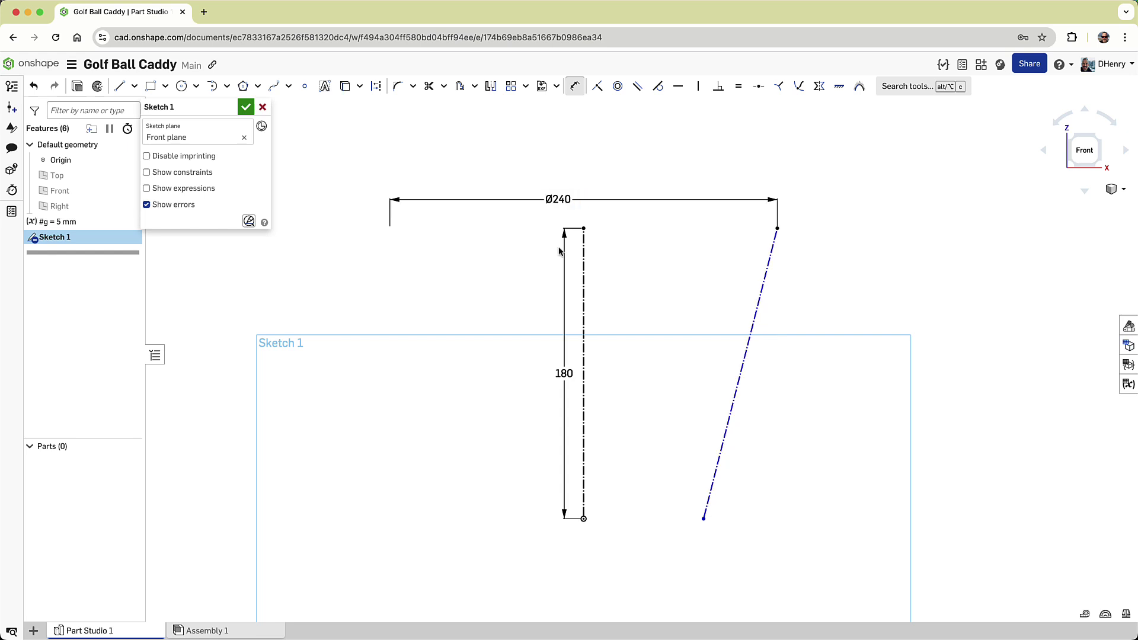
click(703, 519)
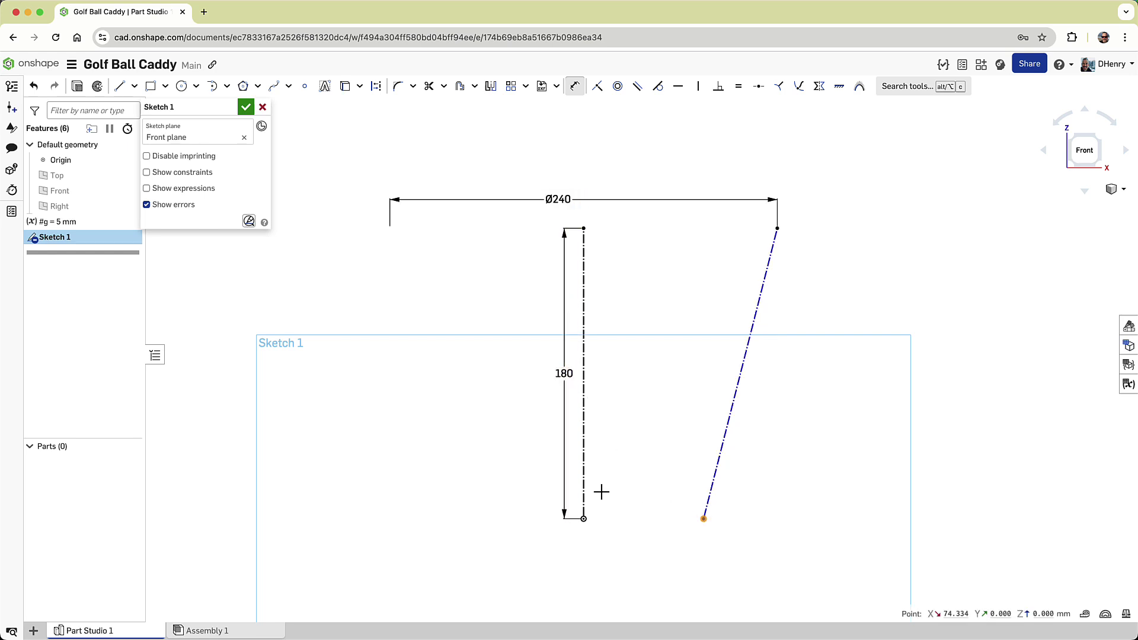
click(585, 490)
click(566, 562)
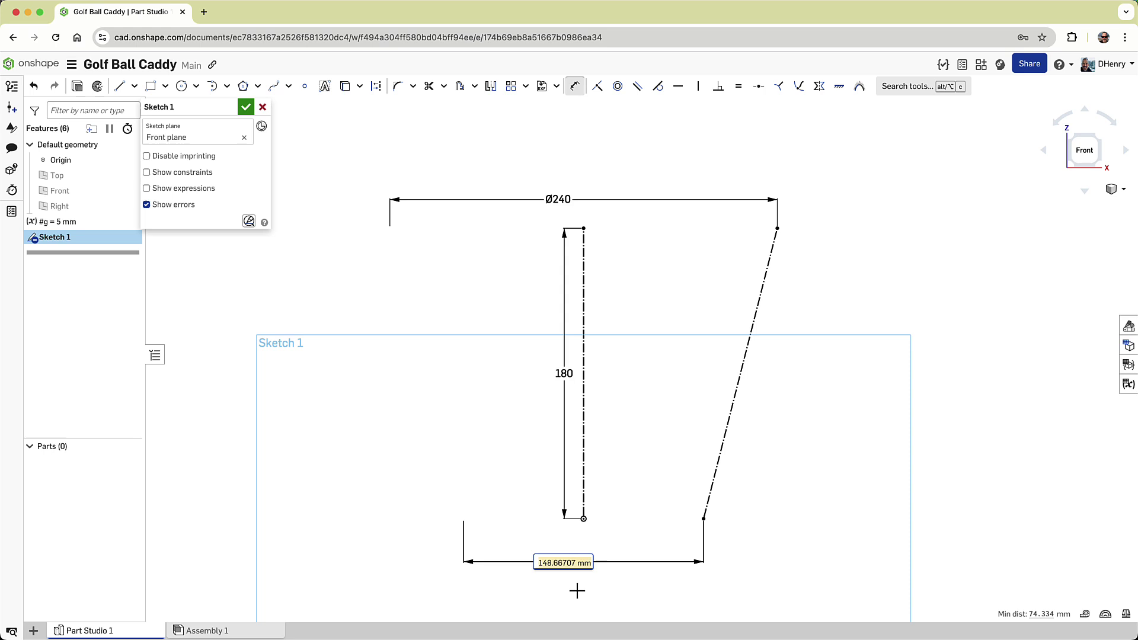
text(14)
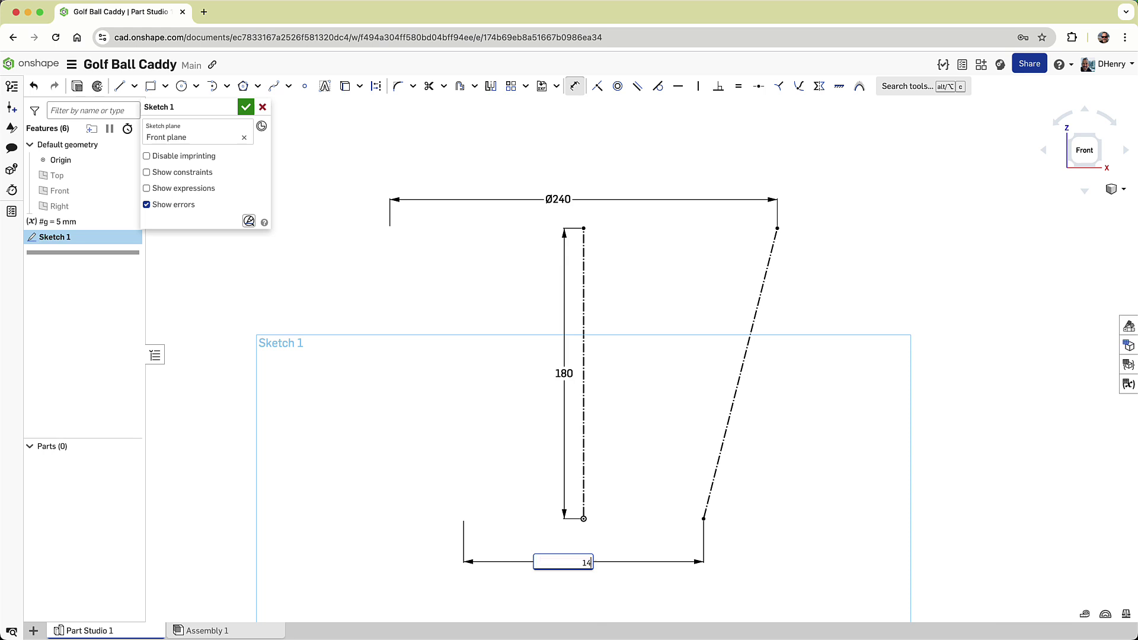
text(0)
key(Return)
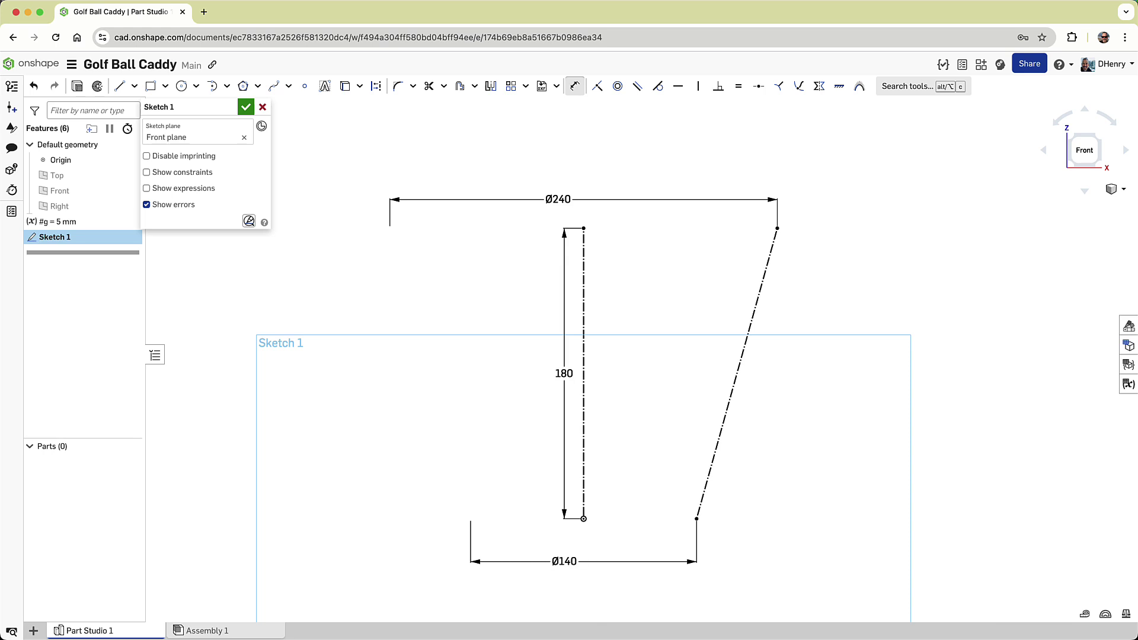
- Draw a circle on the slanted line's top end and set its diameter to #g (Ø5)
key(c)
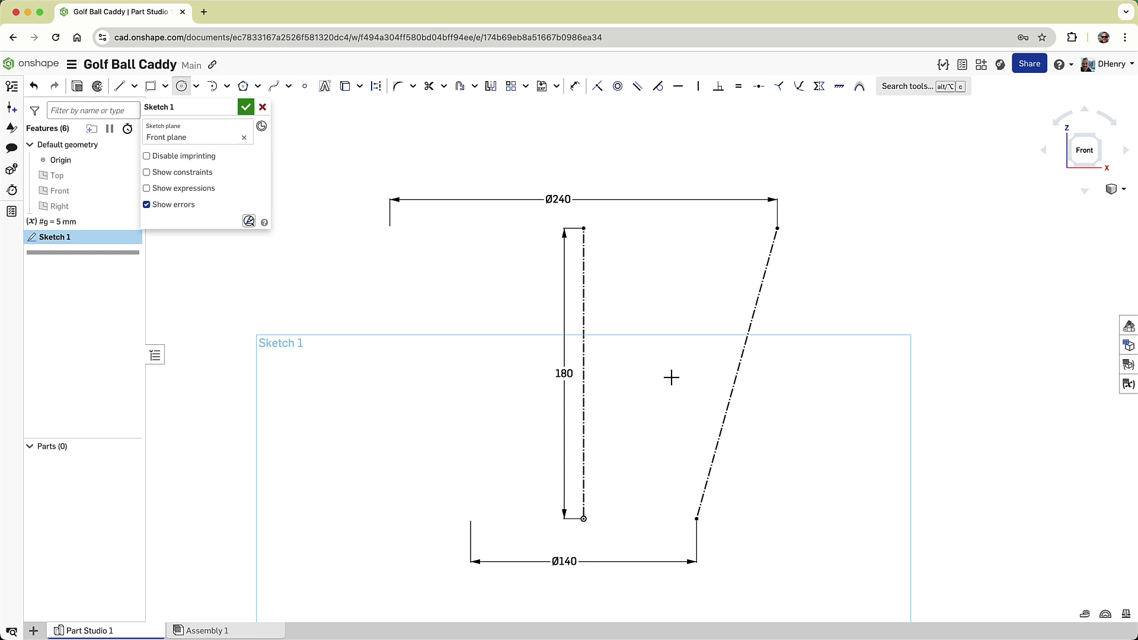
click(778, 230)
click(781, 237)
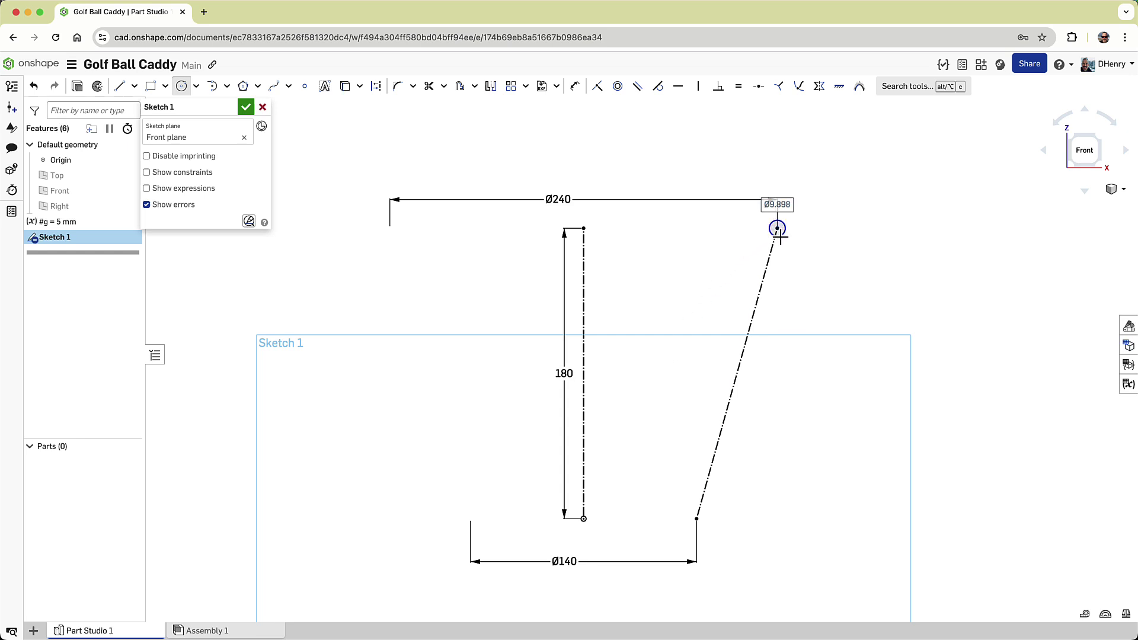
key(Escape)
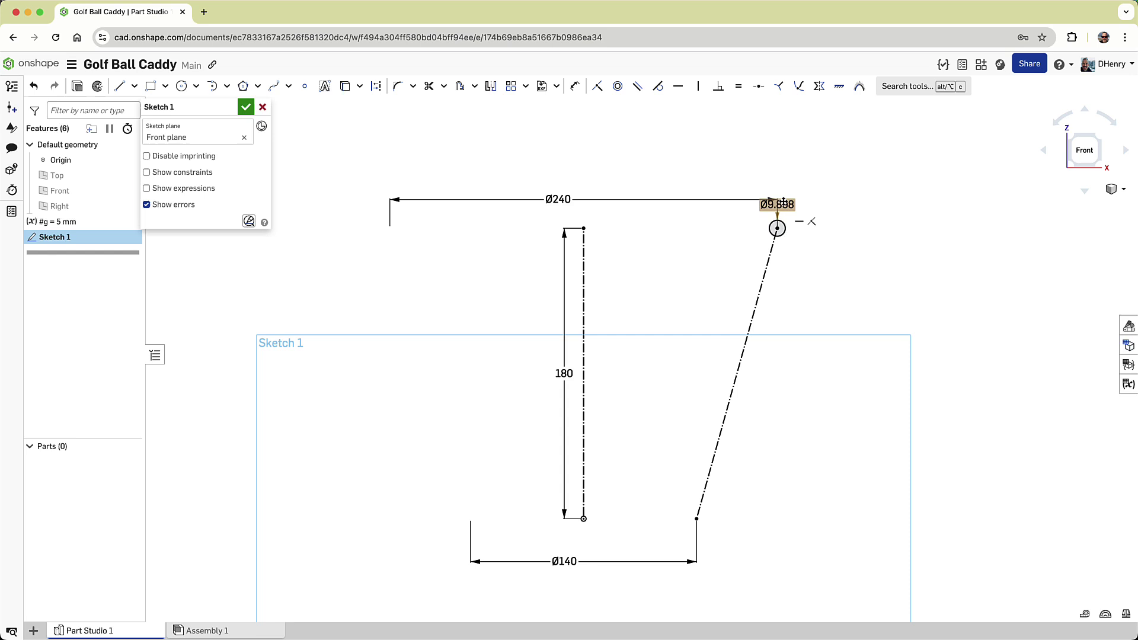
drag(781, 204, 743, 215)
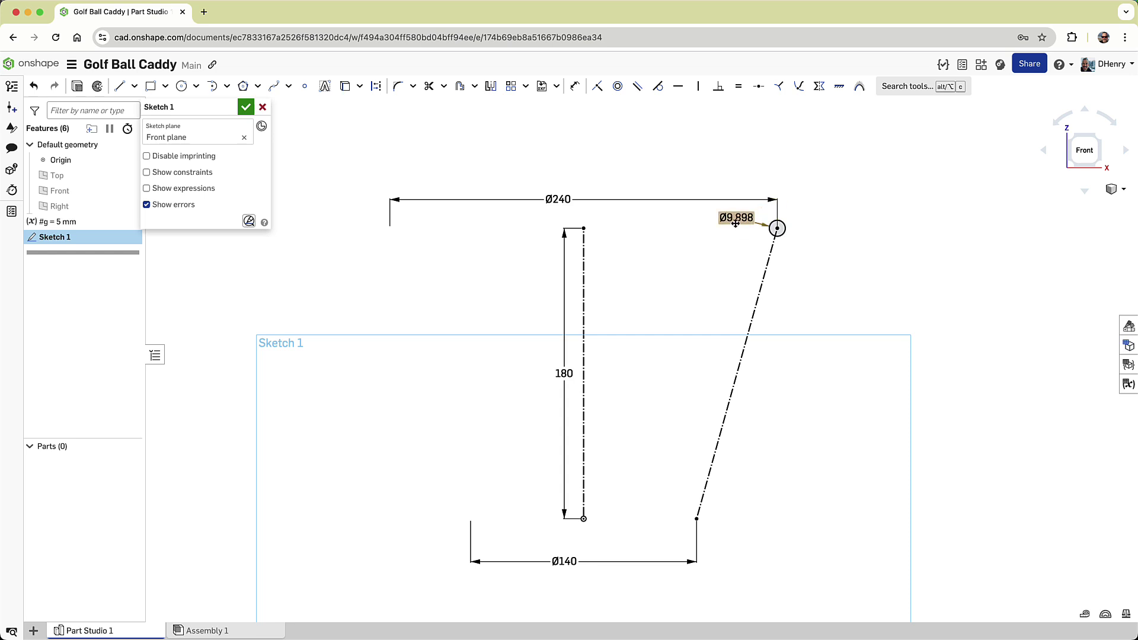
double_click(735, 219)
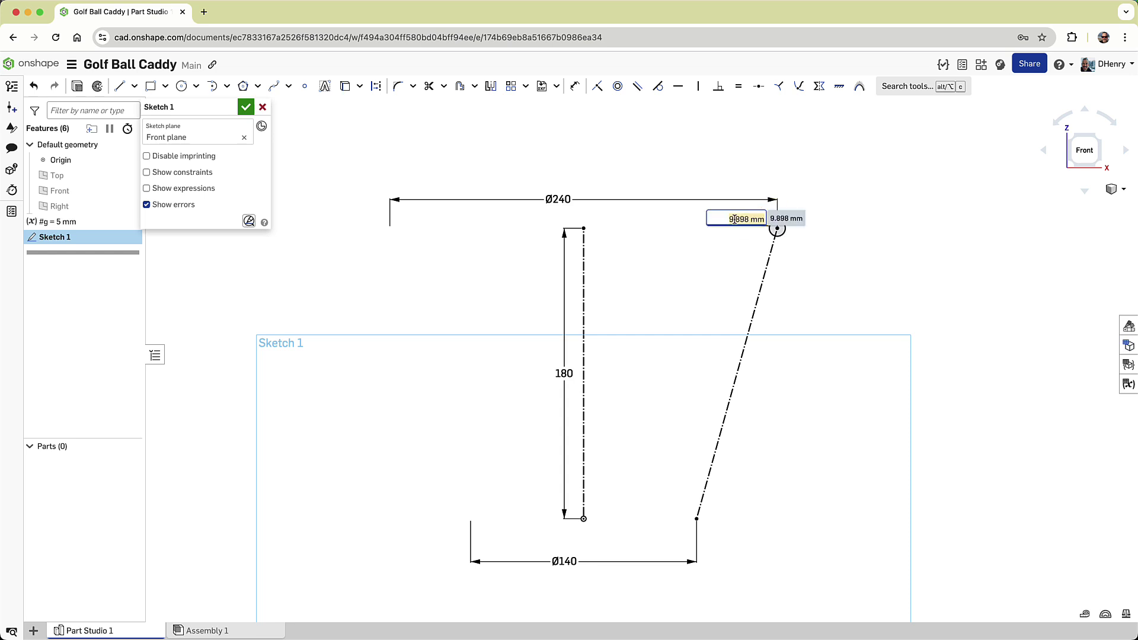
text(#g)
key(Return)
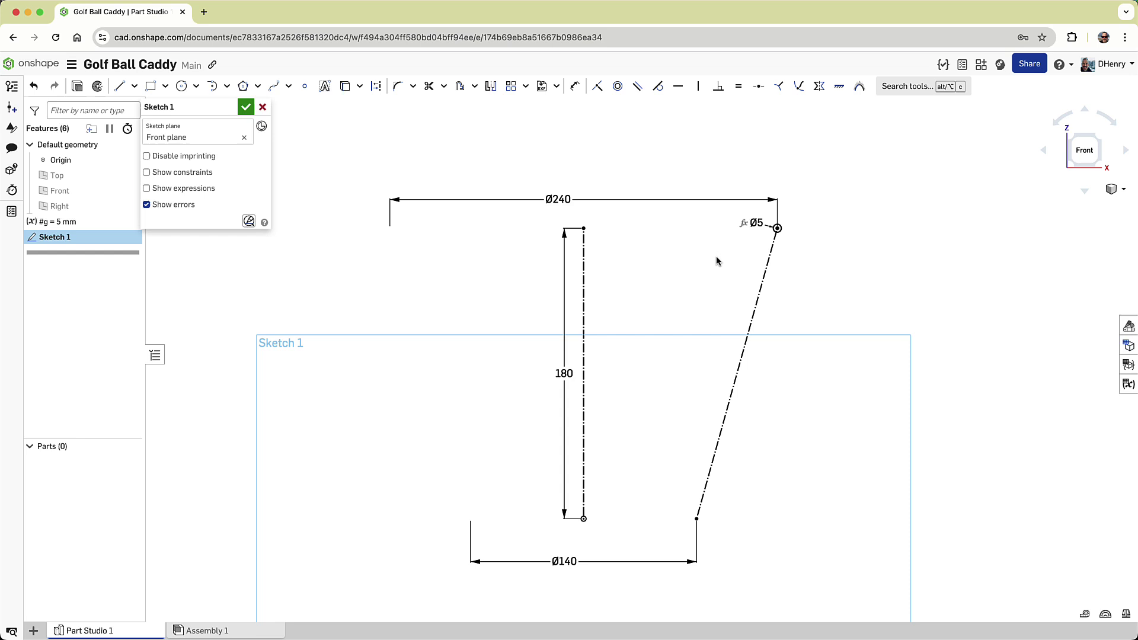
- Linearly pattern the Ø5 circle into 6 copies spaced 25 apart
scroll(839, 209, up, 5)
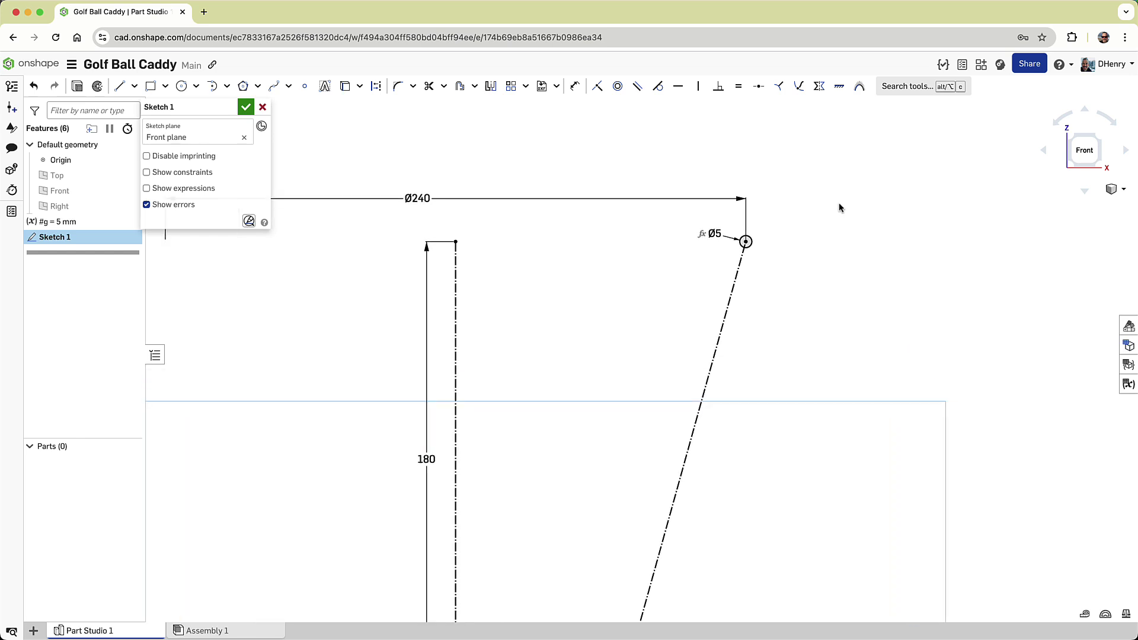
middle_drag(838, 208, 720, 317)
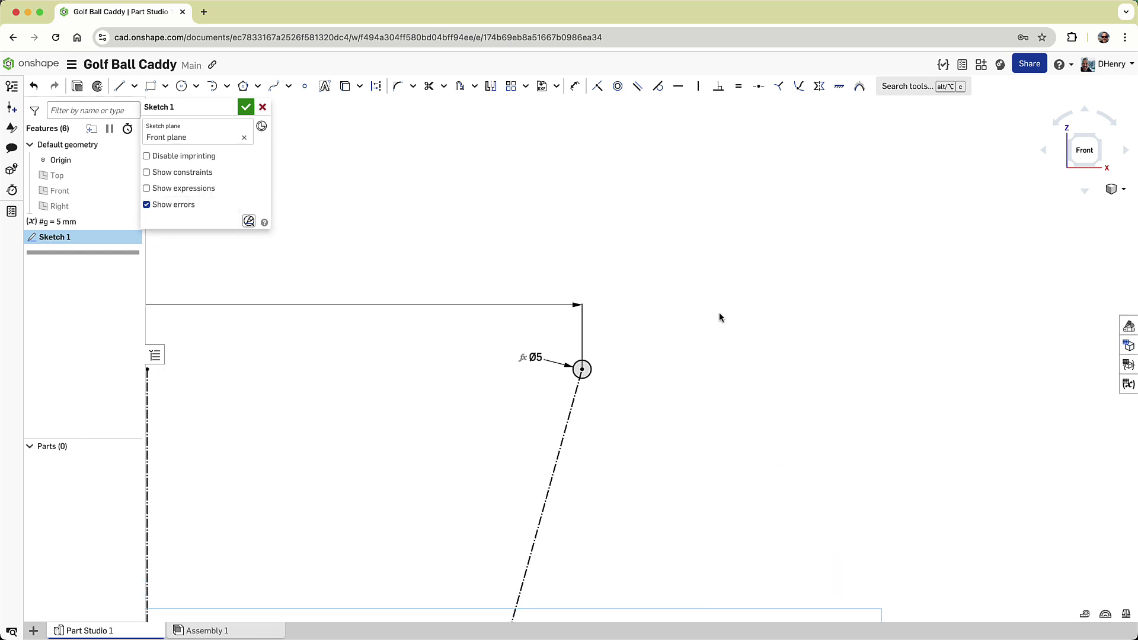
click(511, 86)
click(585, 371)
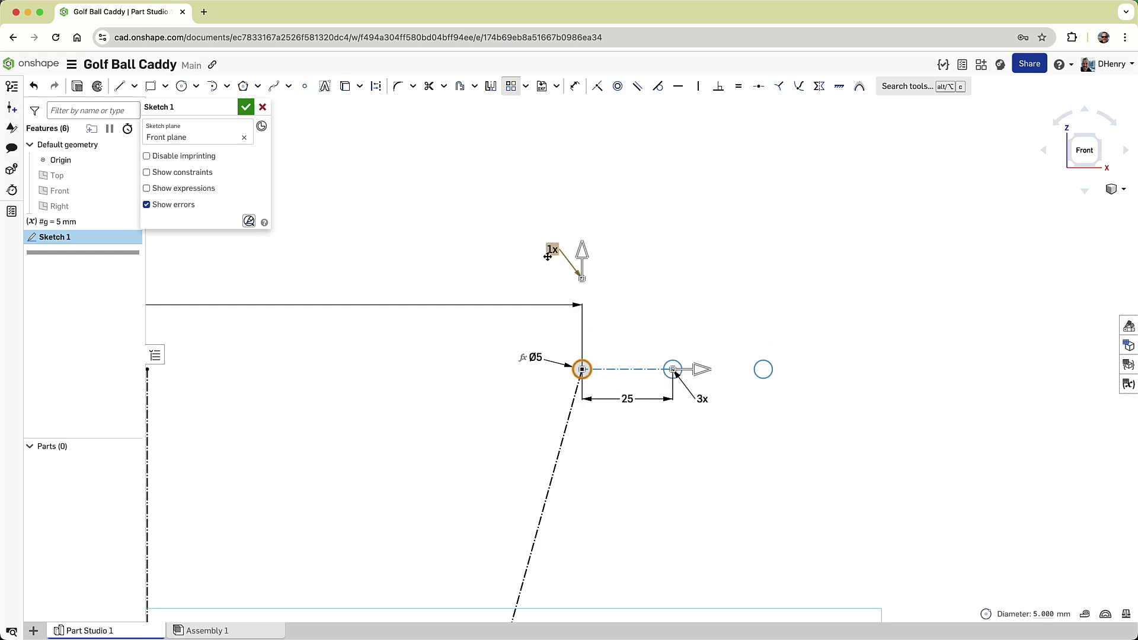
click(700, 399)
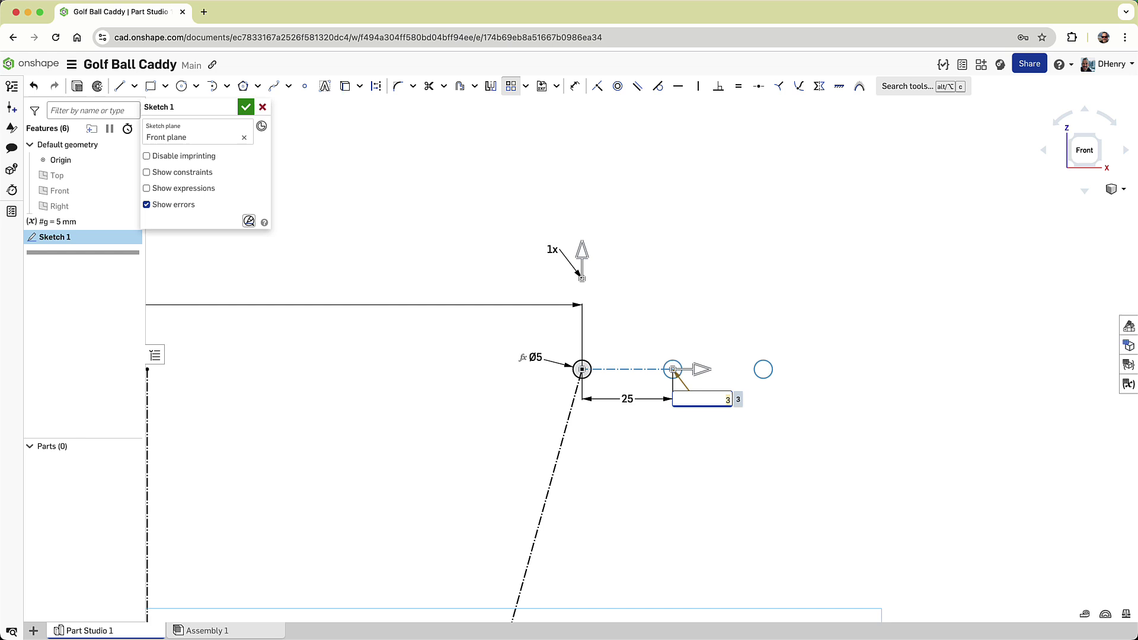
text(6)
key(Return)
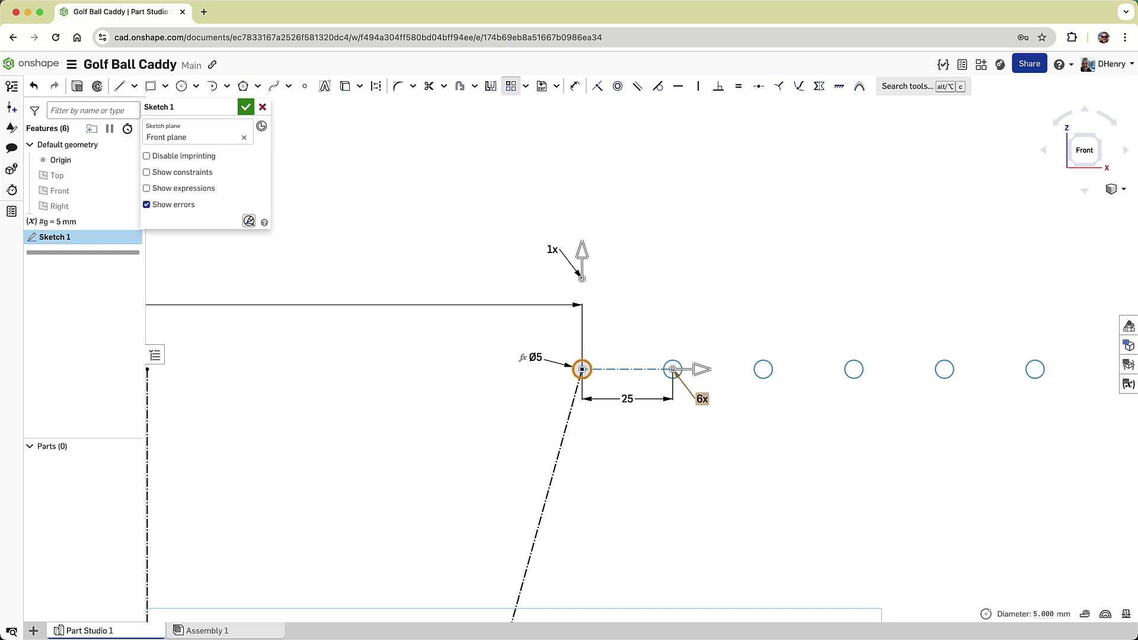
click(711, 452)
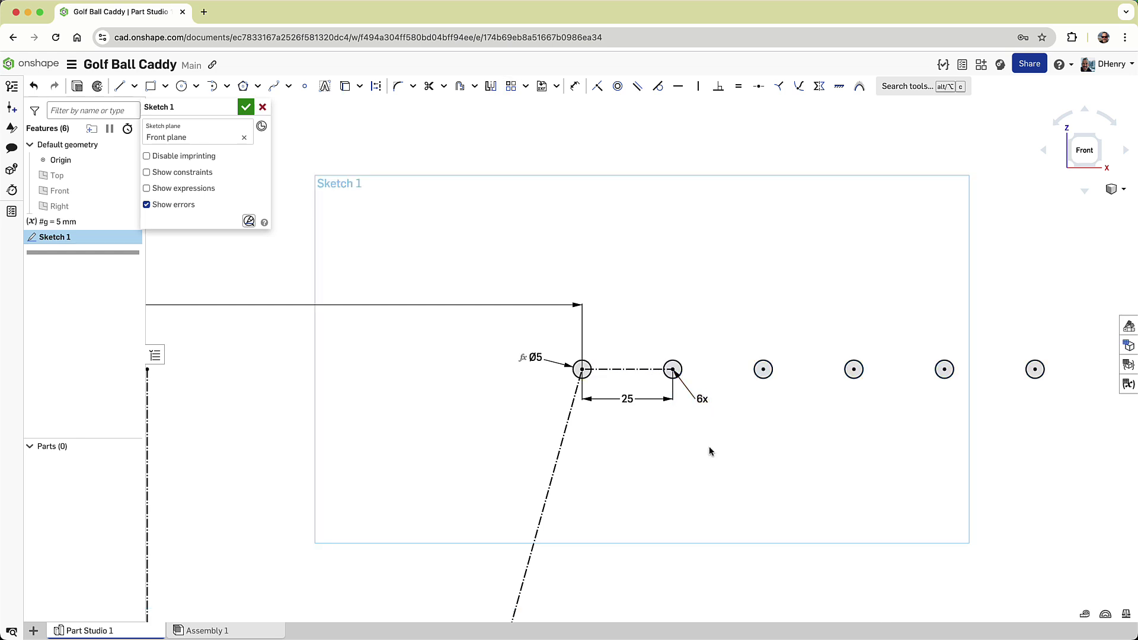
- Delete the 25 spacing dimension and swing the circle row onto the slanted construction line
click(628, 399)
key(Delete)
click(670, 366)
scroll(645, 421, down, 5)
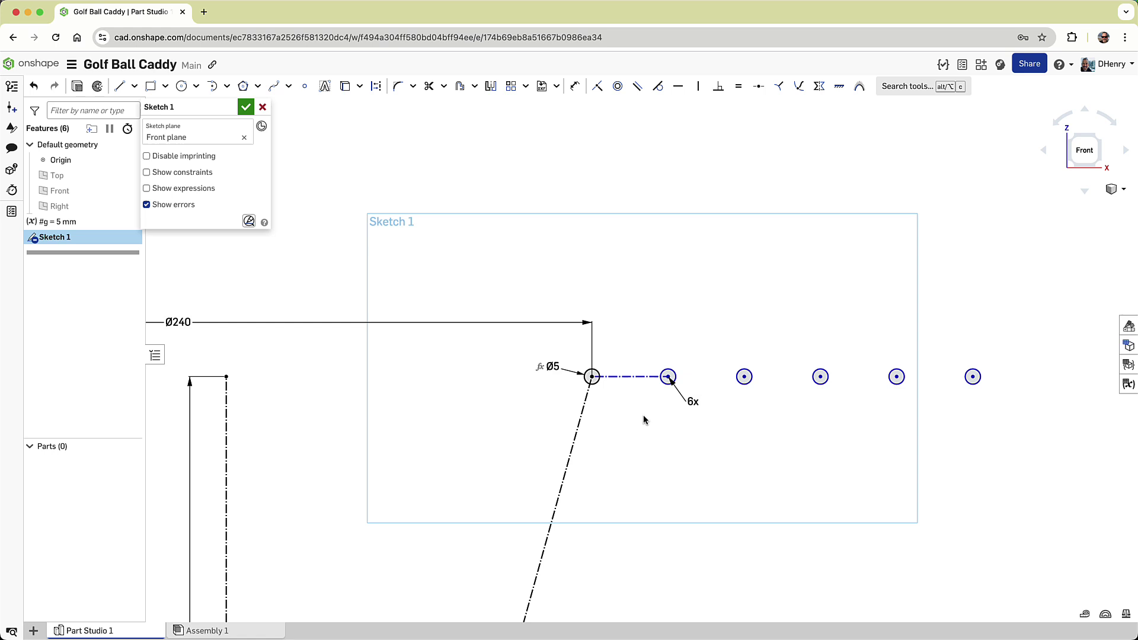
middle_drag(649, 423, 703, 286)
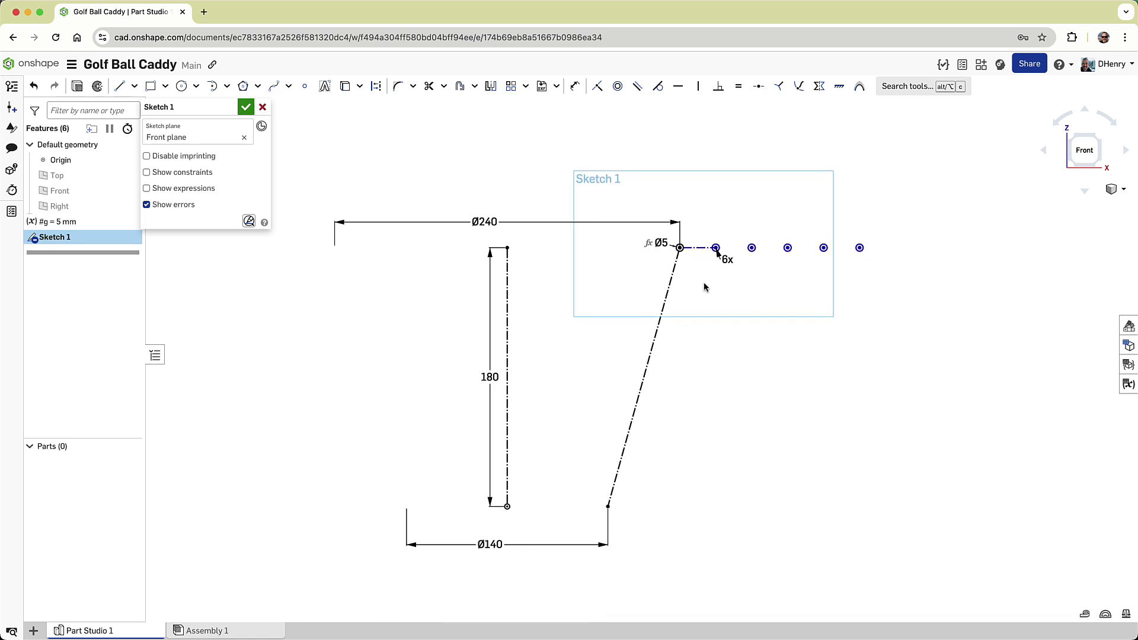
drag(860, 248, 609, 508)
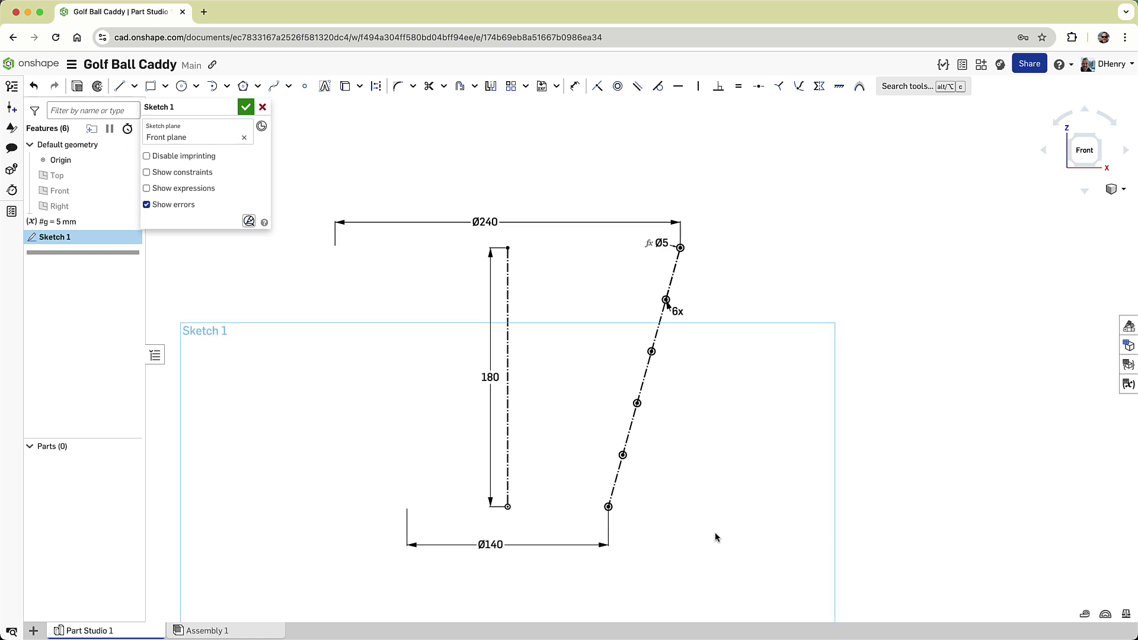
key(f)
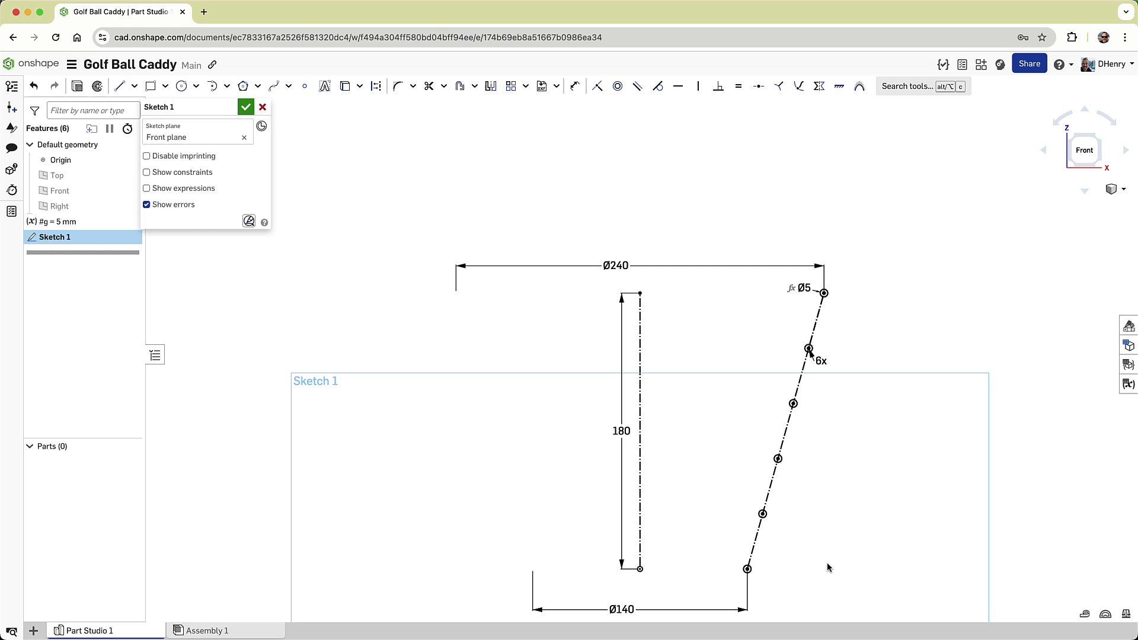
middle_drag(828, 568, 792, 483)
scroll(792, 484, up, 1)
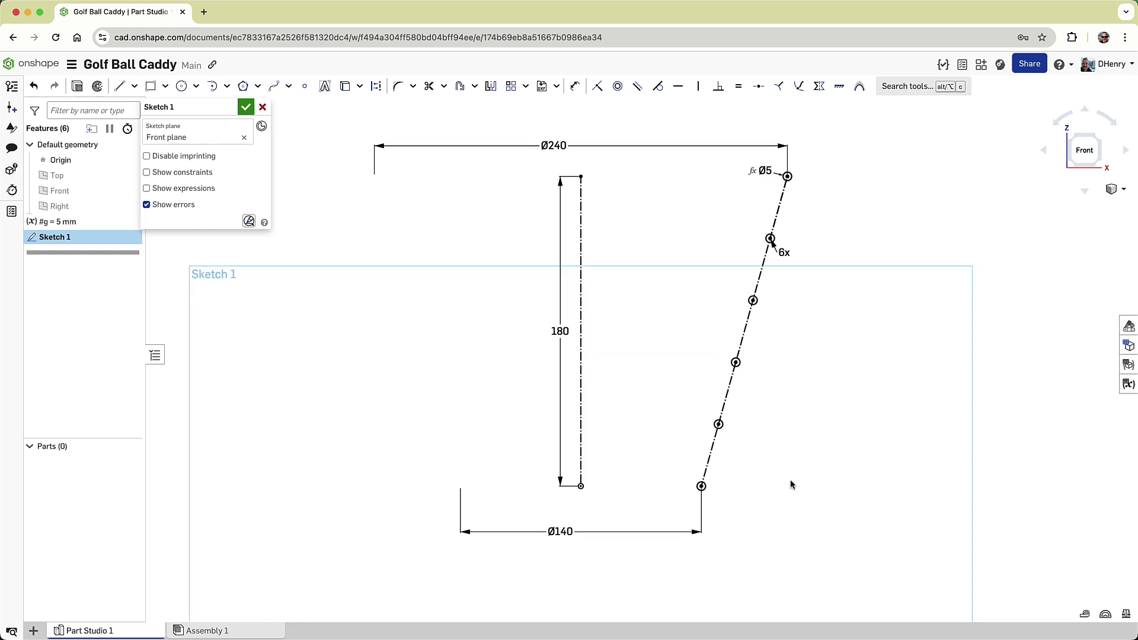
- Draw a line parallel to the slanted line, then a horizontal line back to the vertical axis
click(118, 89)
click(863, 178)
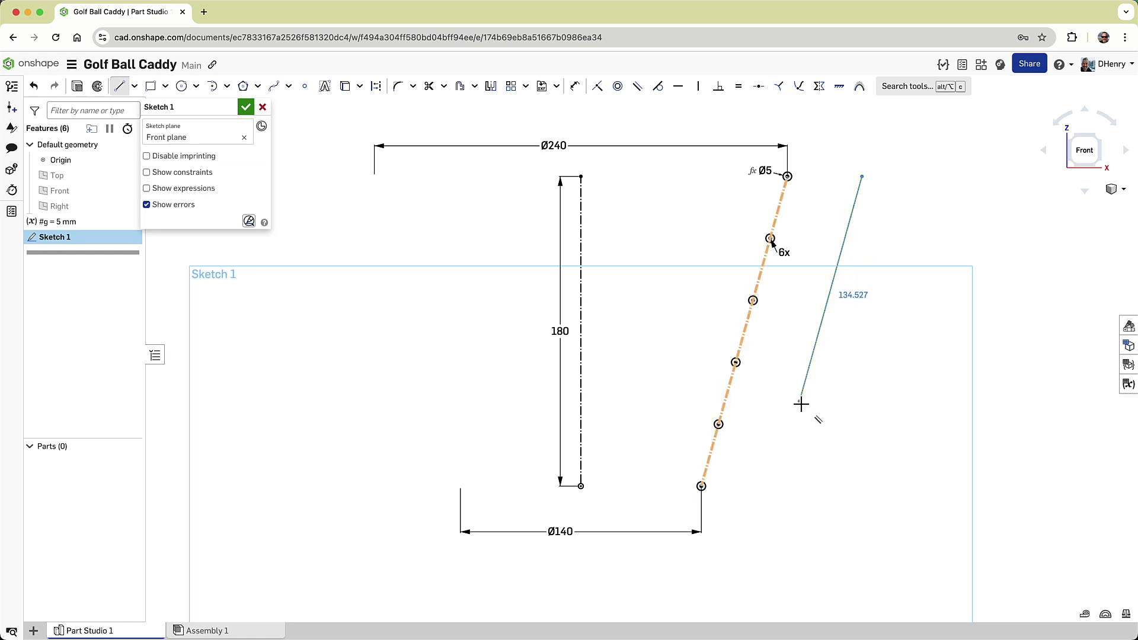
click(781, 460)
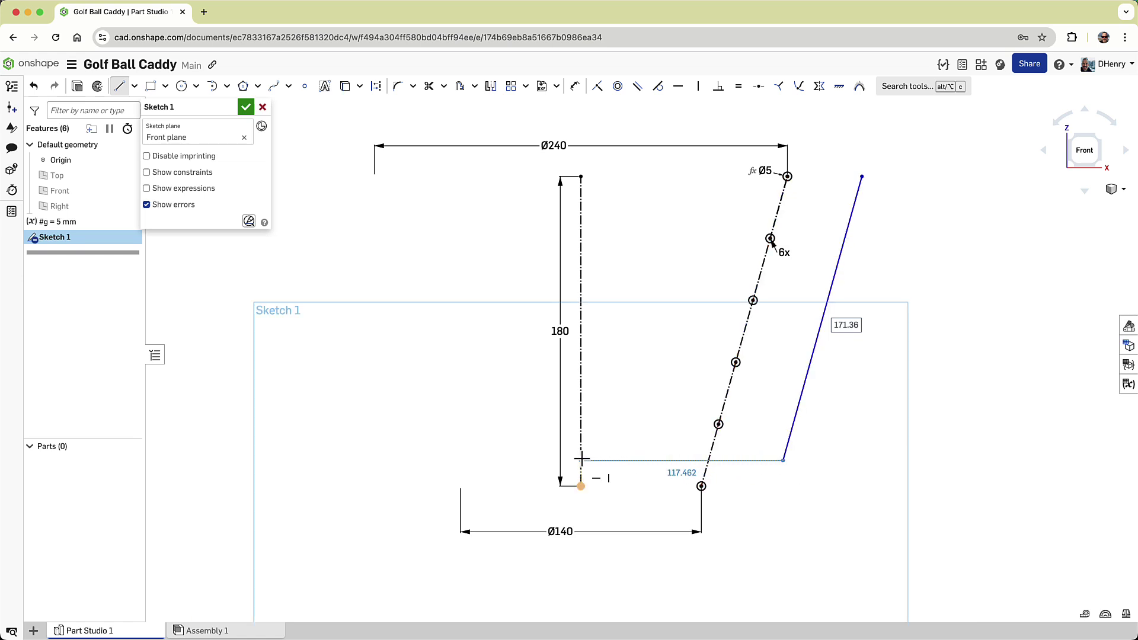
click(581, 459)
key(Escape)
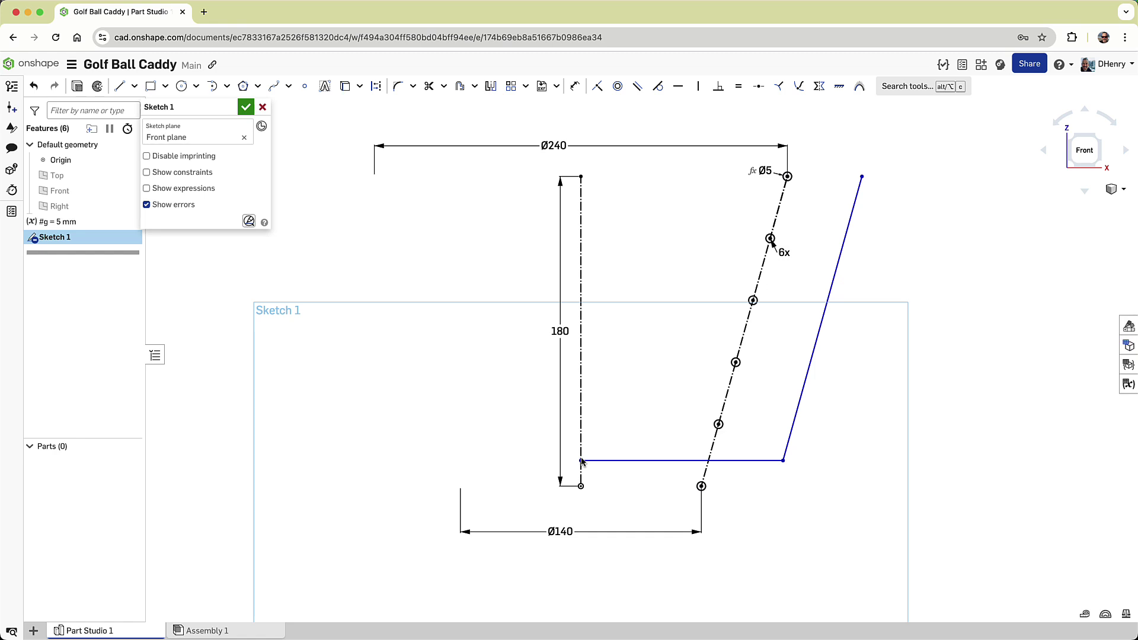
- Offset the parallel line from the slanted construction line by the #g variable
click(739, 350)
click(816, 341)
key(d)
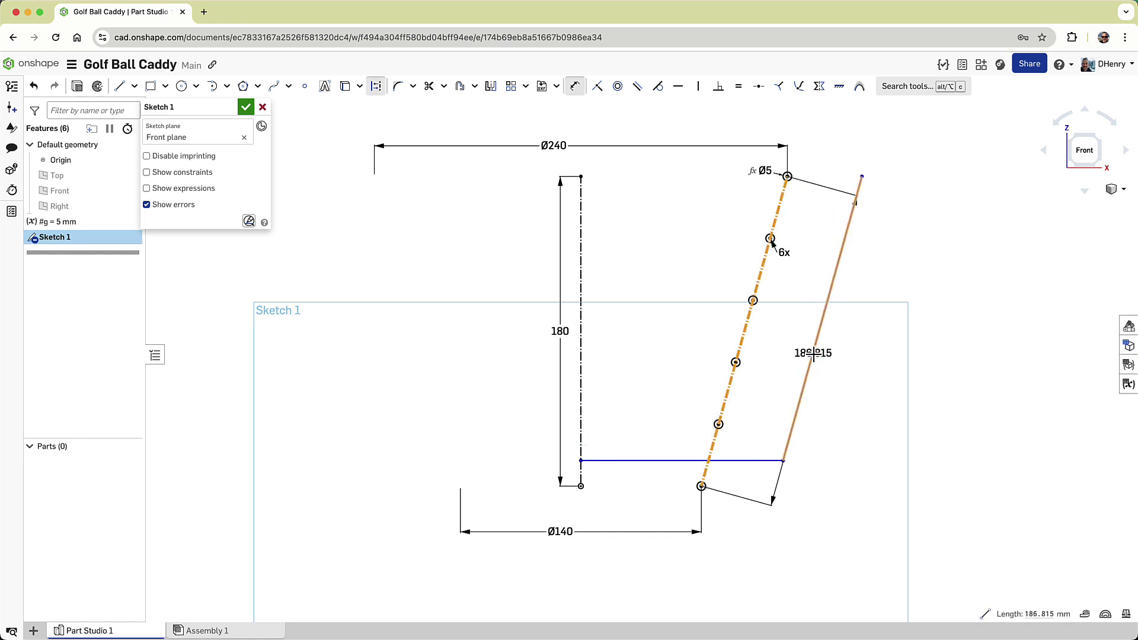
click(781, 350)
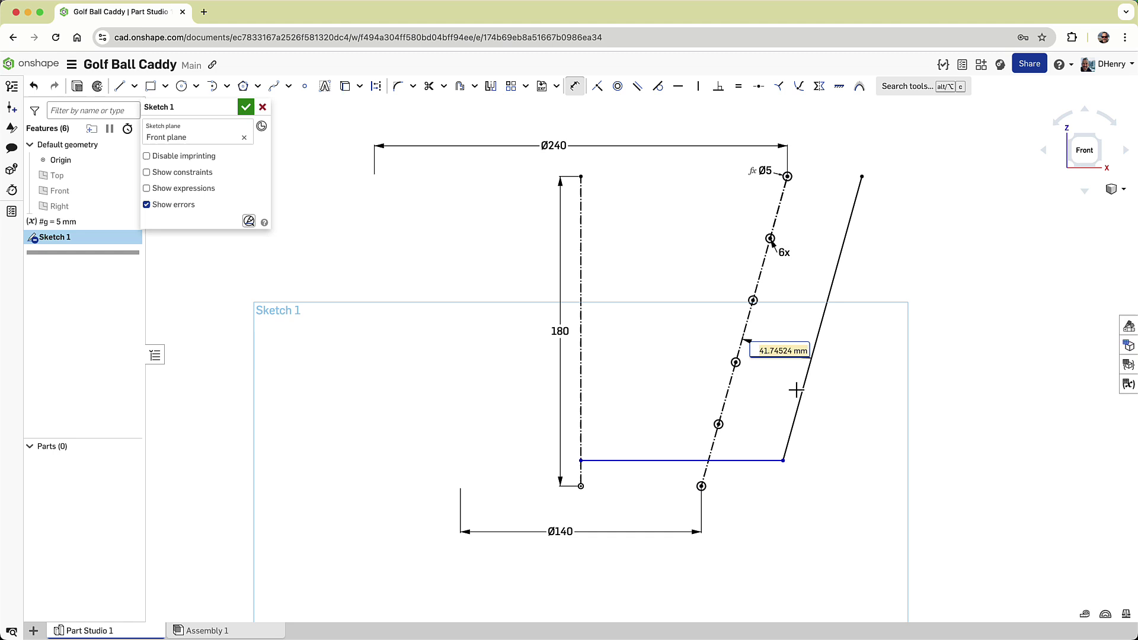
text(#)
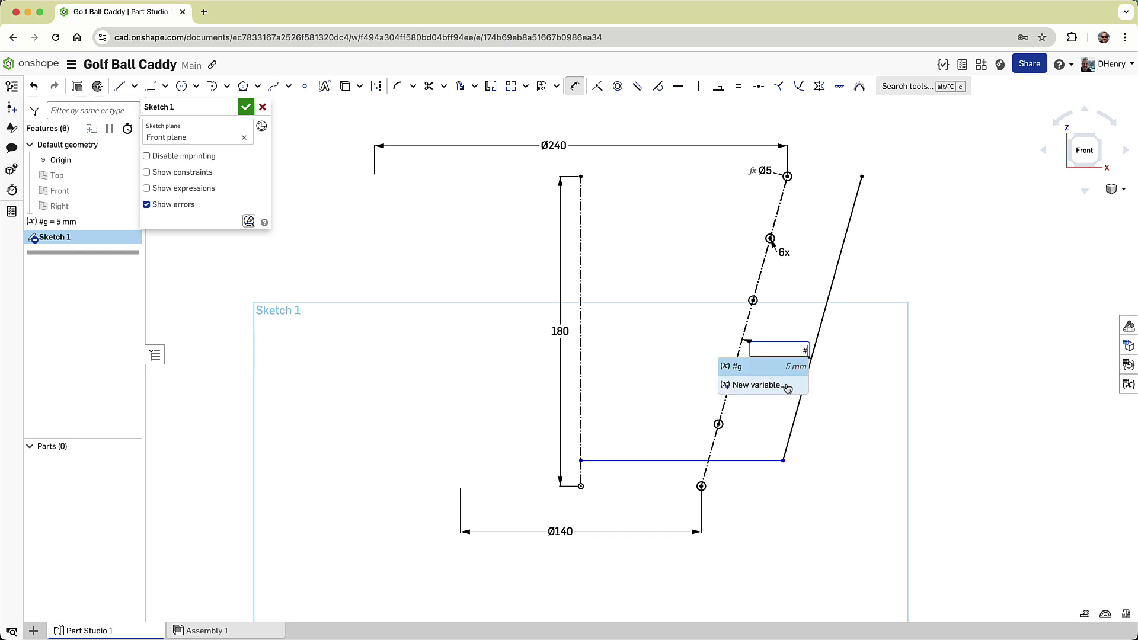
click(776, 367)
key(Return)
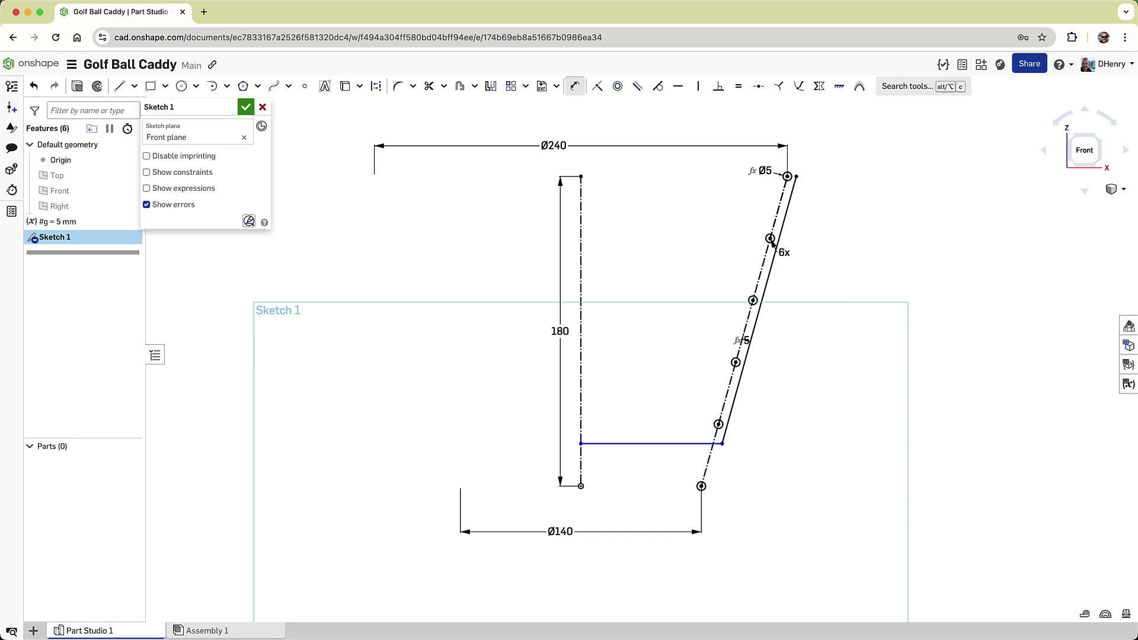
- Dimension the bottom line to the construction line's lower end as #g
click(672, 444)
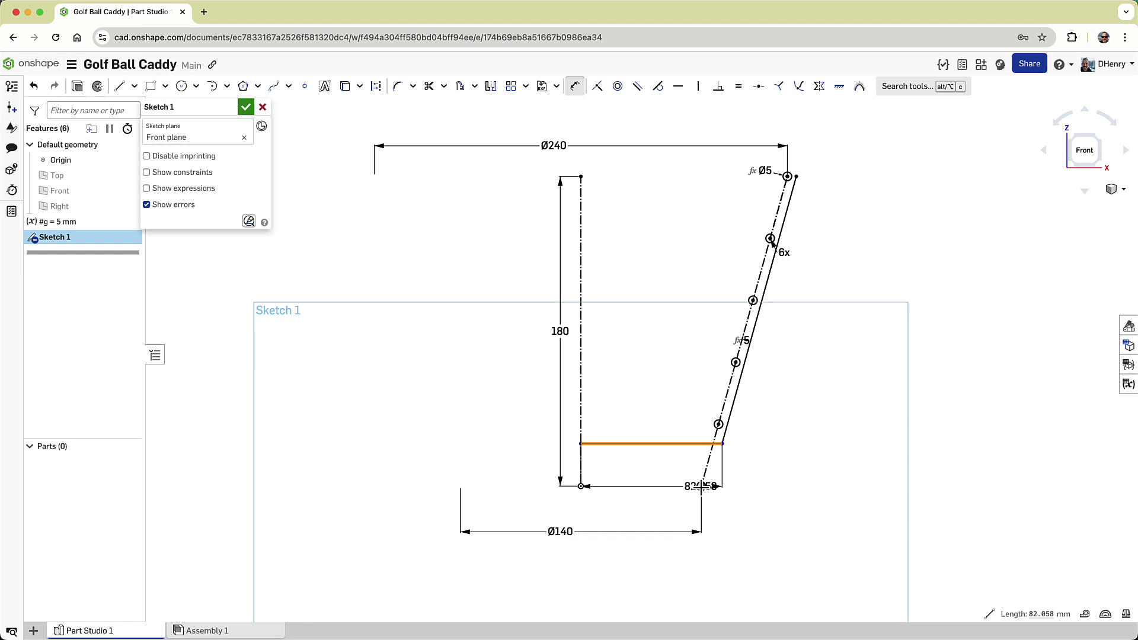
click(701, 486)
click(662, 469)
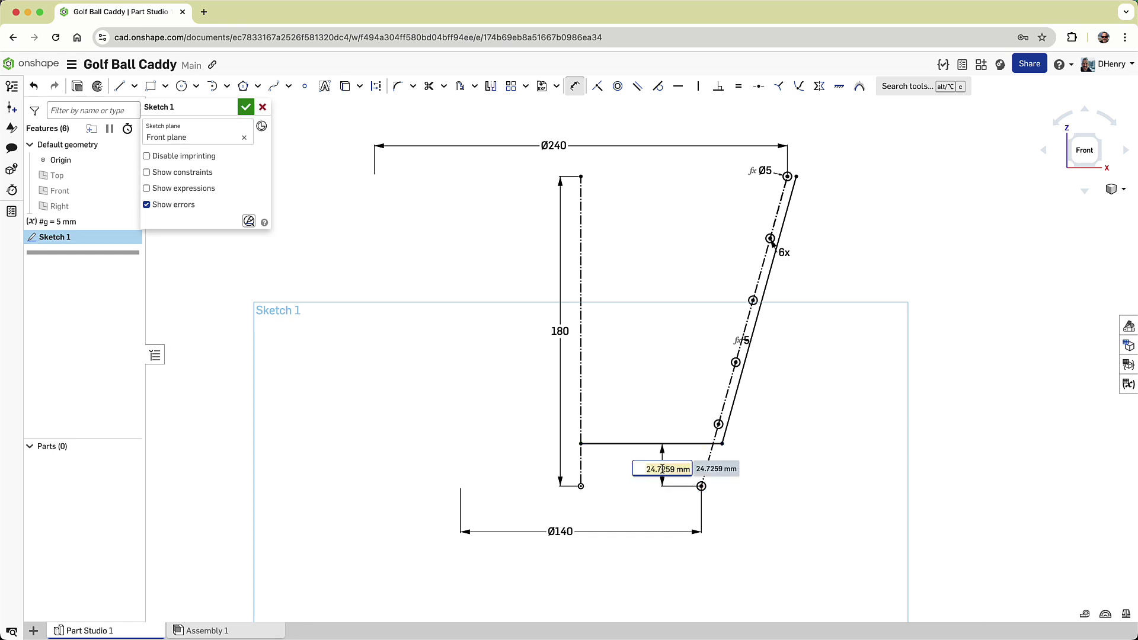
text(#)
click(647, 437)
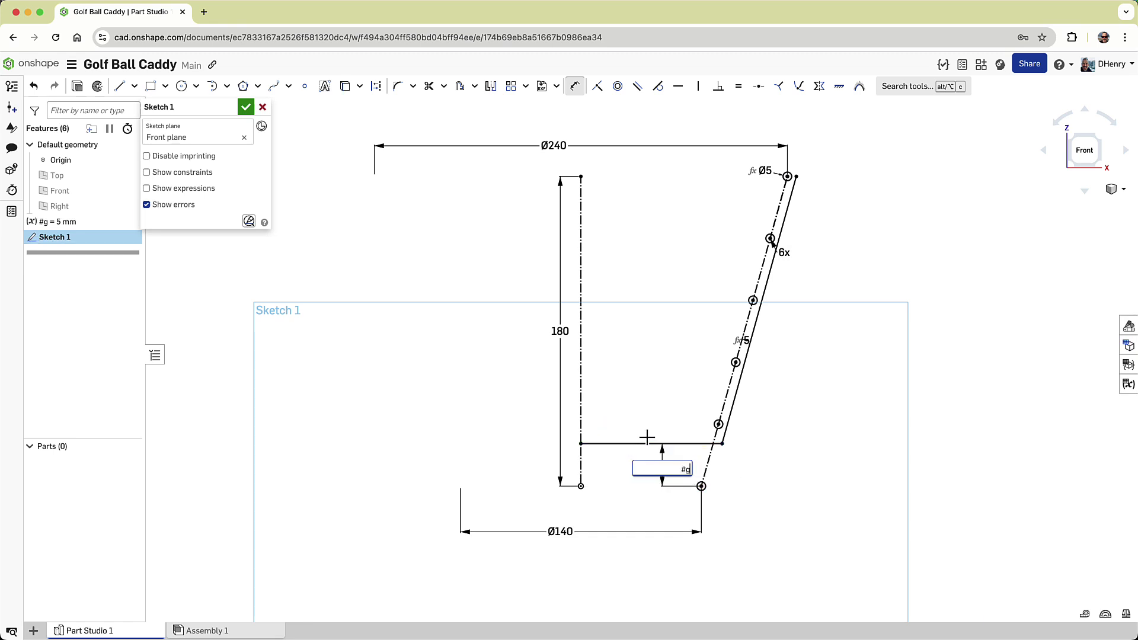
key(Return)
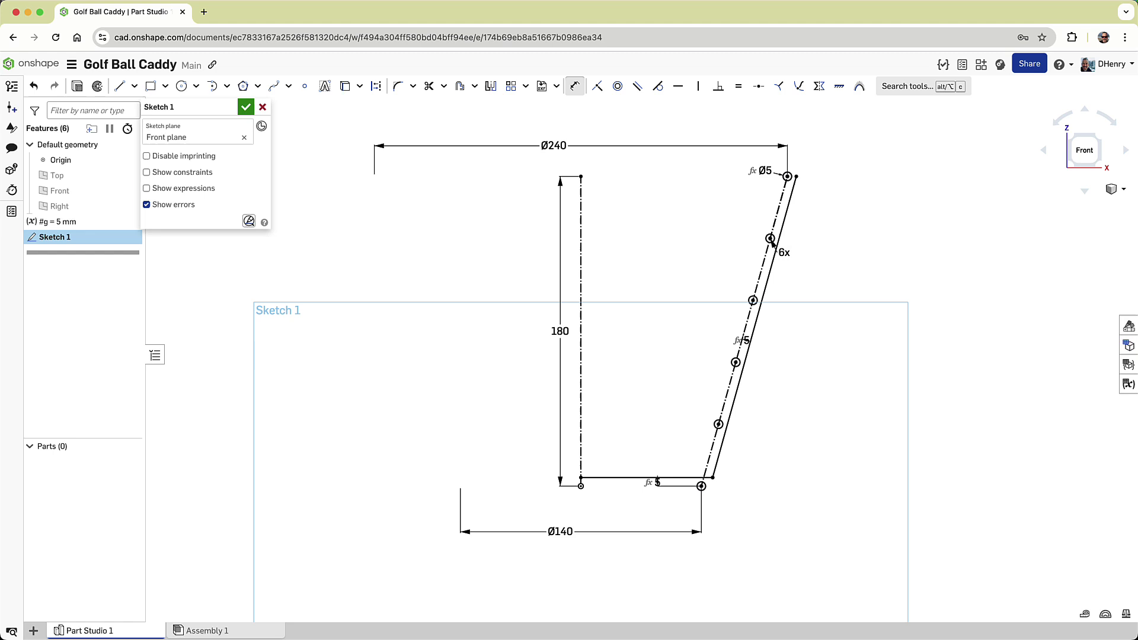
key(Escape)
middle_drag(729, 177, 635, 249)
- Place a sketch point 35 mm above the top circle's centre and close Sketch 1
scroll(712, 229, up, 5)
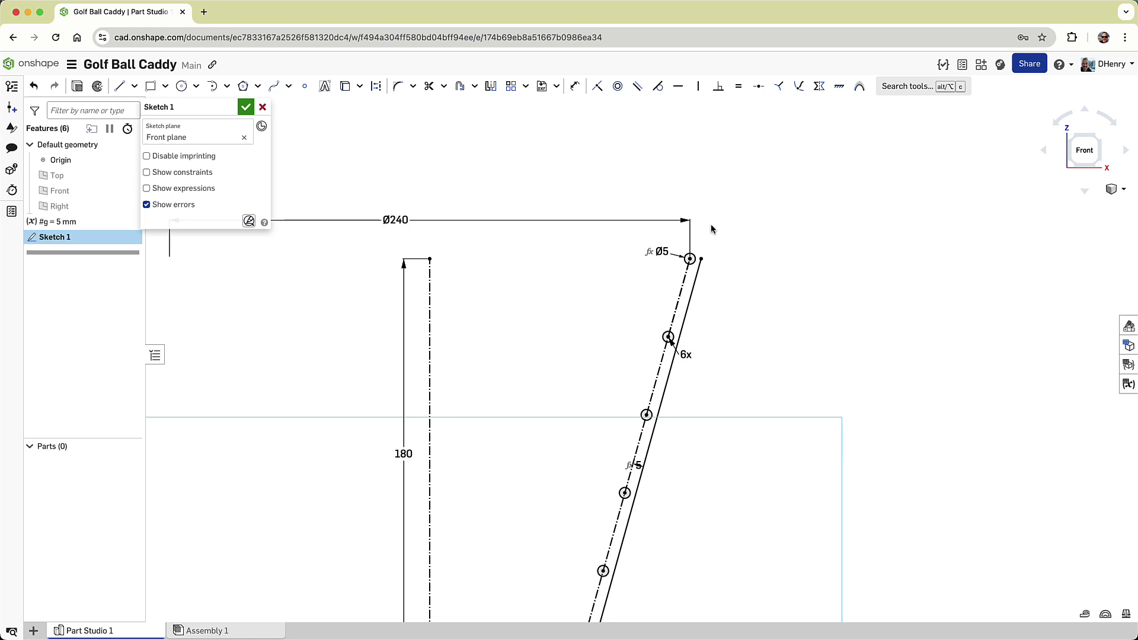
click(305, 87)
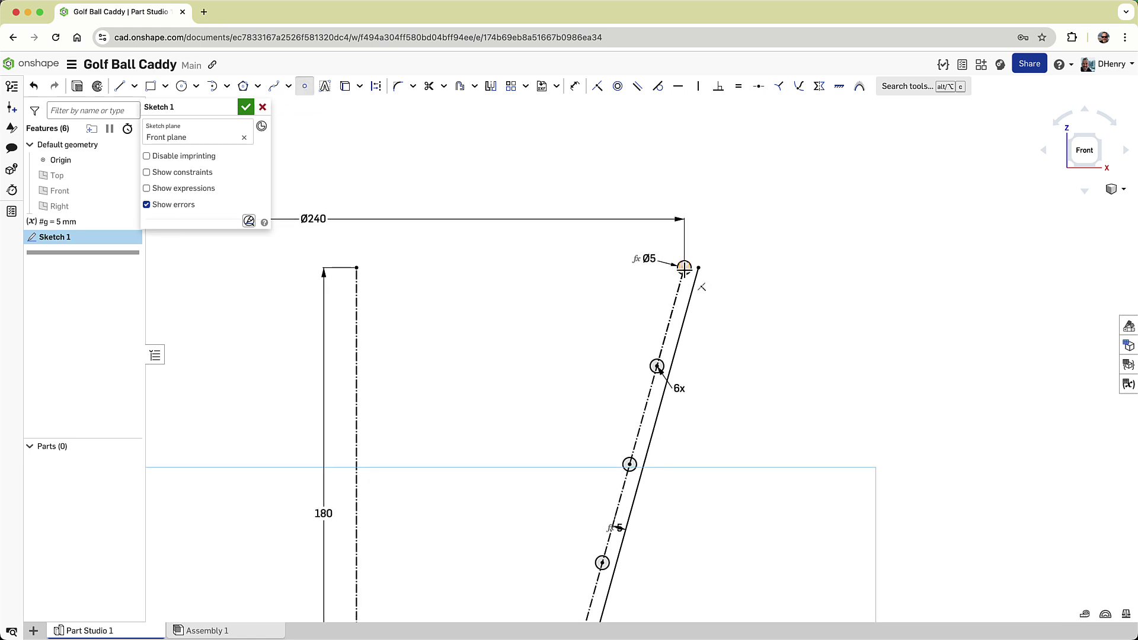
click(684, 160)
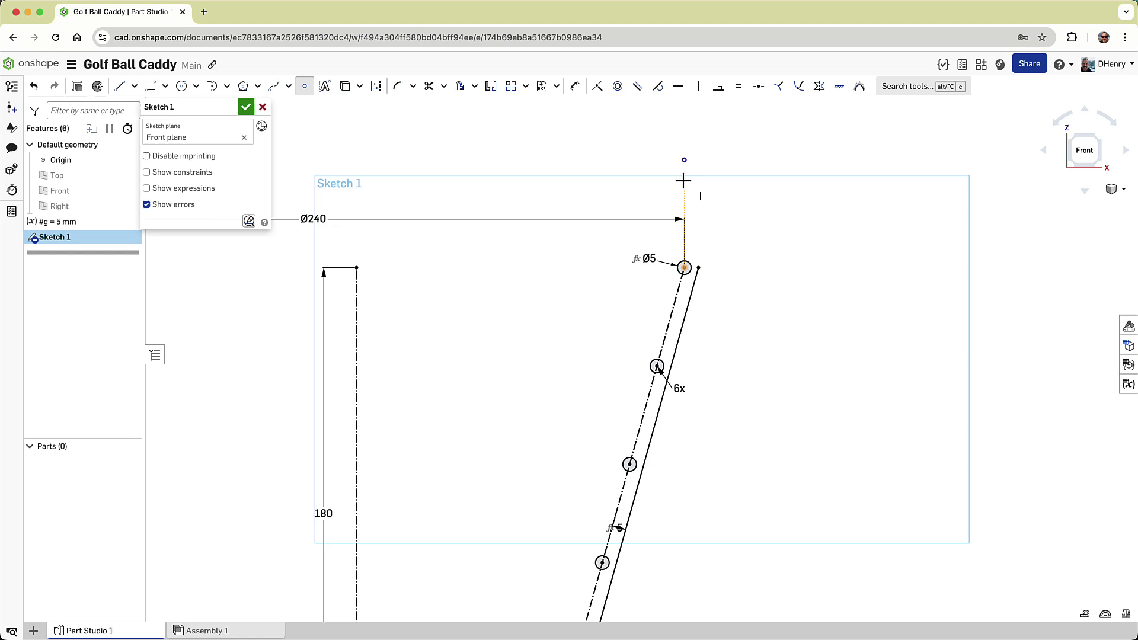
key(d)
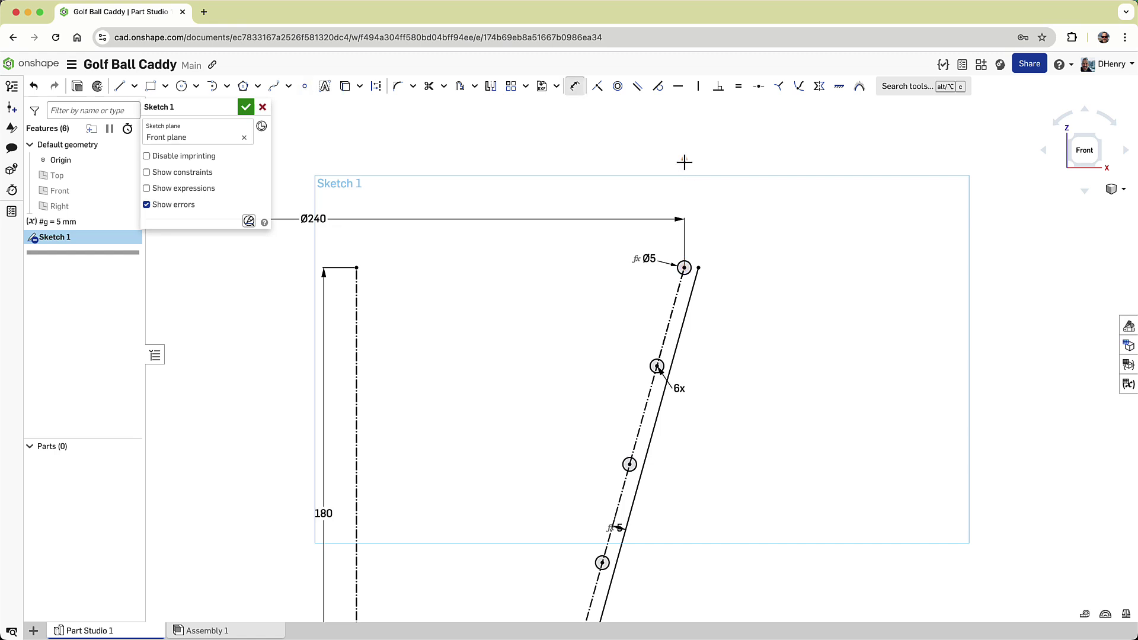
click(684, 160)
click(684, 268)
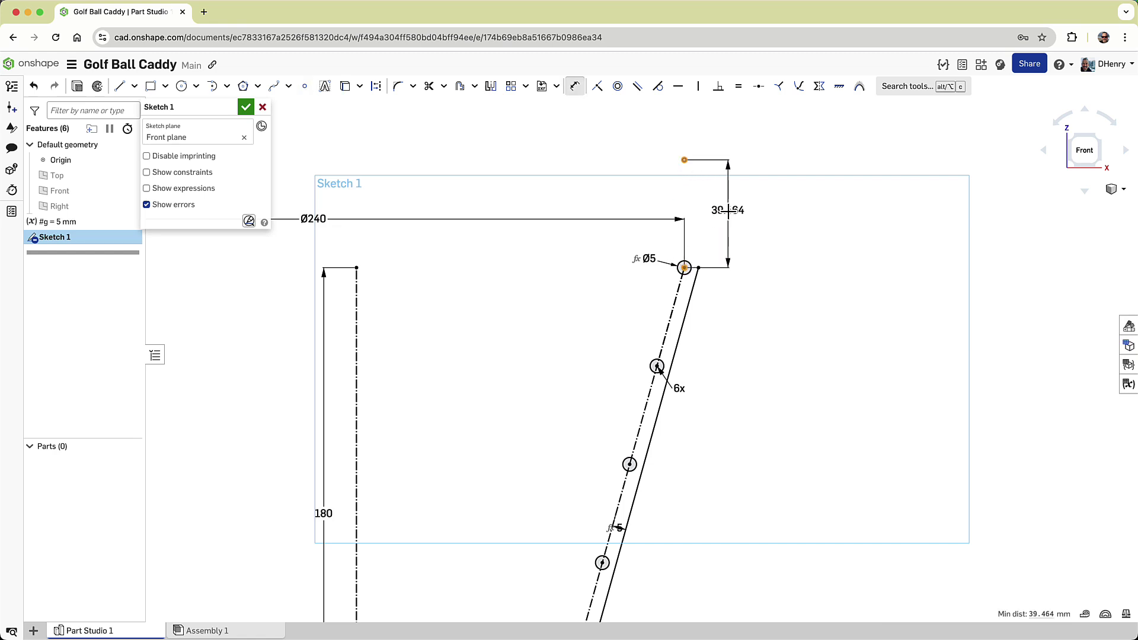
click(748, 225)
text(35)
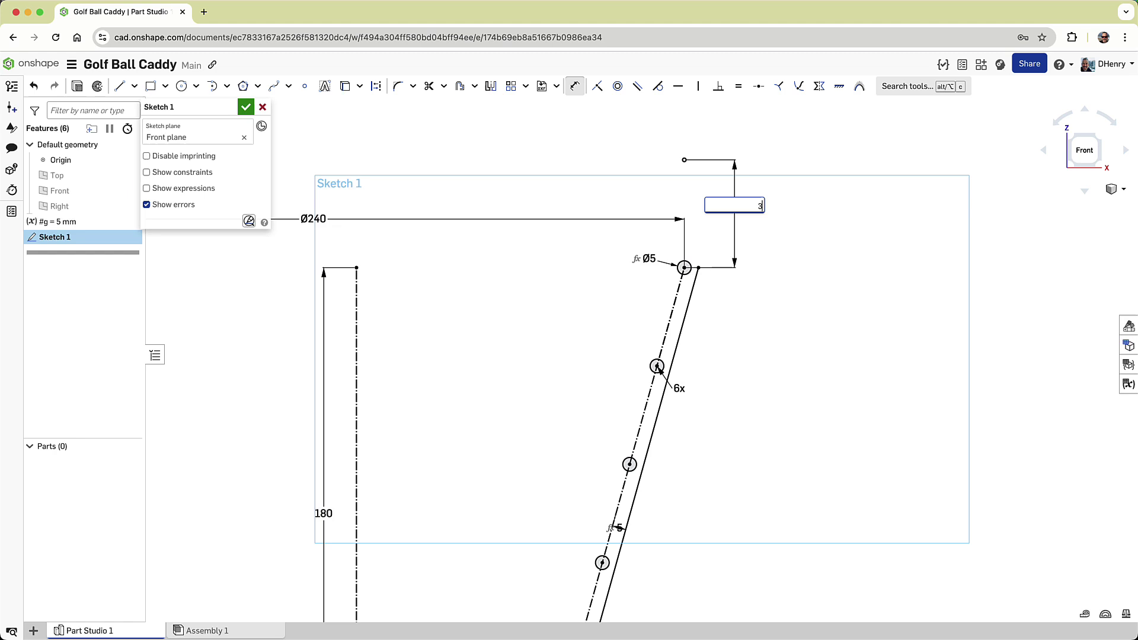
key(Return)
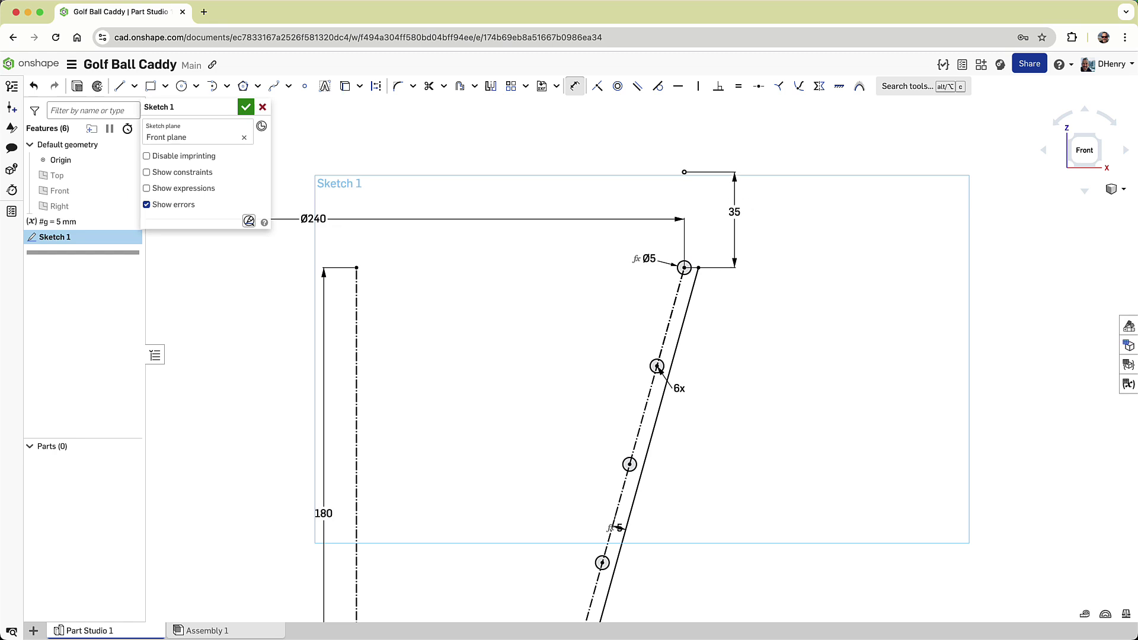
key(f)
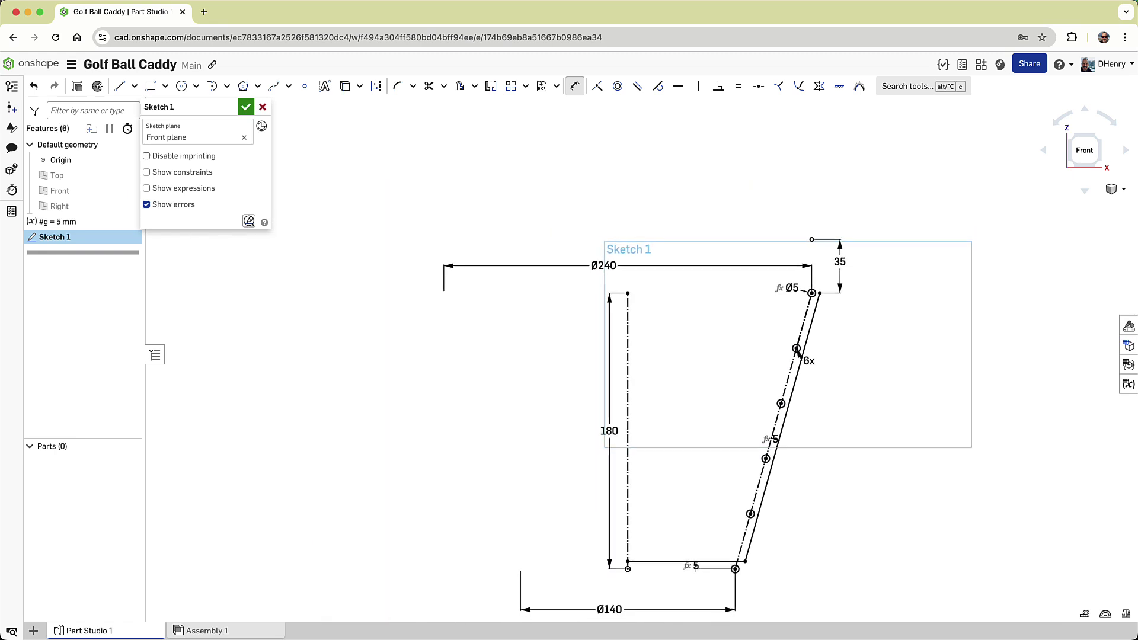
key(Escape)
click(246, 107)
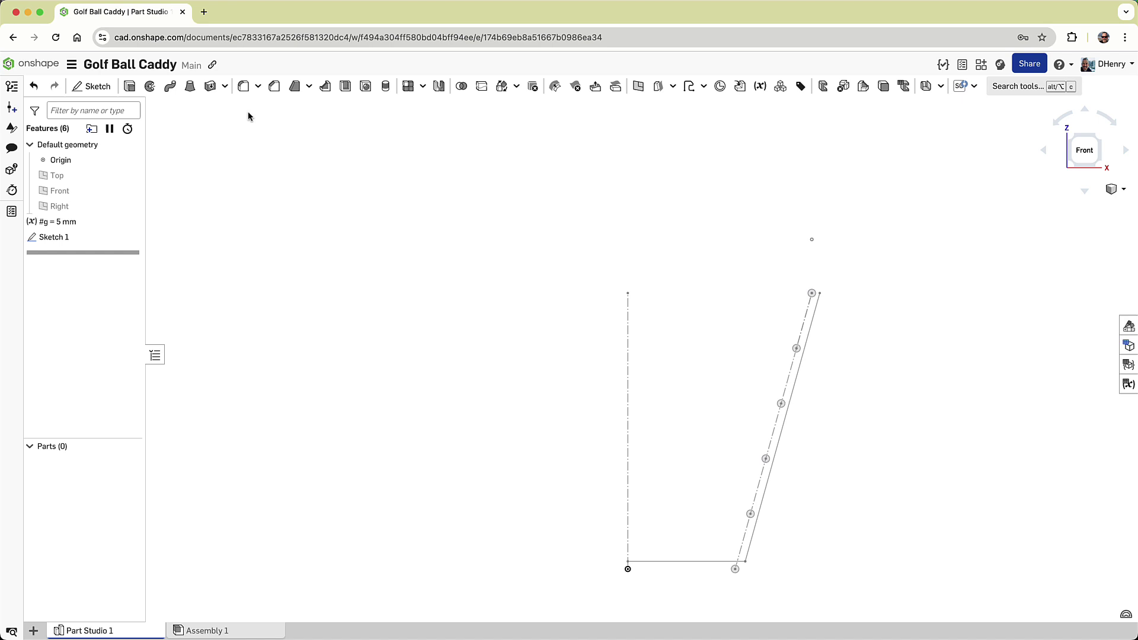
- Revolve all six small circles as solids fully around the vertical centre line, viewed isometrically
click(150, 86)
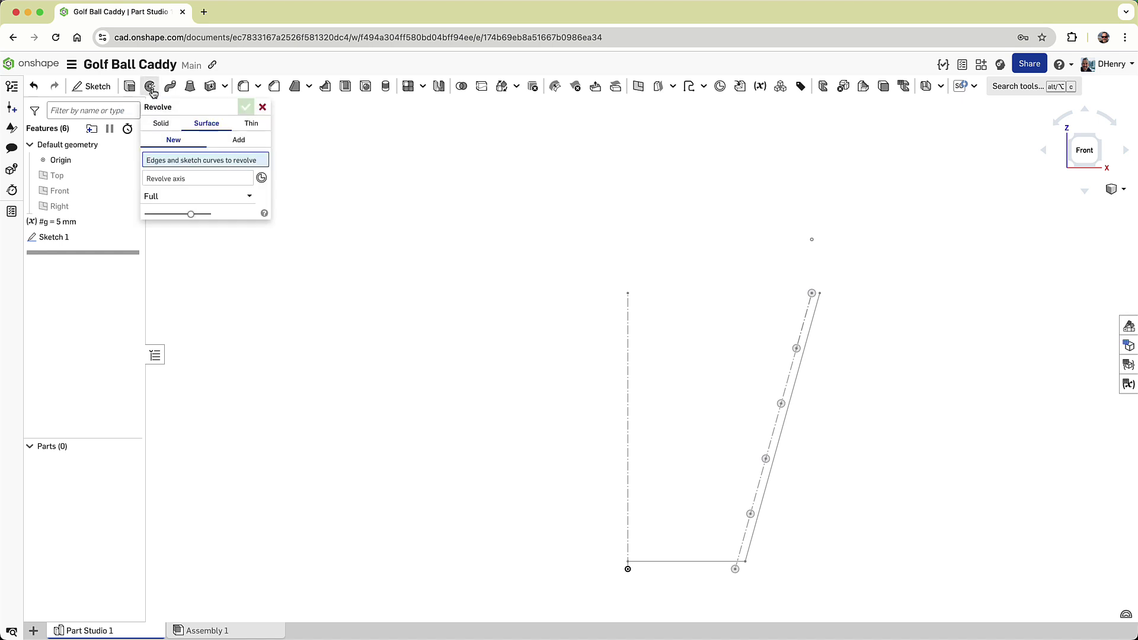
click(161, 124)
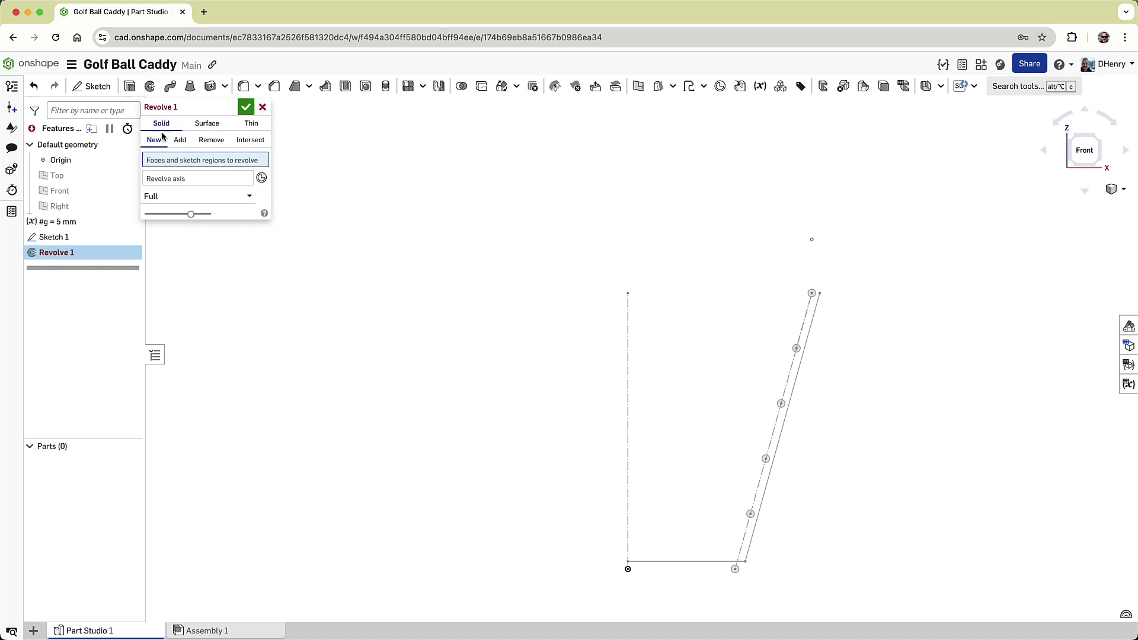
click(170, 179)
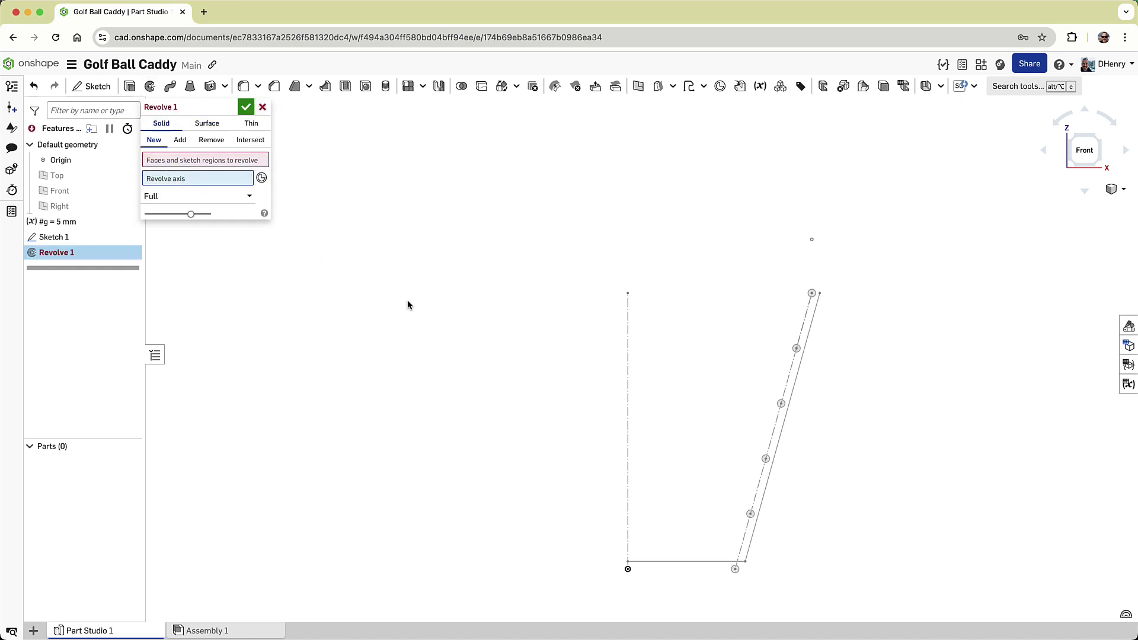
click(628, 361)
click(238, 167)
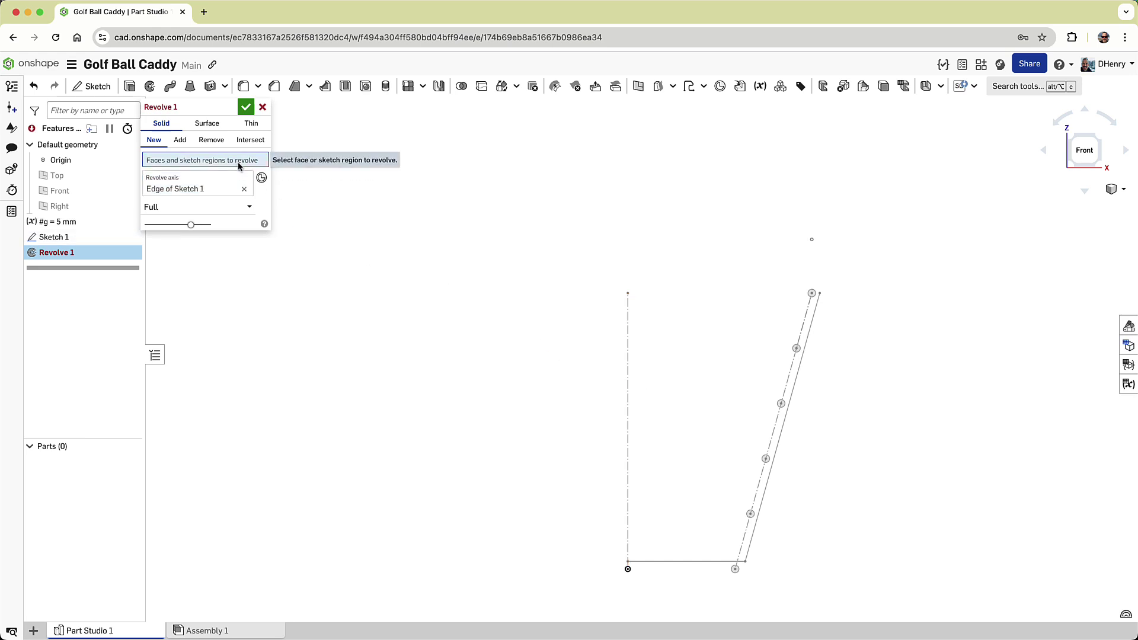
mouse_move(723, 267)
mouse_down()
mouse_move(724, 335)
mouse_move(792, 587)
mouse_move(842, 586)
mouse_up()
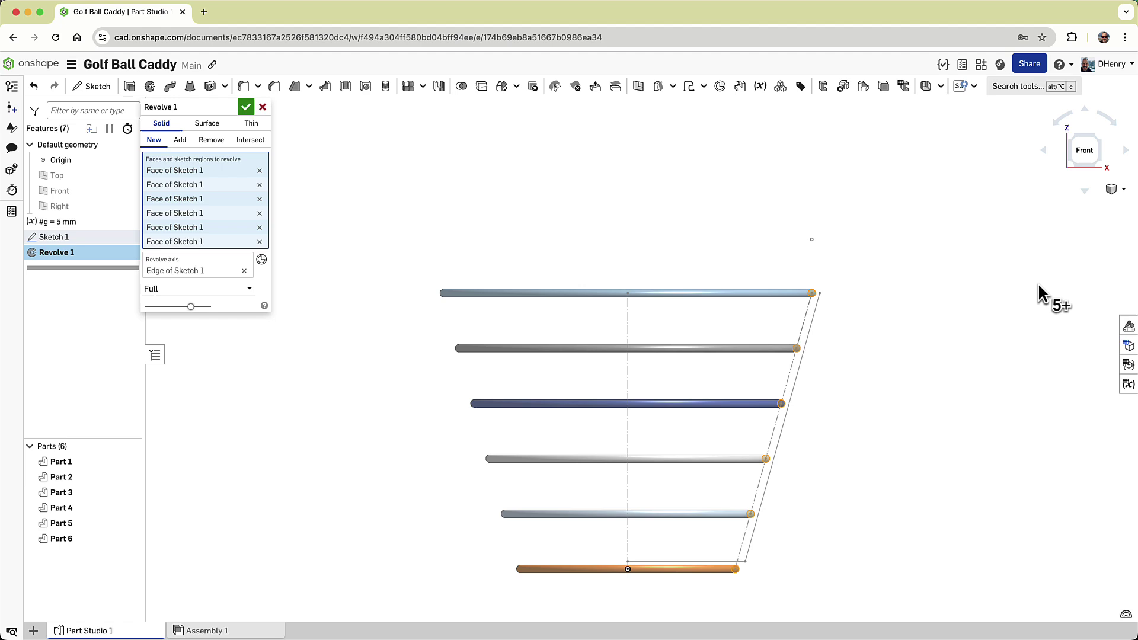
click(1100, 136)
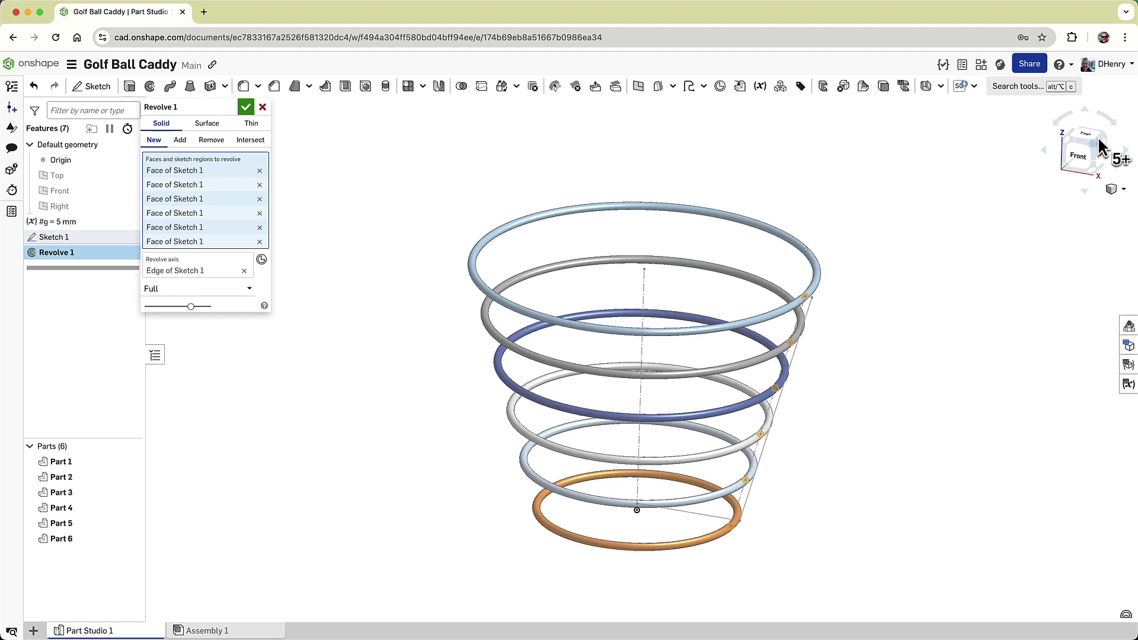
- Commit the six-ring revolve and colour Parts 1–6 gold
click(246, 107)
click(83, 462)
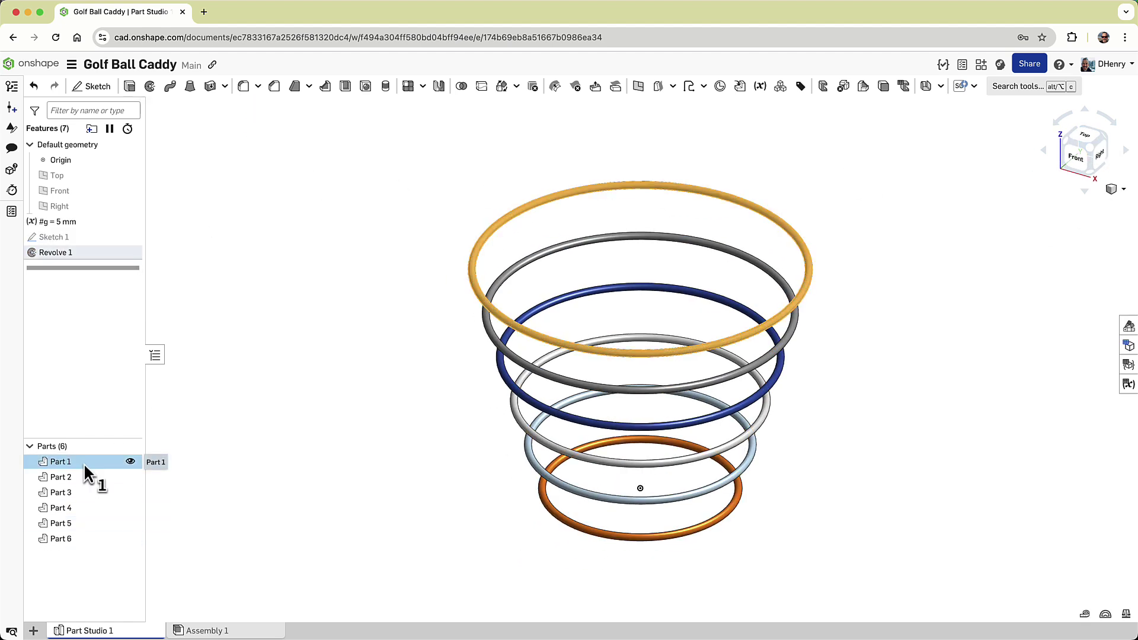
shift+click(84, 539)
right_click(84, 539)
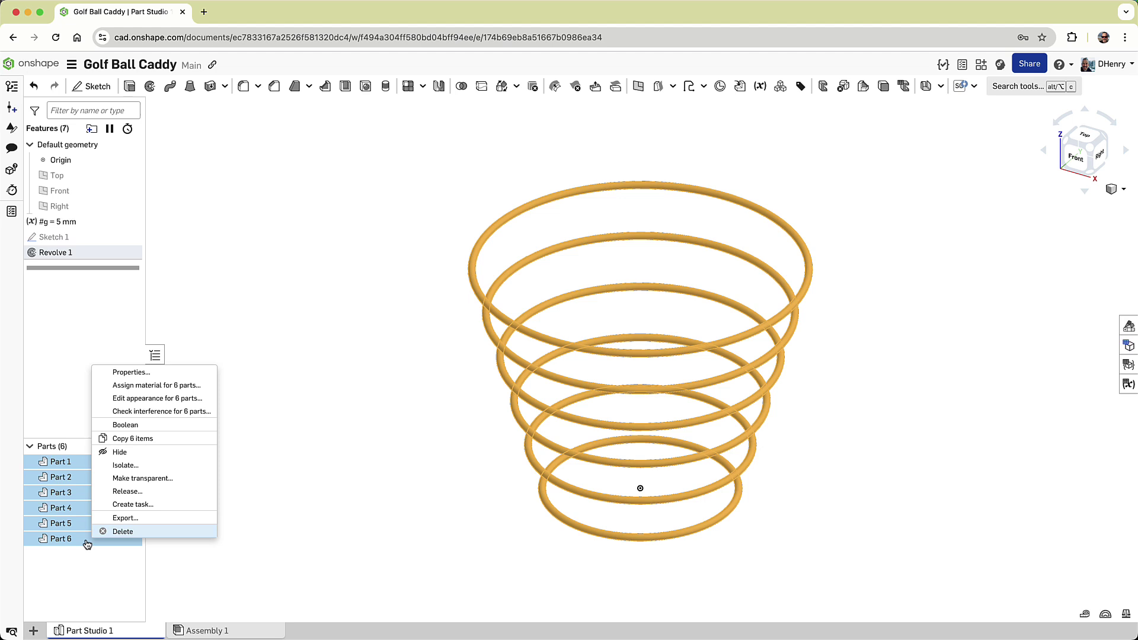
click(144, 399)
click(263, 425)
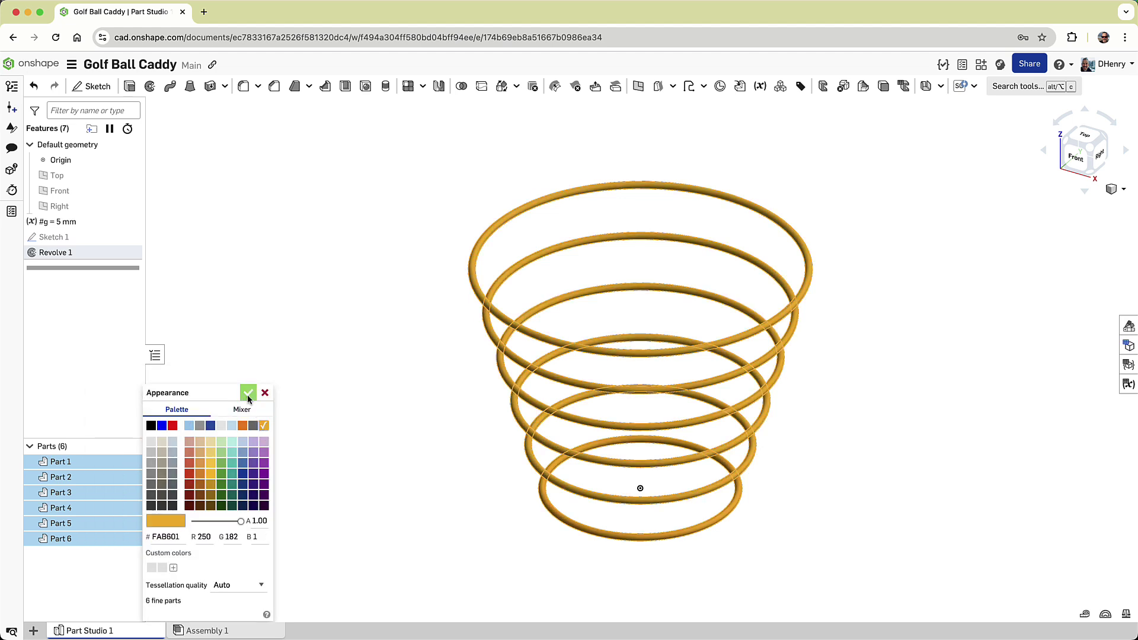
key(Return)
- Hide the six ring parts and show Sketch 1
scroll(632, 579, up, 2)
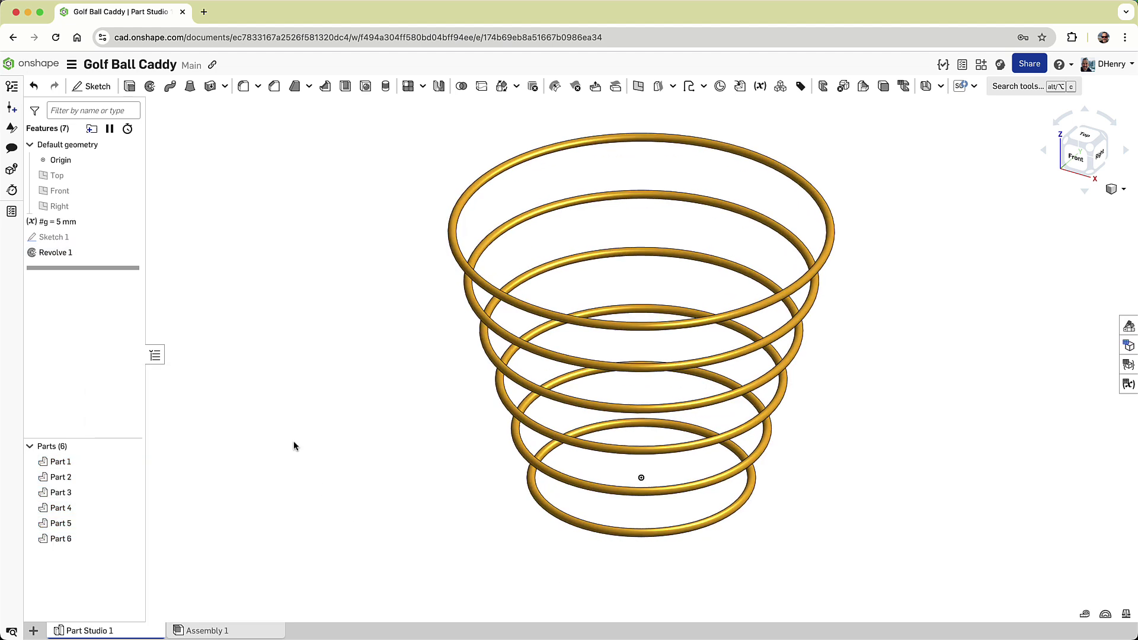
click(130, 447)
click(130, 237)
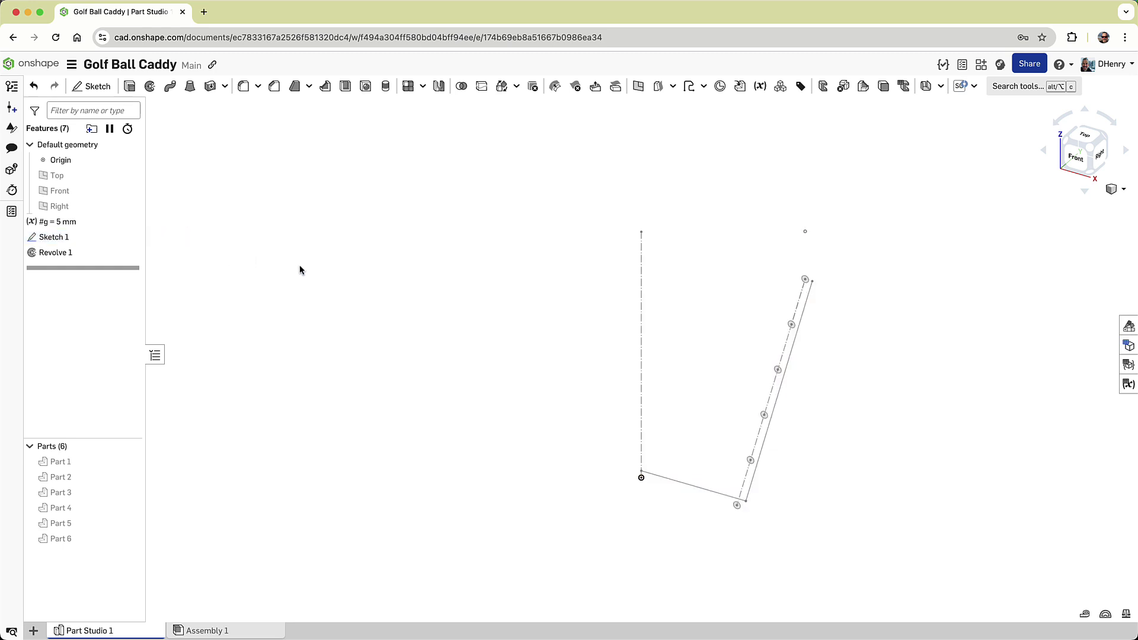
- Surface-revolve the bottom and slanted sketch lines around the vertical centre line into a cone
click(150, 86)
click(201, 124)
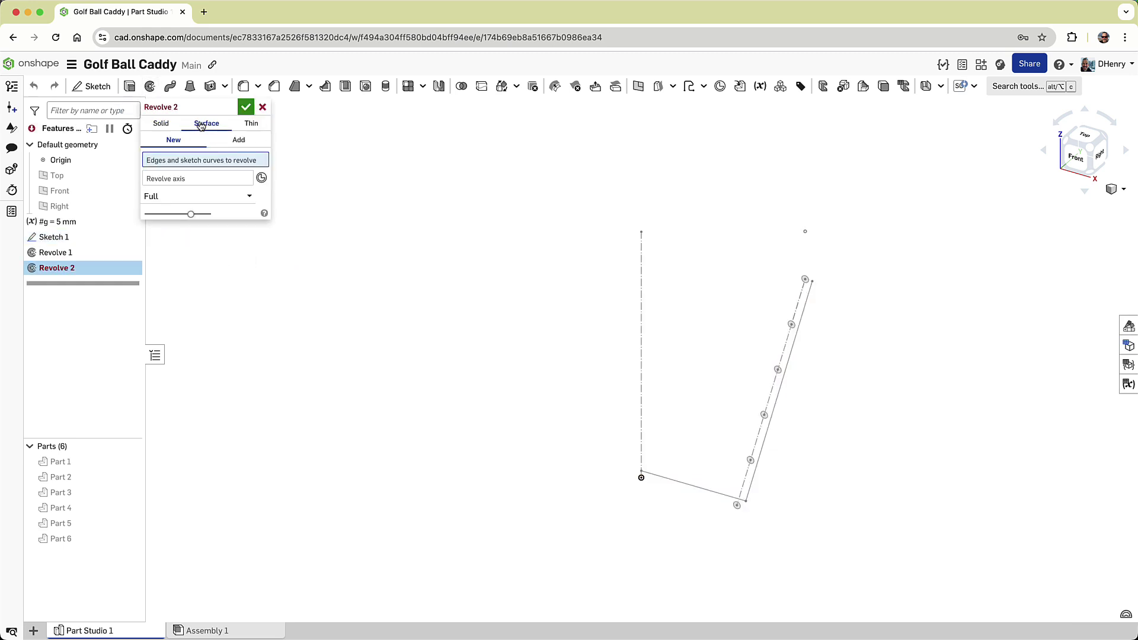
click(201, 179)
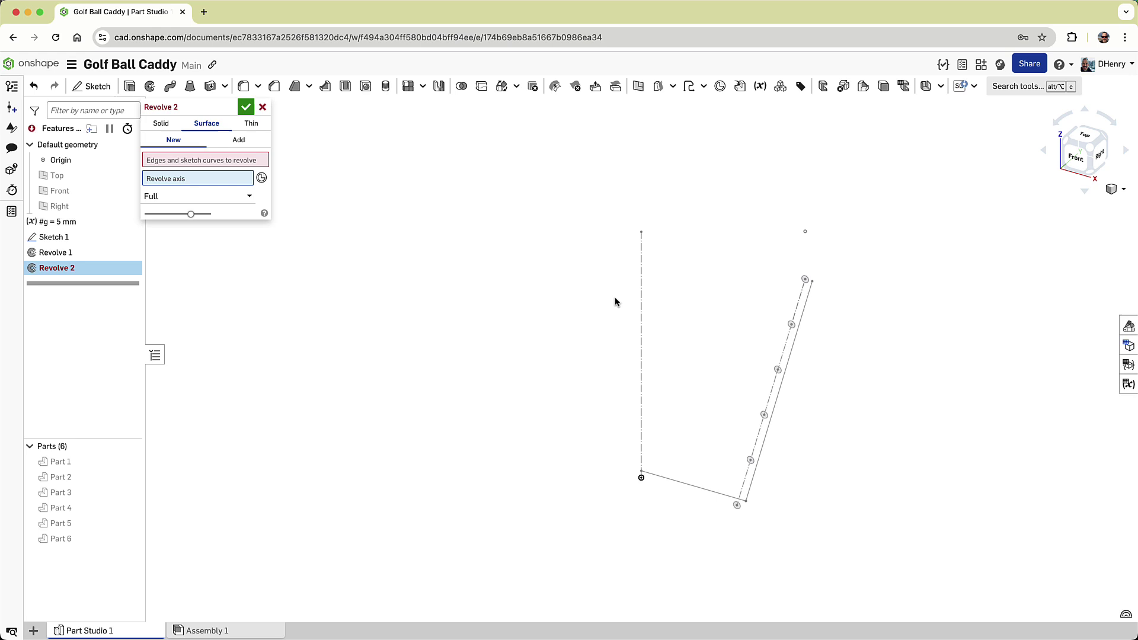
click(641, 307)
click(157, 158)
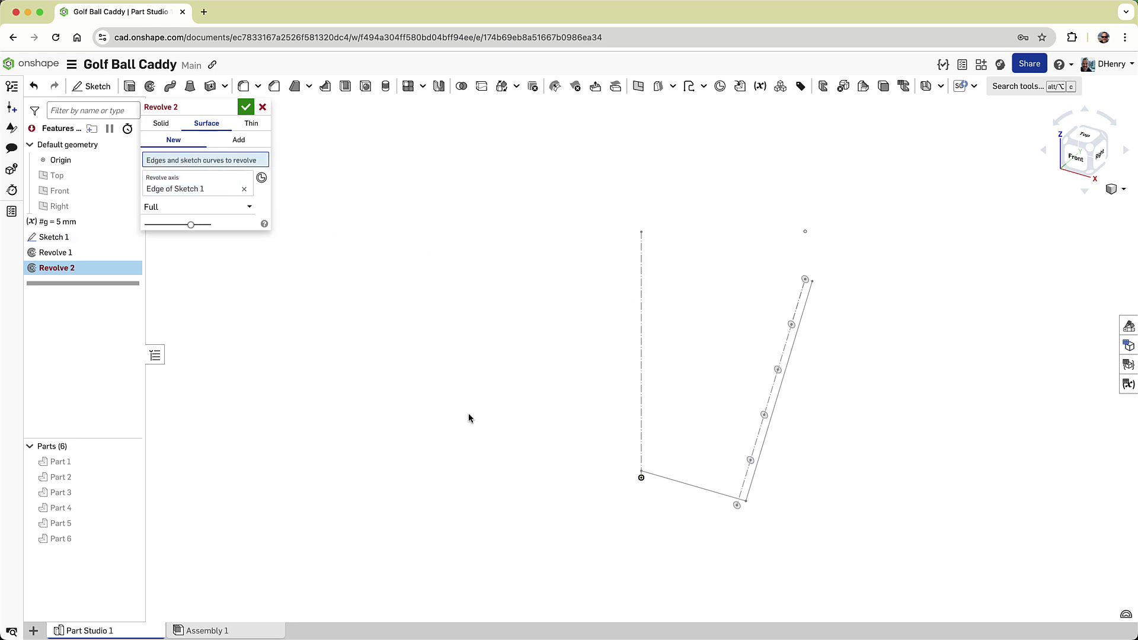
click(735, 498)
click(770, 434)
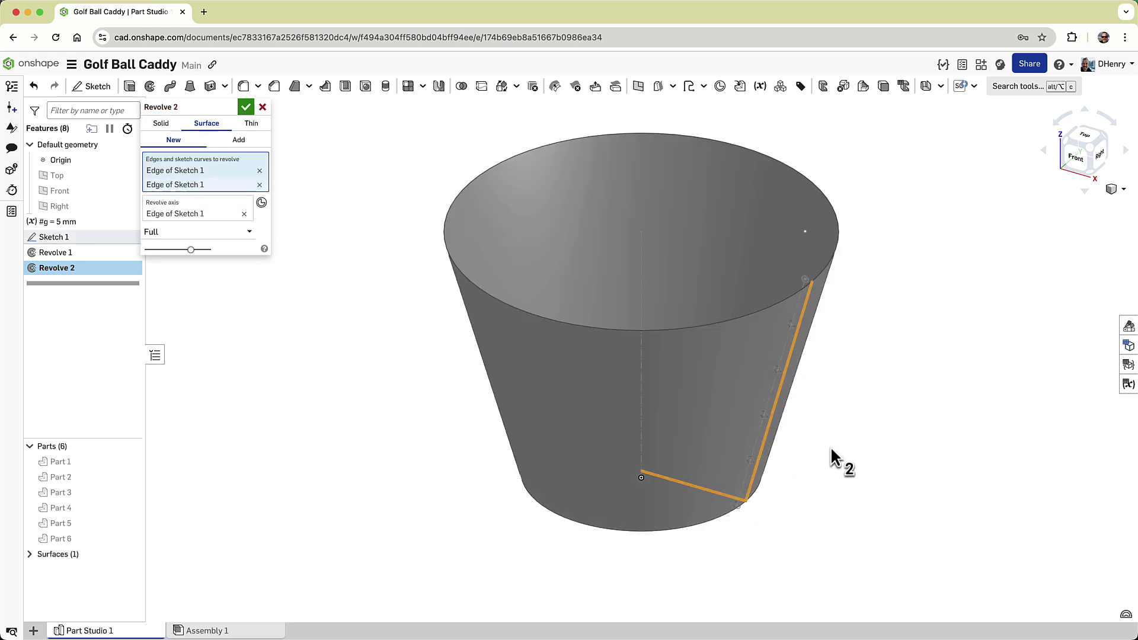
click(246, 107)
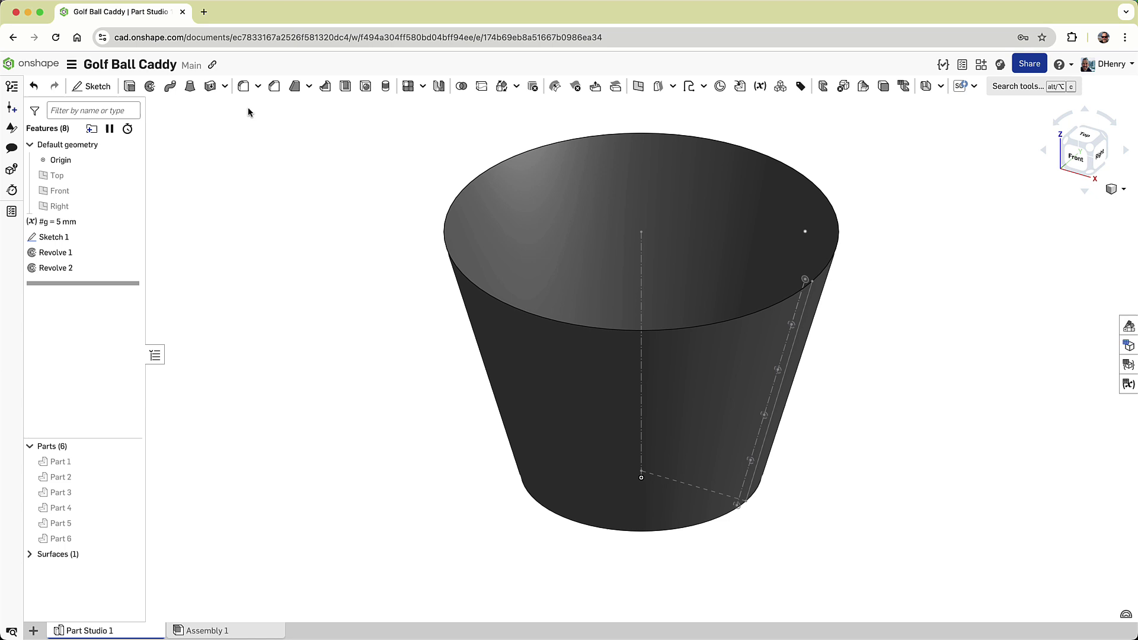
- Make Surface 1 translucent light teal at 0.46 opacity, show the six rings, hide Sketch 1
click(44, 558)
right_click(54, 569)
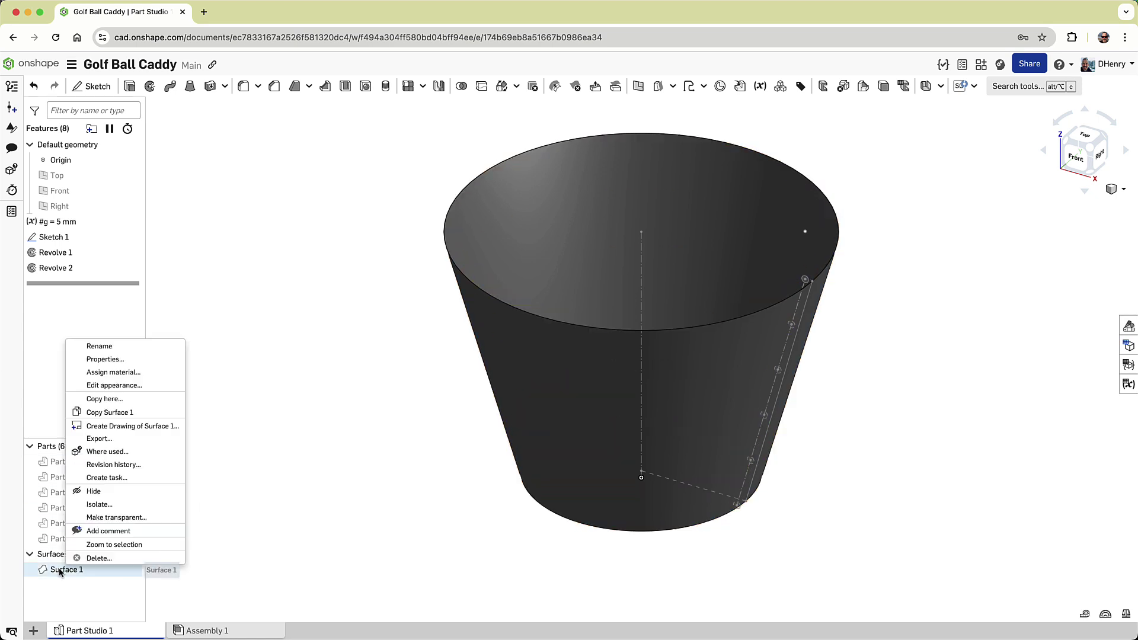
click(118, 387)
click(232, 442)
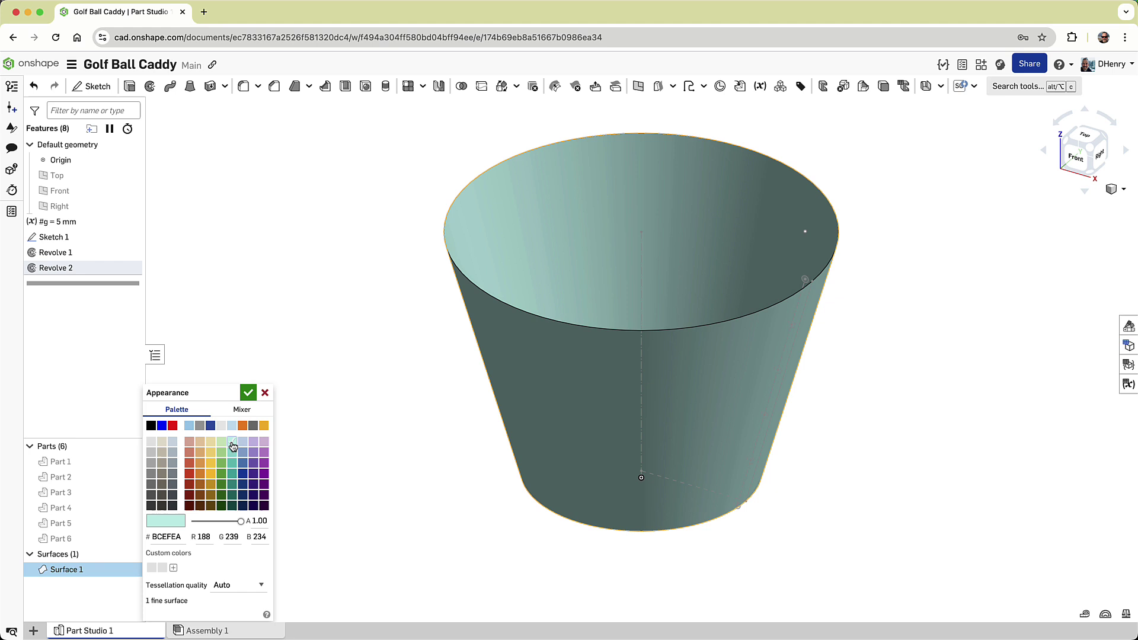
drag(242, 526, 215, 529)
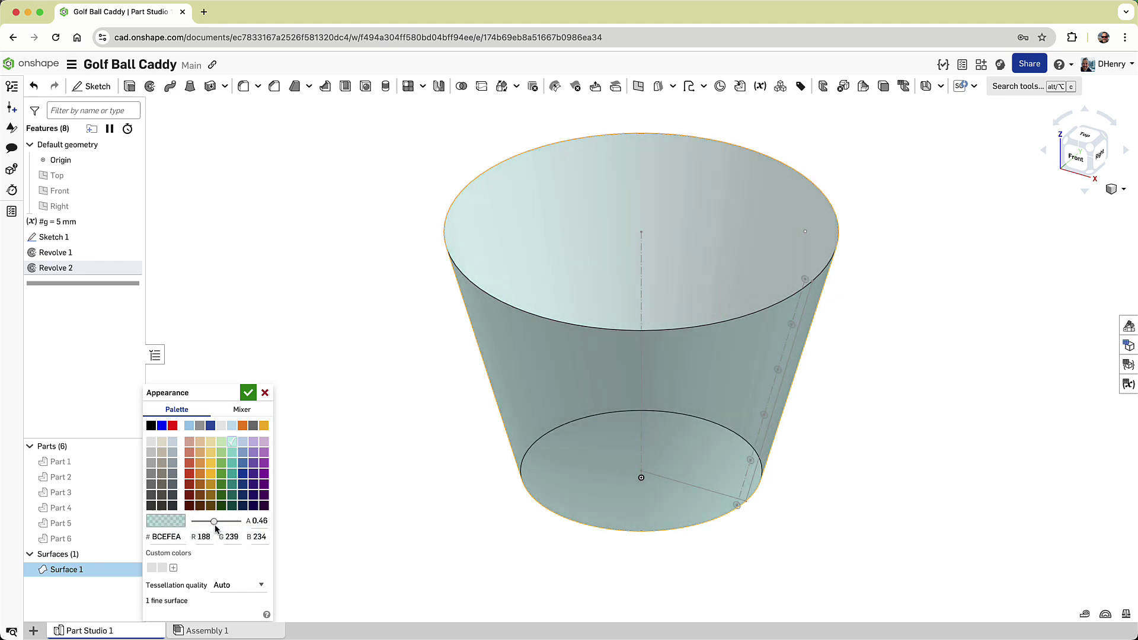
click(248, 393)
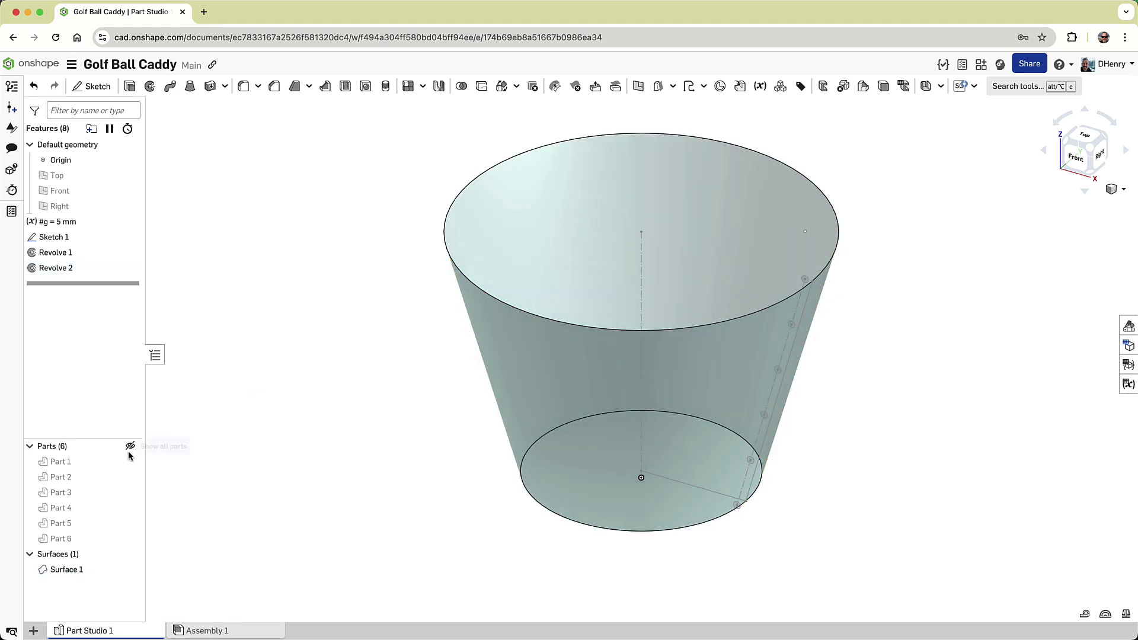
click(130, 447)
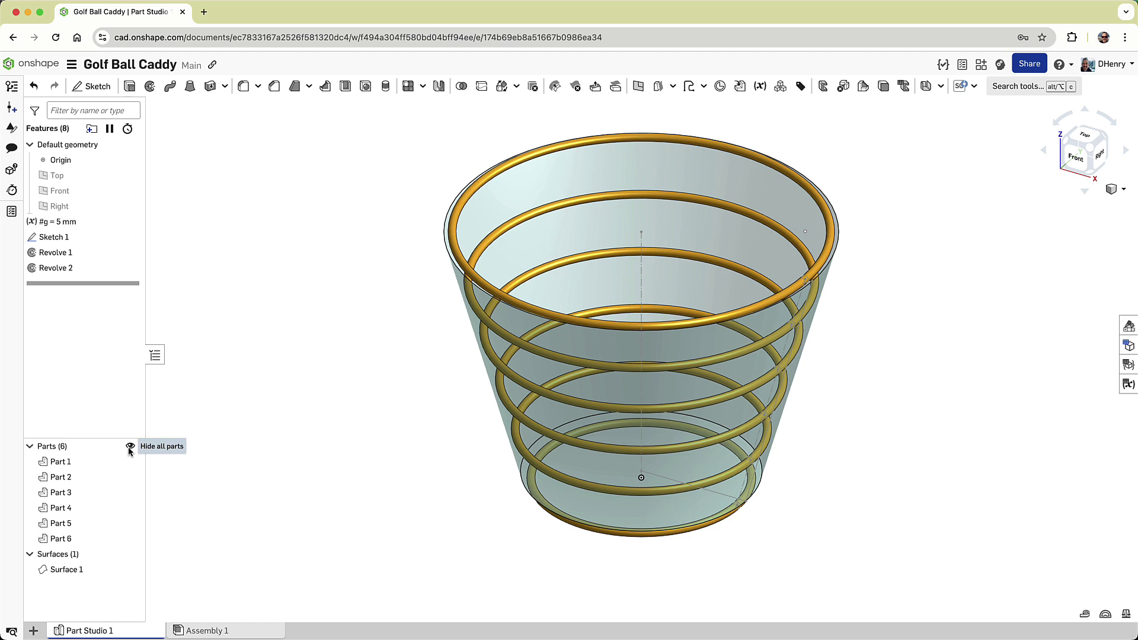
click(129, 238)
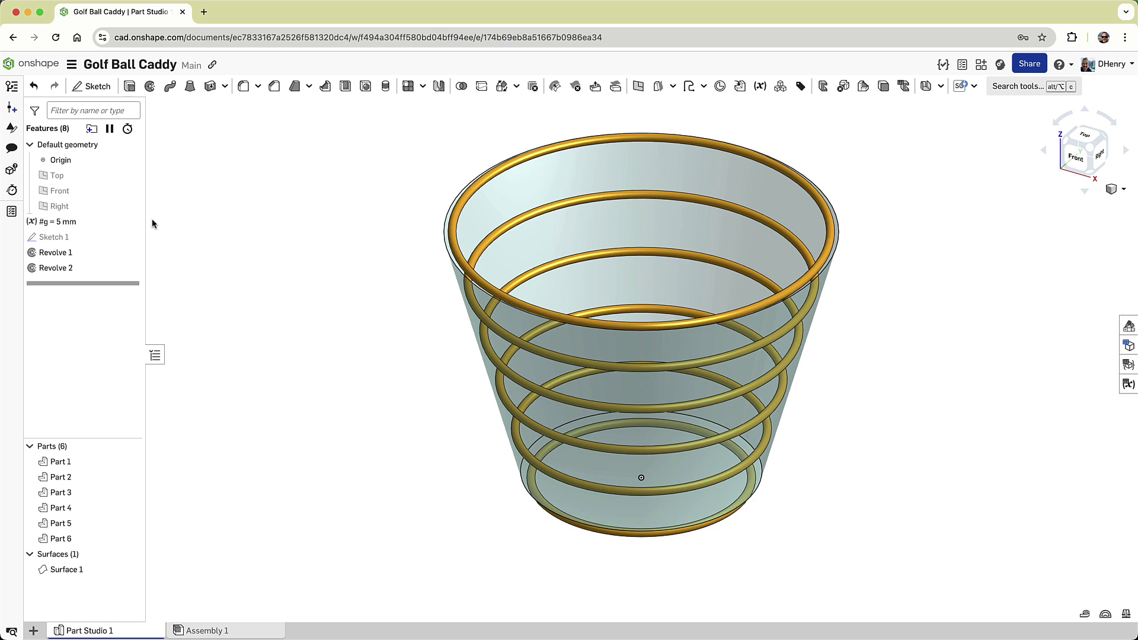
- Start a Top-plane sketch with the 250.379 mm rim edge projected as a construction circle
right_click(94, 176)
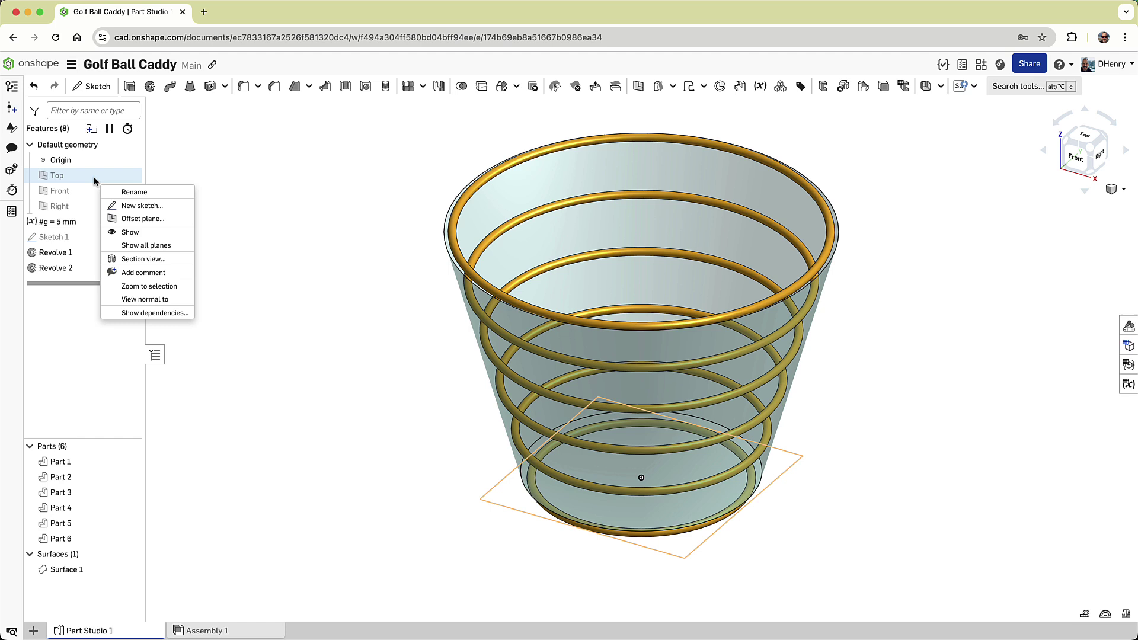
click(139, 207)
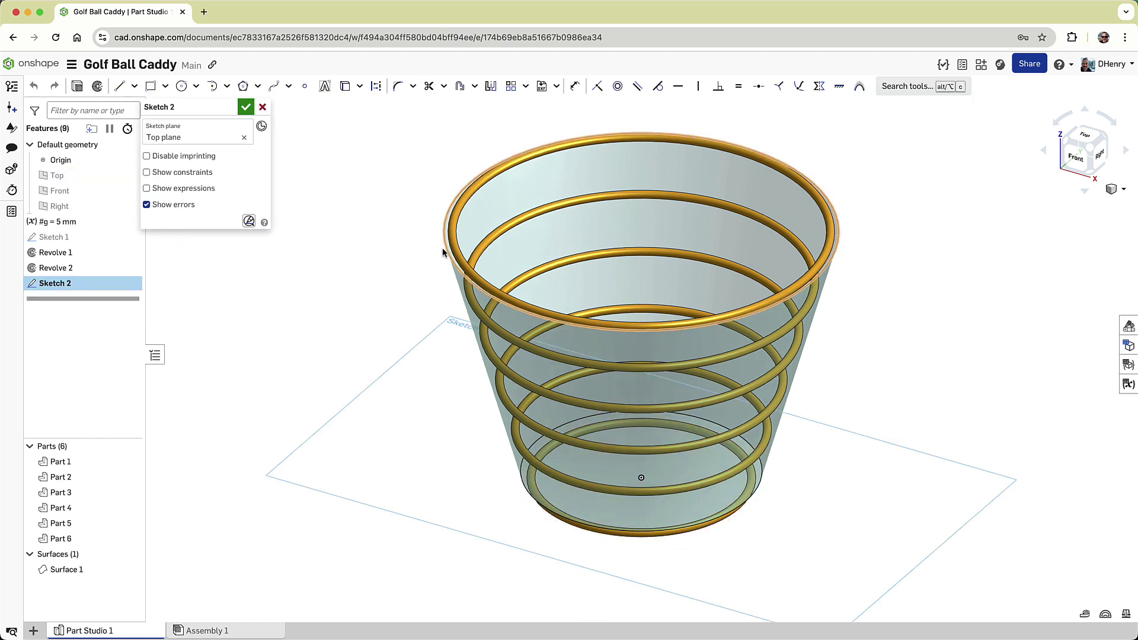
click(446, 250)
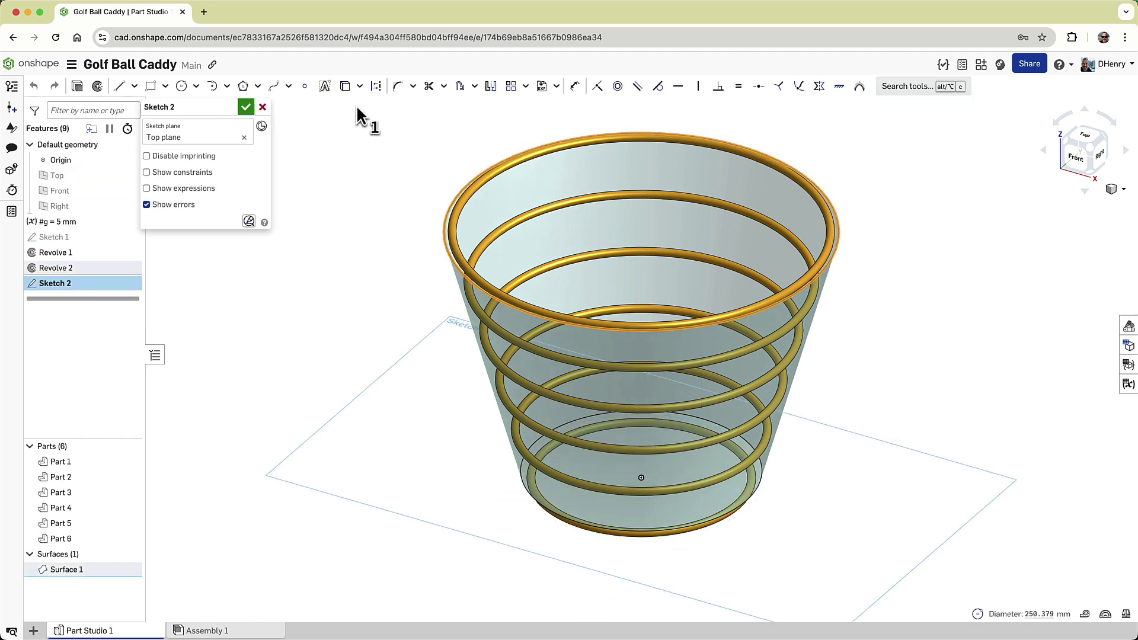
click(345, 87)
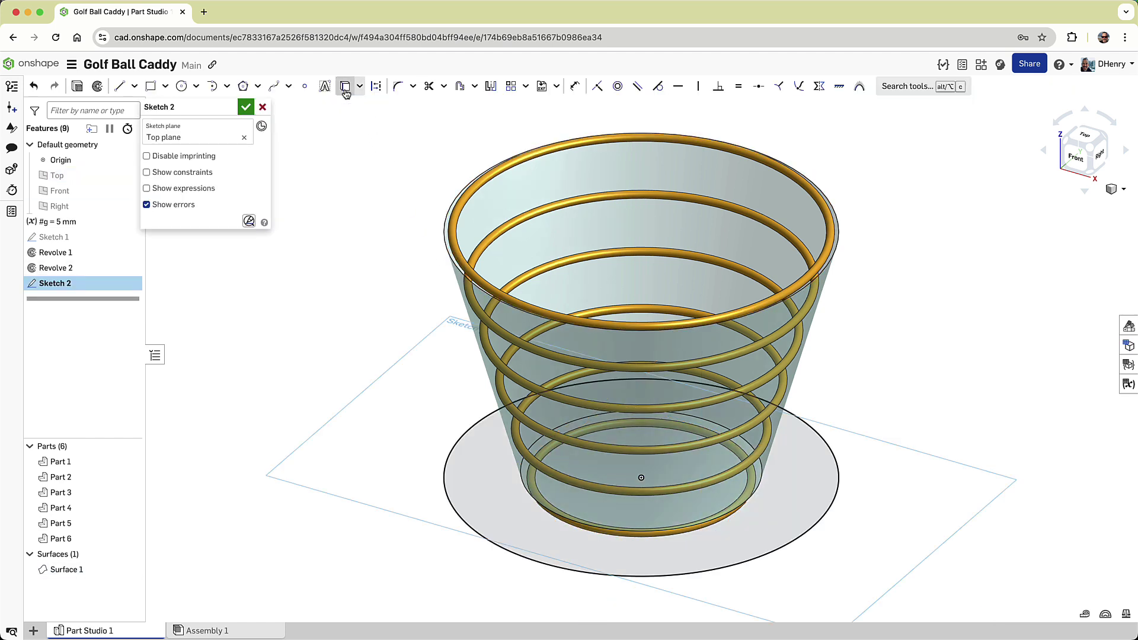
click(449, 448)
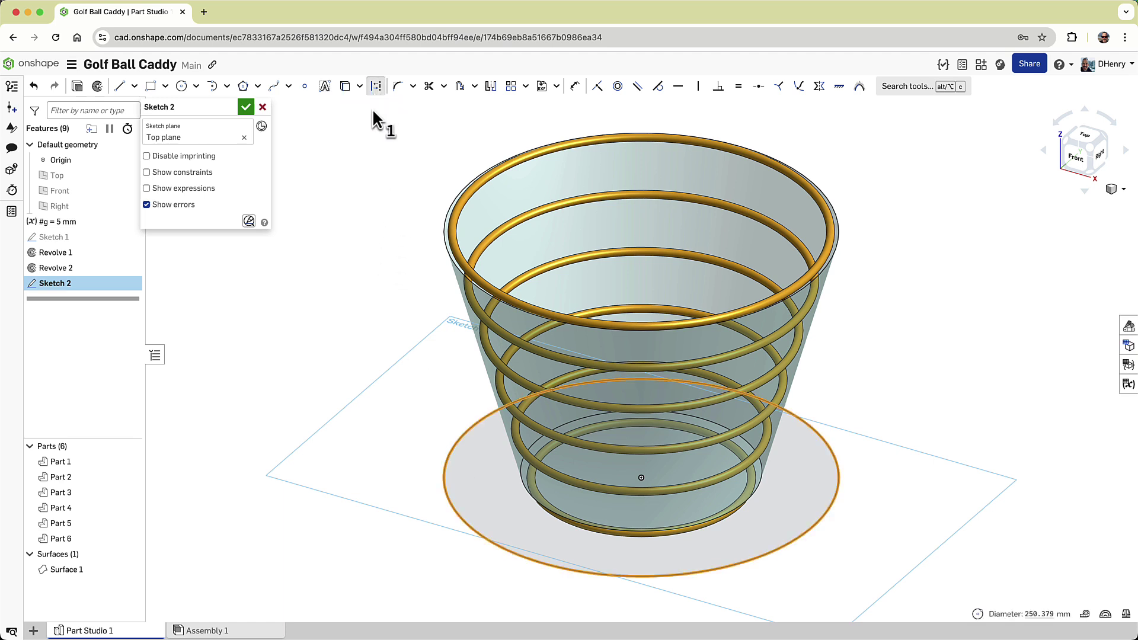
click(376, 86)
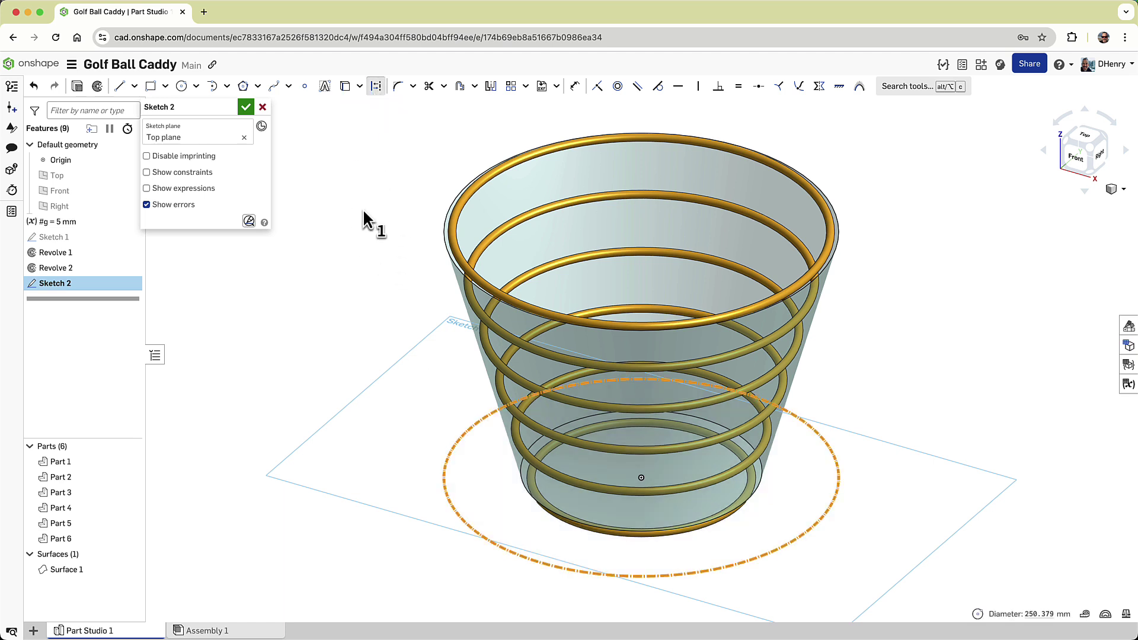
click(1080, 139)
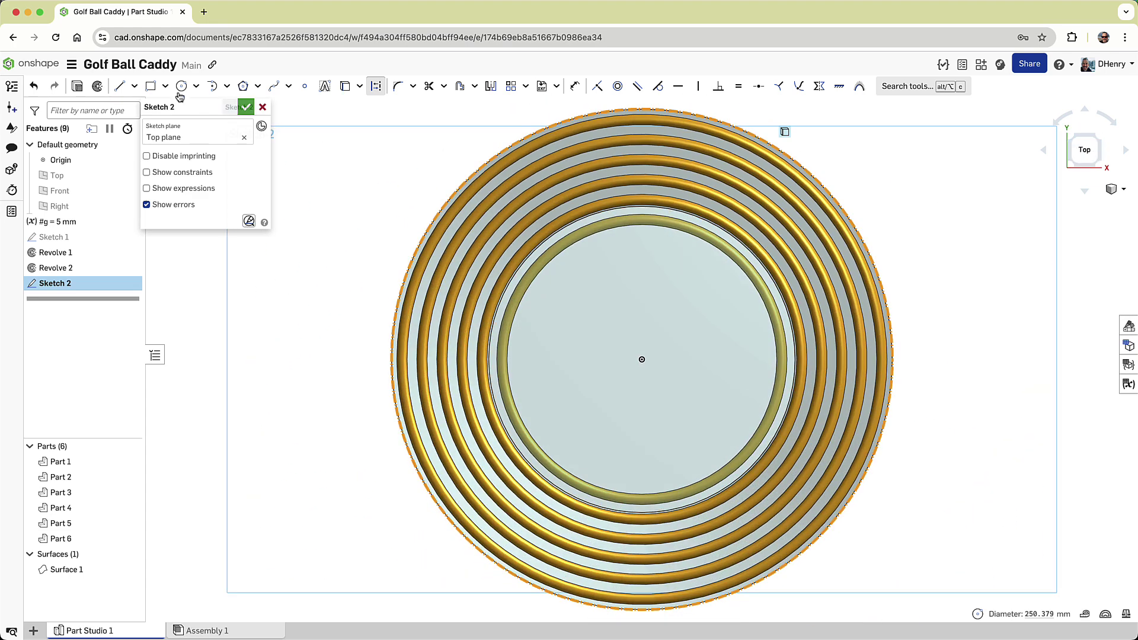
- Draw a centreline from origin to rim, then a horizontal line joined to a diagonal
click(120, 87)
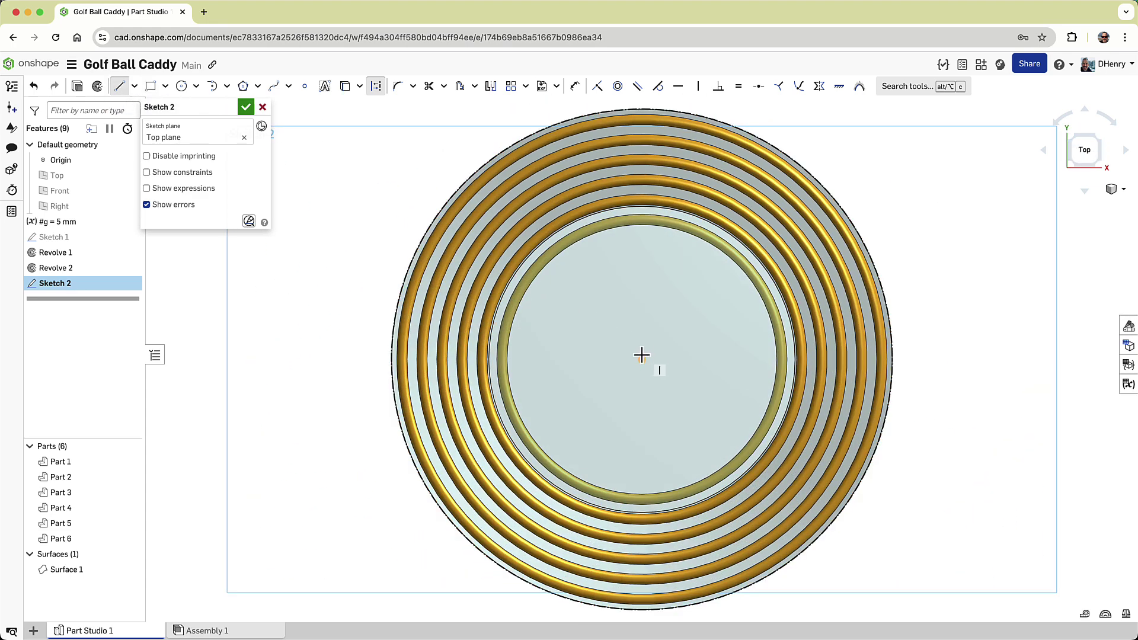
click(642, 359)
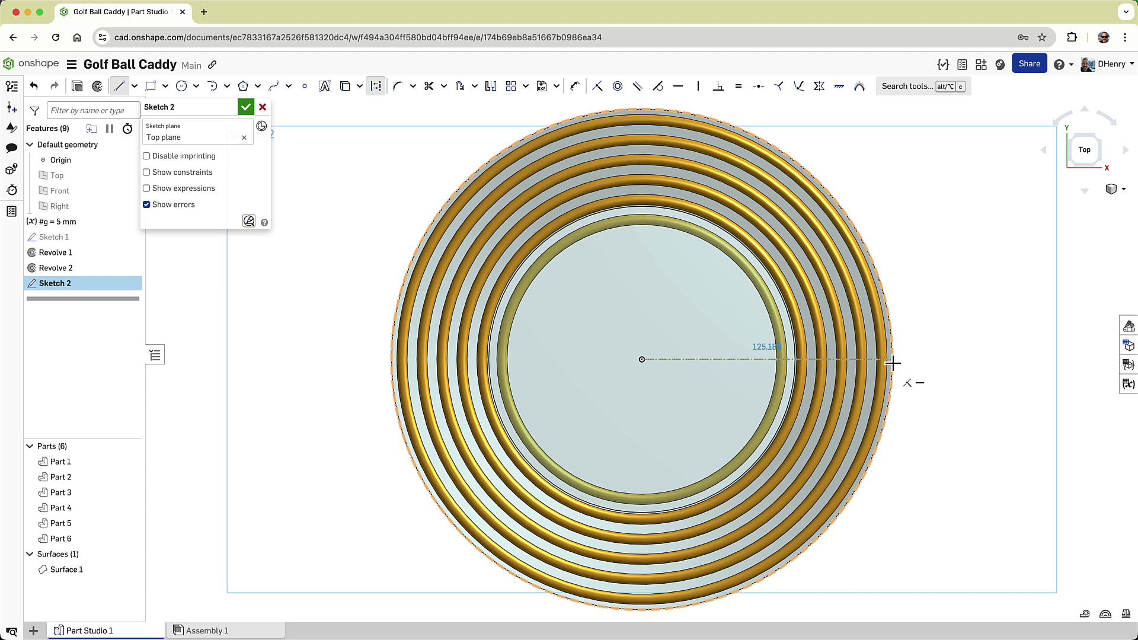
click(893, 363)
key(Escape)
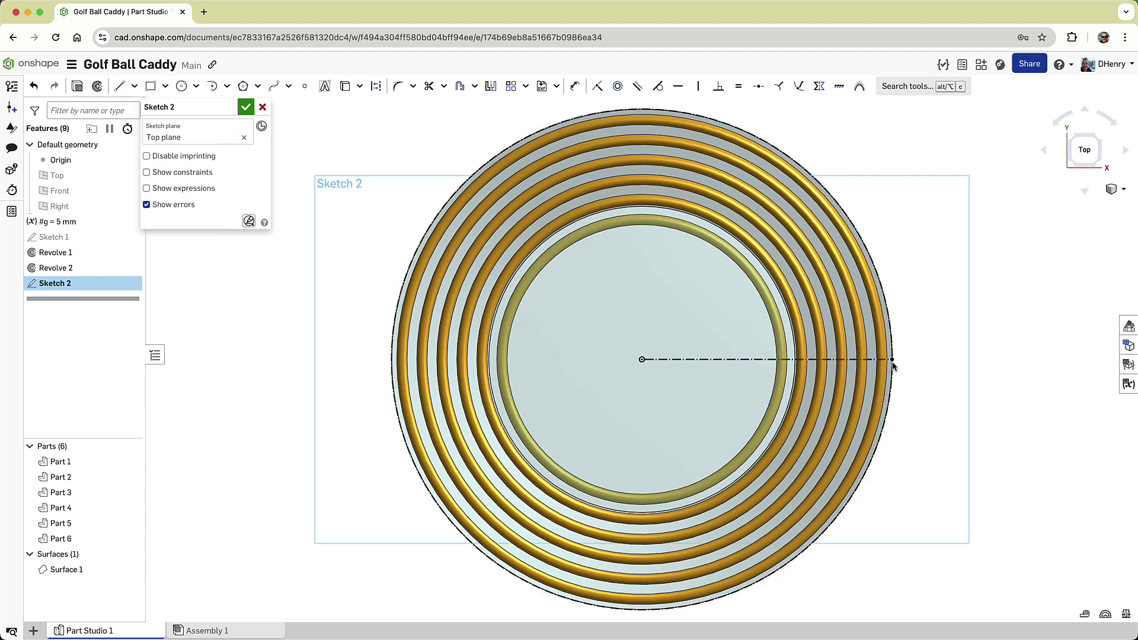
key(l)
click(879, 444)
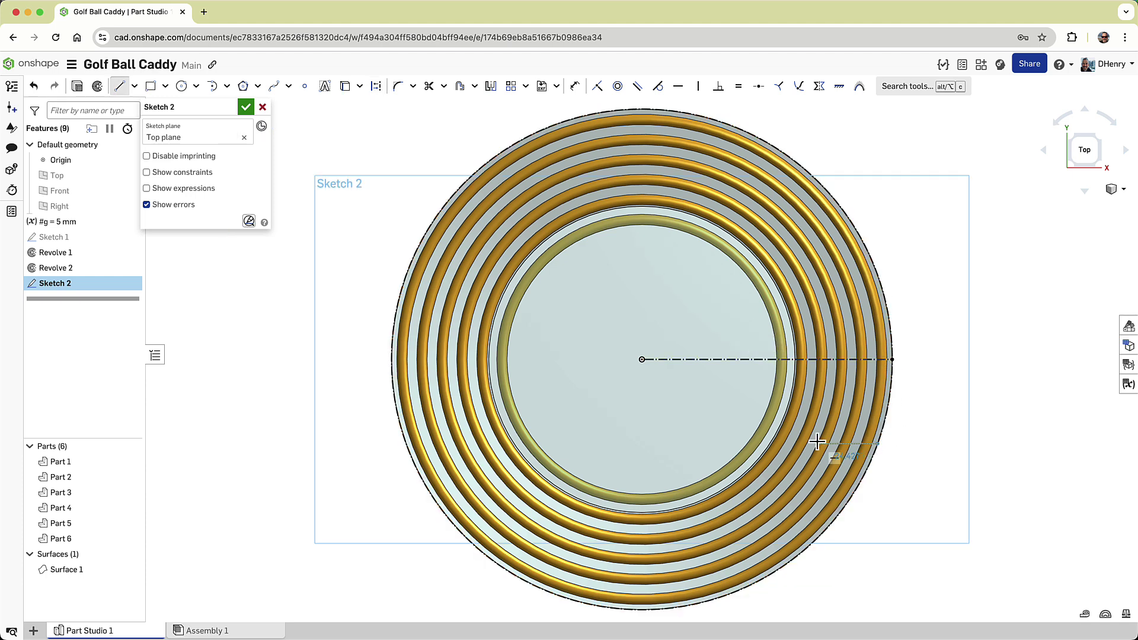
click(696, 442)
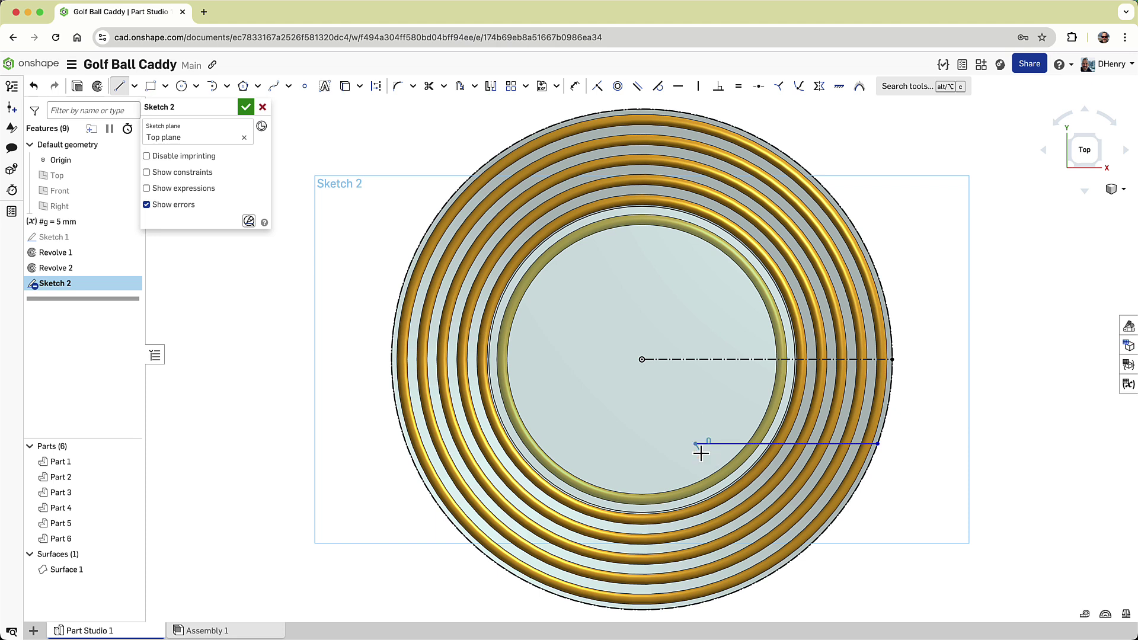
click(771, 573)
key(d)
- Dimension the handle lines: 15 mm offset, 15 mm from centre, and a 65° angle
click(765, 443)
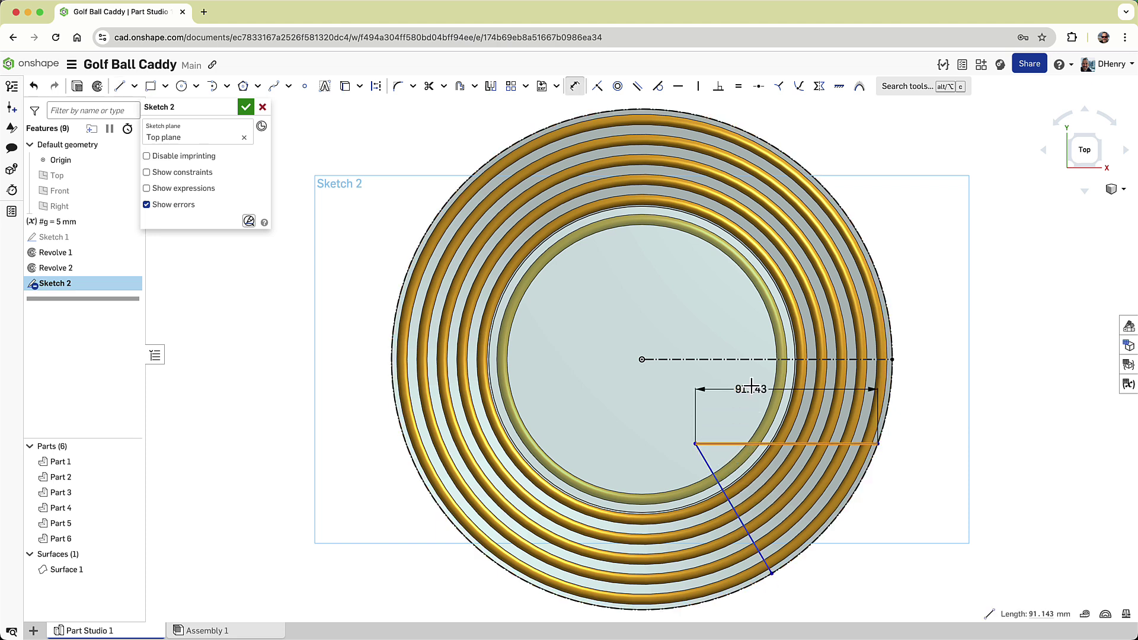
click(749, 360)
click(727, 389)
text(15)
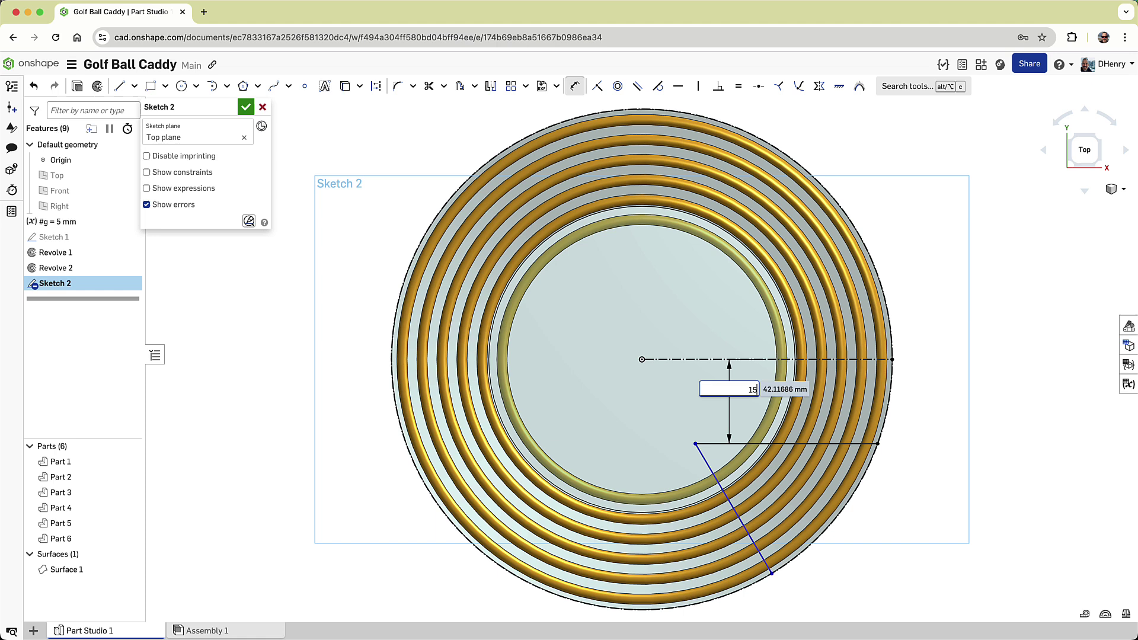
key(Return)
click(695, 390)
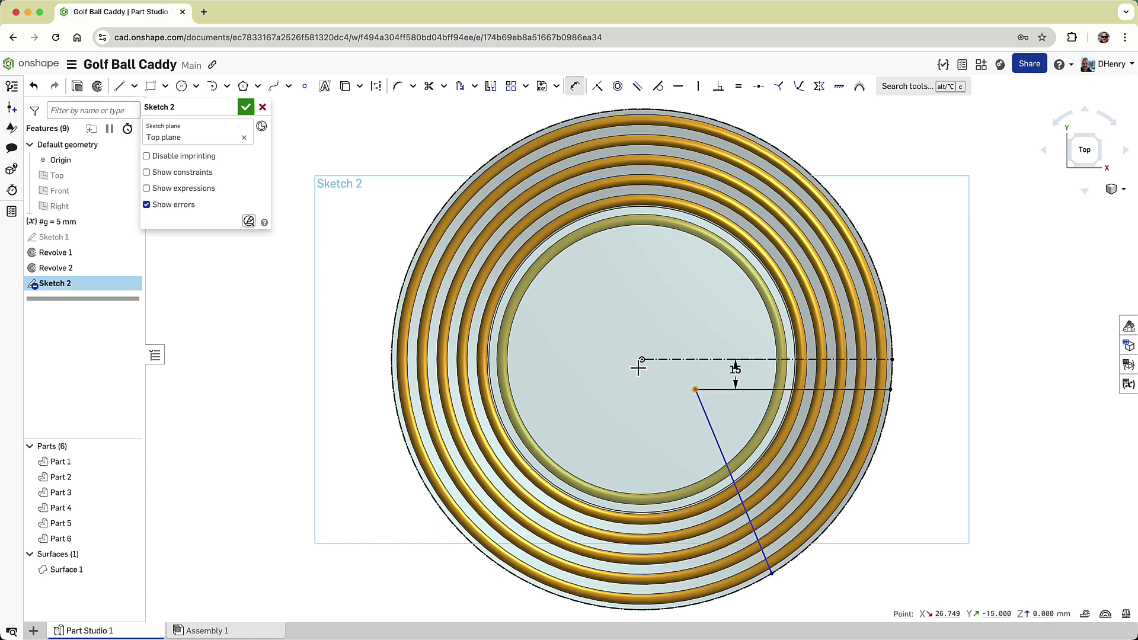
click(642, 360)
click(658, 438)
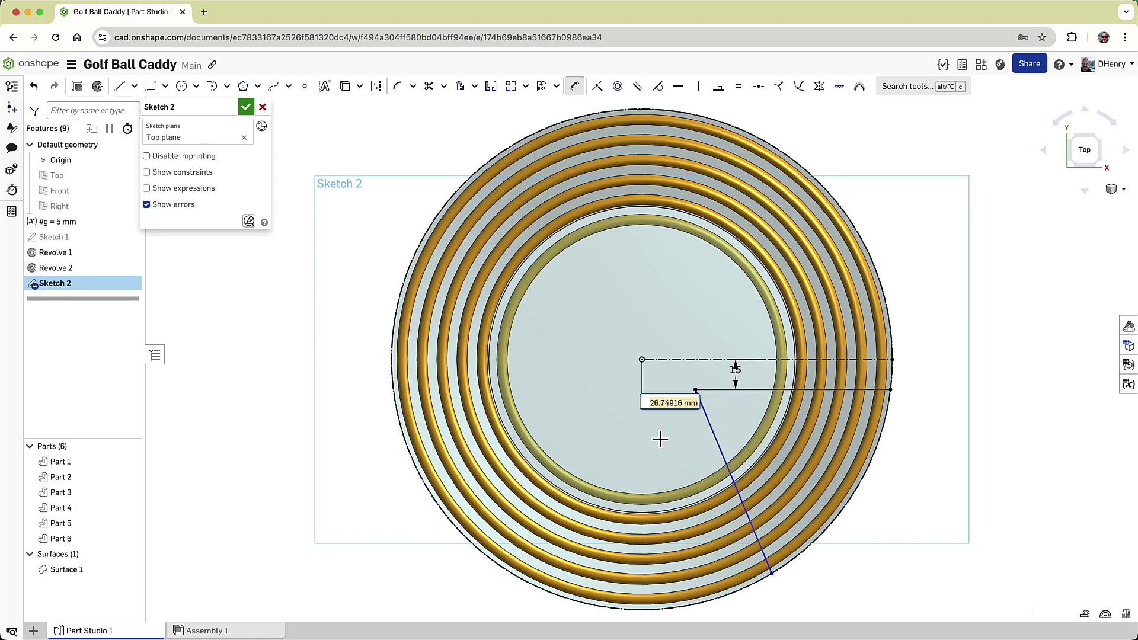
text(15)
key(Return)
click(732, 390)
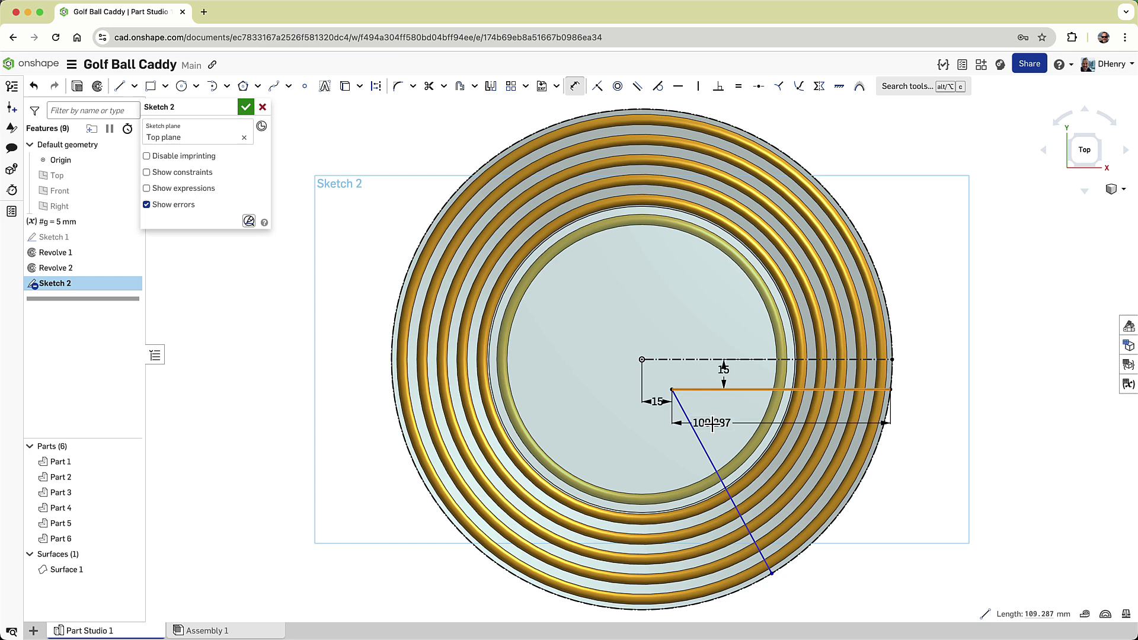
click(698, 438)
click(725, 423)
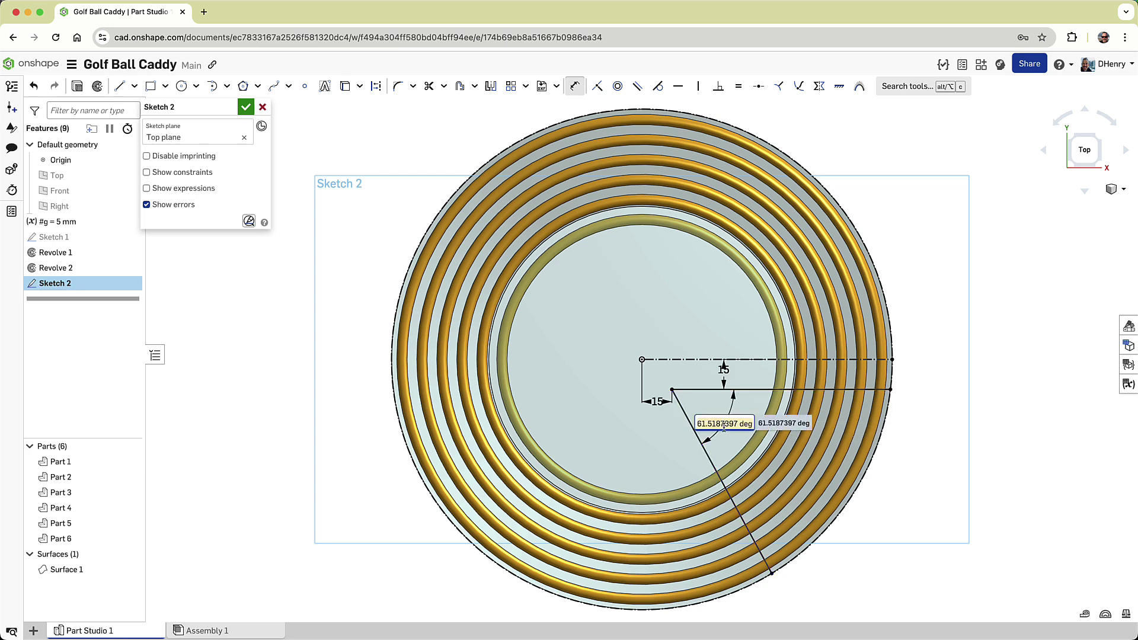
text(65)
key(Return)
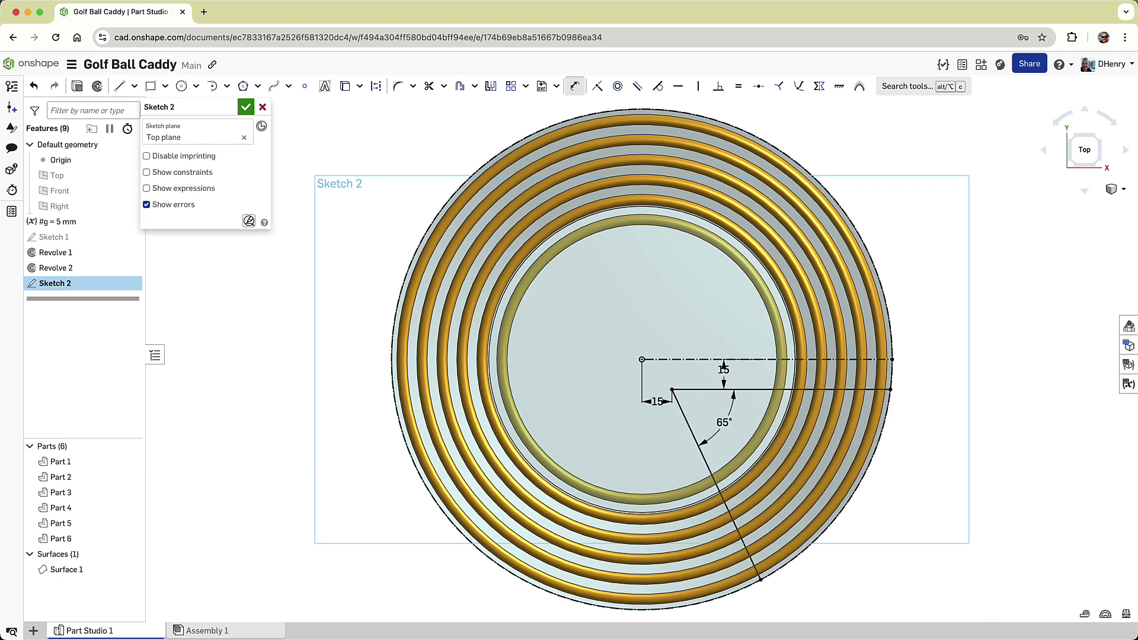
key(Escape)
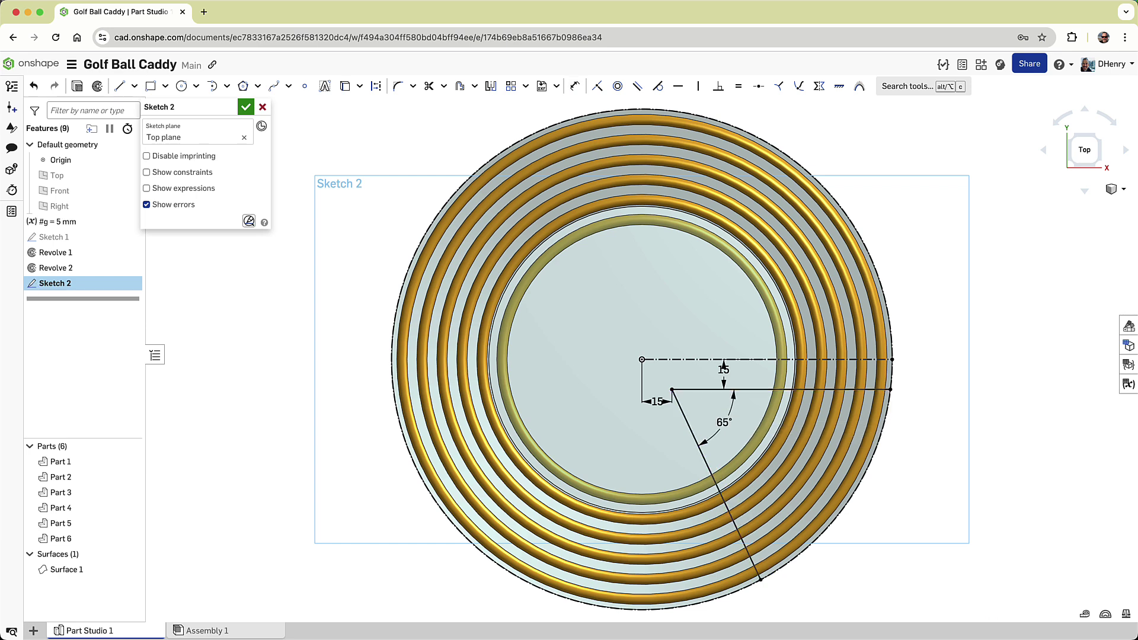
- Mirror the horizontal and diagonal handle lines across the centreline
click(492, 86)
click(728, 360)
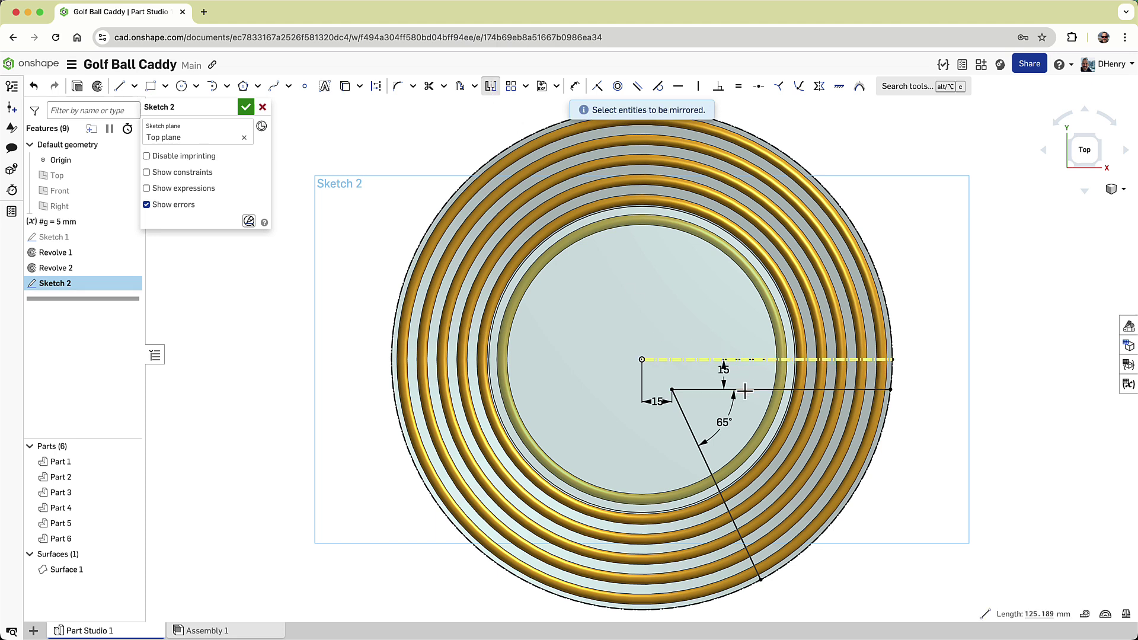
click(744, 389)
click(691, 432)
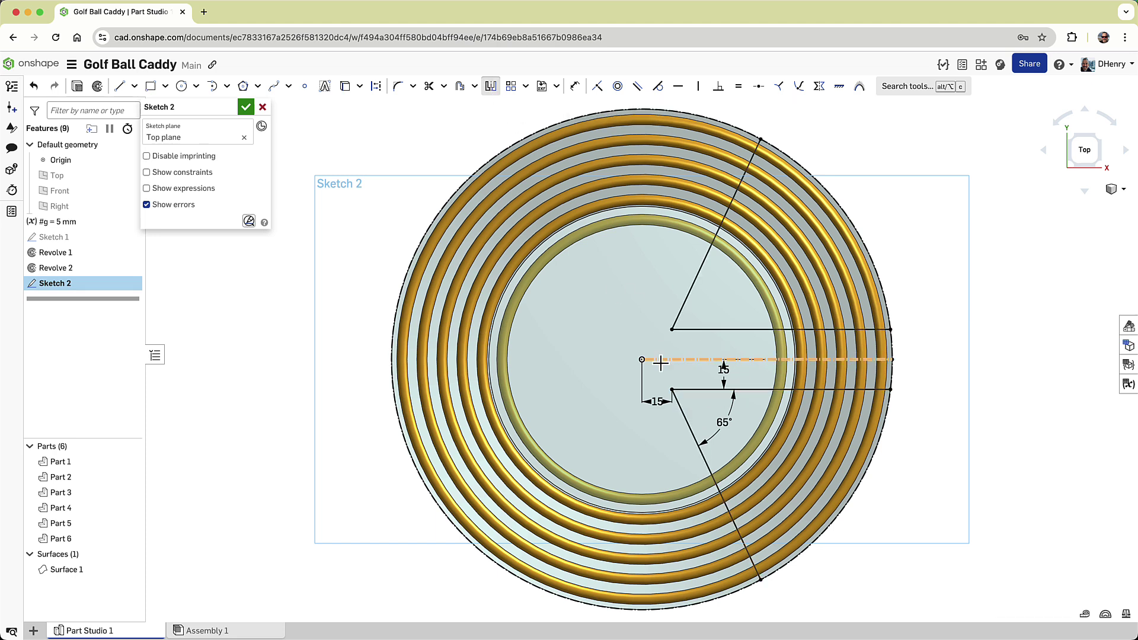
click(492, 86)
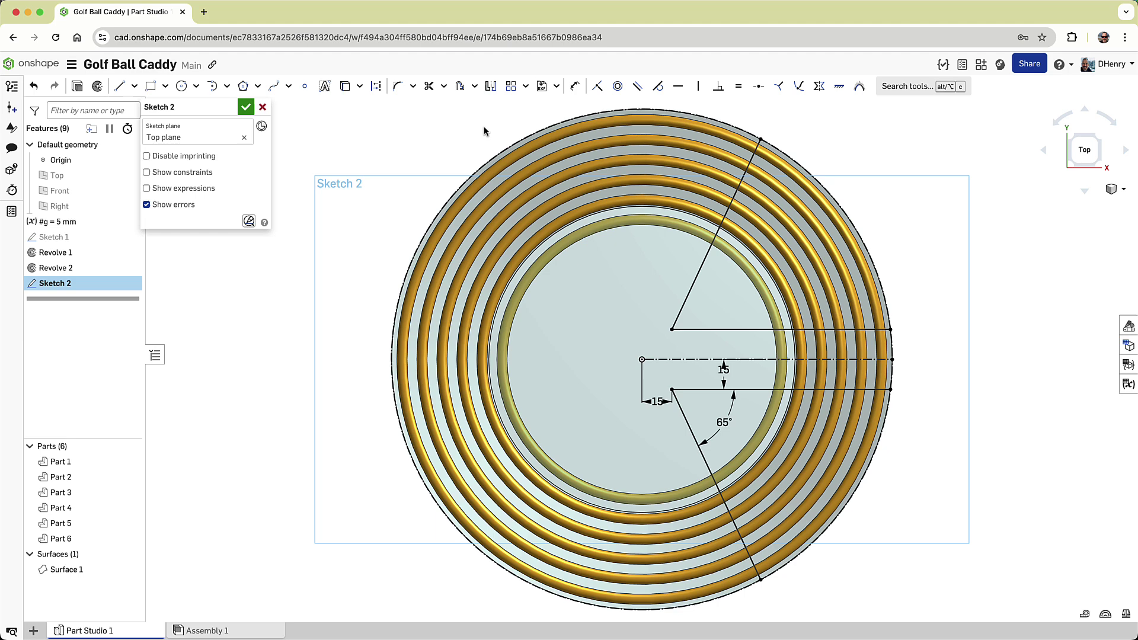
- Hide the wire ring parts and finish Sketch 2 in an isometric view
click(1097, 167)
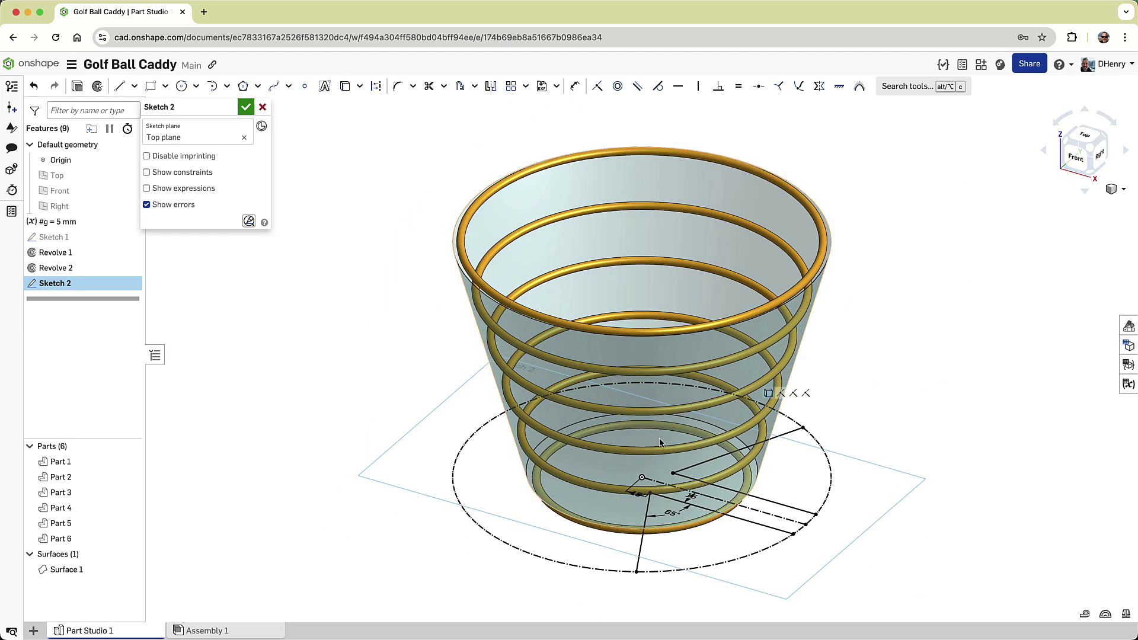
click(131, 449)
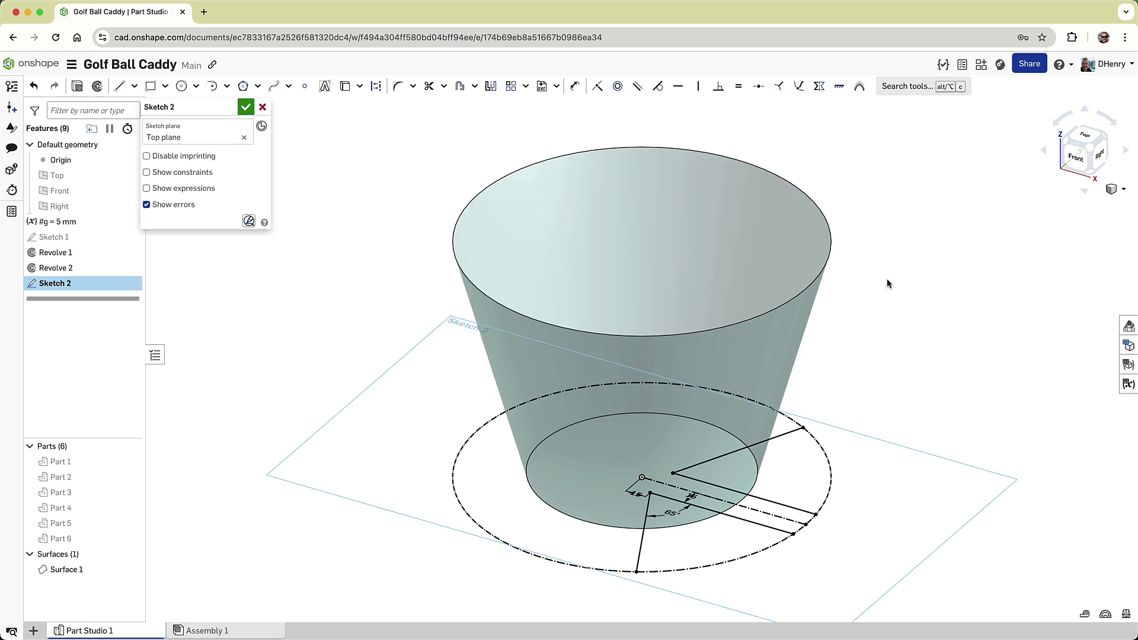
click(245, 107)
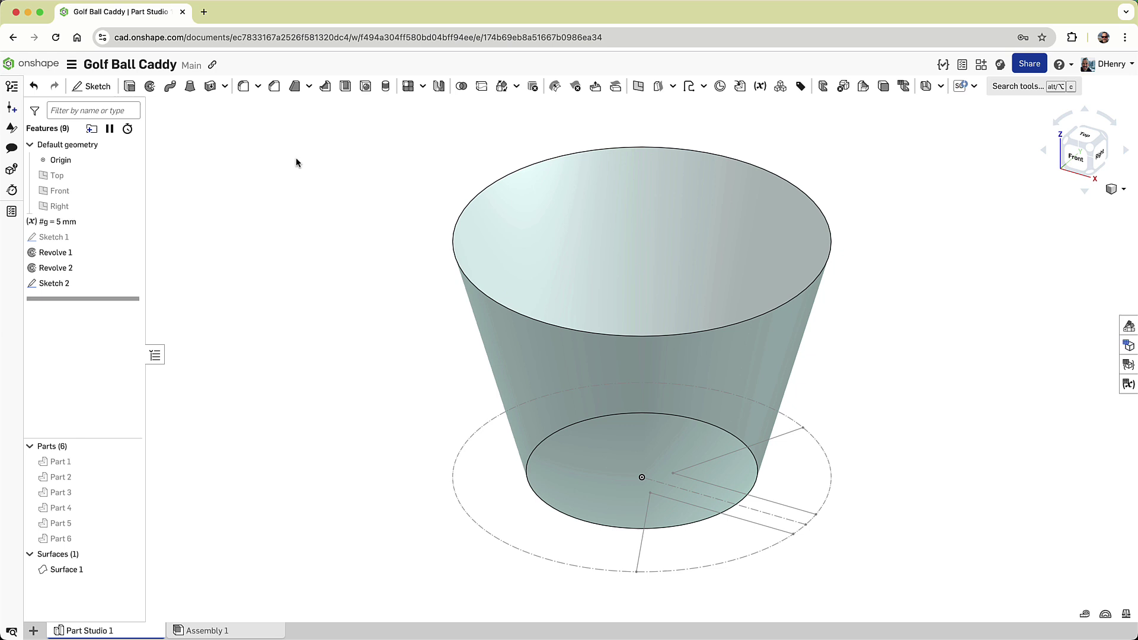
- Project the four Sketch 2 edges onto Surface 1 along the Top plane direction
click(704, 86)
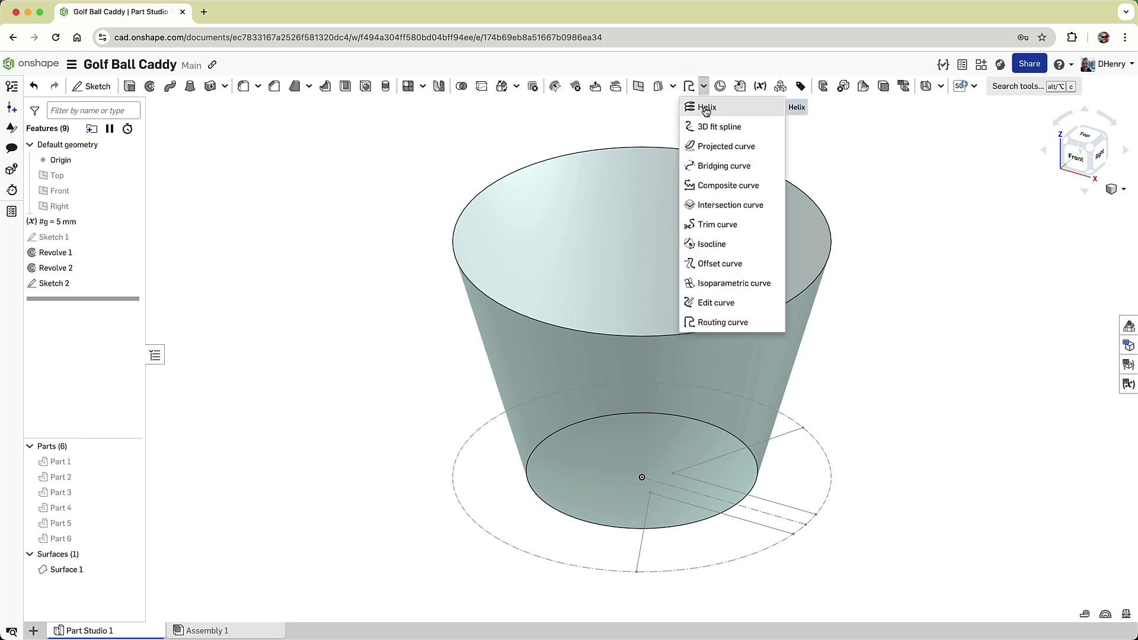
click(705, 146)
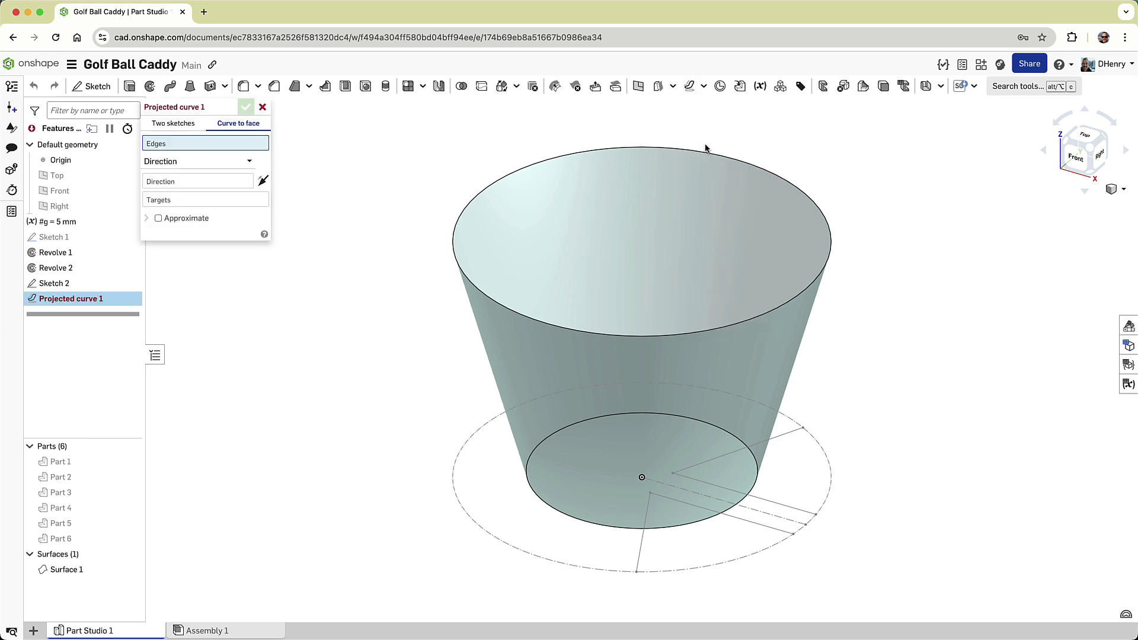
click(646, 528)
click(738, 518)
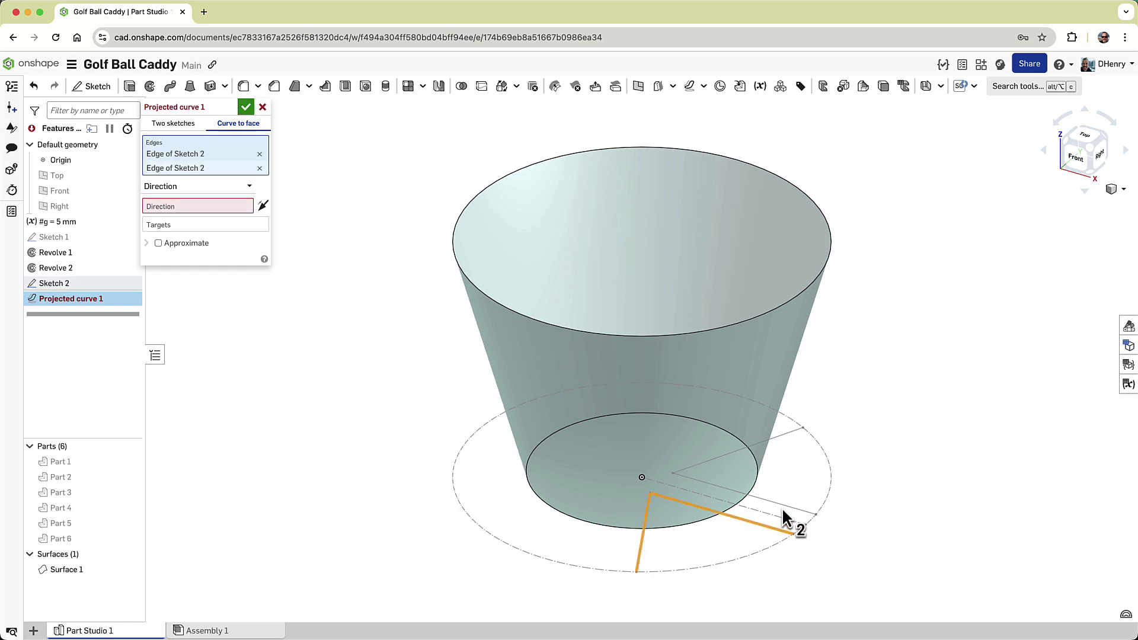
click(782, 507)
click(784, 432)
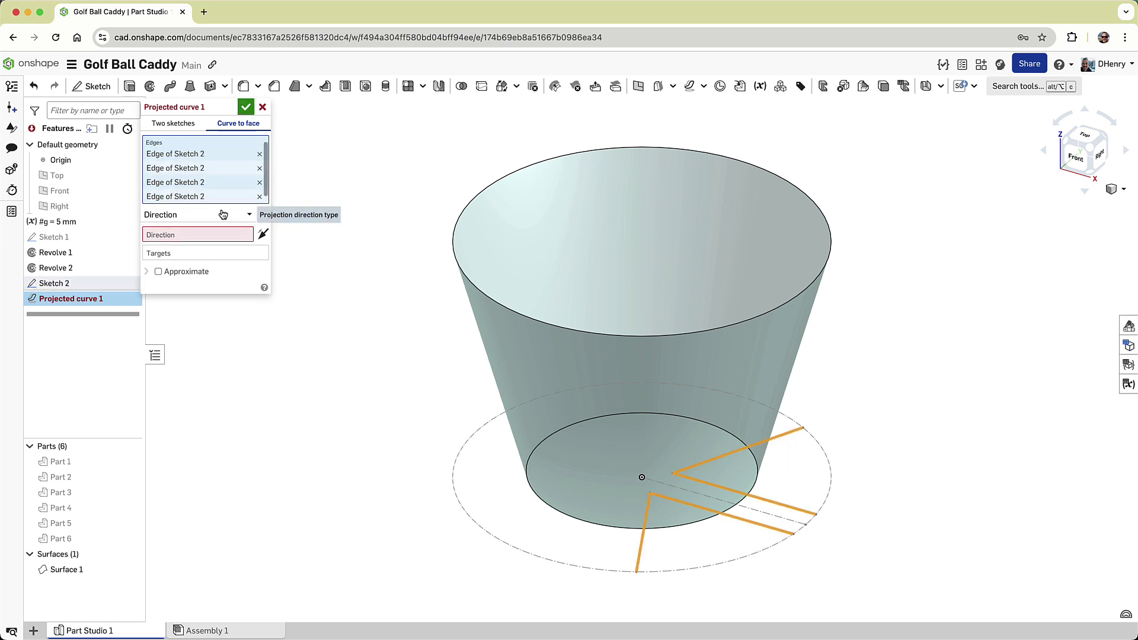
click(213, 235)
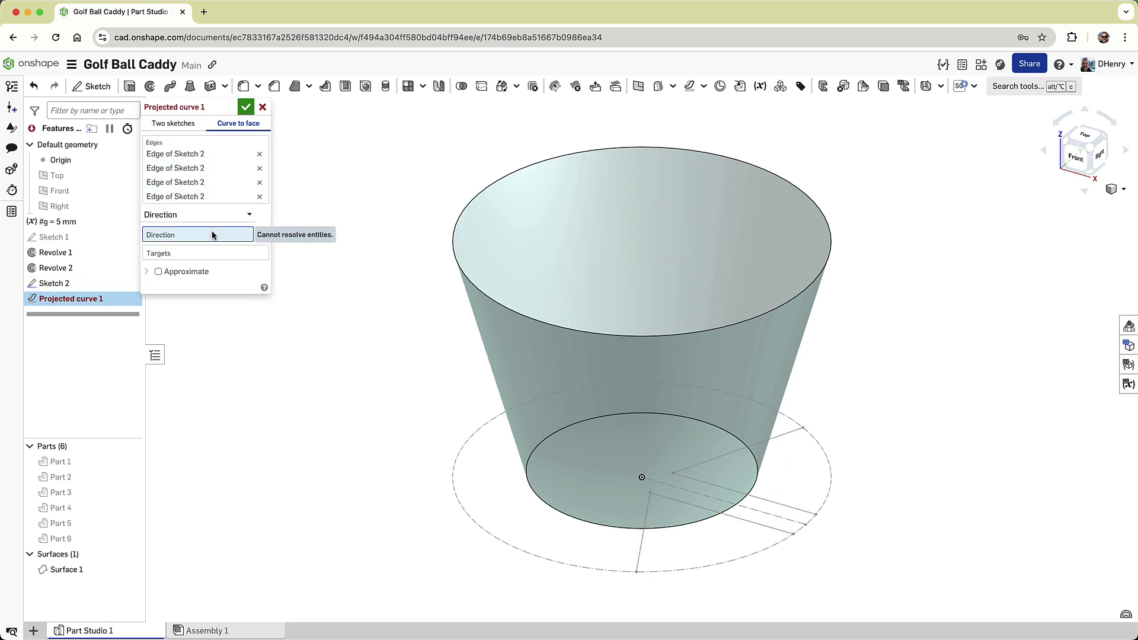
click(78, 184)
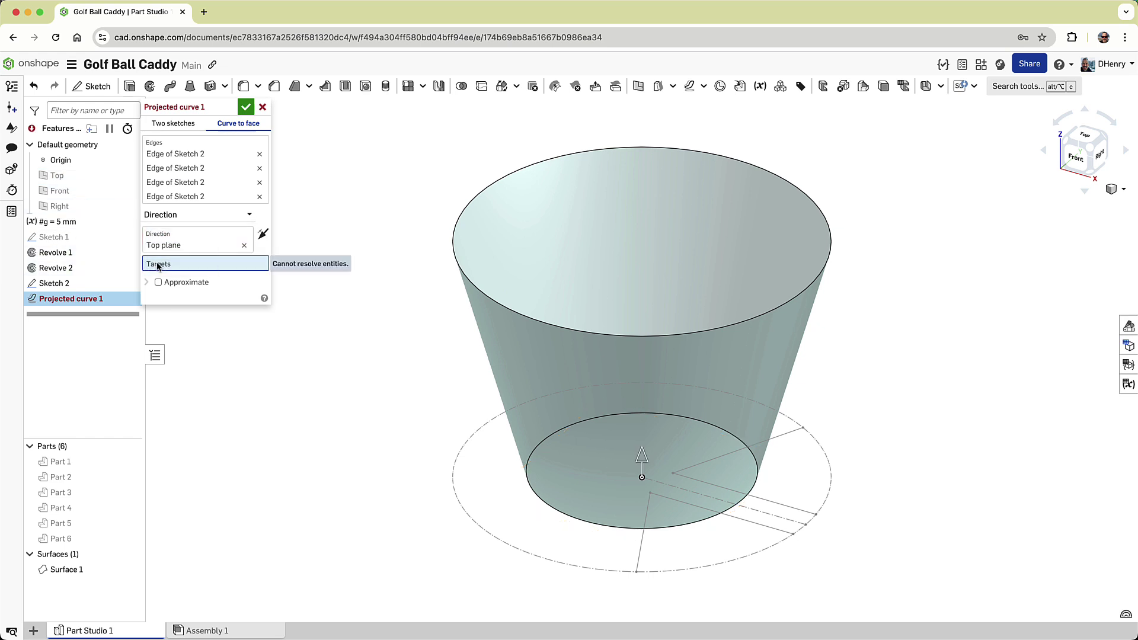
click(93, 571)
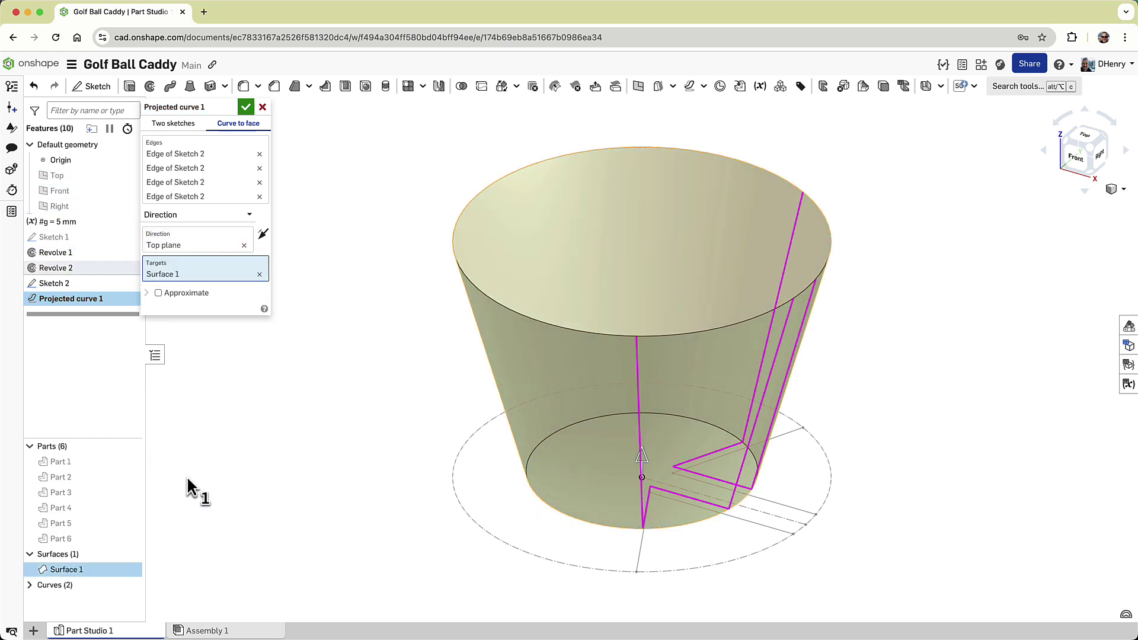
click(245, 106)
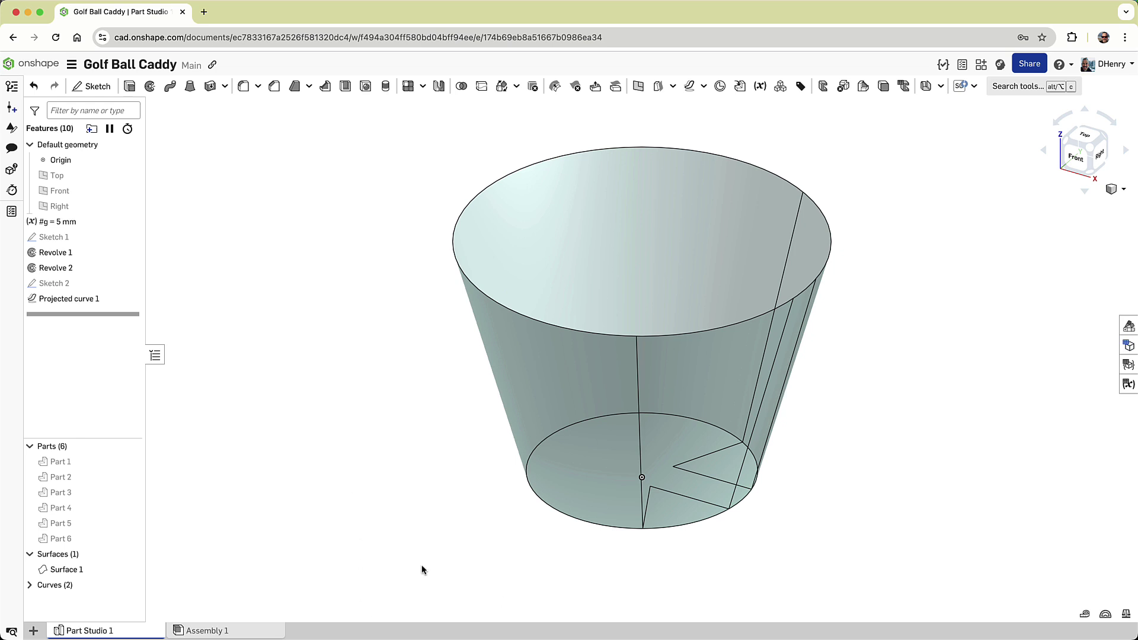
- Hide the tapered surface and orbit to inspect the projected handle curves
click(129, 555)
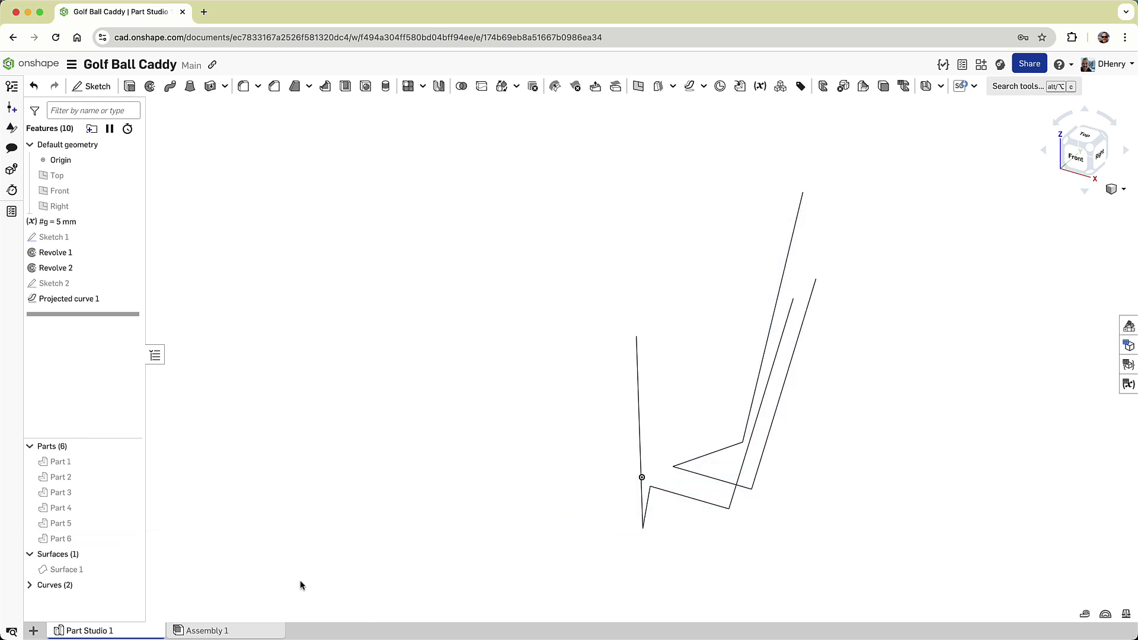
right_drag(478, 539, 440, 529)
scroll(764, 496, up, 5)
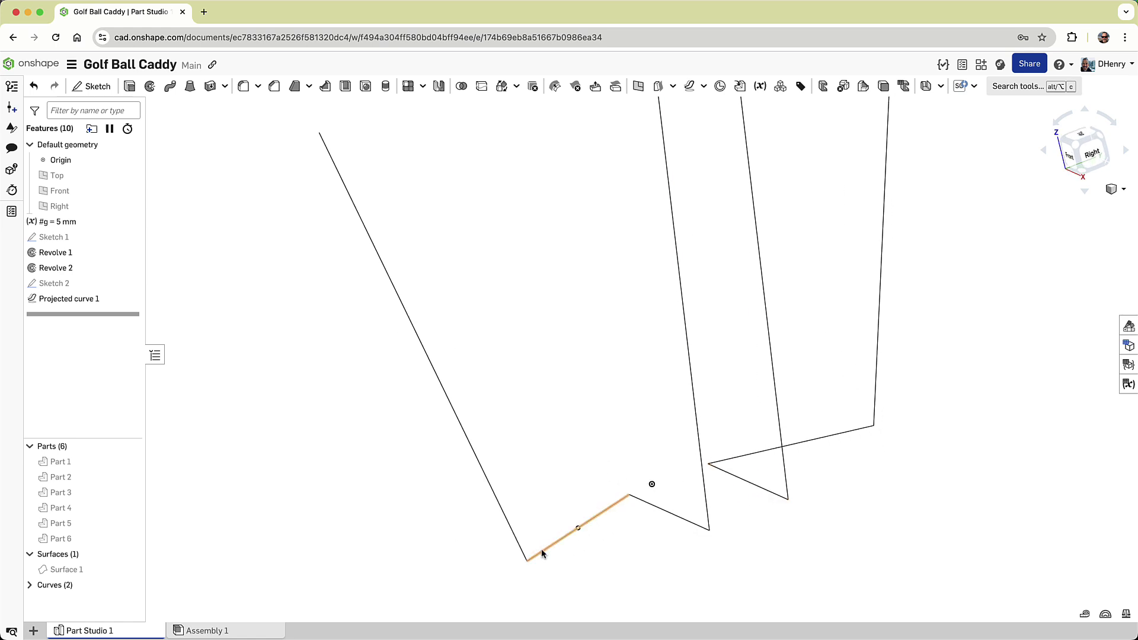
scroll(630, 450, down, 4)
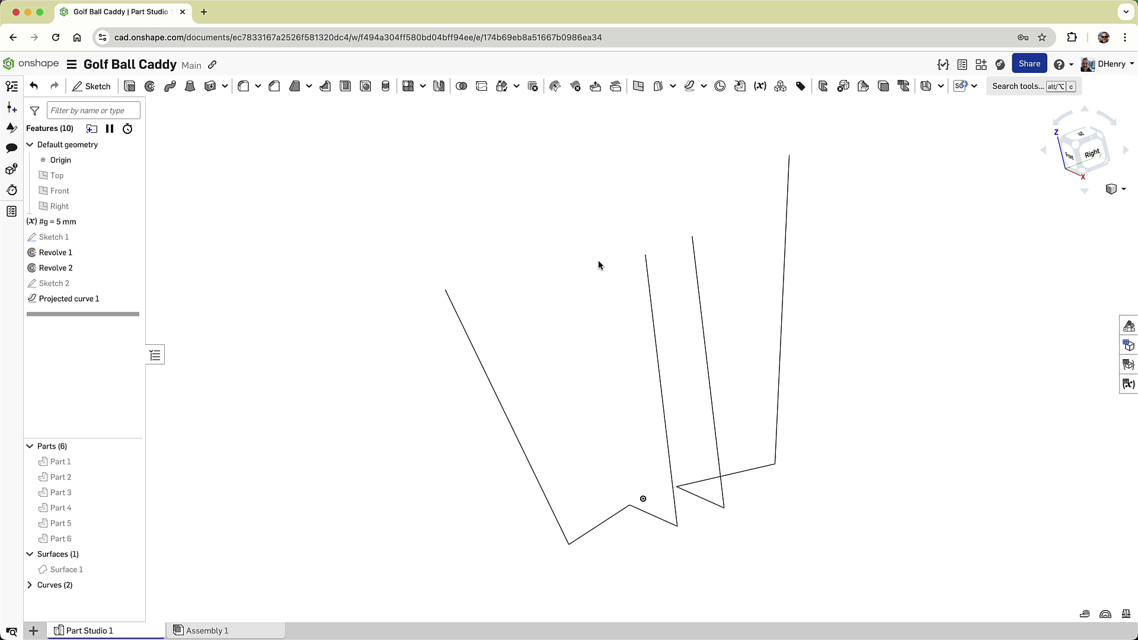
- Start a polyline routing curve with bend radius set to the #g variable
click(704, 86)
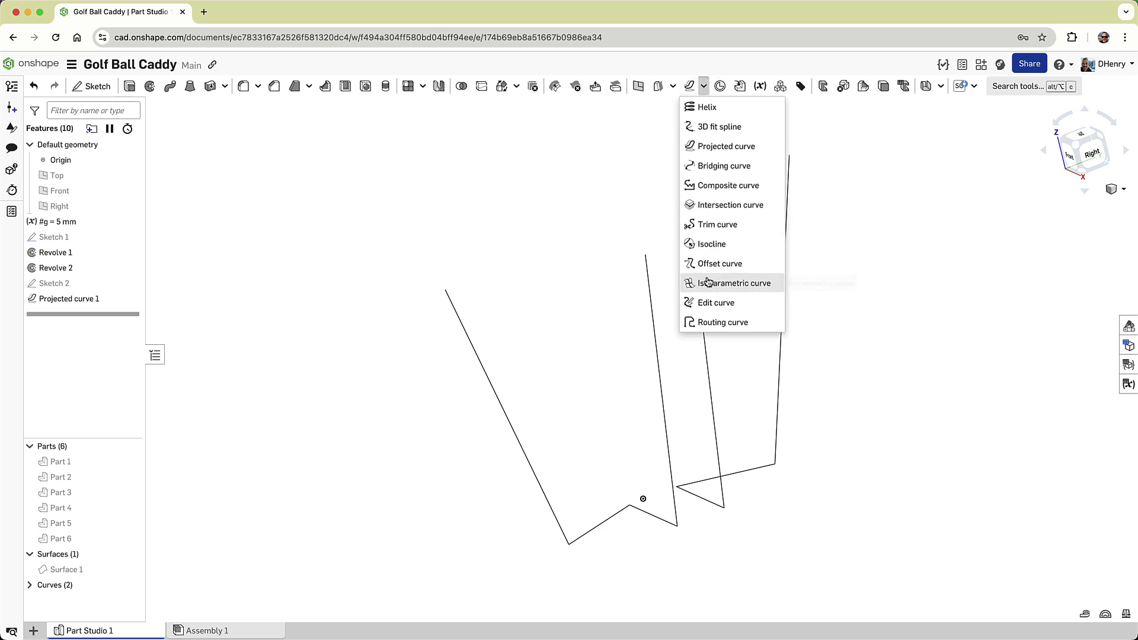
click(711, 322)
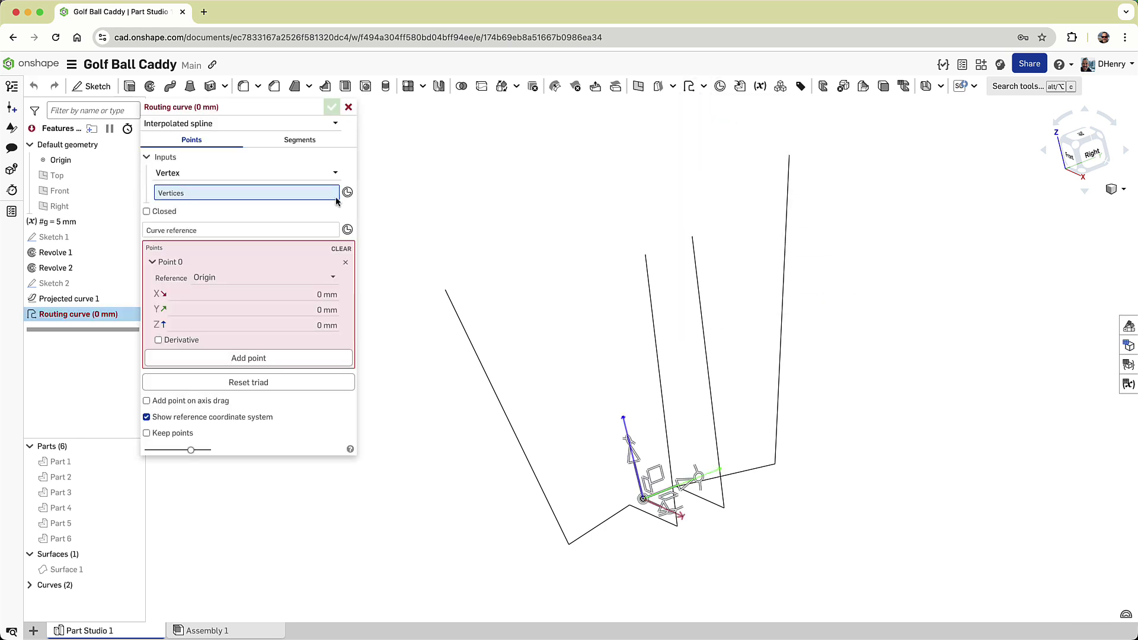
click(214, 123)
click(204, 157)
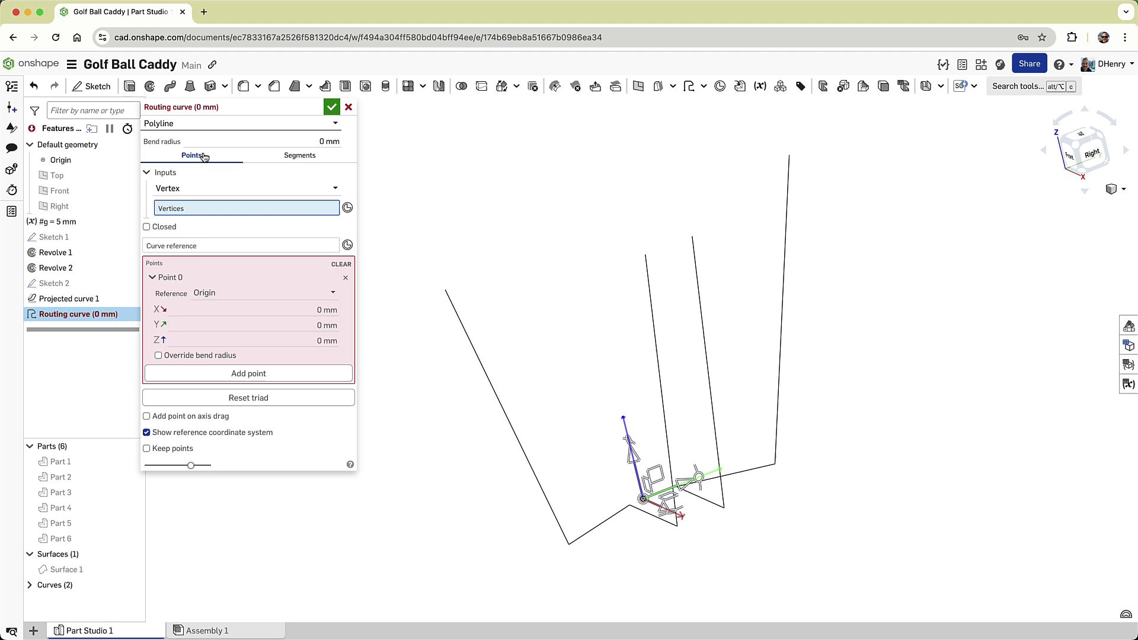
click(316, 143)
text(#)
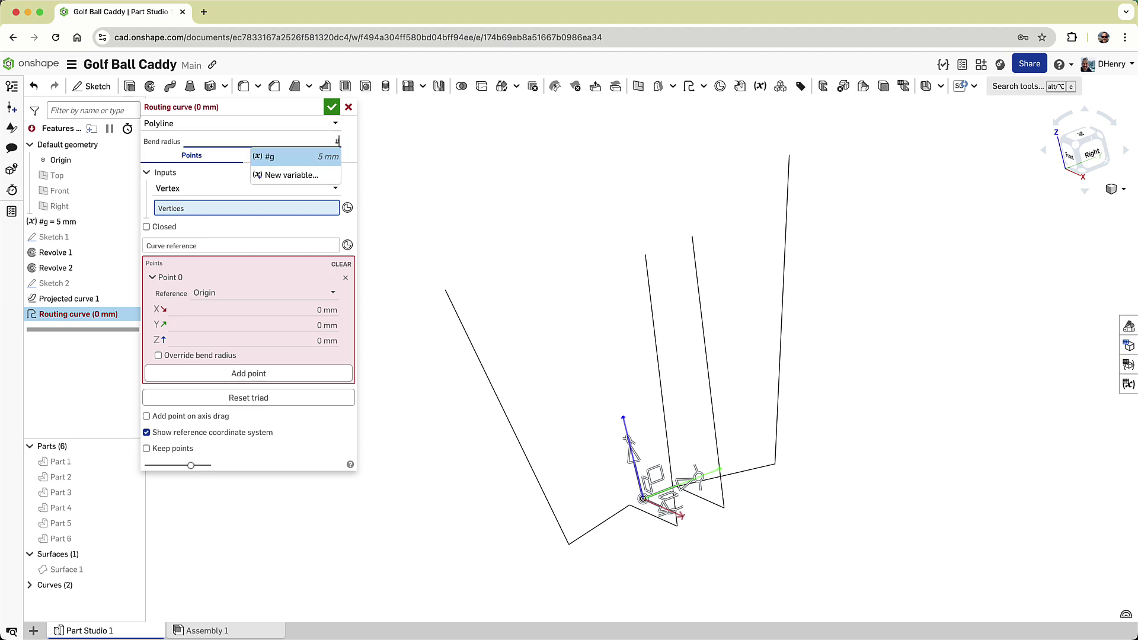
text(g)
key(Return)
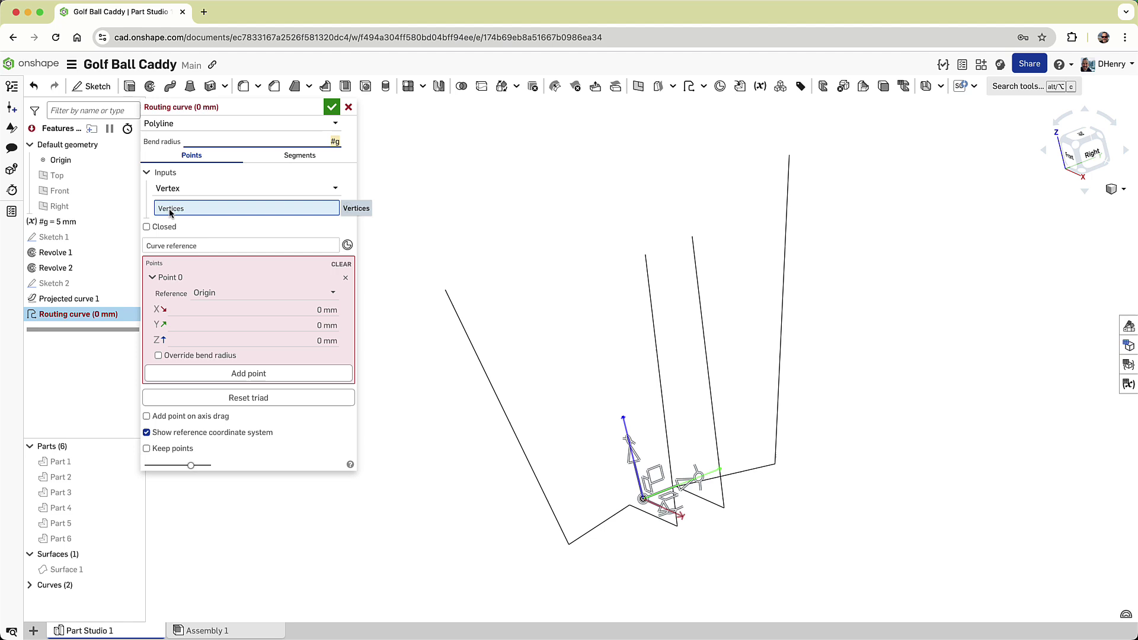
- Route the polyline through the projected-curve vertices and a Sketch 1 vertex, then confirm
click(445, 290)
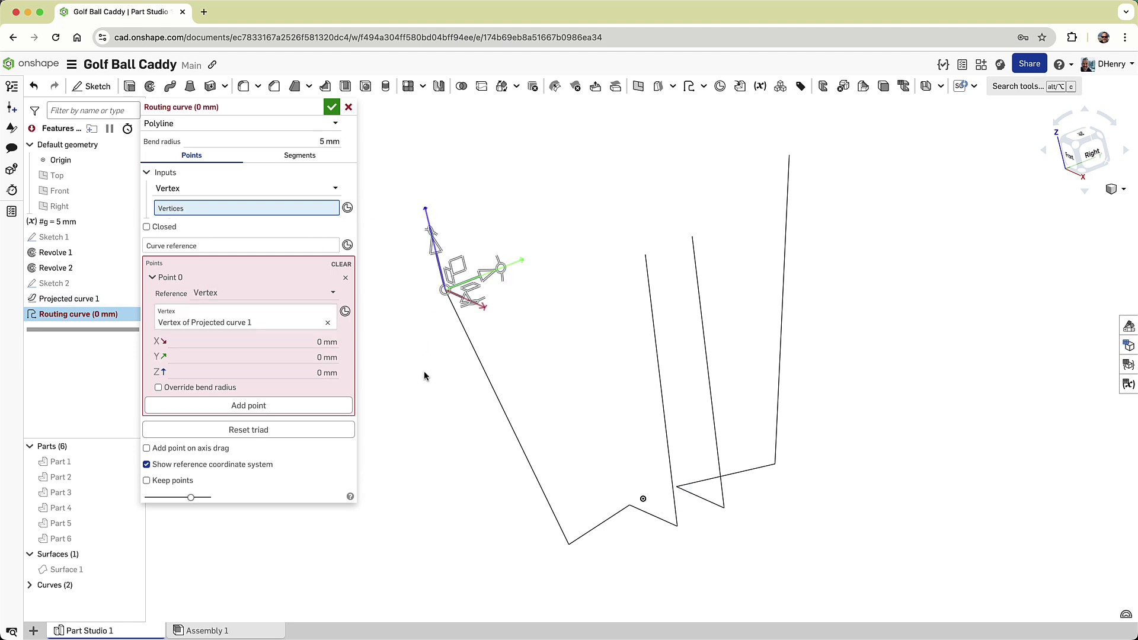
click(568, 545)
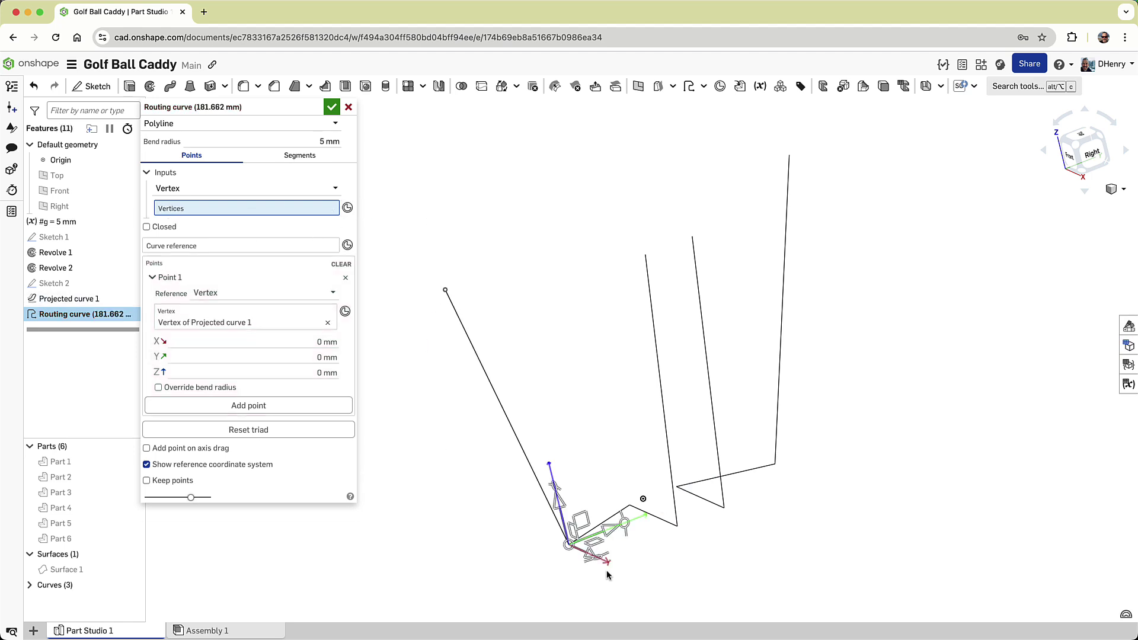
click(629, 505)
click(677, 525)
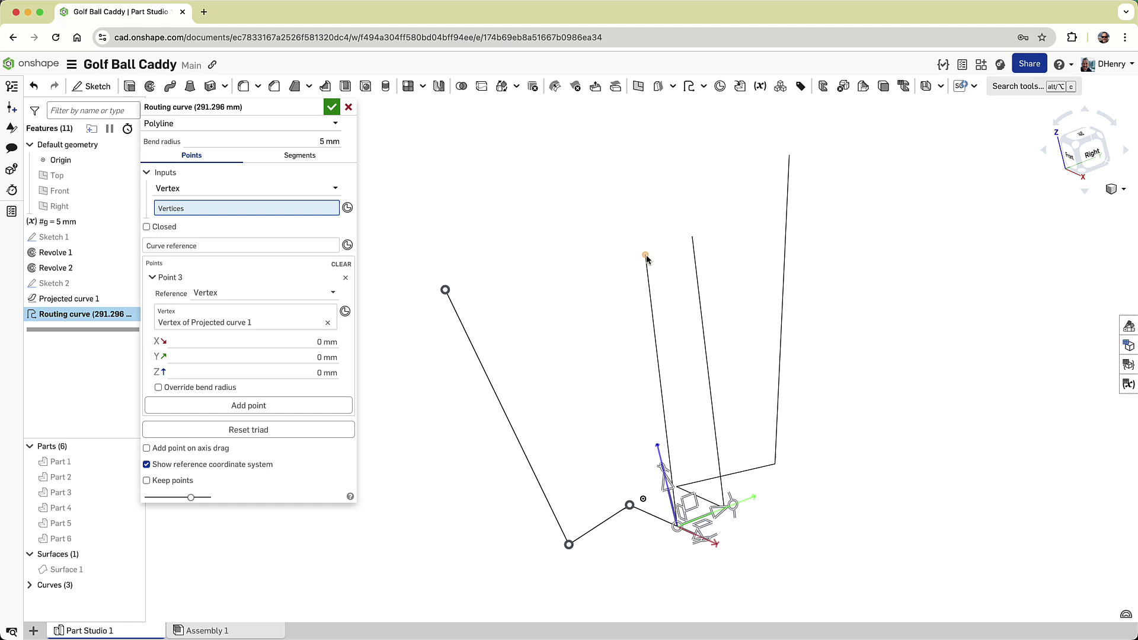
click(645, 256)
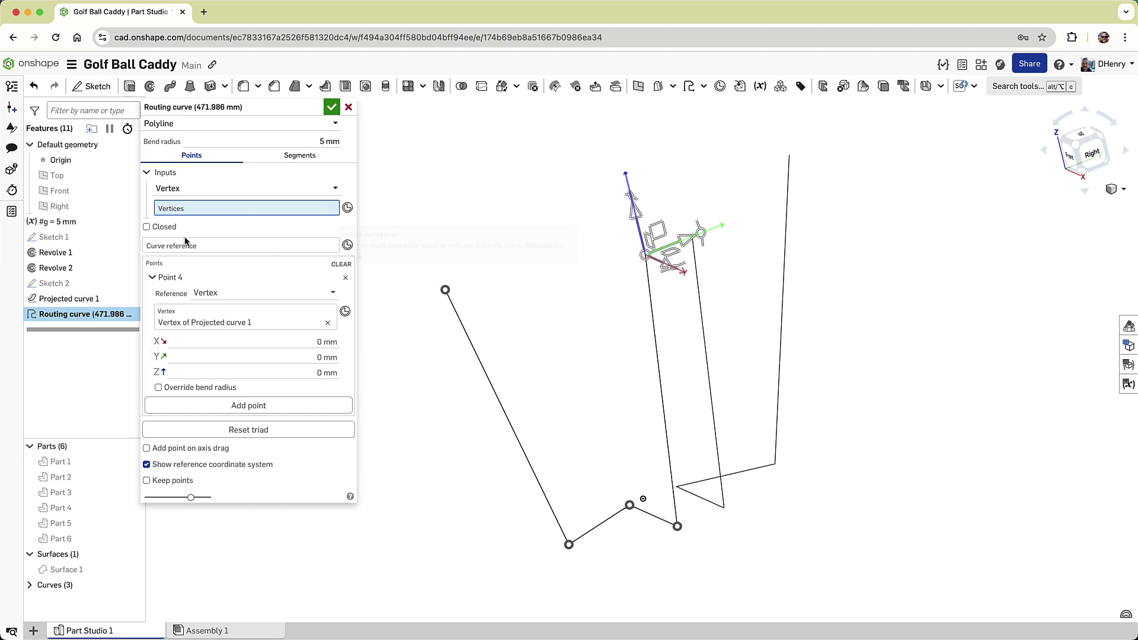
click(130, 237)
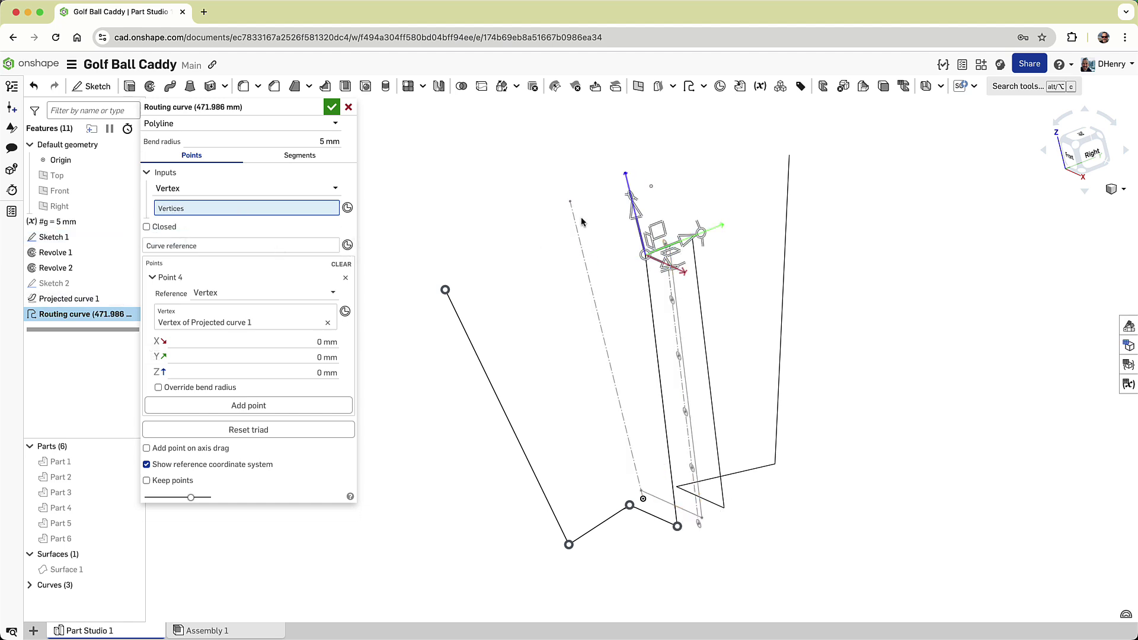
click(651, 187)
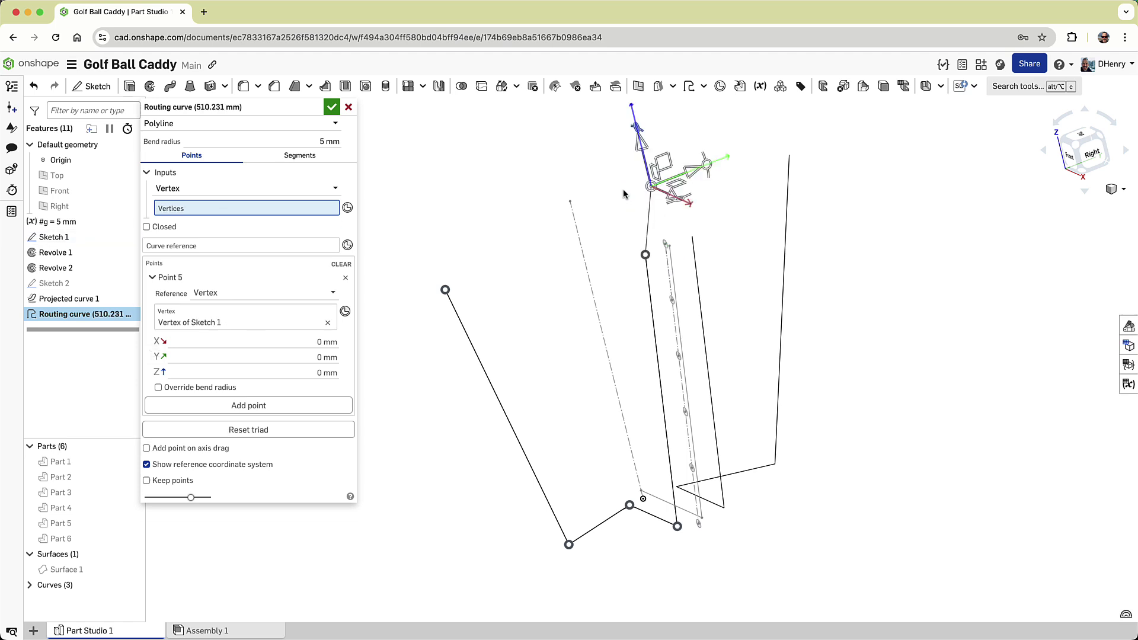
click(128, 237)
click(692, 238)
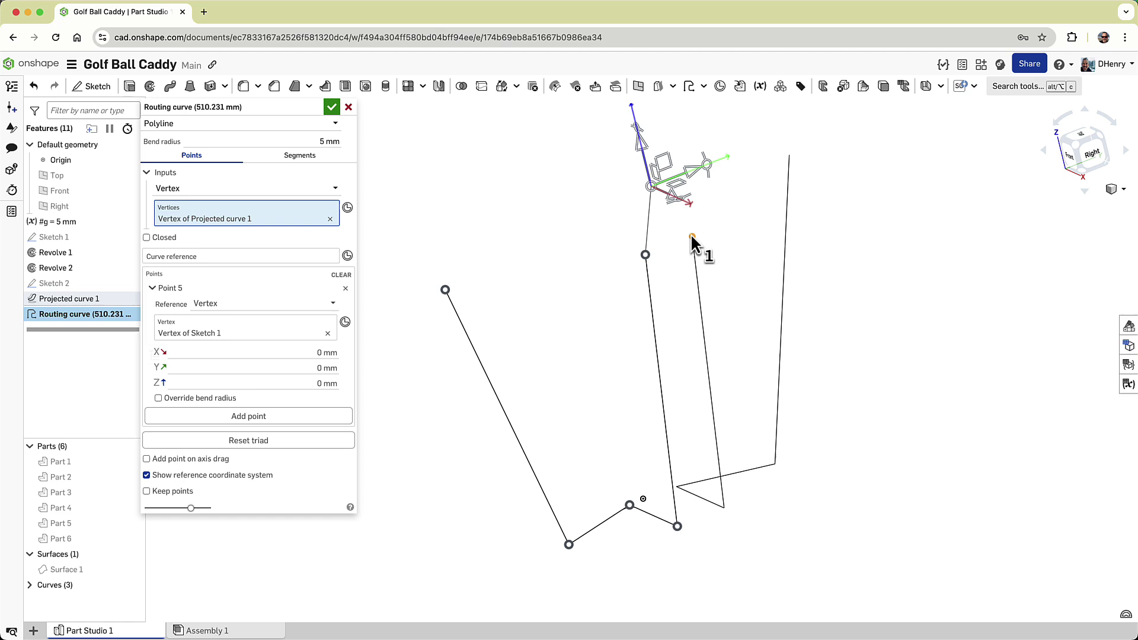
click(722, 507)
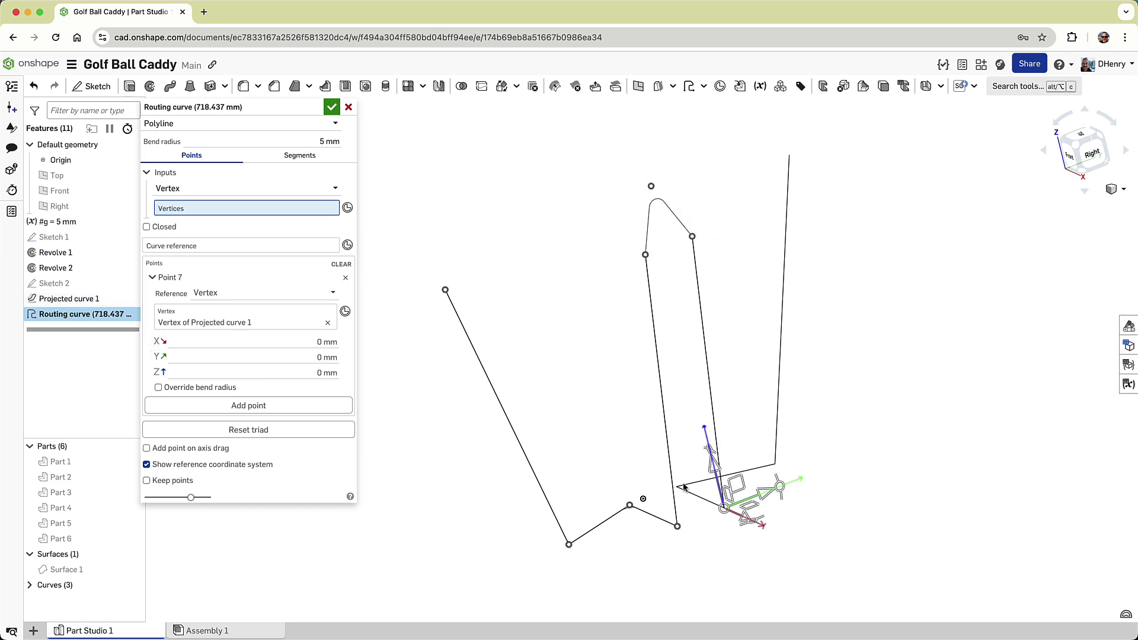
click(677, 488)
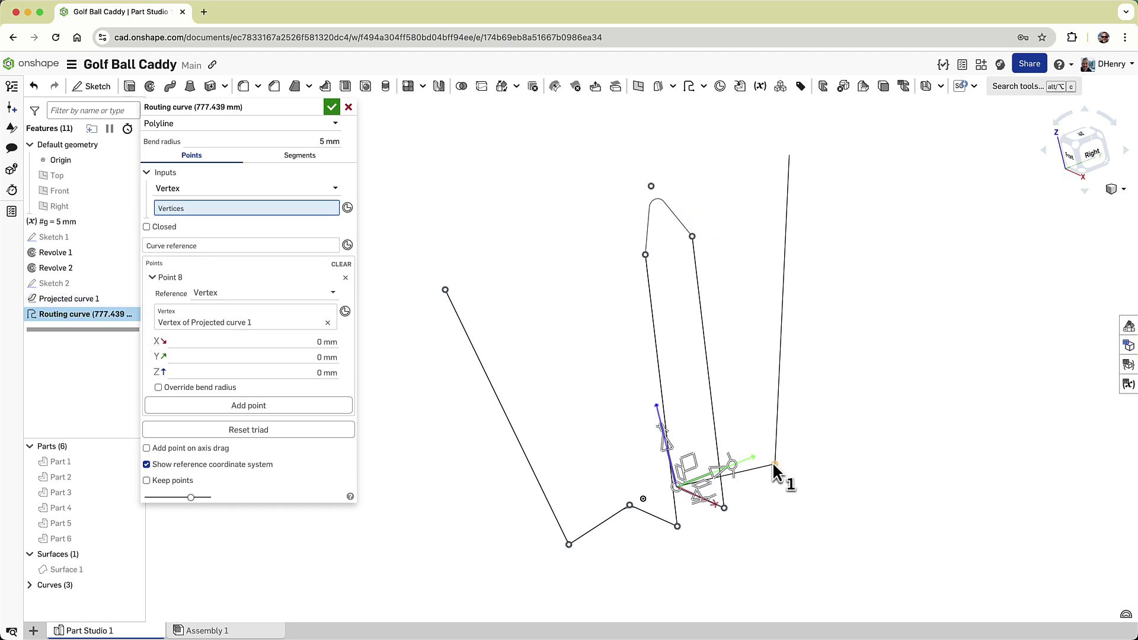
click(775, 465)
click(789, 156)
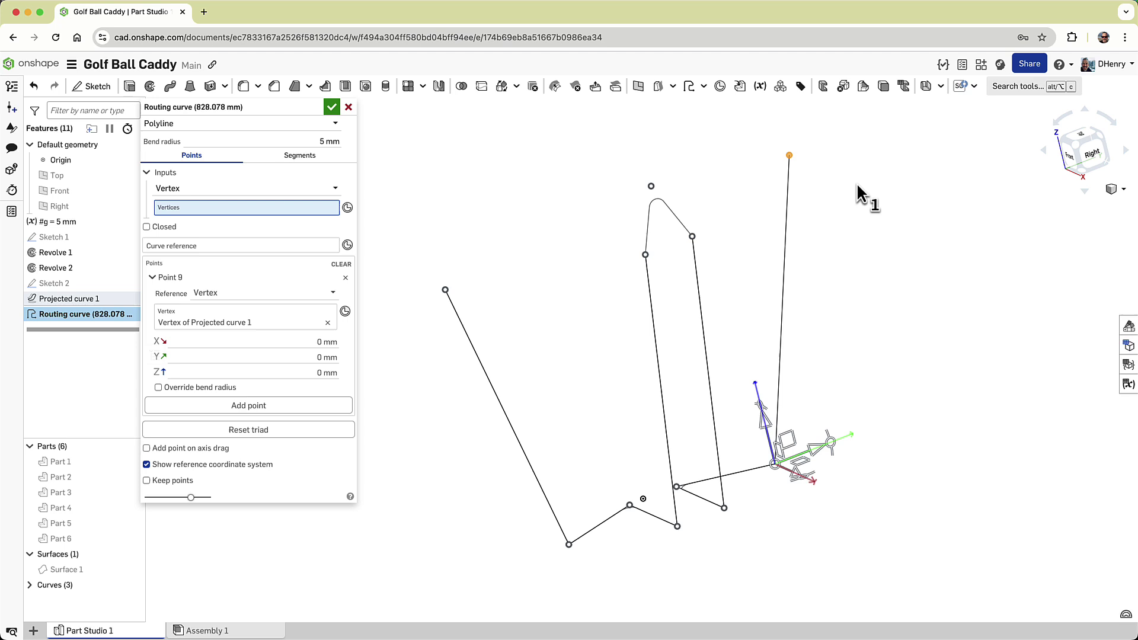
click(331, 106)
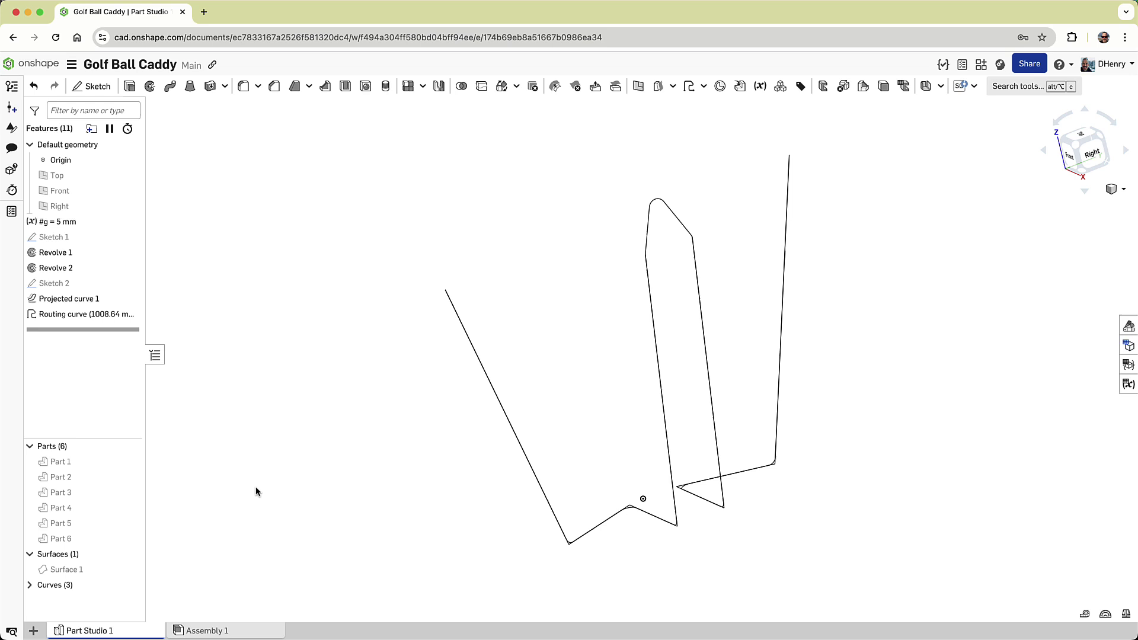
- Hide Curve 1 and Curve 2 in the feature list
click(30, 585)
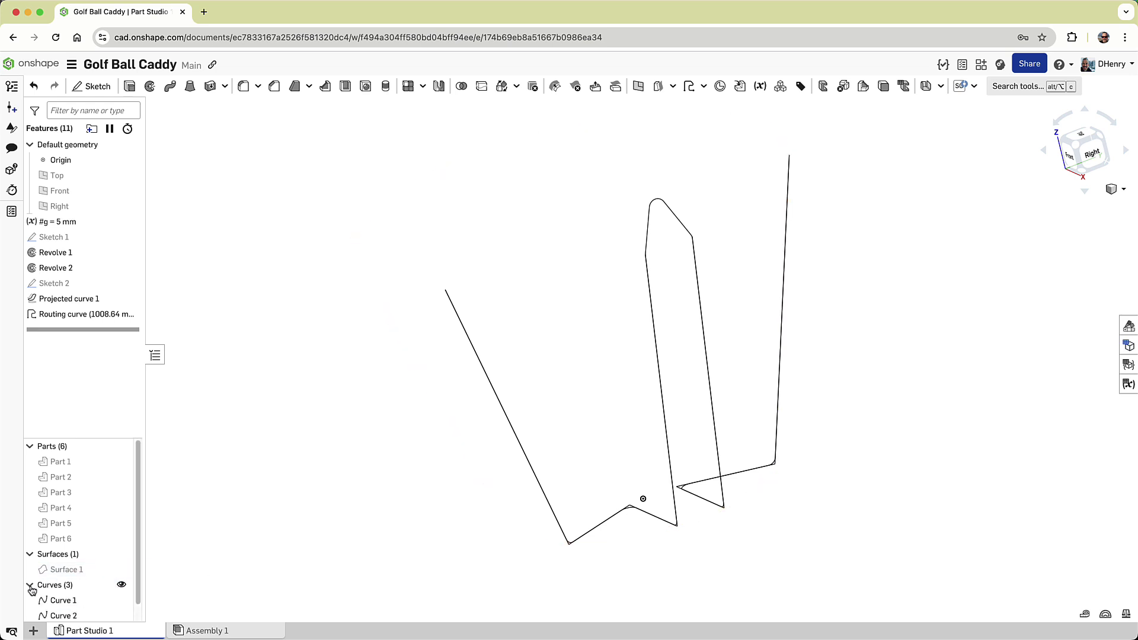
scroll(118, 600, down, 1)
click(121, 584)
click(121, 599)
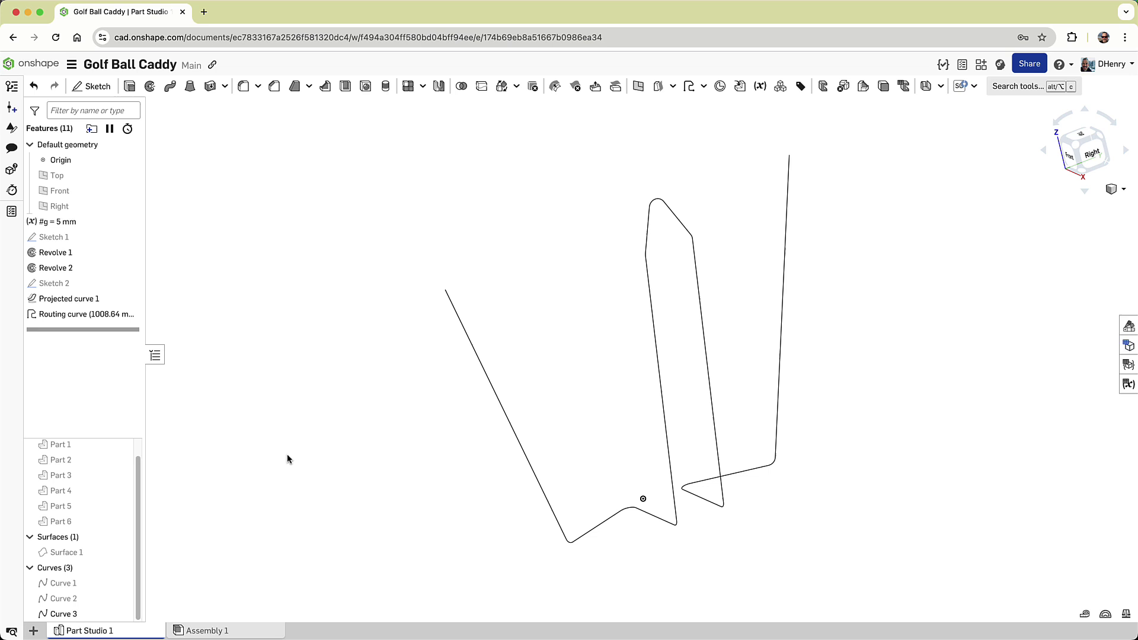
scroll(286, 459, up, 1)
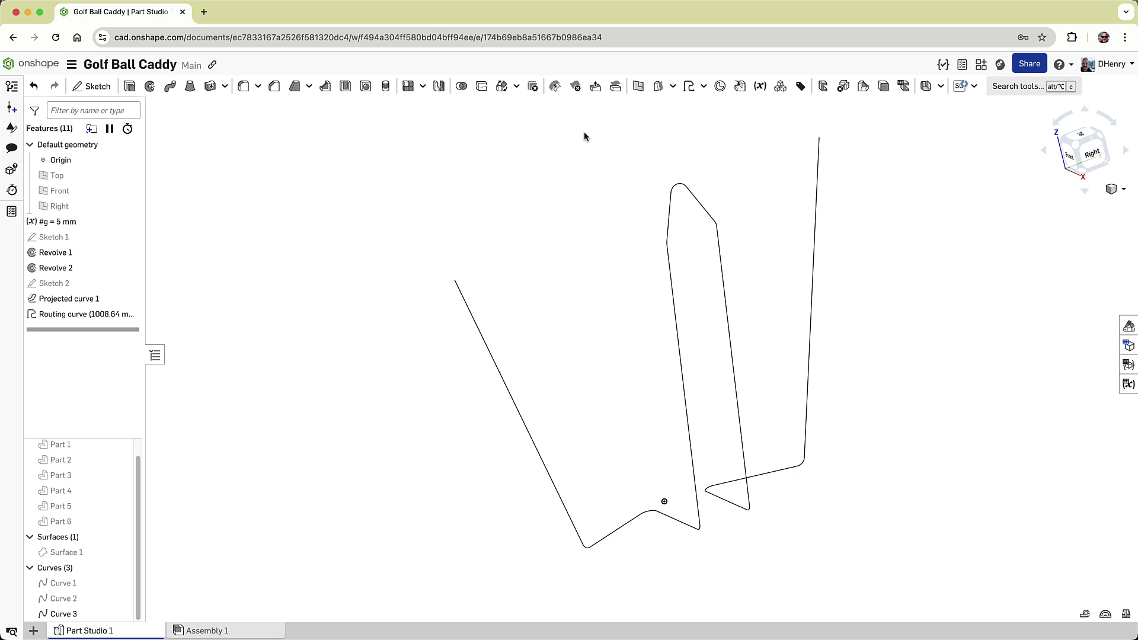
- Create Plane 1 as a curve-point plane at the diagonal routing edge's top end
click(638, 86)
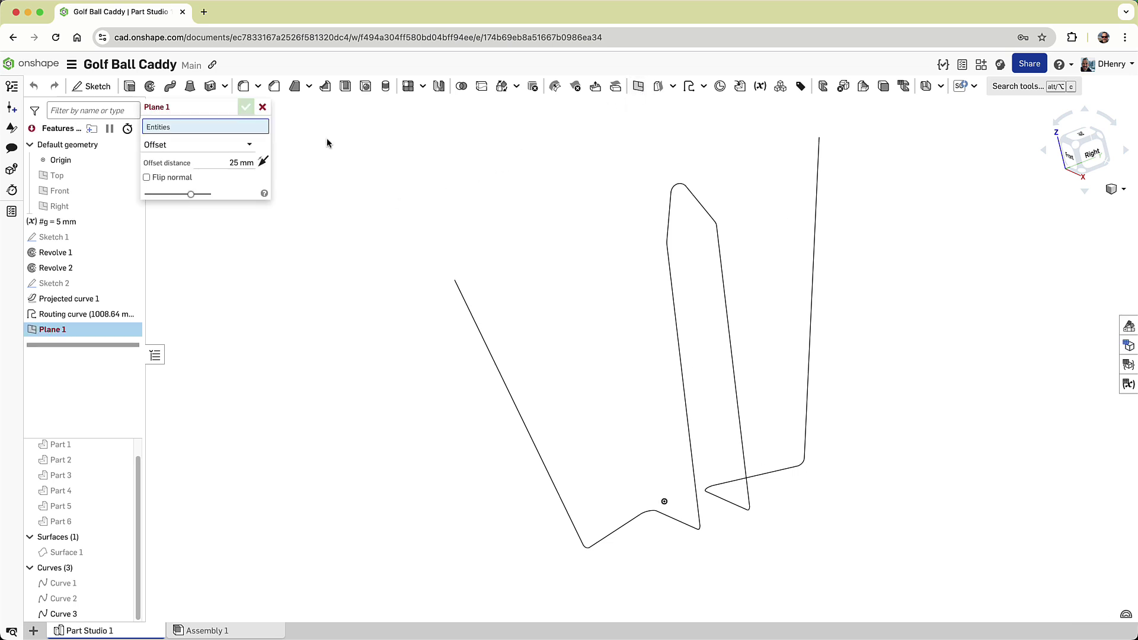
click(249, 145)
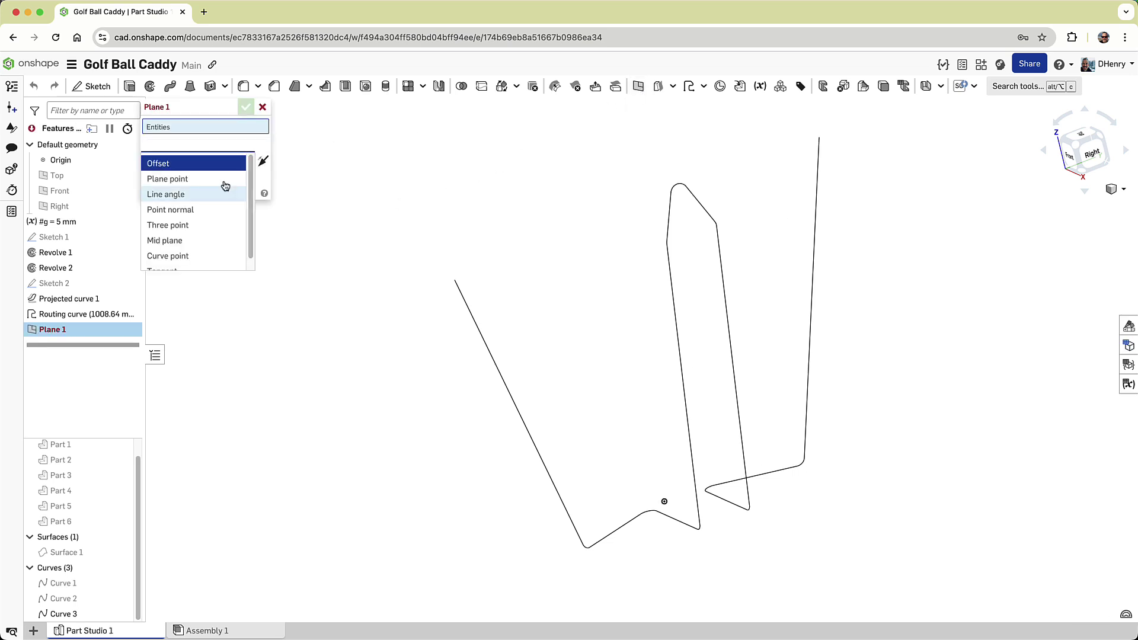
click(203, 255)
click(470, 318)
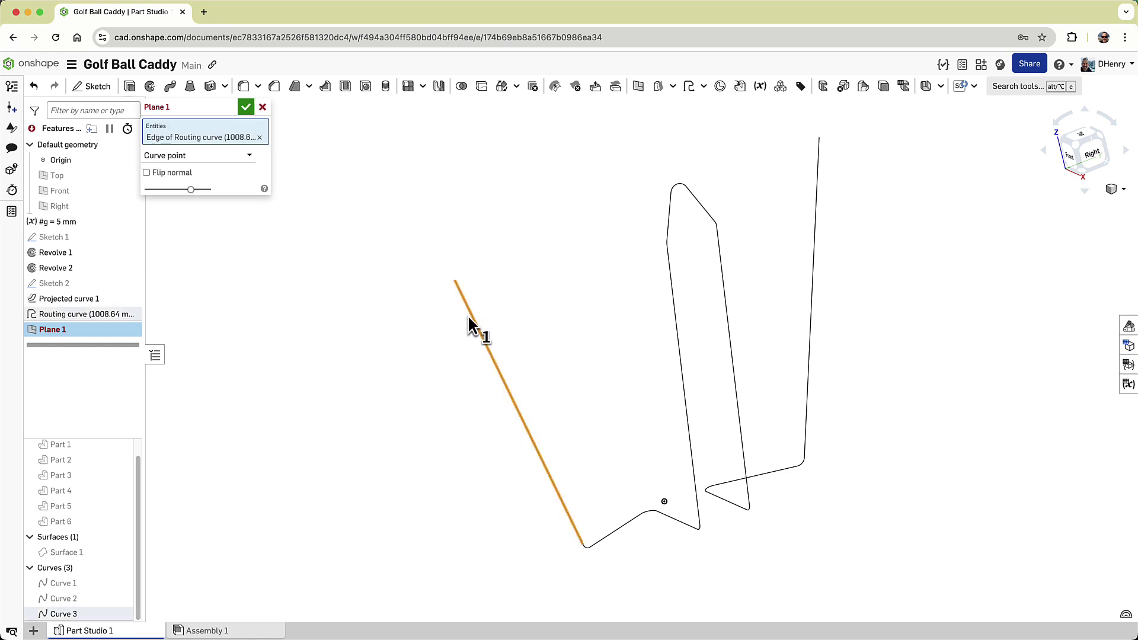
click(455, 281)
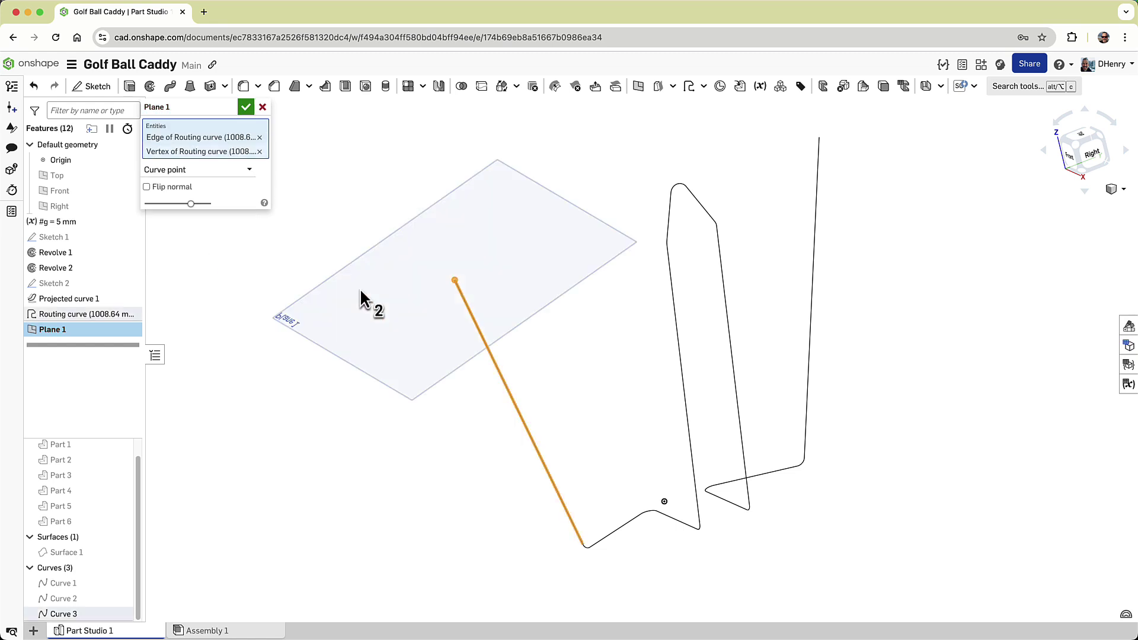
click(245, 107)
right_click(322, 282)
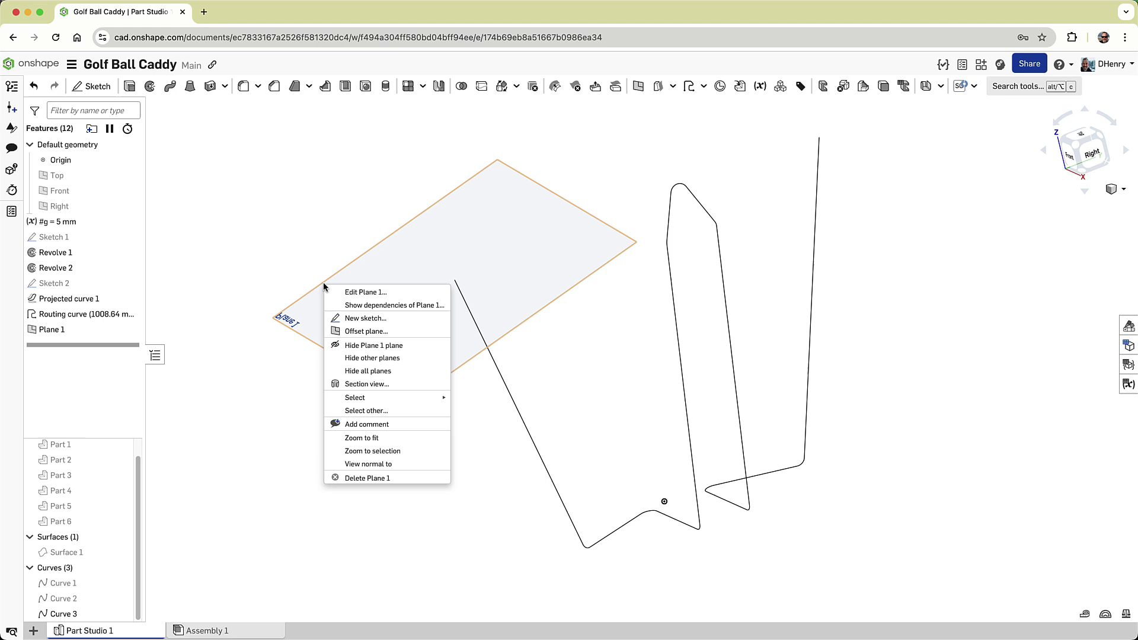
- Sketch a circle on Plane 1 at the curve's top end and set its diameter to #g
click(354, 316)
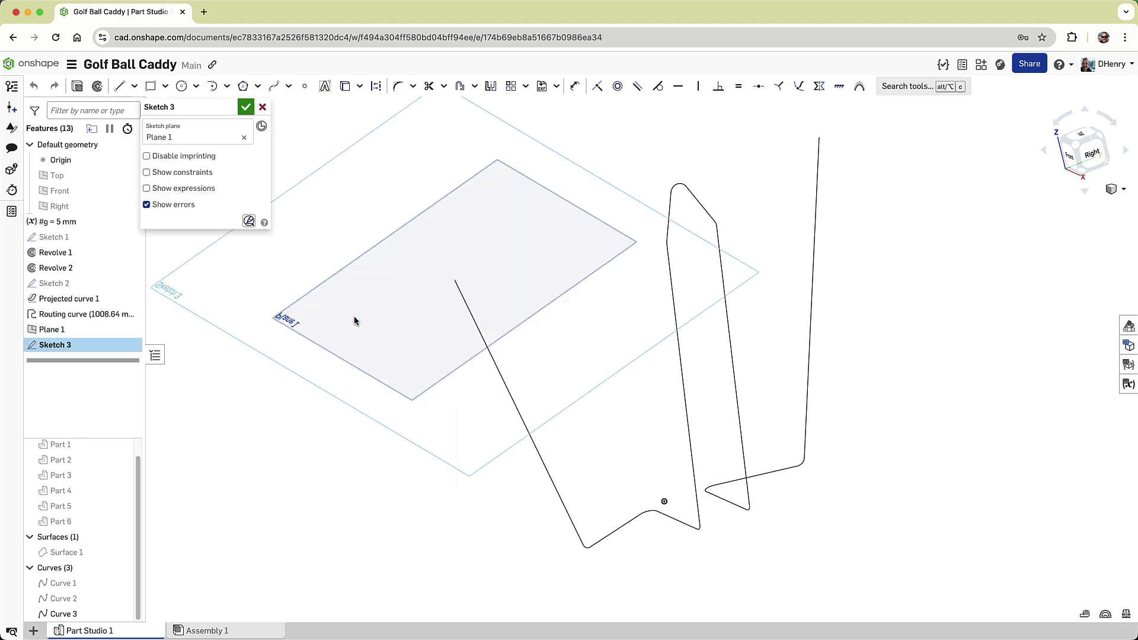
key(c)
click(454, 280)
click(453, 287)
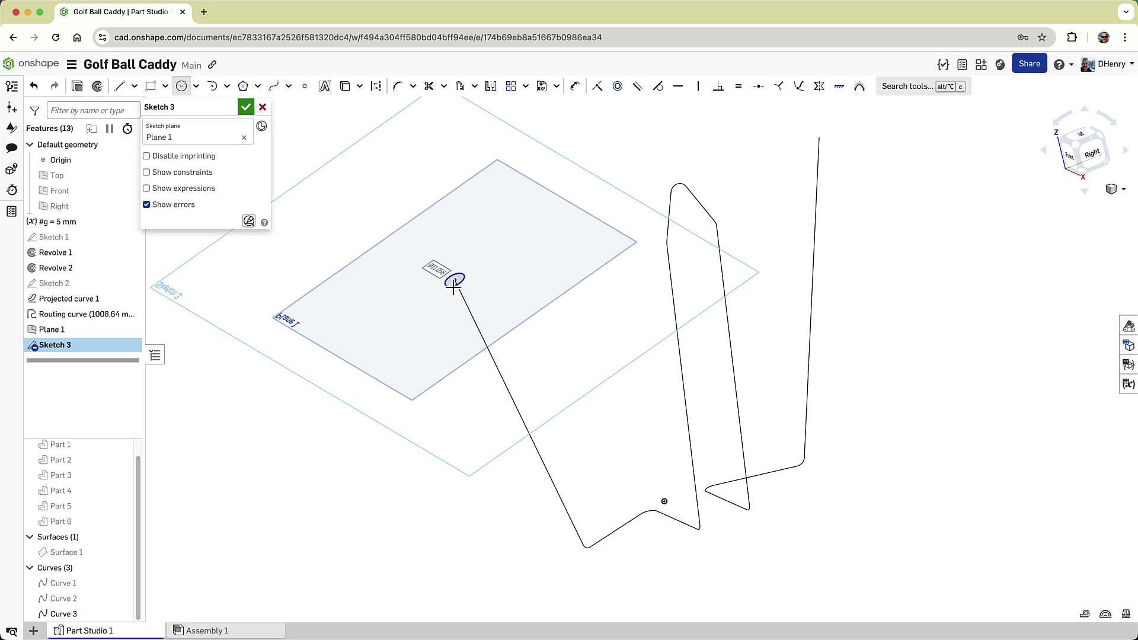
key(Return)
key(Escape)
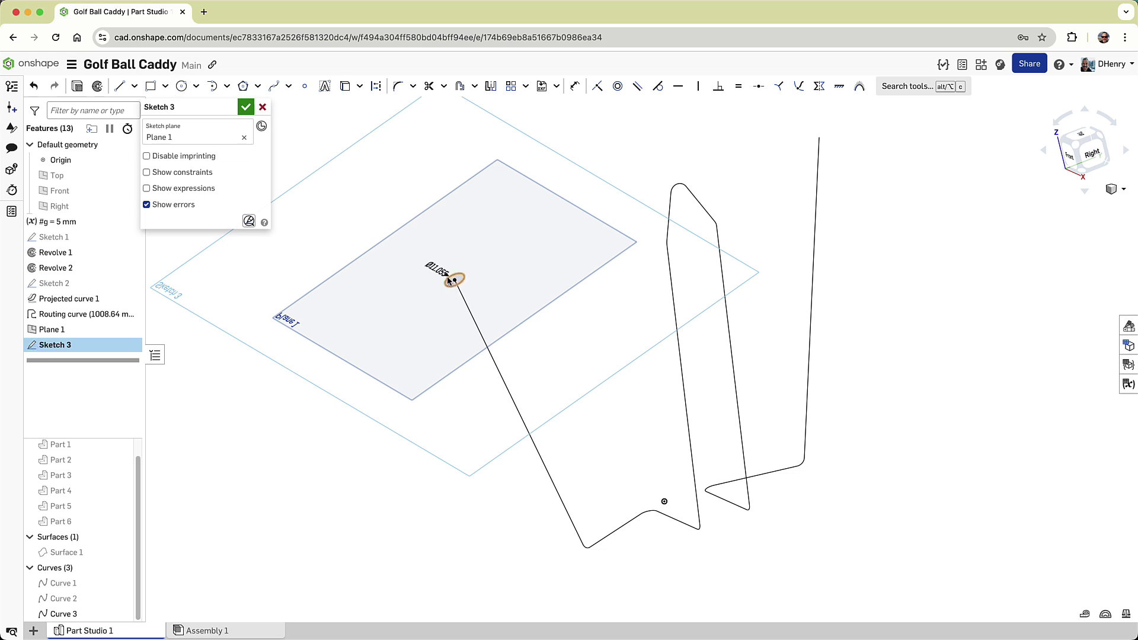
double_click(442, 271)
text(#)
key(Return)
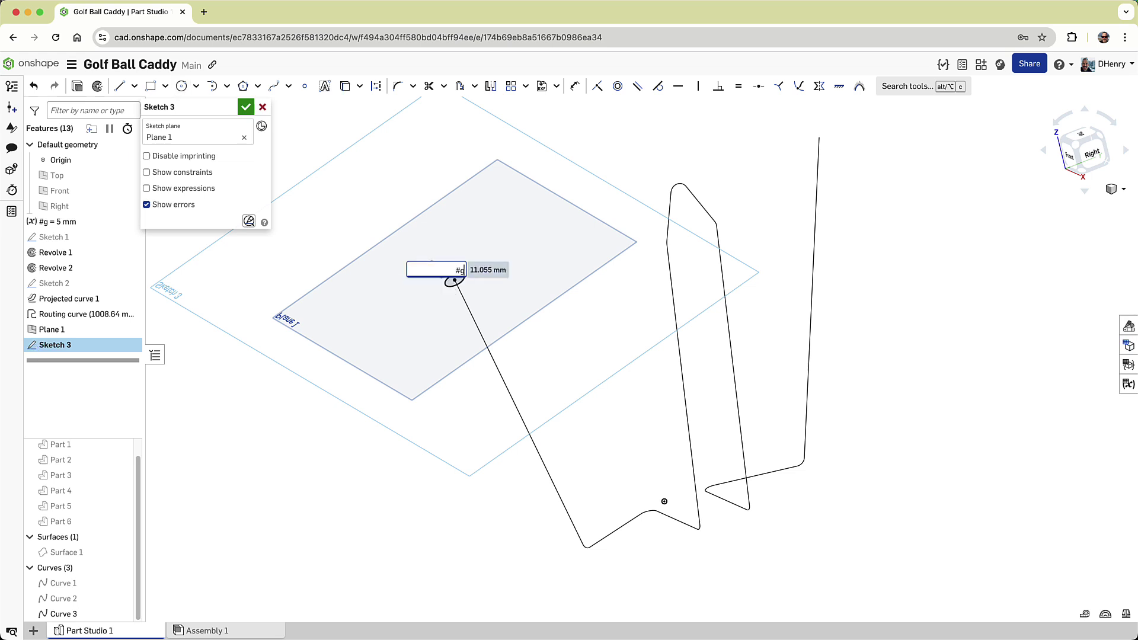
key(Return)
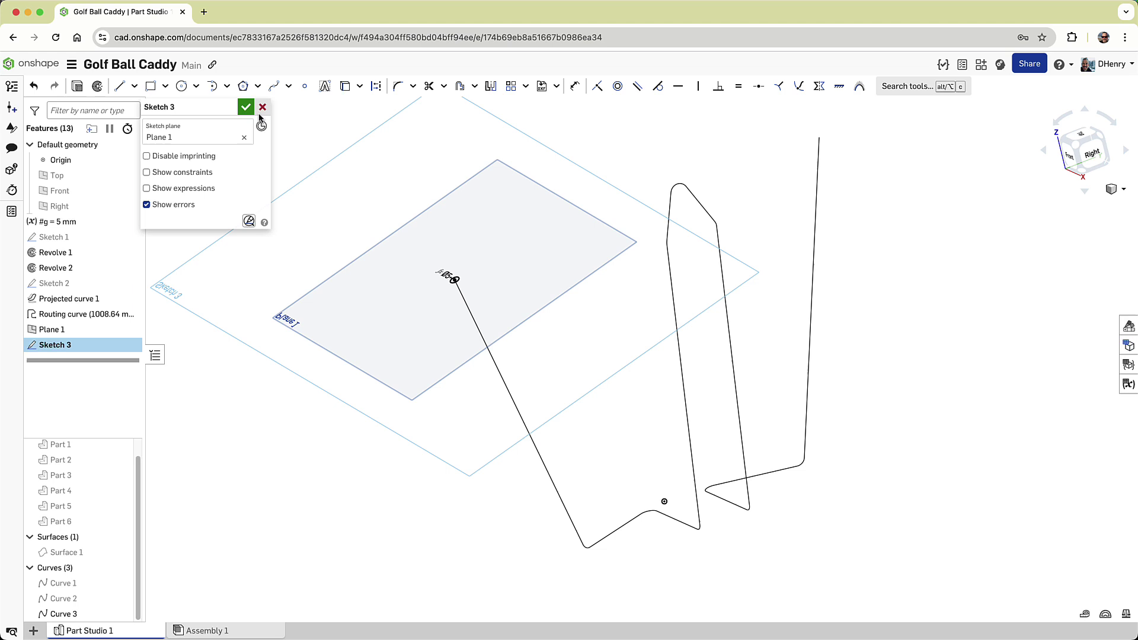
click(246, 107)
- Sweep the circle along the routing curve to create solid wire Part 7
click(170, 88)
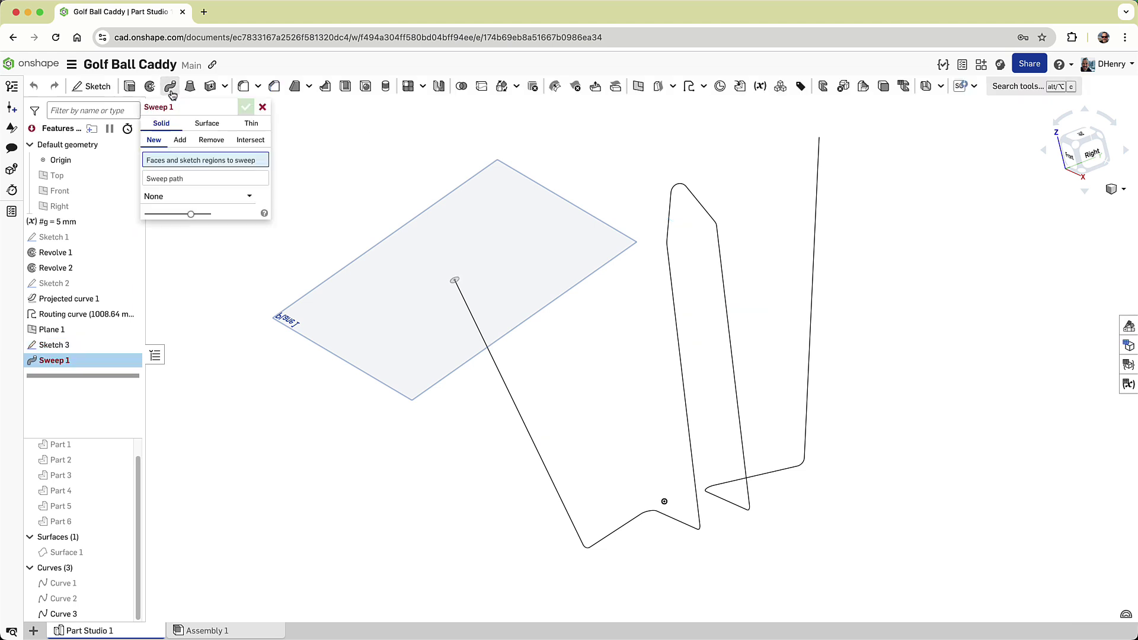
click(450, 284)
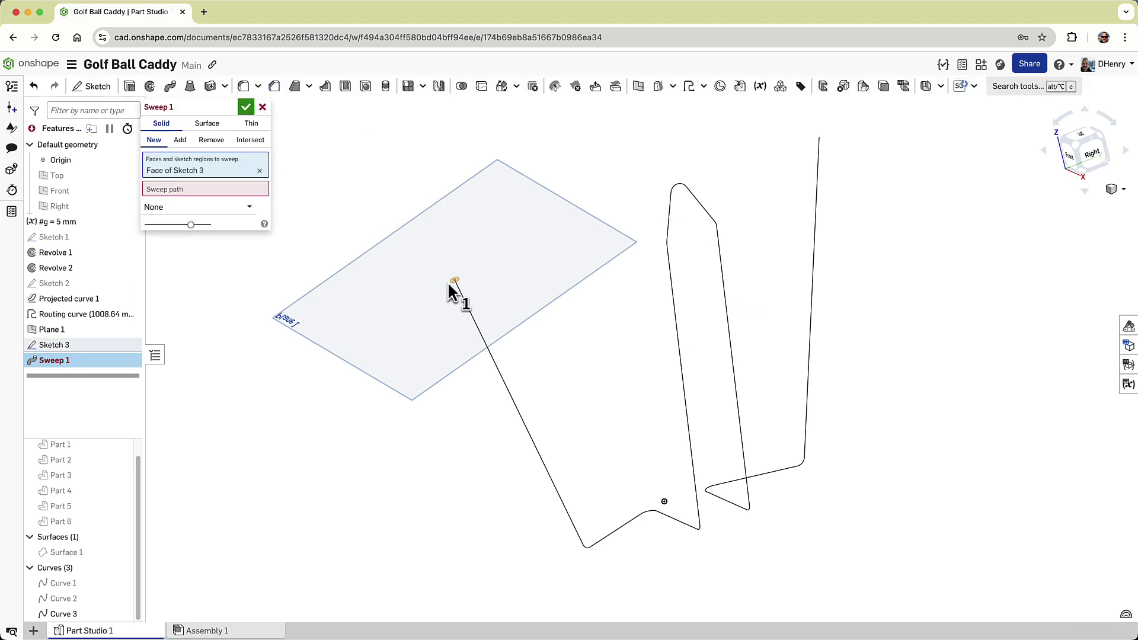
click(488, 370)
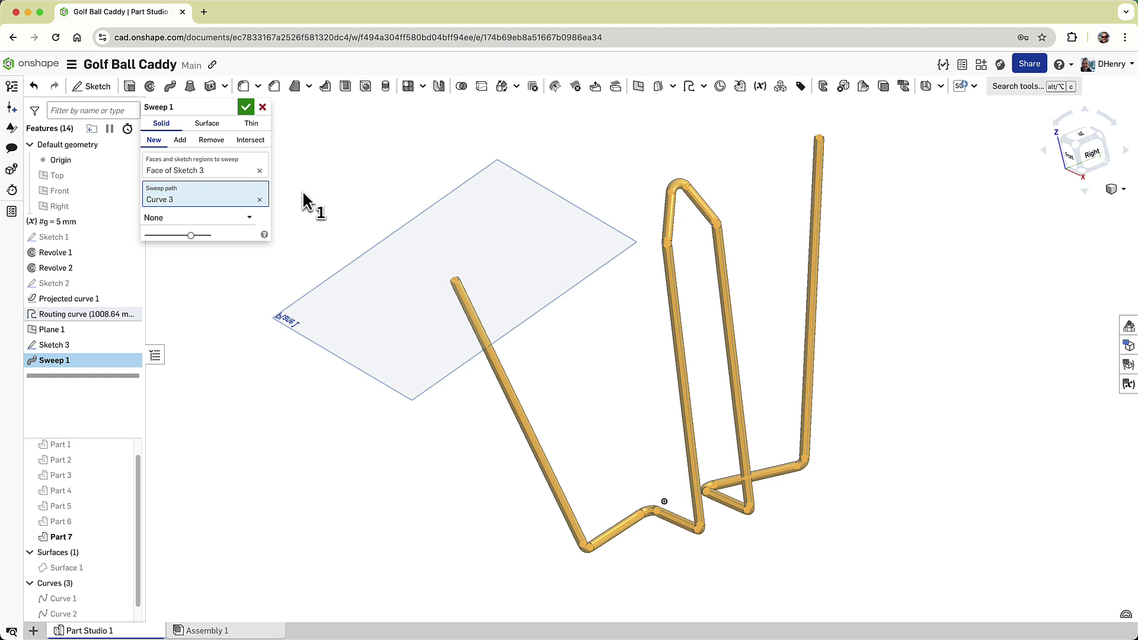
click(246, 108)
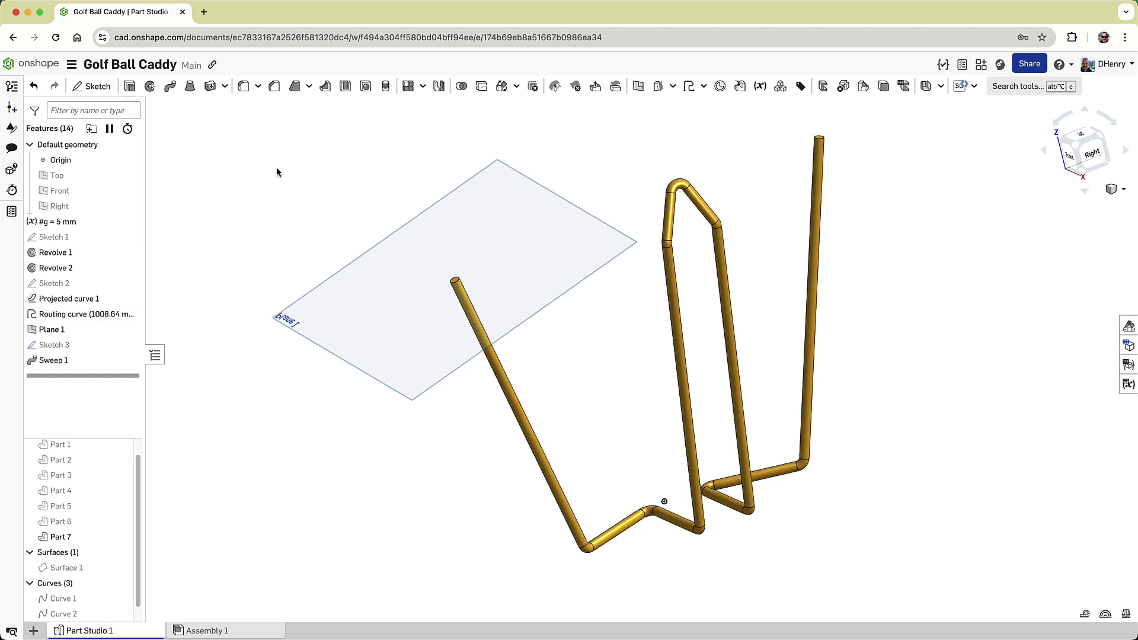
- Hide Plane 1 and Curve 3 and collapse the Curves and Surfaces groups
click(131, 329)
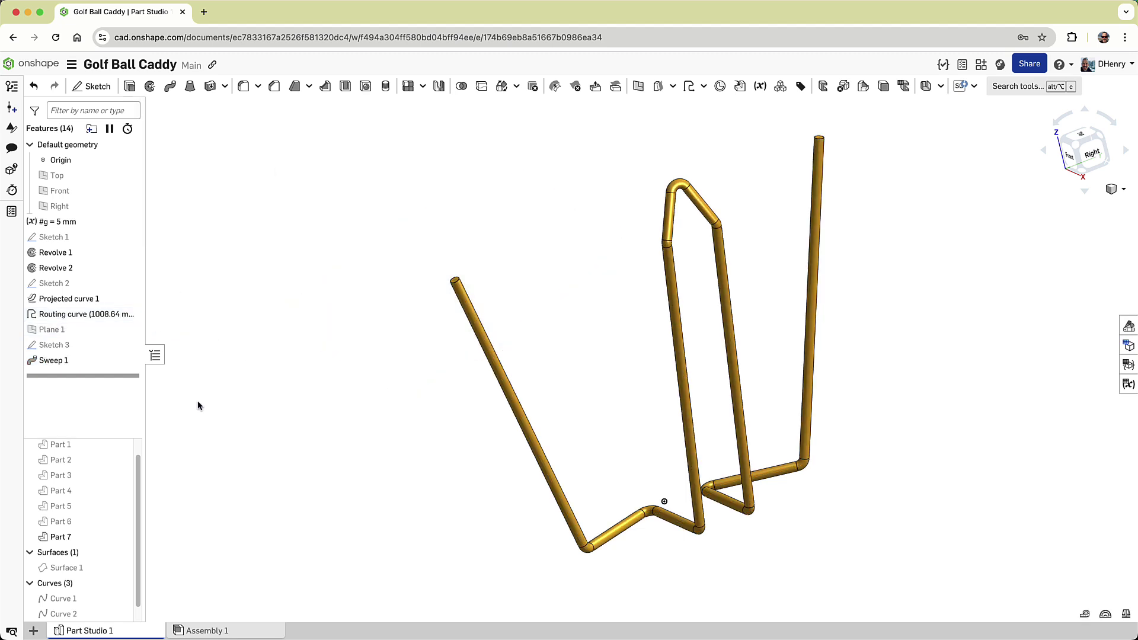
scroll(122, 451, down, 1)
click(121, 615)
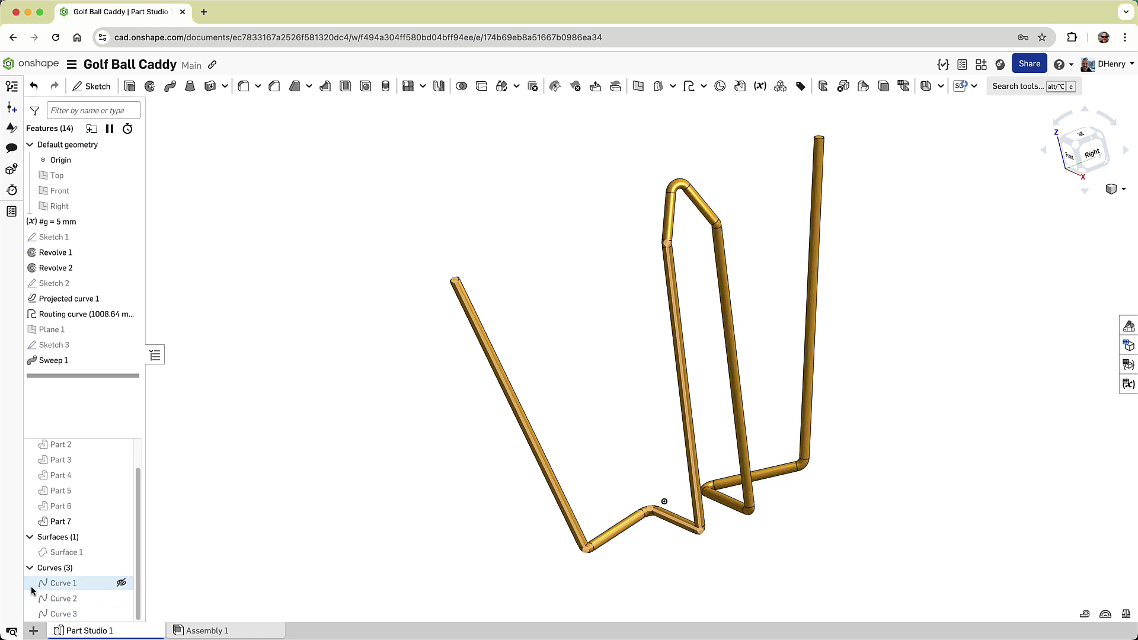
click(29, 568)
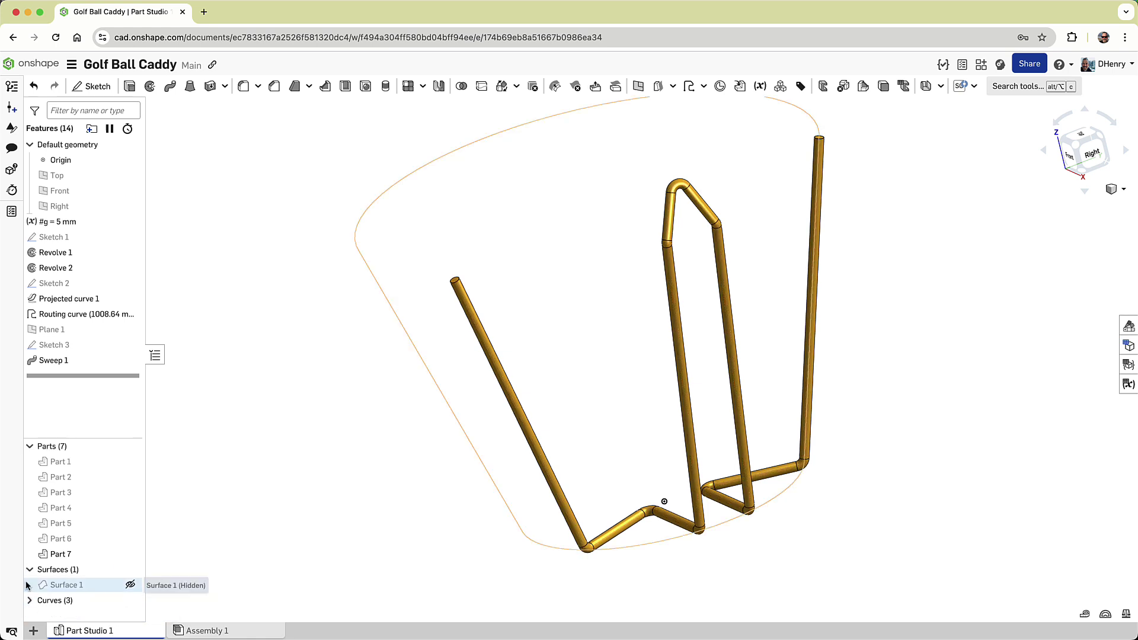
click(30, 569)
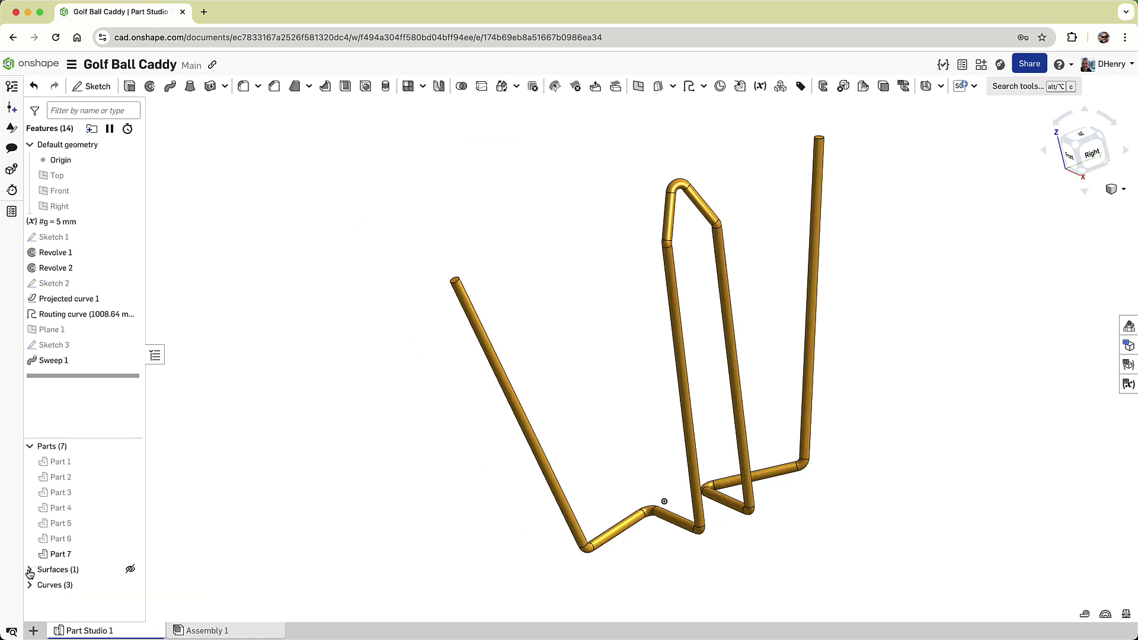
- Colour wire Part 7 dark blue
right_click(57, 556)
click(113, 336)
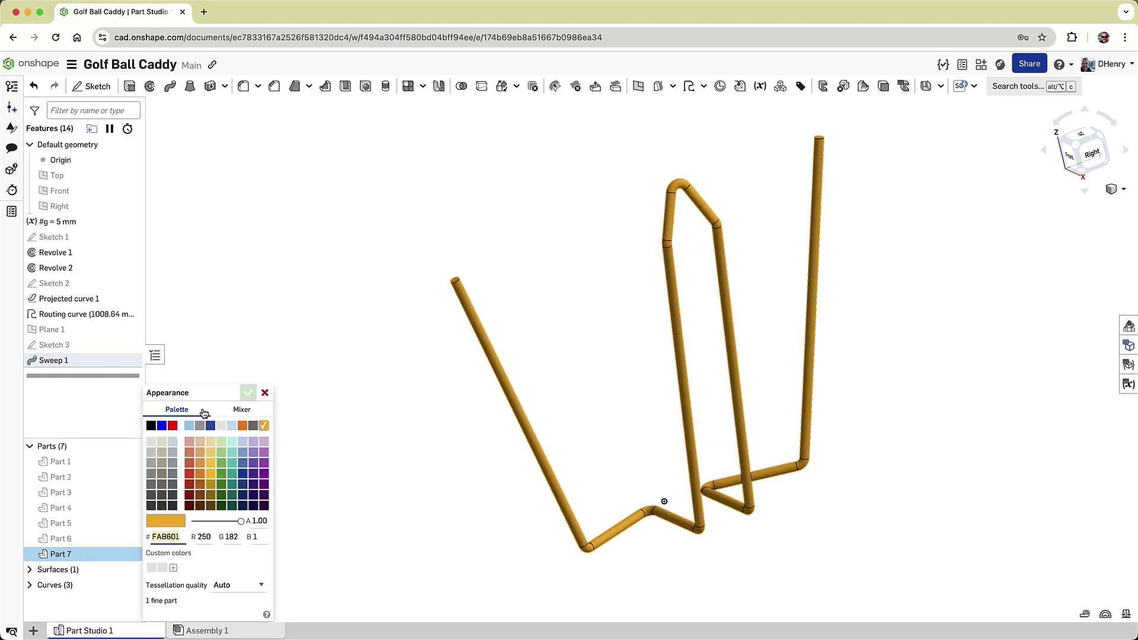
click(242, 469)
click(248, 392)
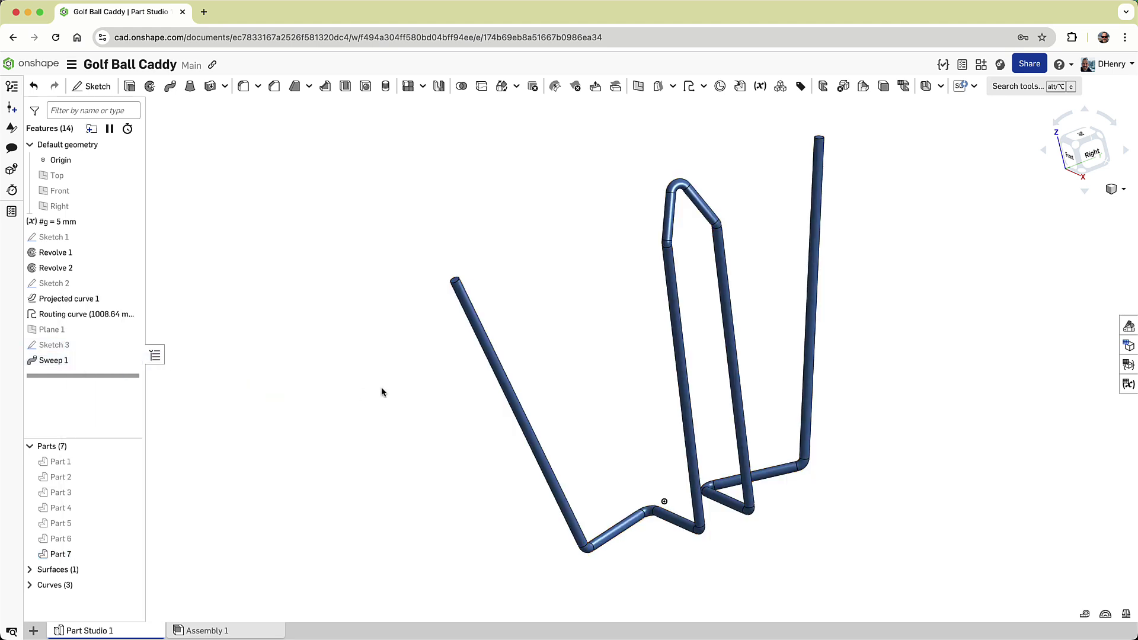
- Fillet both tube end rims of the wire at 1 mm
scroll(455, 276, up, 10)
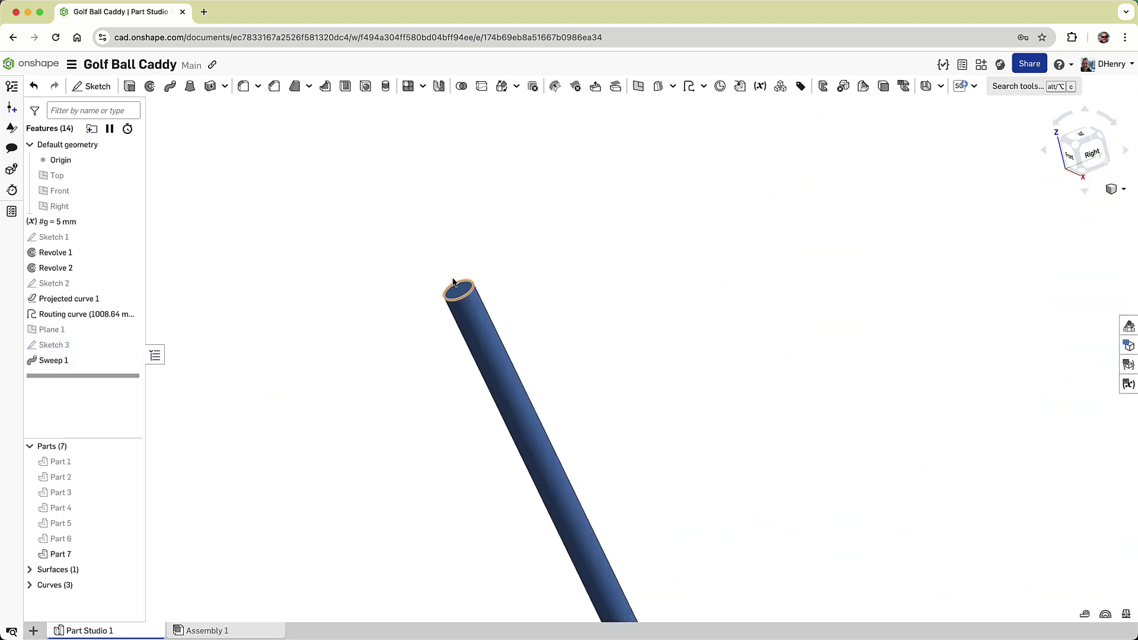
click(243, 86)
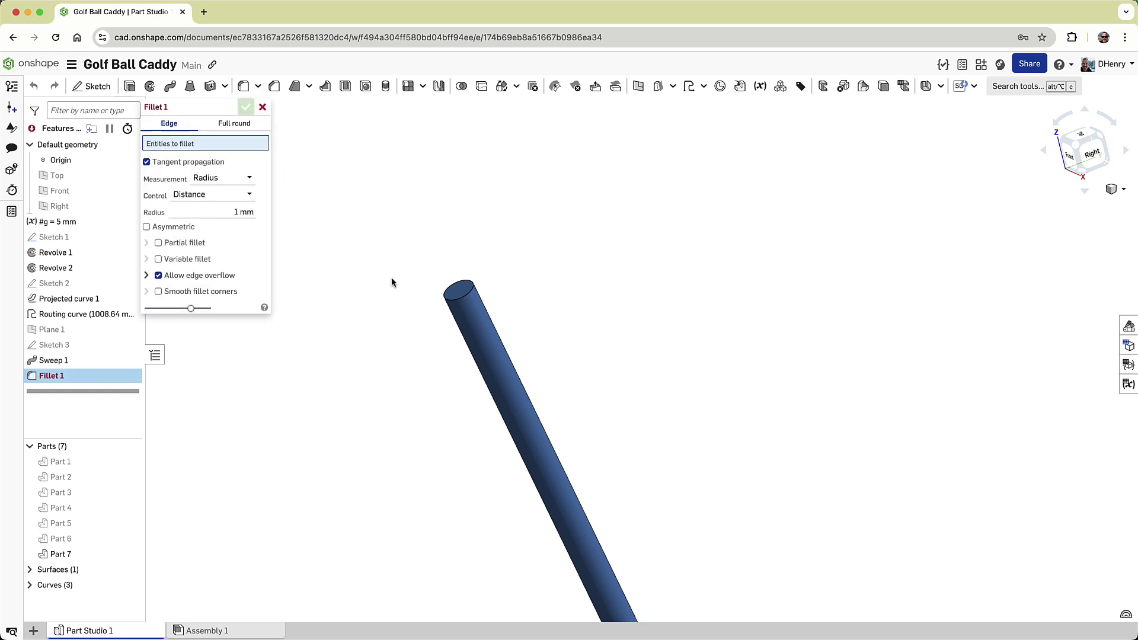
click(460, 285)
key(f)
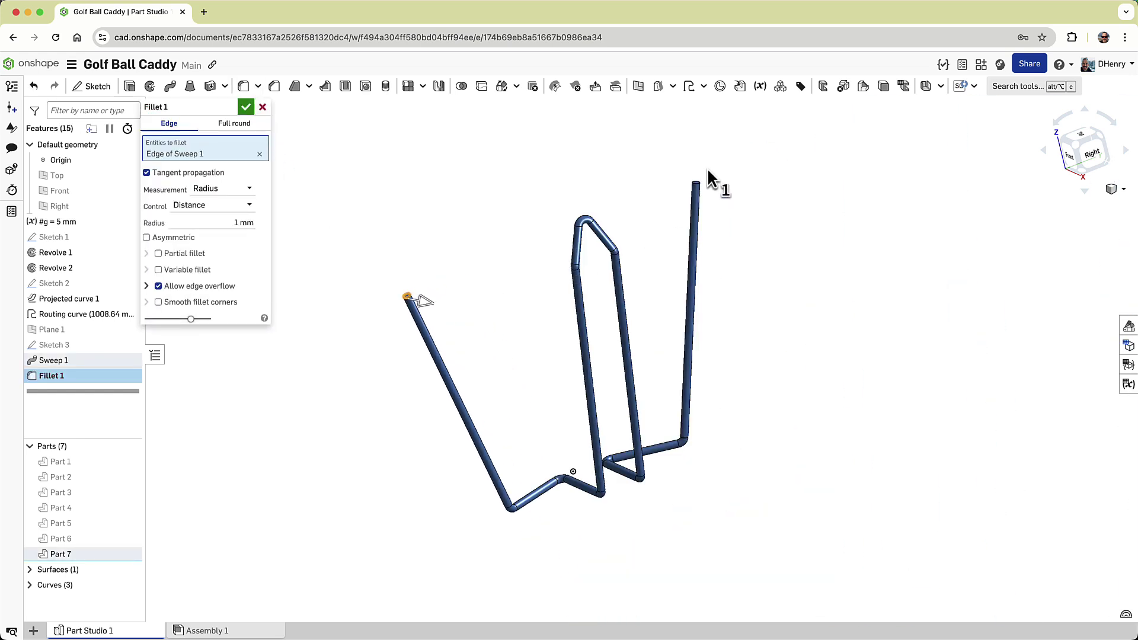
scroll(700, 179, up, 8)
click(682, 203)
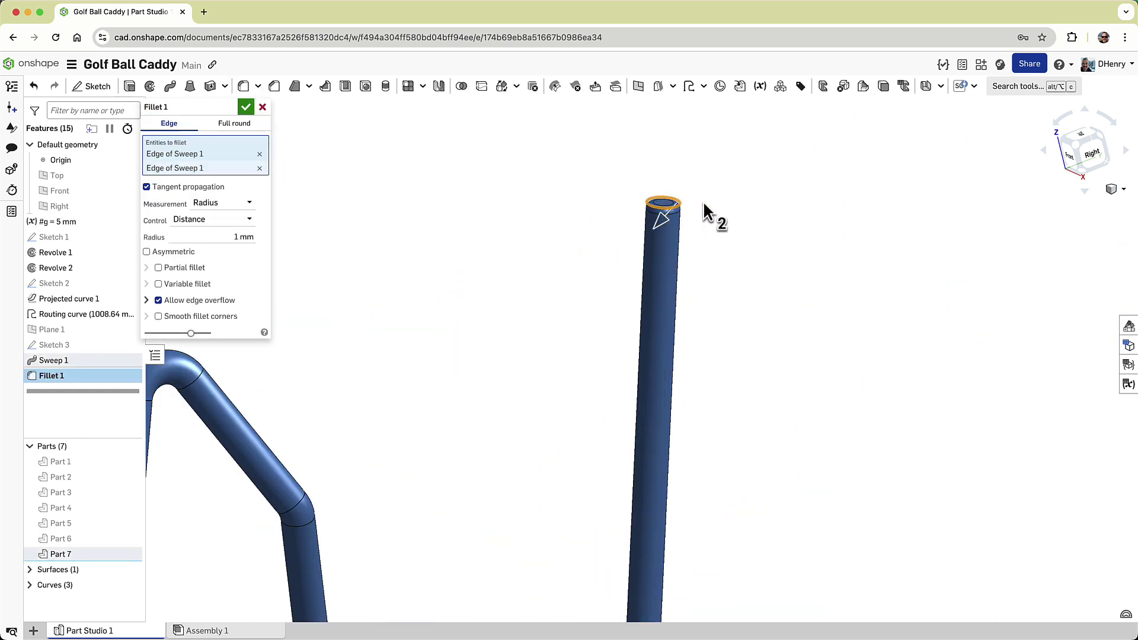
scroll(703, 200, down, 6)
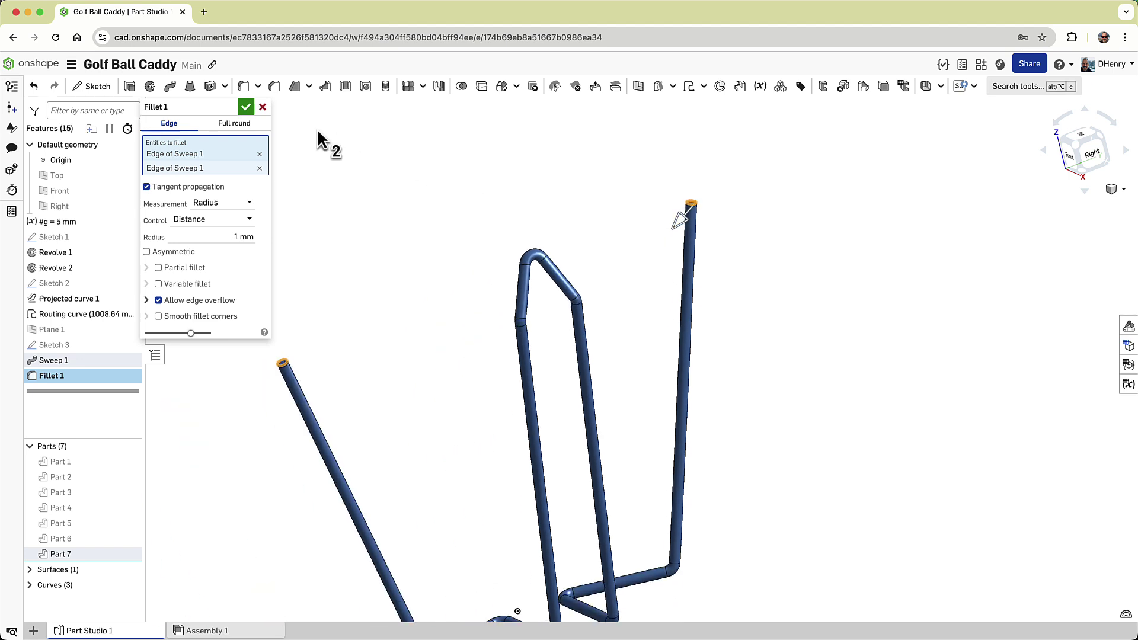
click(245, 107)
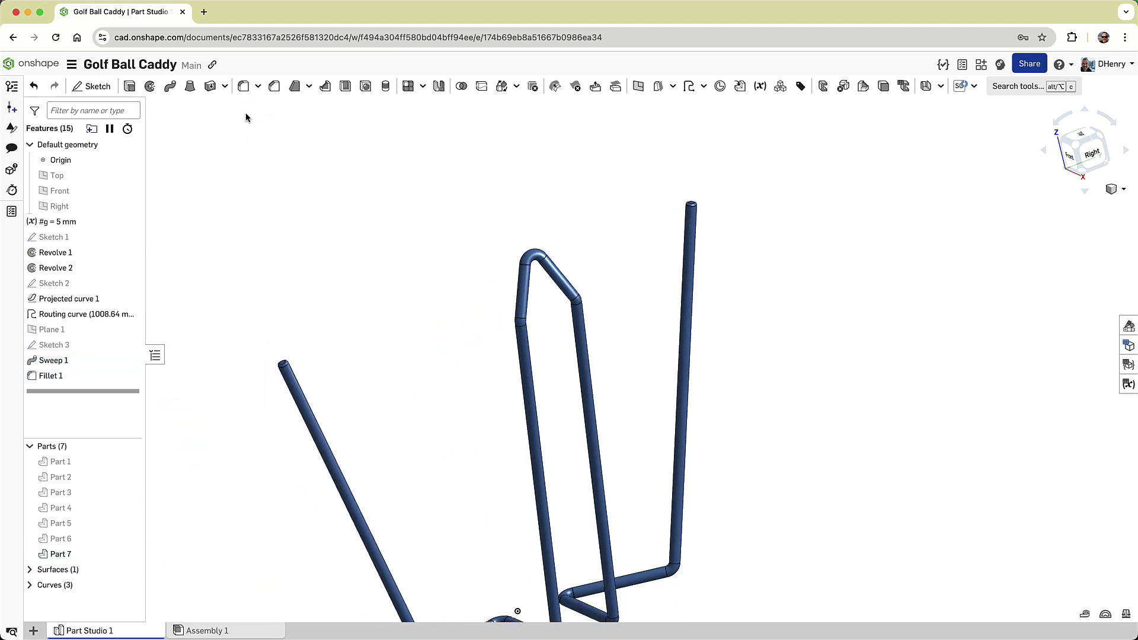
- Mirror wire Part 7 across the Right plane, creating Mirror 1 and Part 8
click(1078, 150)
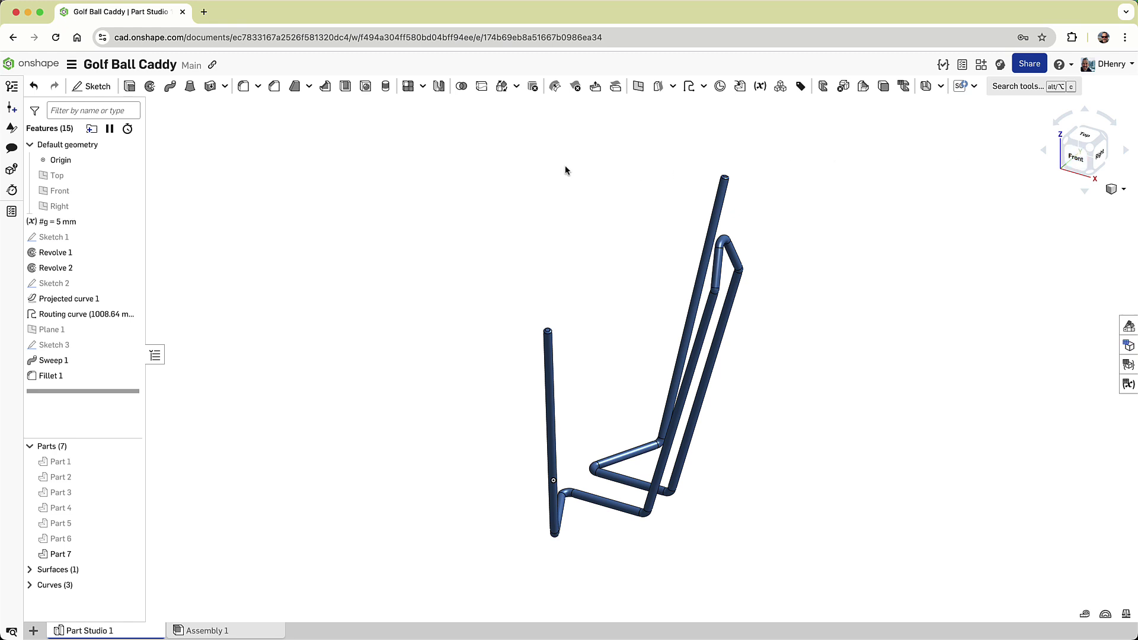
click(439, 86)
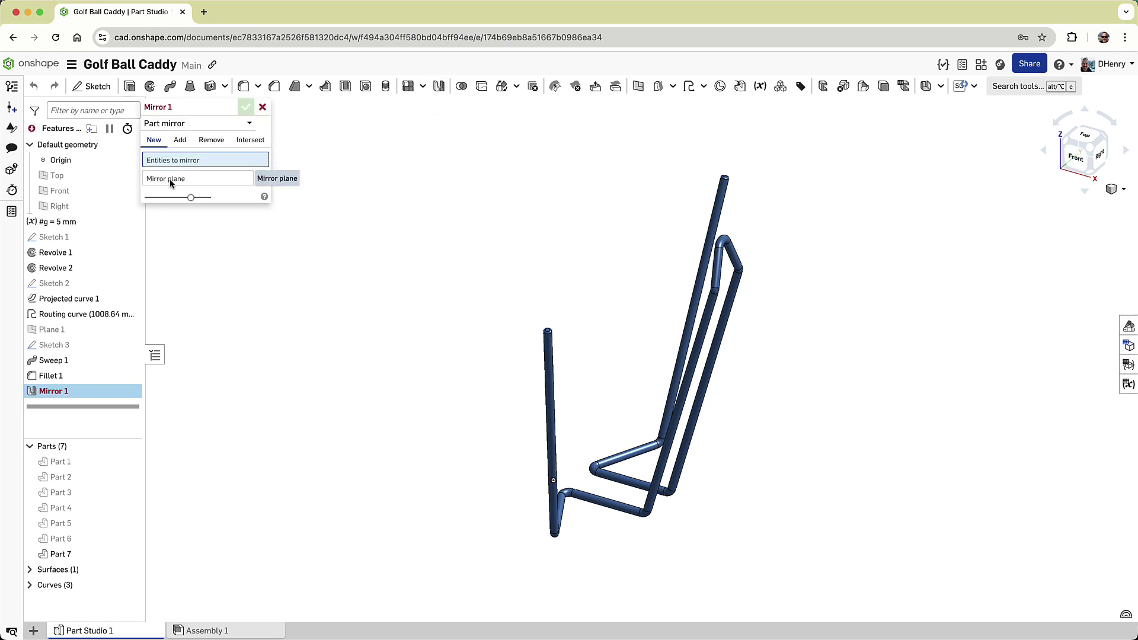
click(73, 205)
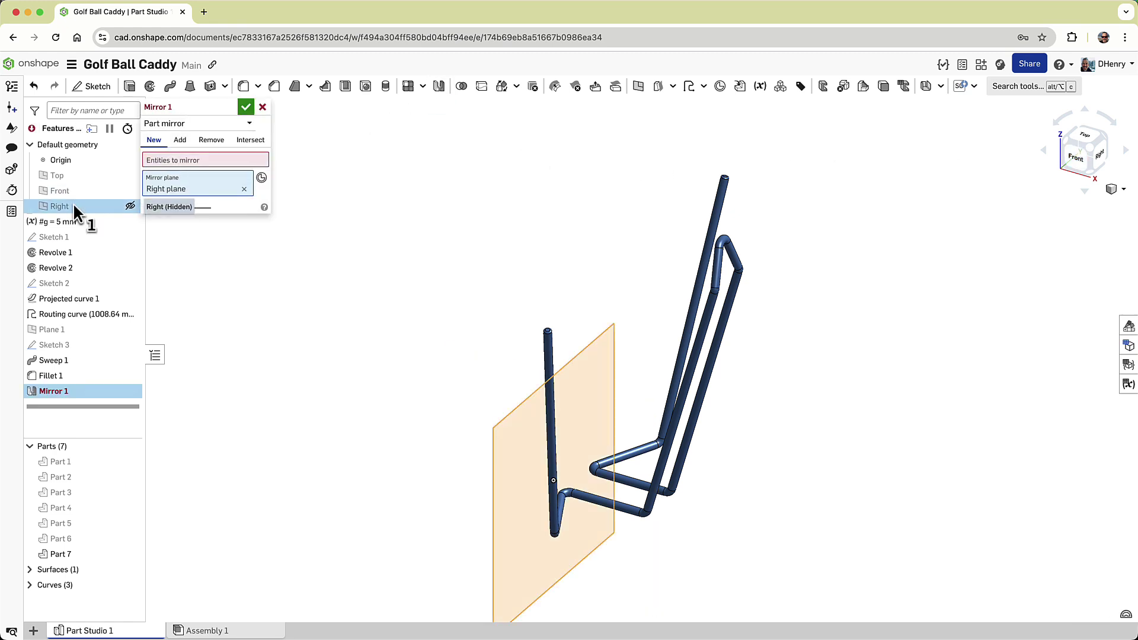
click(156, 165)
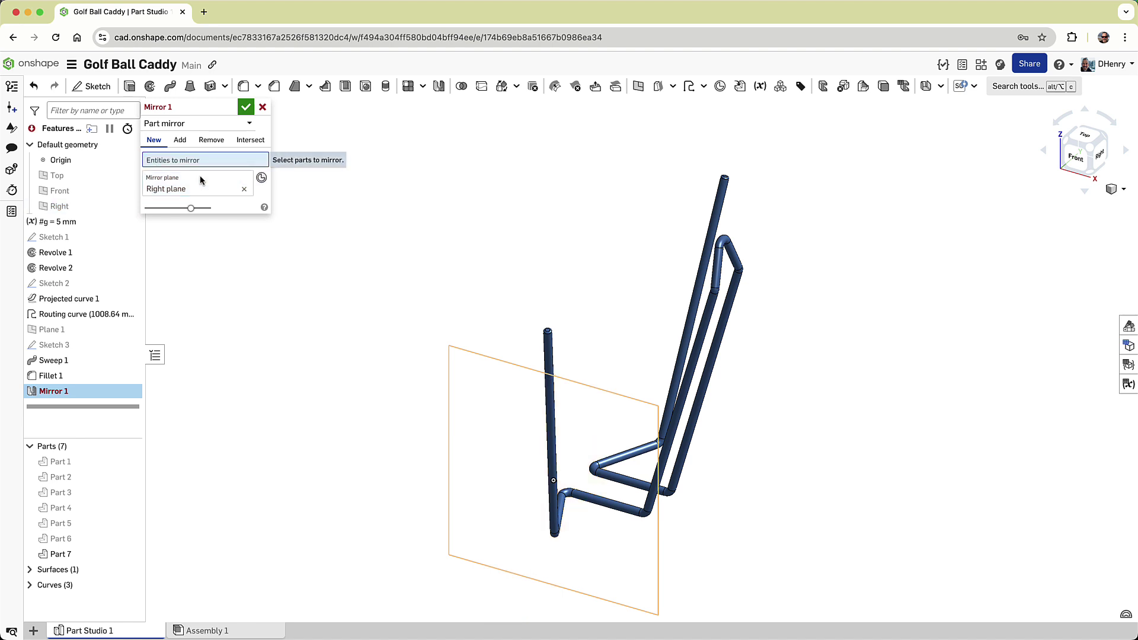
click(684, 305)
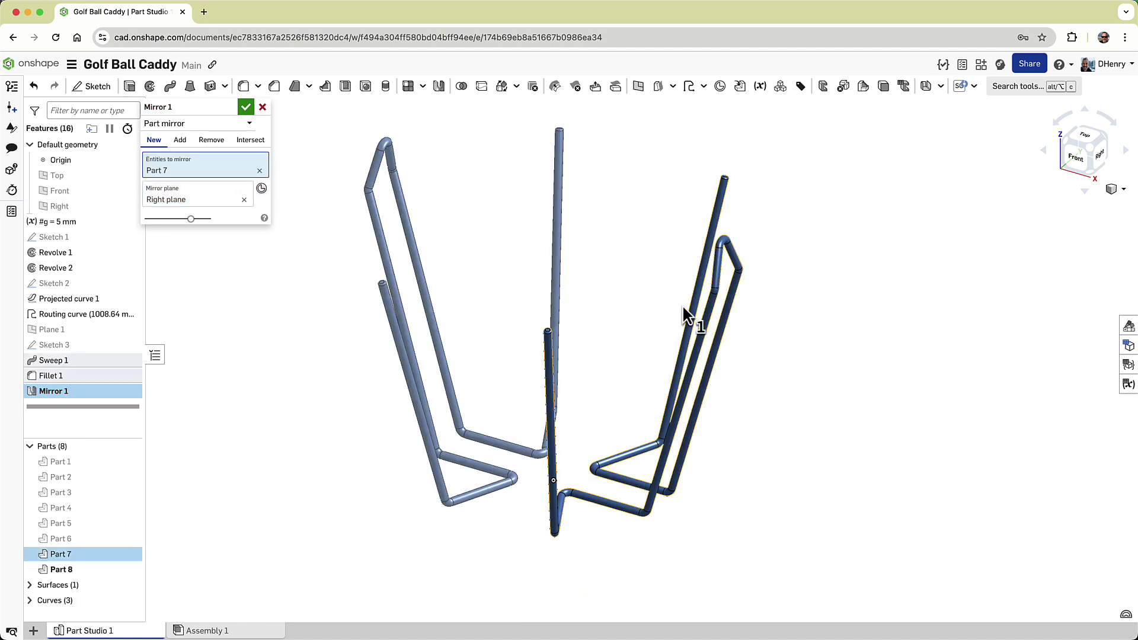
click(246, 106)
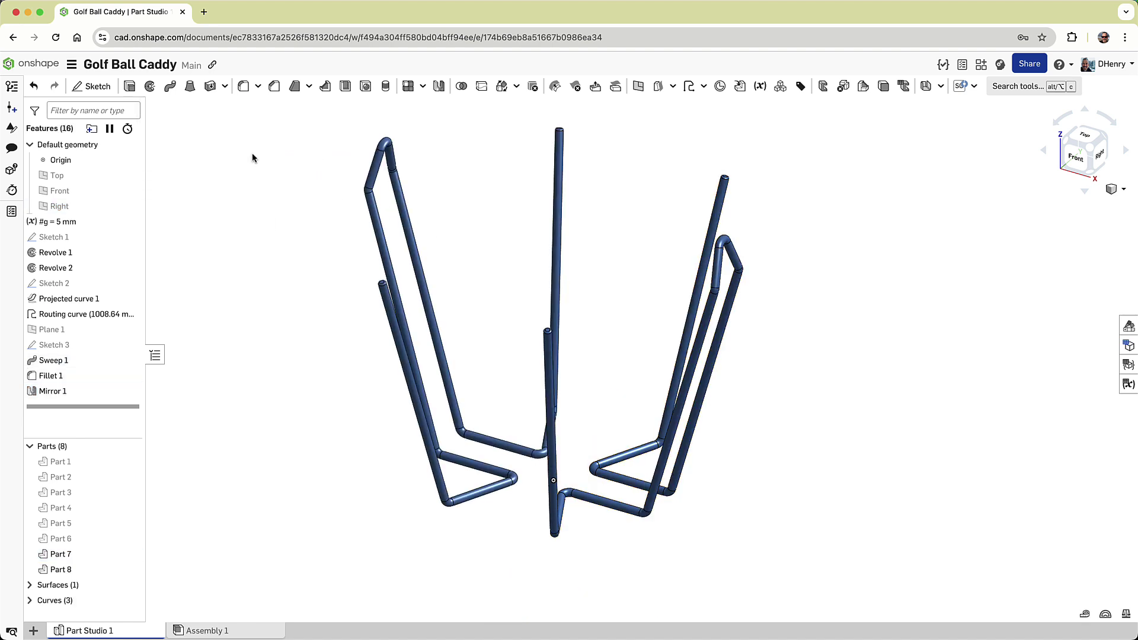
- Show all eight parts again and check the caddy from the front and back views
right_click(244, 178)
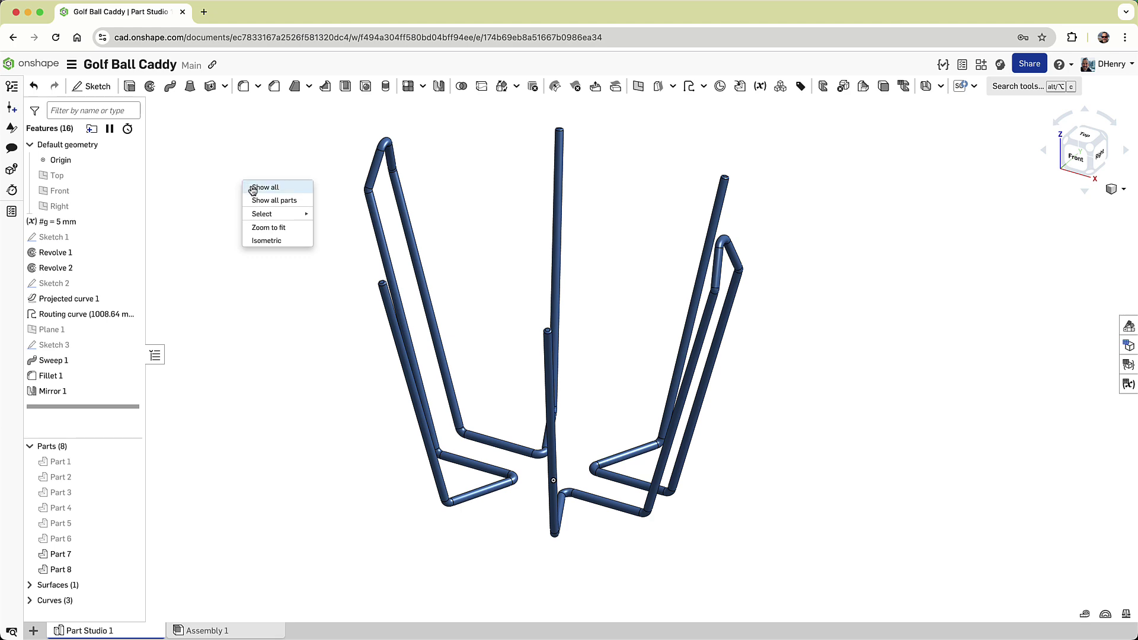
click(257, 202)
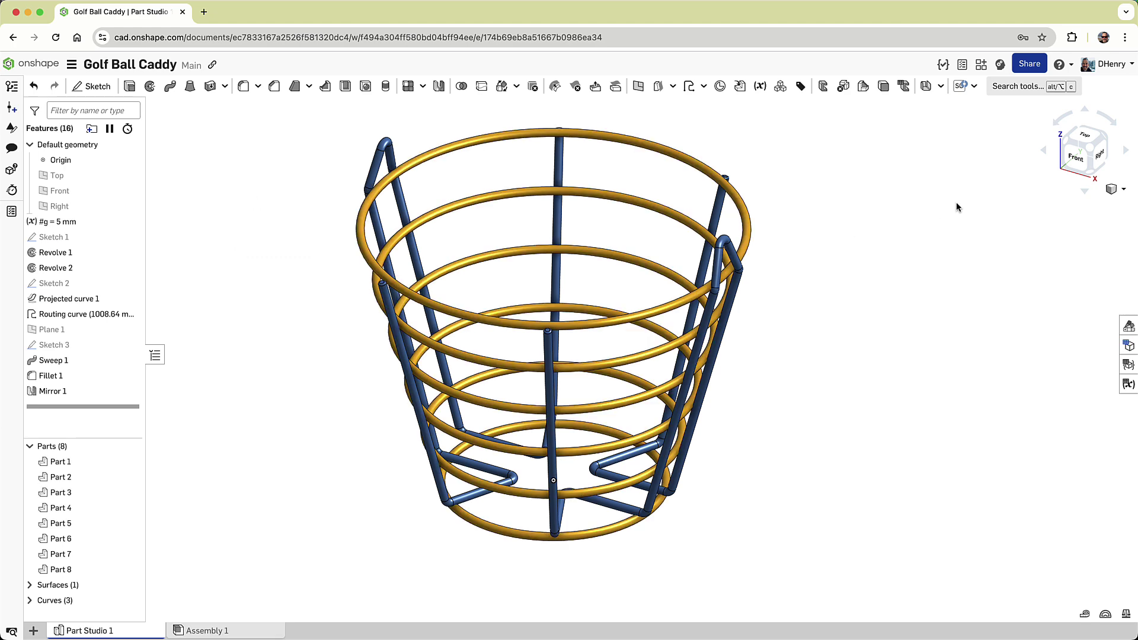
click(1073, 159)
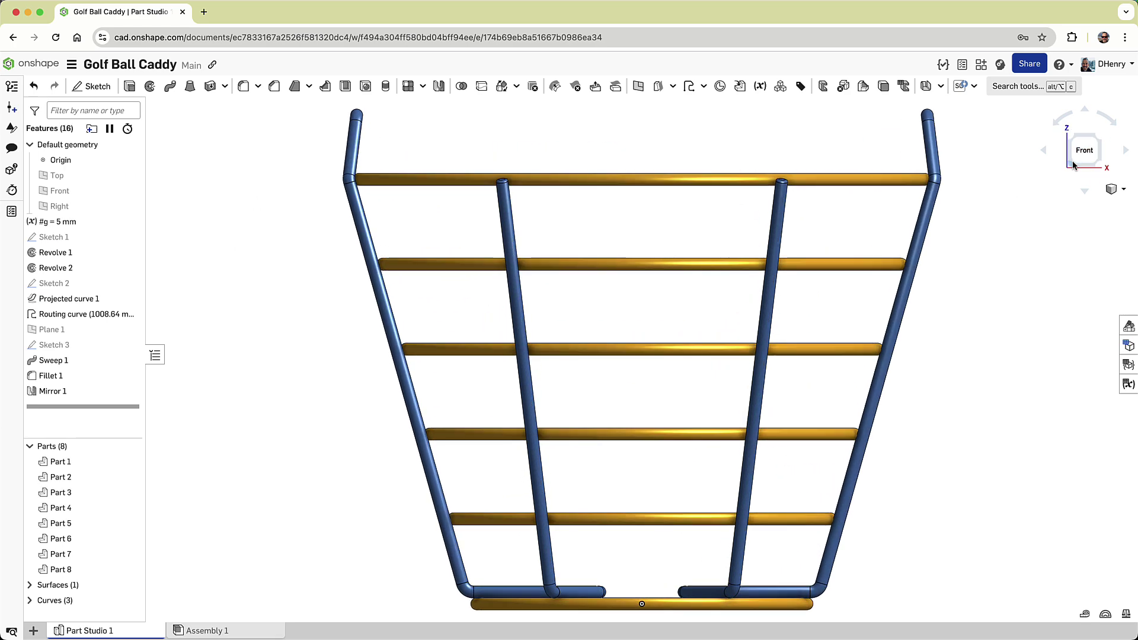
click(1072, 160)
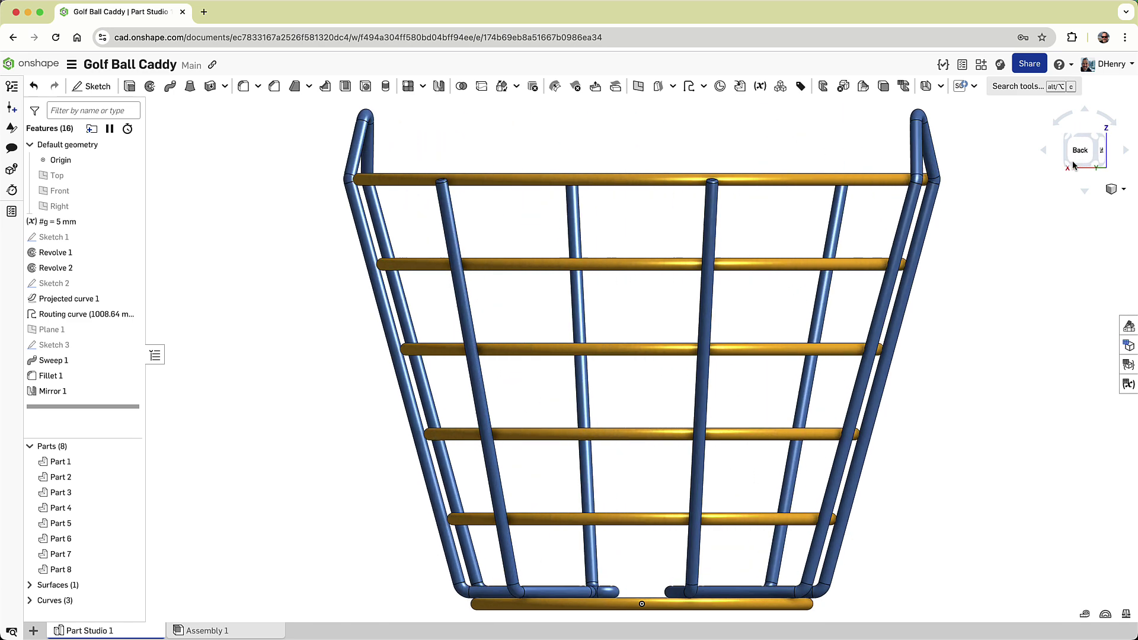
click(1074, 159)
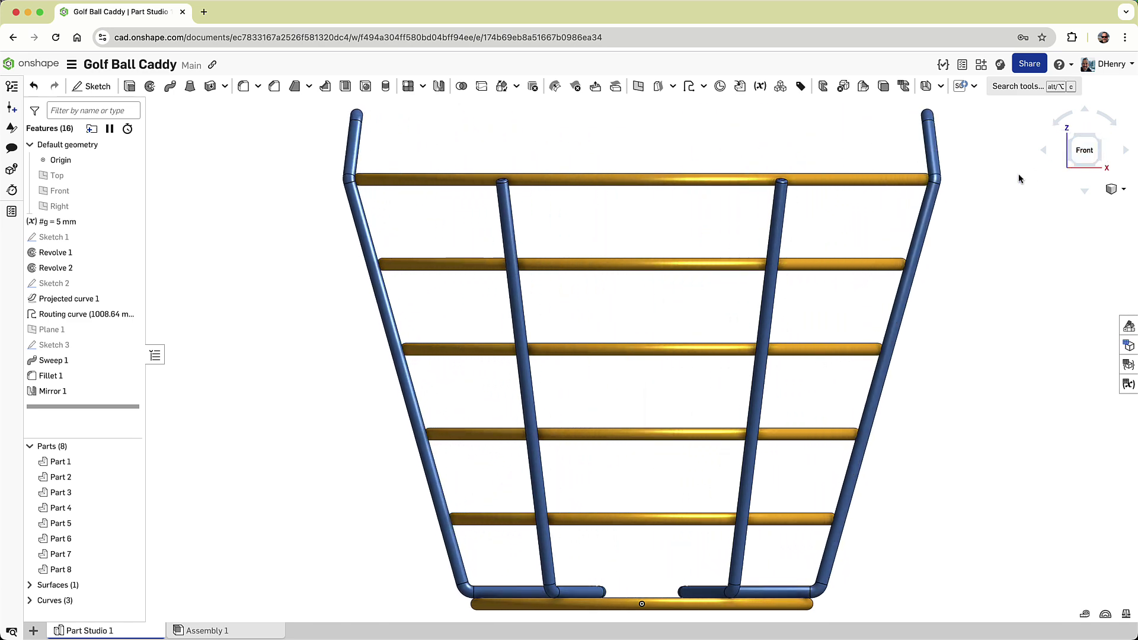
- Create Plane 2 as an offset plane 190 mm above the Top plane
click(637, 88)
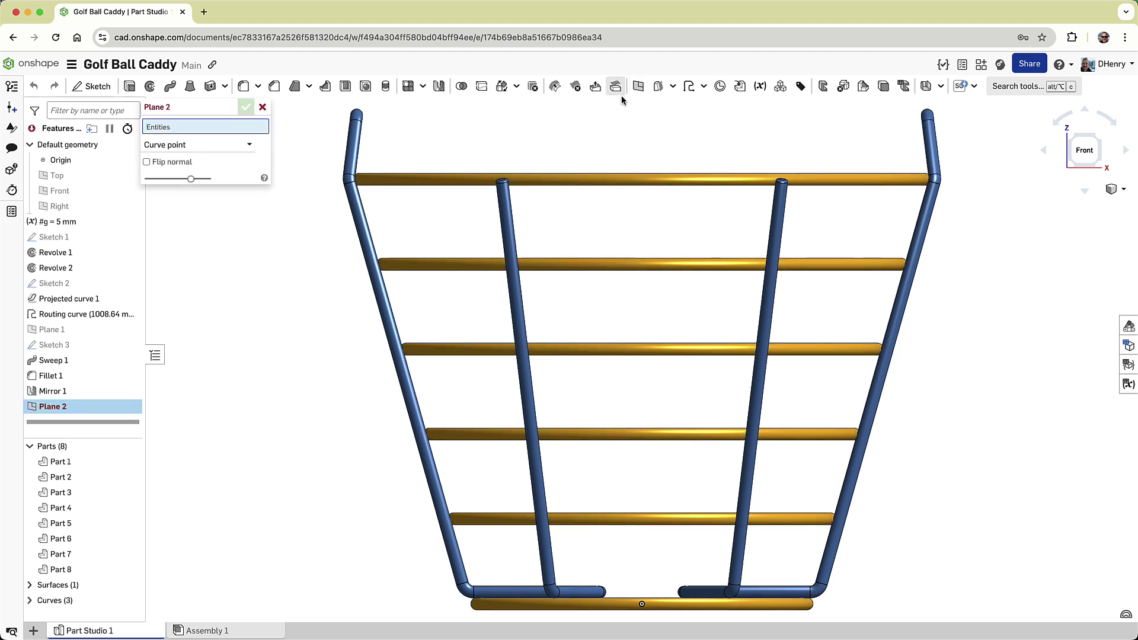
click(61, 176)
click(172, 154)
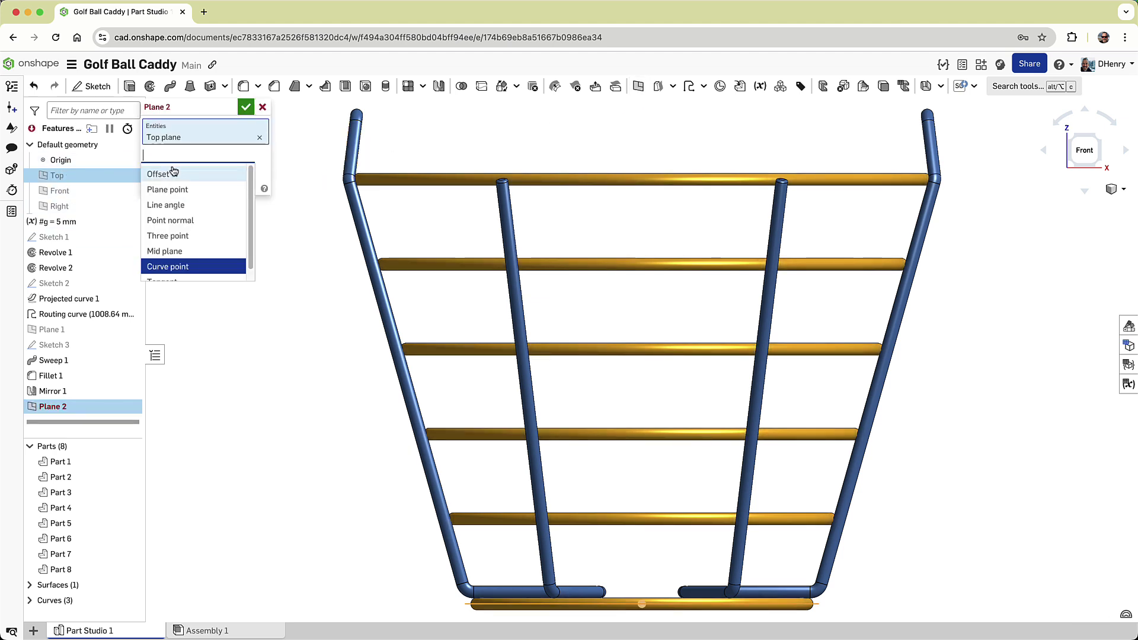
click(172, 173)
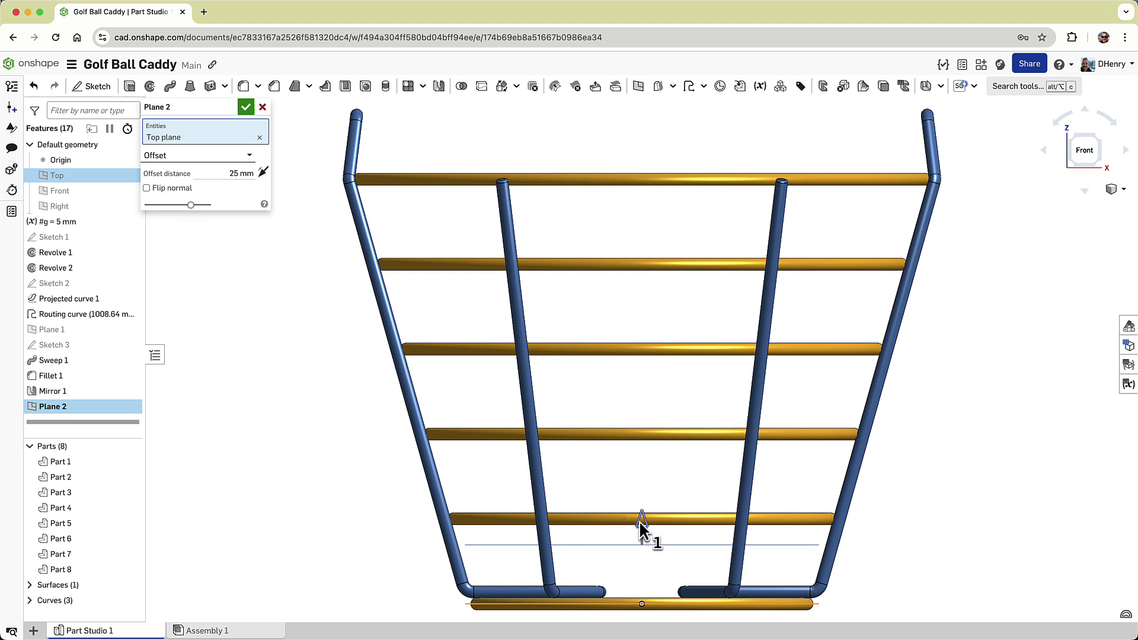
drag(639, 520, 569, 130)
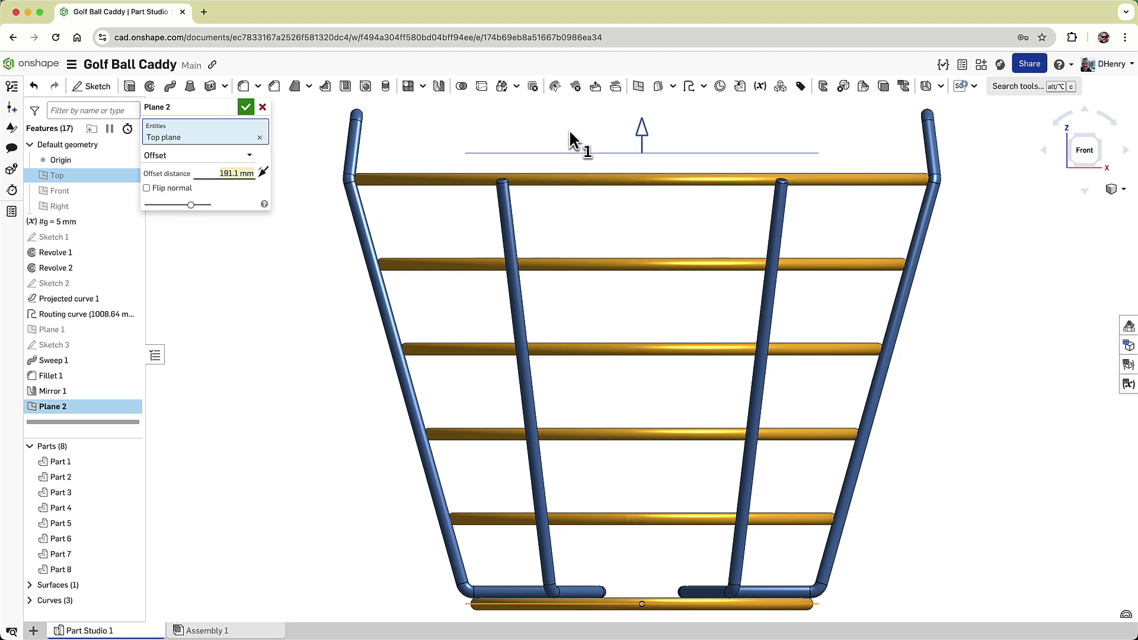
text(190)
key(Return)
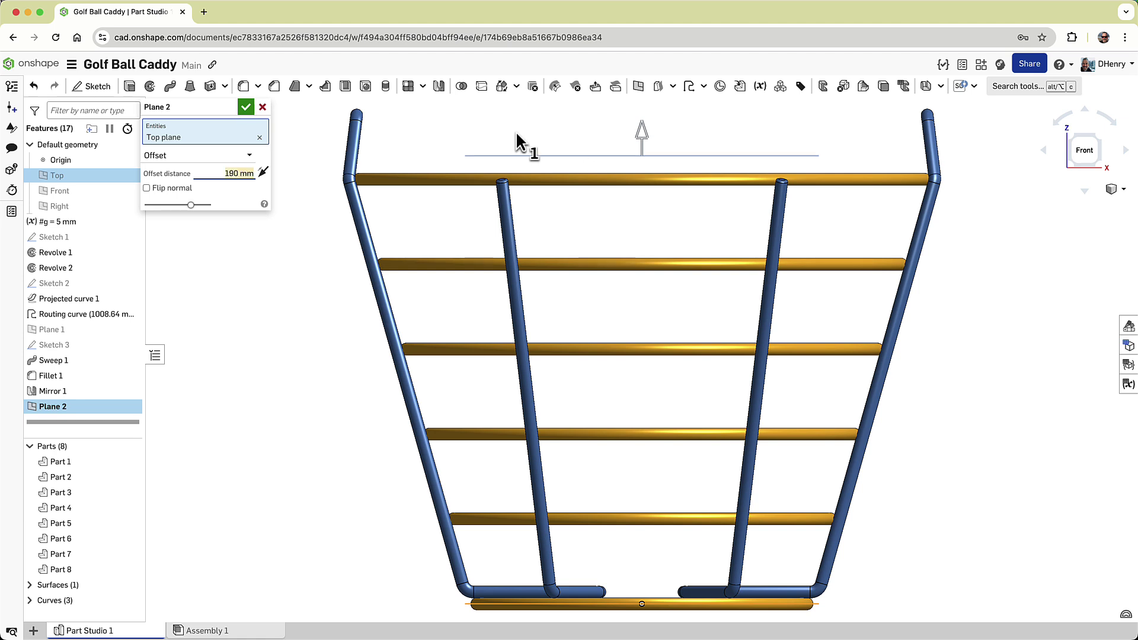
click(246, 108)
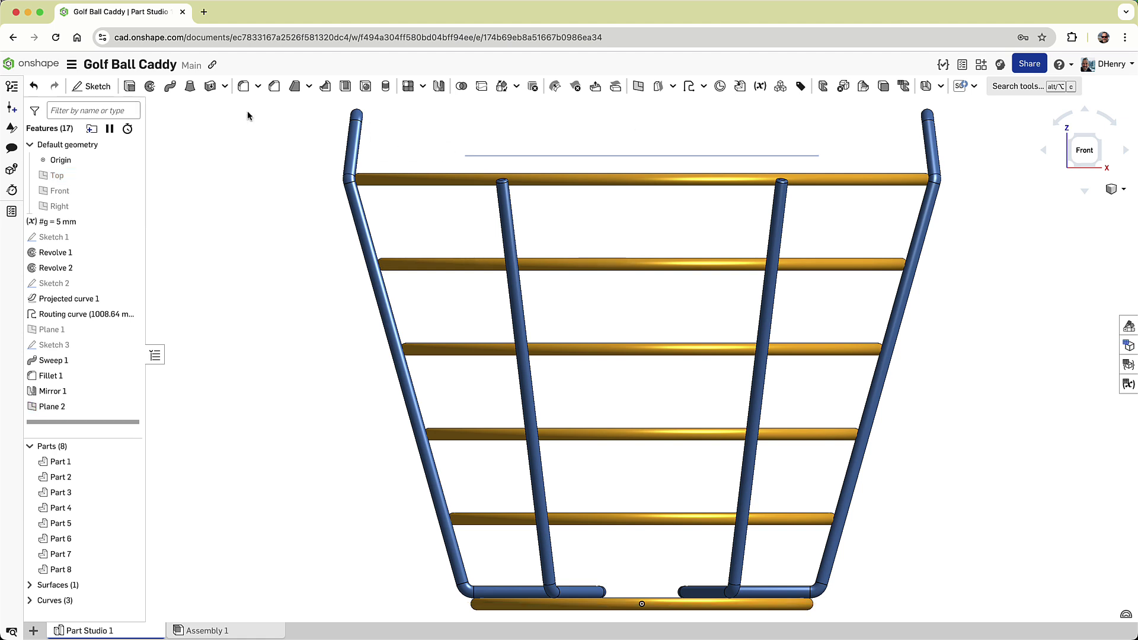
- Start Sketch 4 on Plane 2 and view it normal, looking straight down
right_click(481, 156)
click(511, 191)
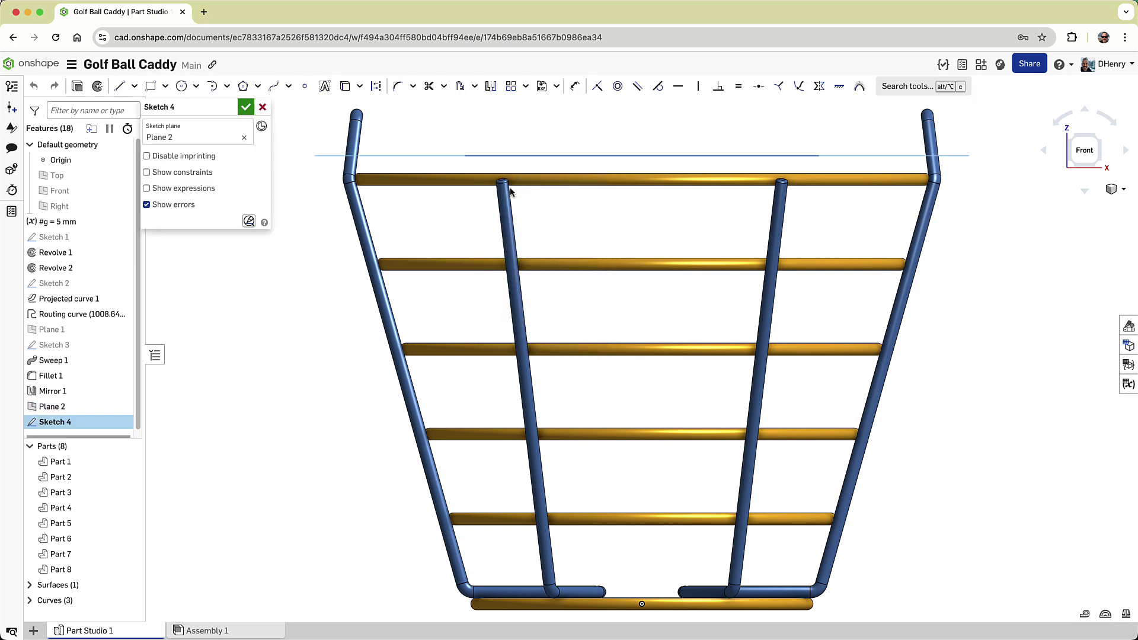
key(n)
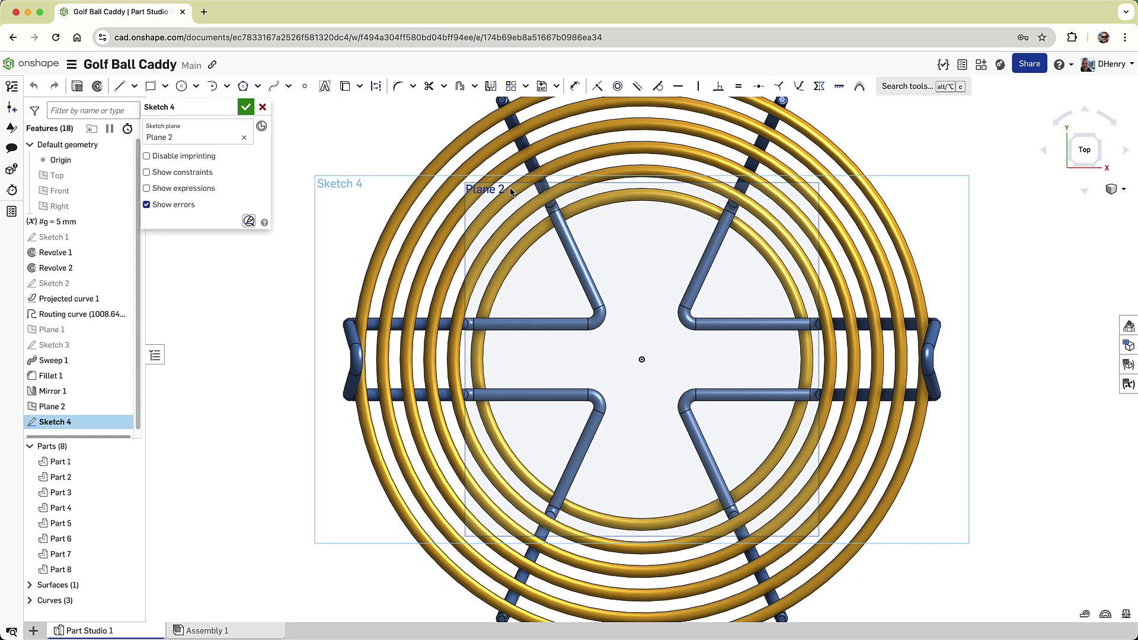
scroll(630, 293, down, 3)
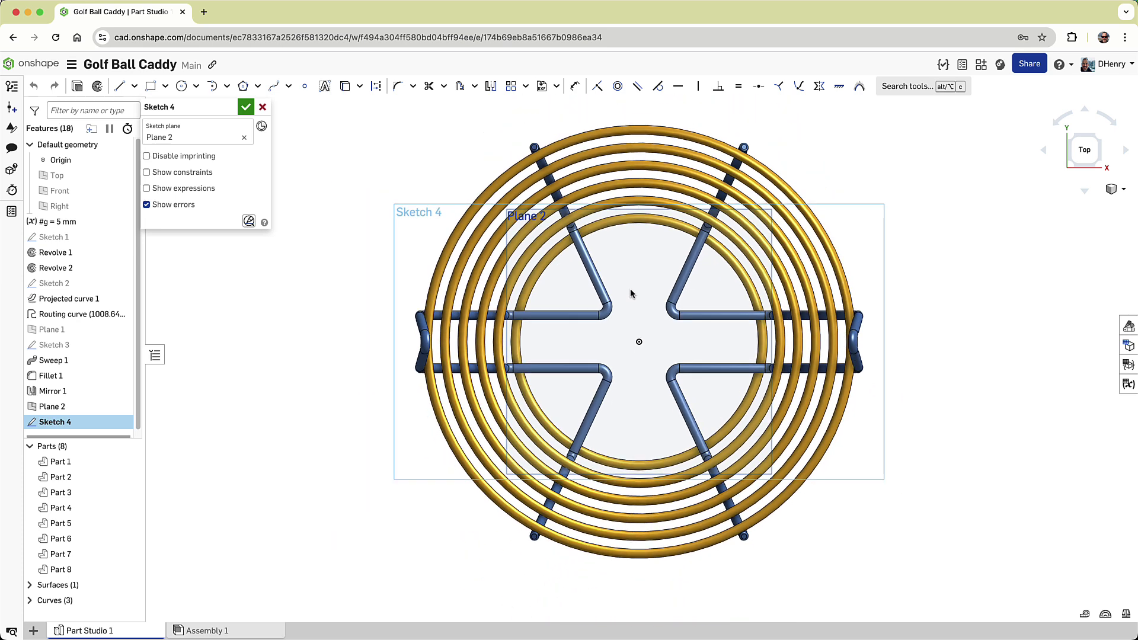
scroll(631, 293, up, 1)
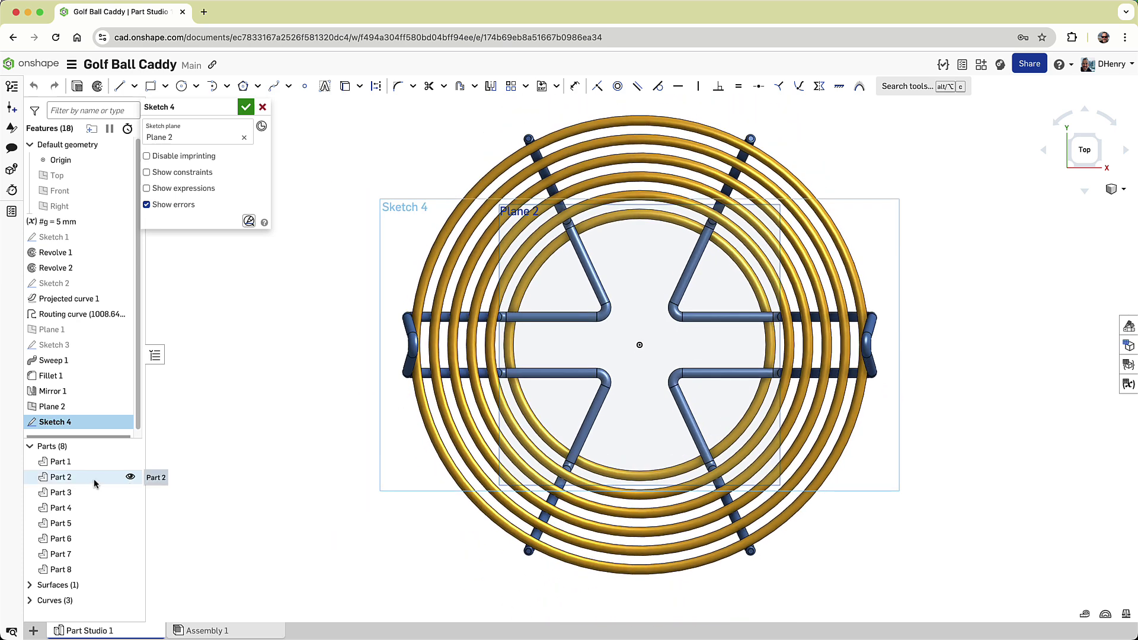
- Hide Parts 2–6 and Plane 2, leaving only the top gold ring and wires
click(130, 478)
click(130, 493)
click(131, 508)
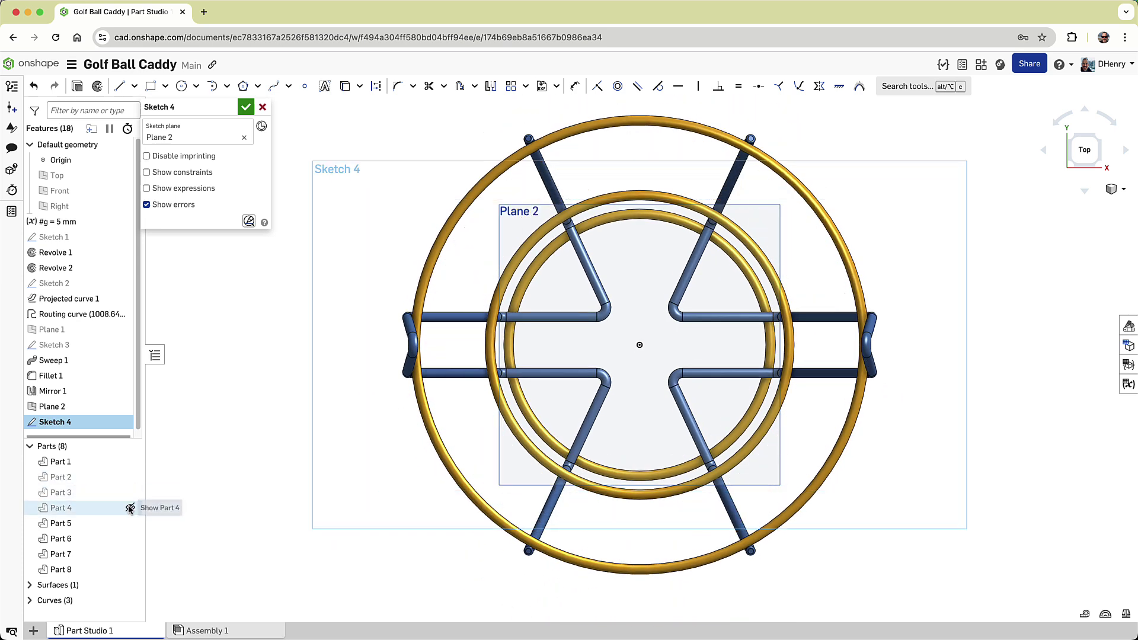
click(130, 523)
click(129, 539)
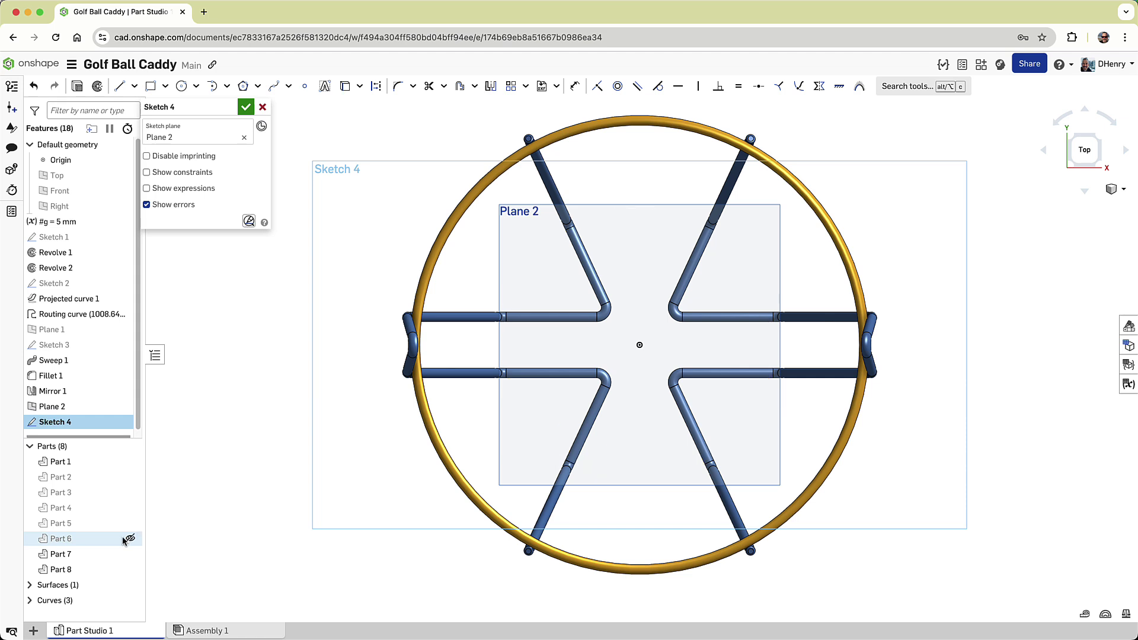
click(121, 407)
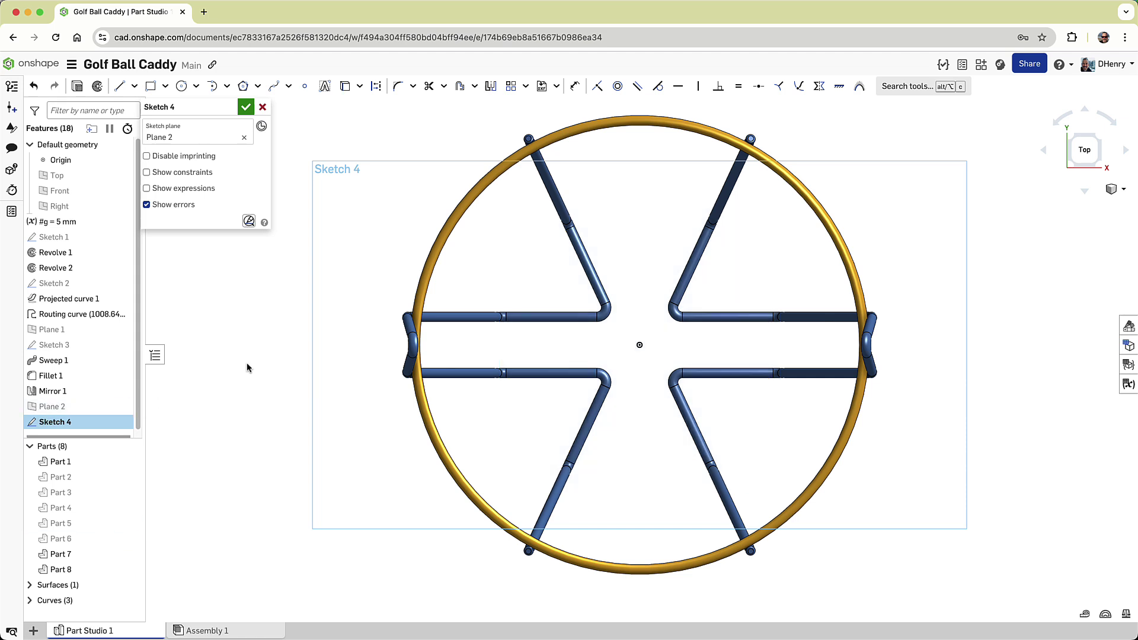
- Draw a 135 mm vertical construction line from the sketch origin
click(119, 85)
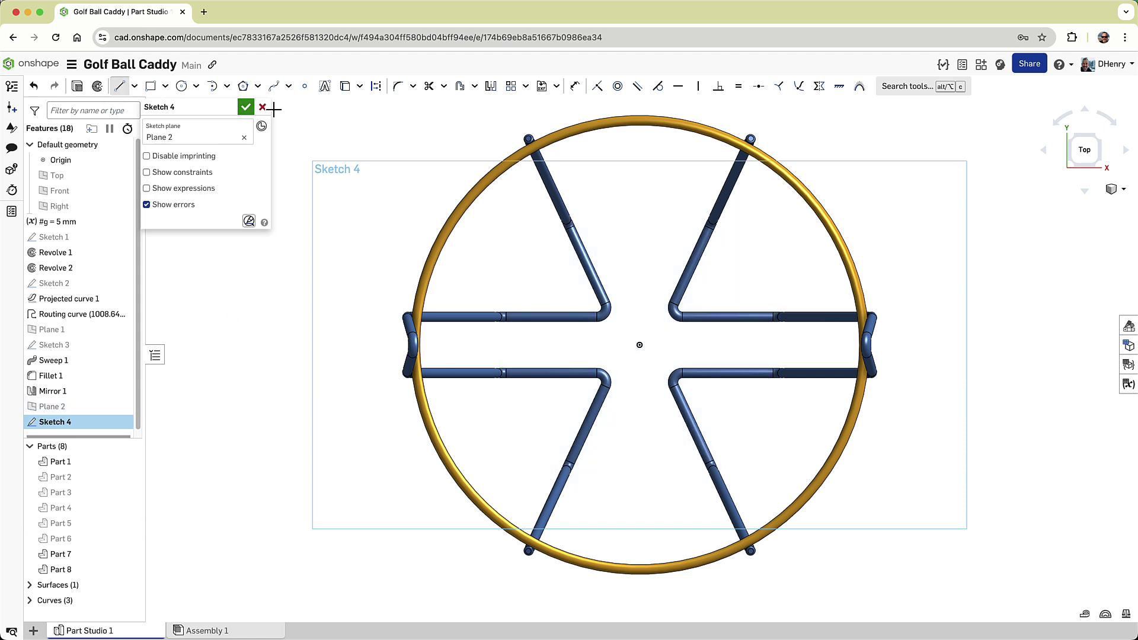
click(640, 345)
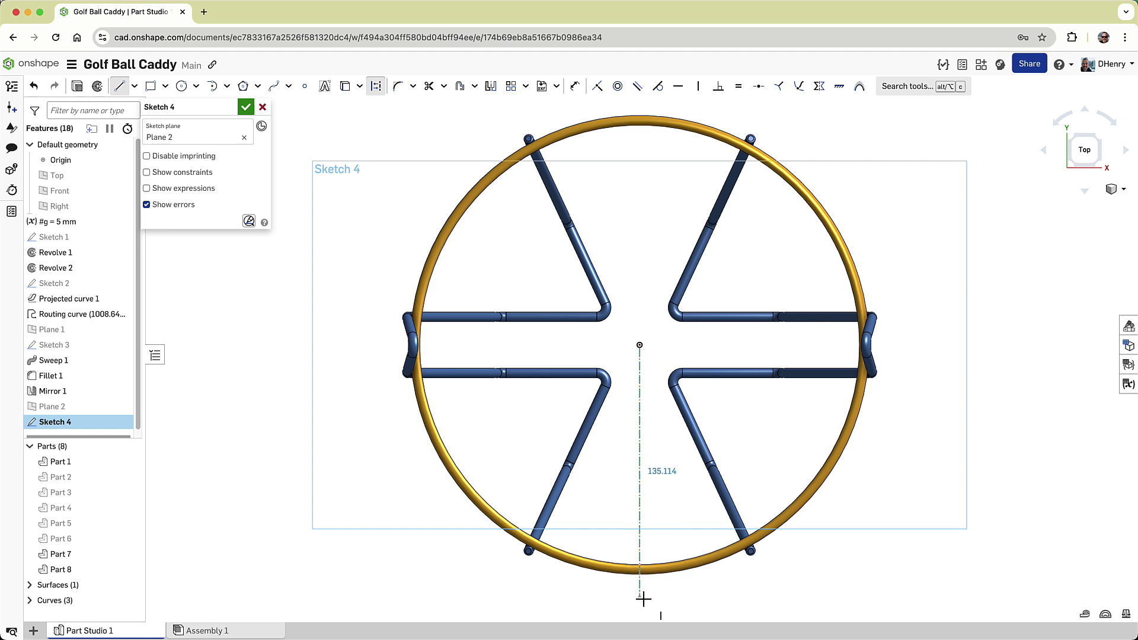
text(13)
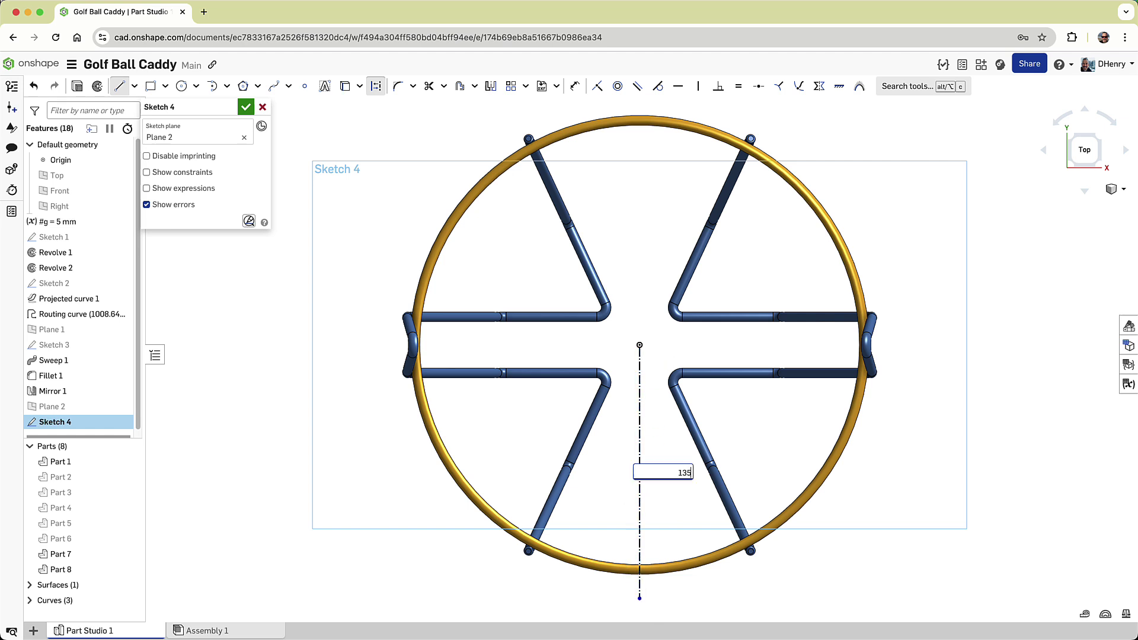
text(5)
key(Return)
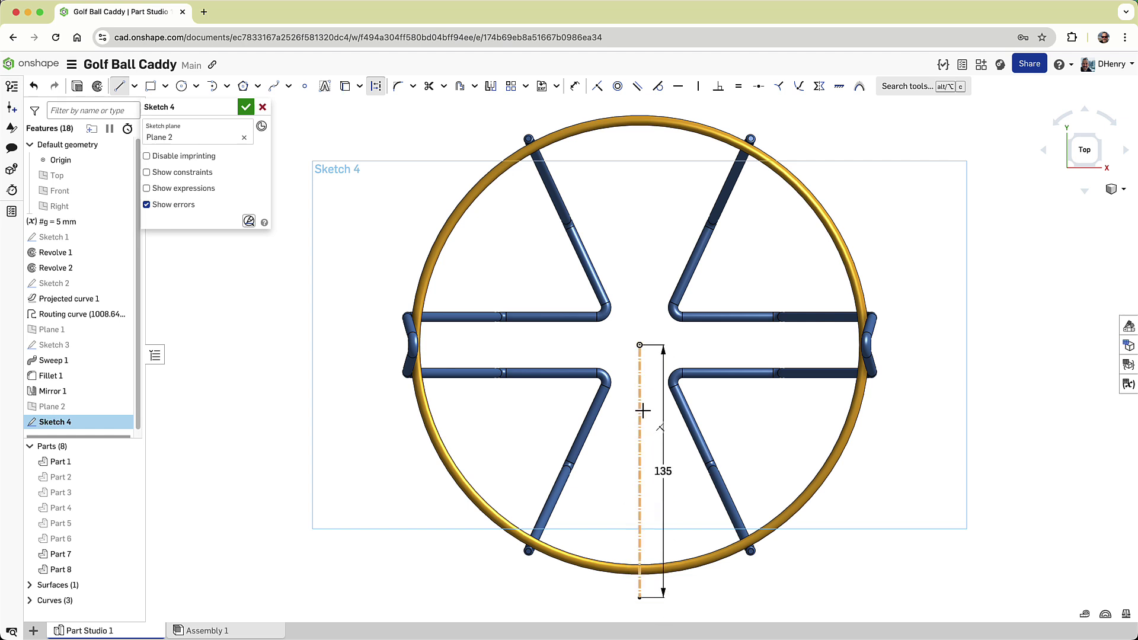
right_drag(643, 410, 538, 333)
scroll(538, 336, up, 2)
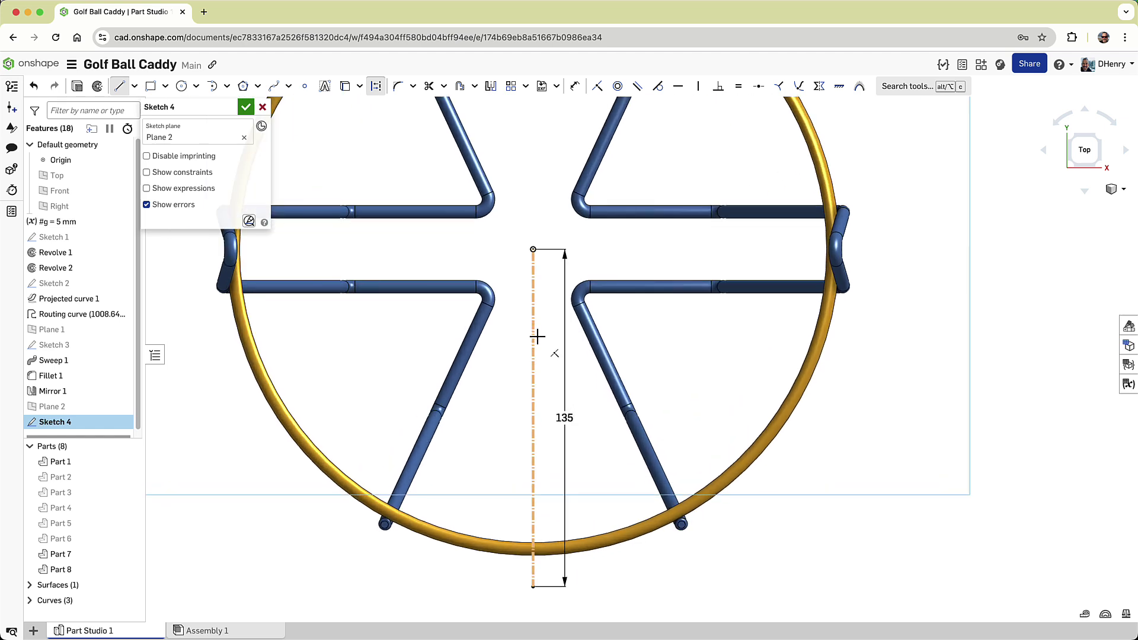
- Draw the handle profile: a short line, a small loop arc and a large tangent arc
click(376, 86)
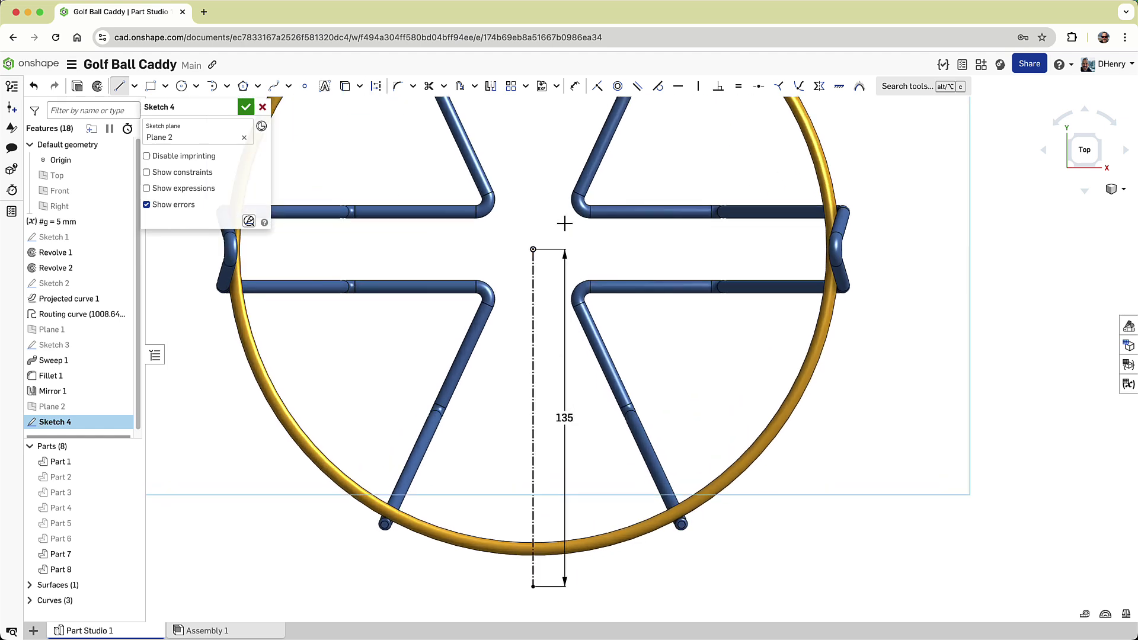
click(825, 326)
click(808, 269)
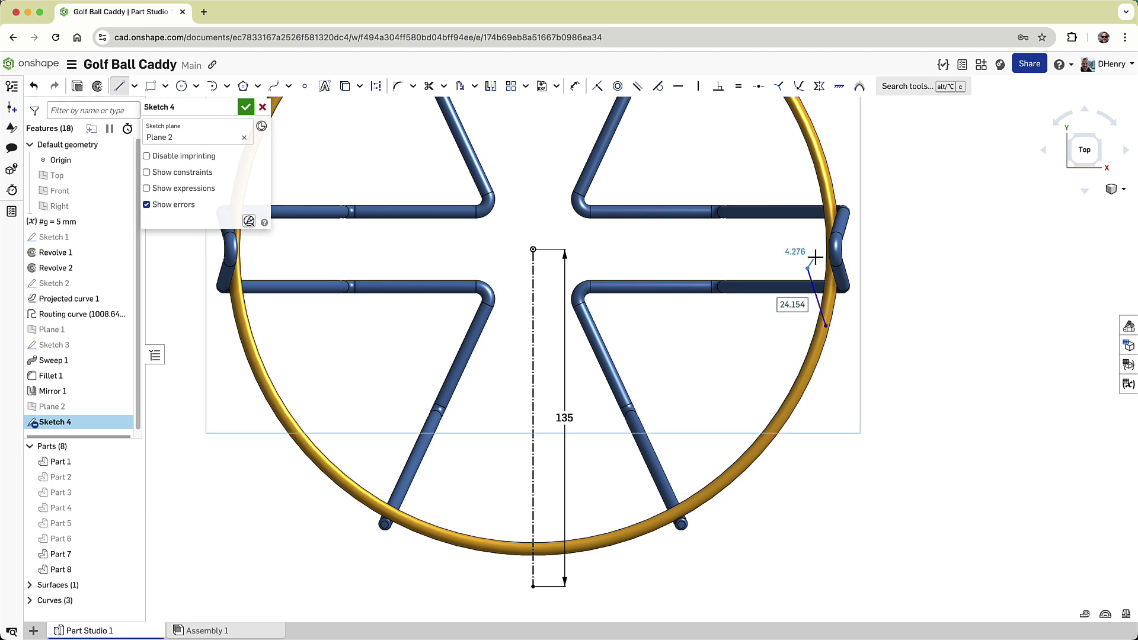
key(t)
click(810, 268)
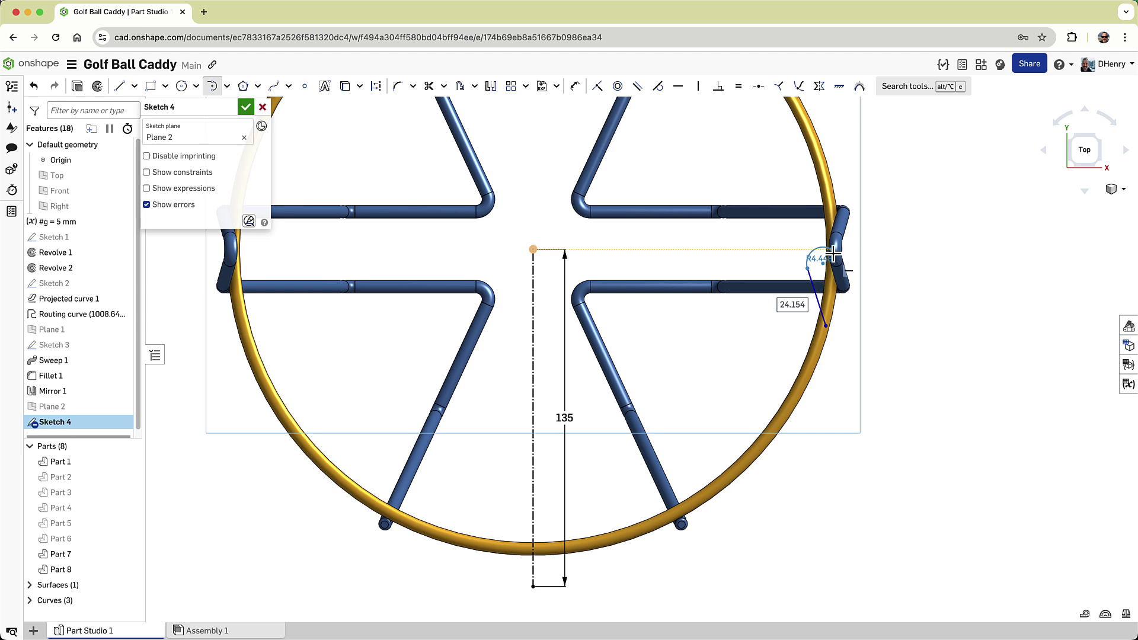
click(875, 255)
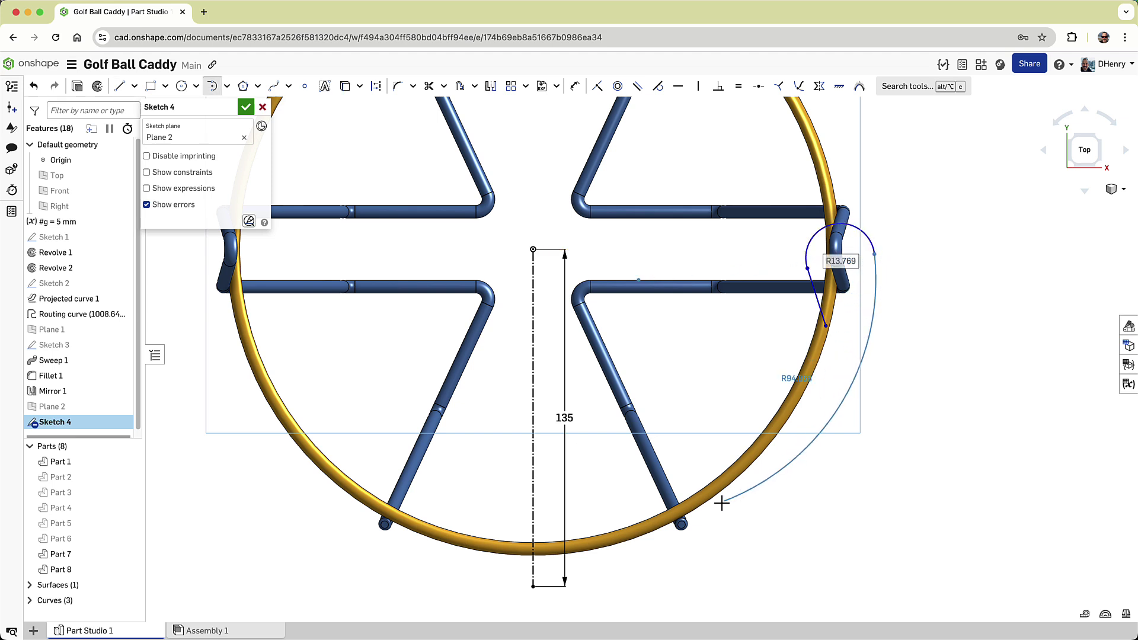
click(533, 588)
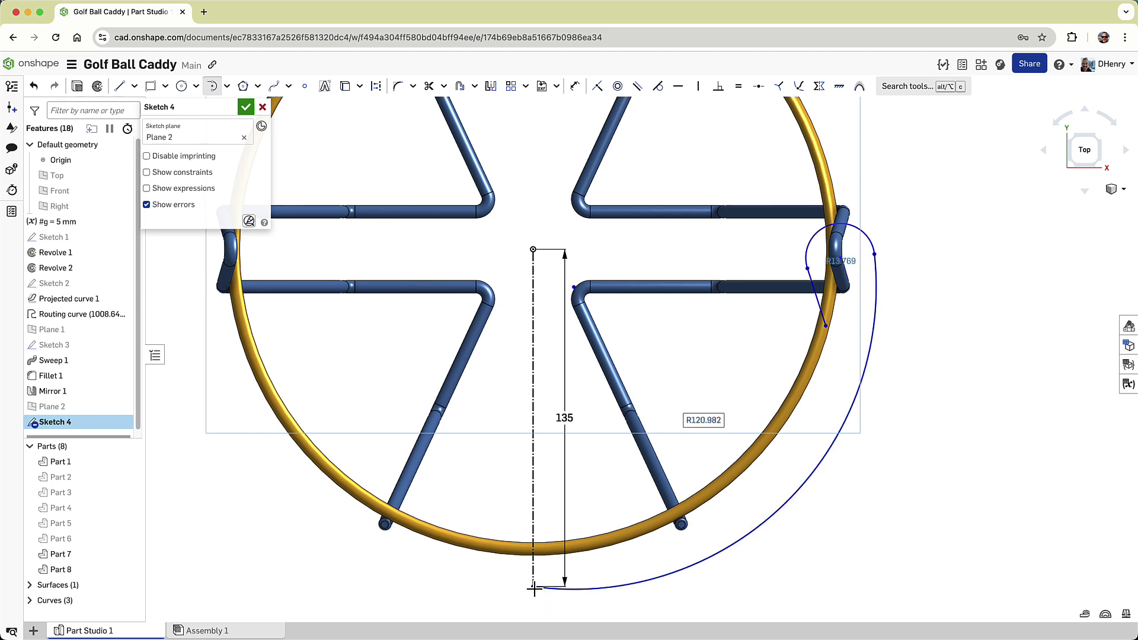
key(Escape)
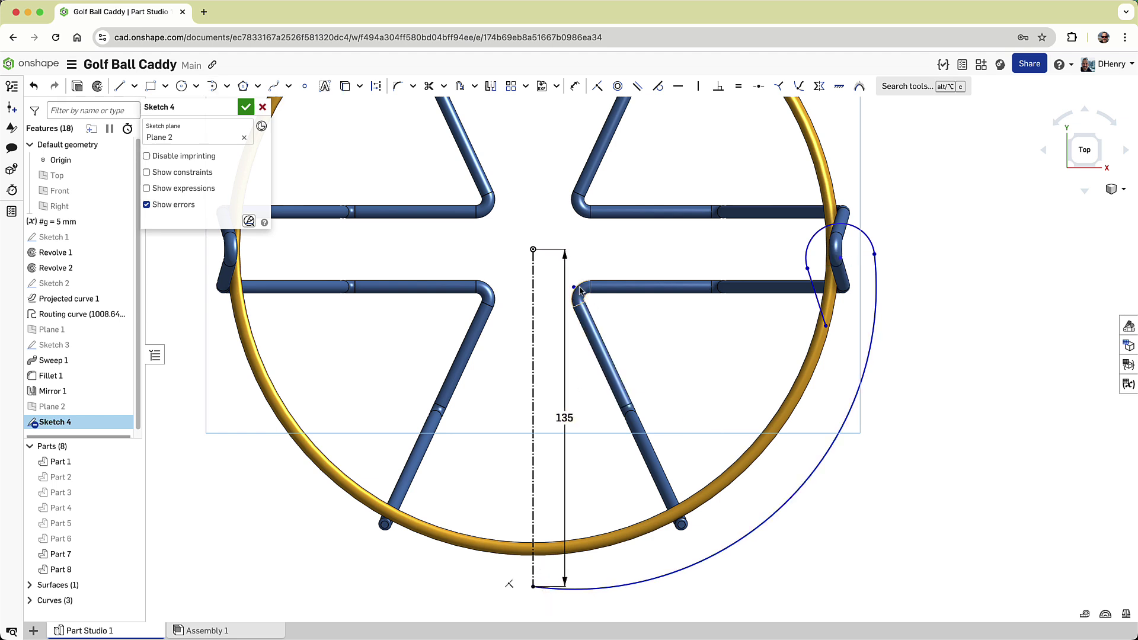
drag(533, 250, 534, 252)
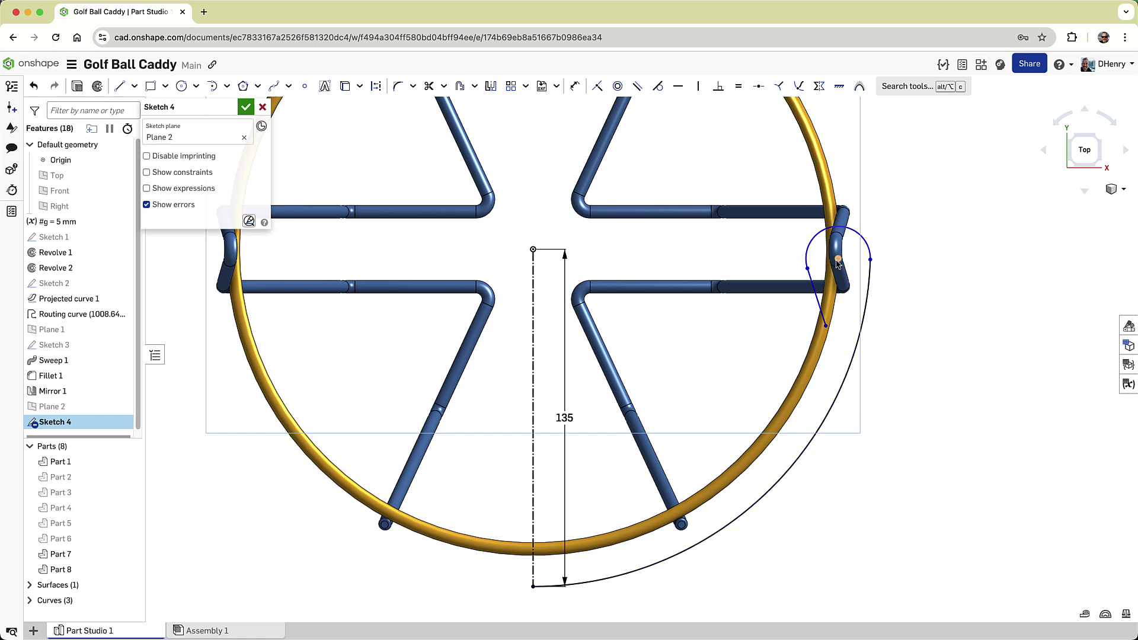
drag(837, 261, 842, 279)
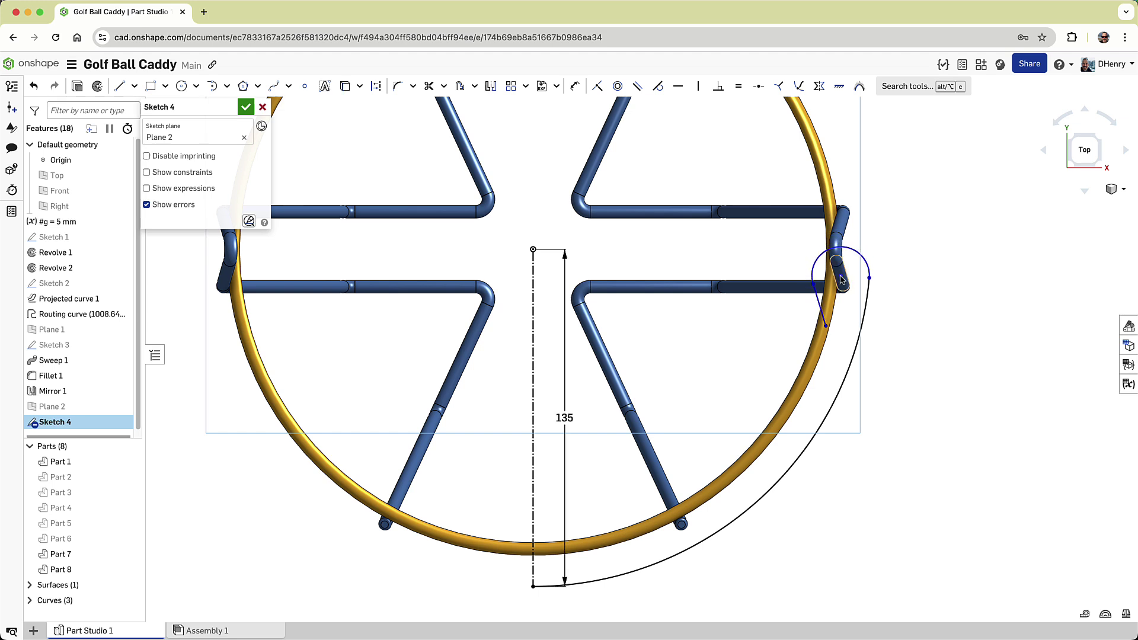
- Dimension the loop arc to radius 10 and the large handle arc to #g
key(d)
click(860, 254)
click(894, 229)
text(10)
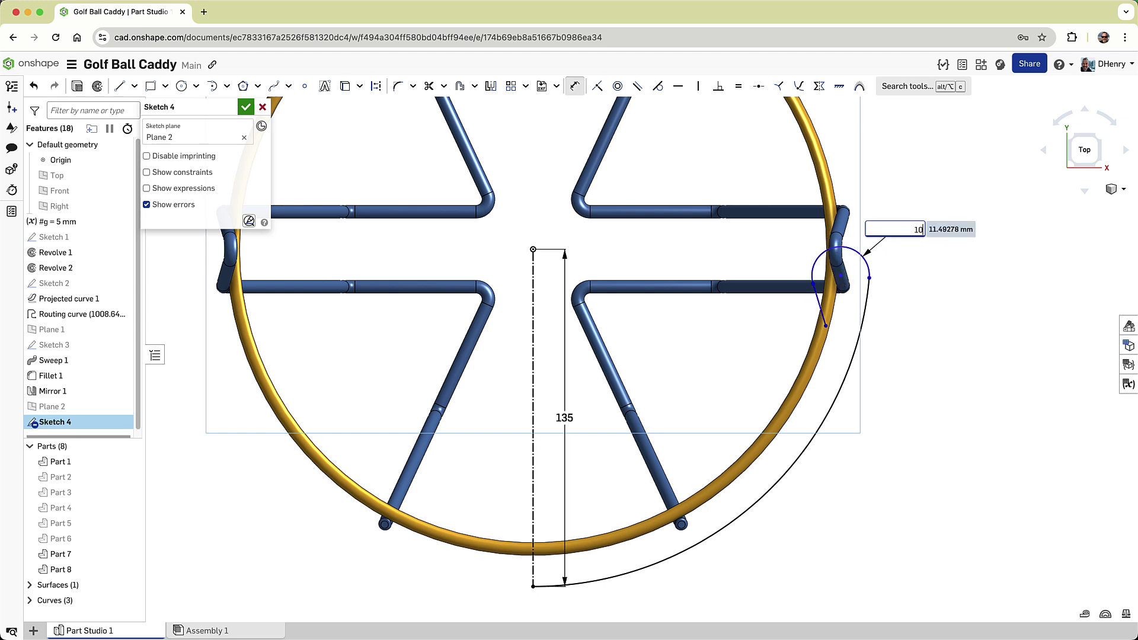
key(Return)
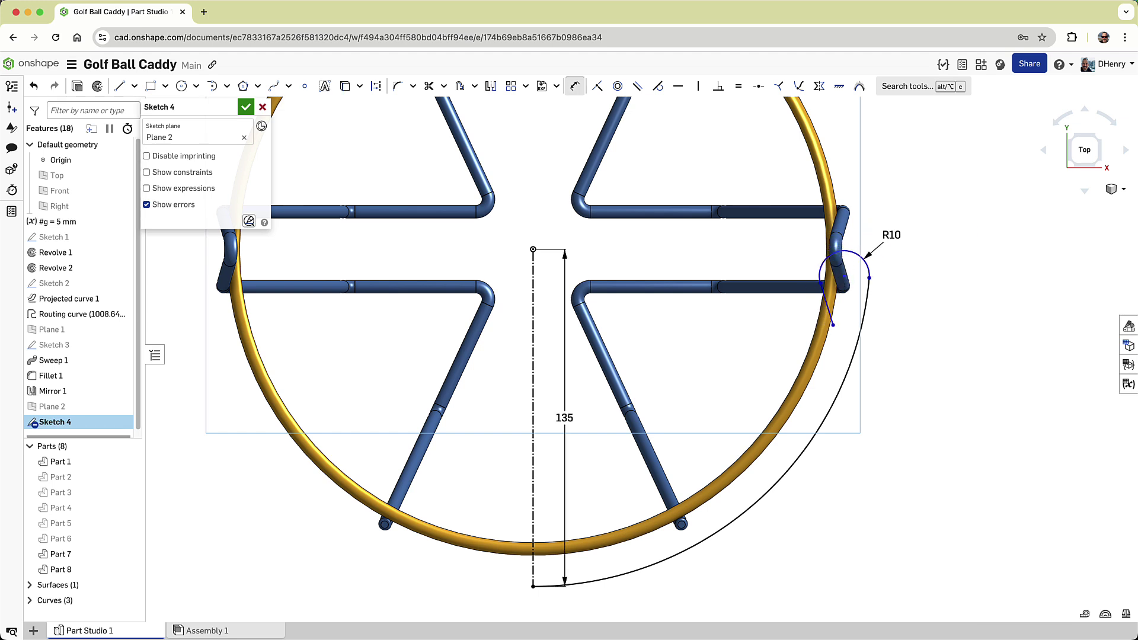
click(863, 339)
click(842, 348)
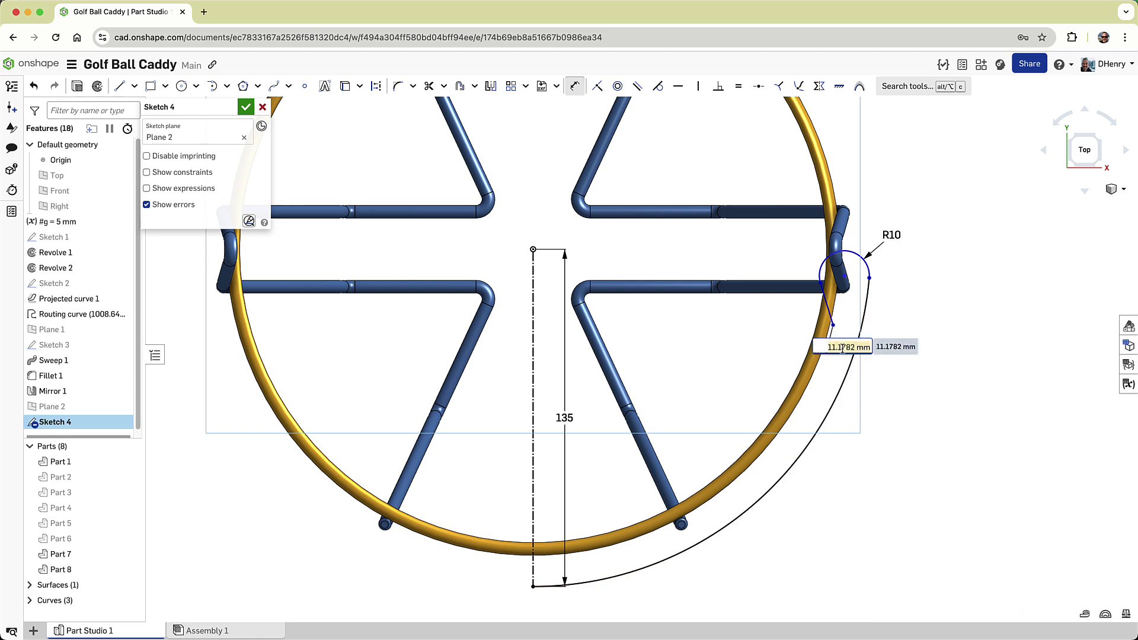
text(#g)
key(Return)
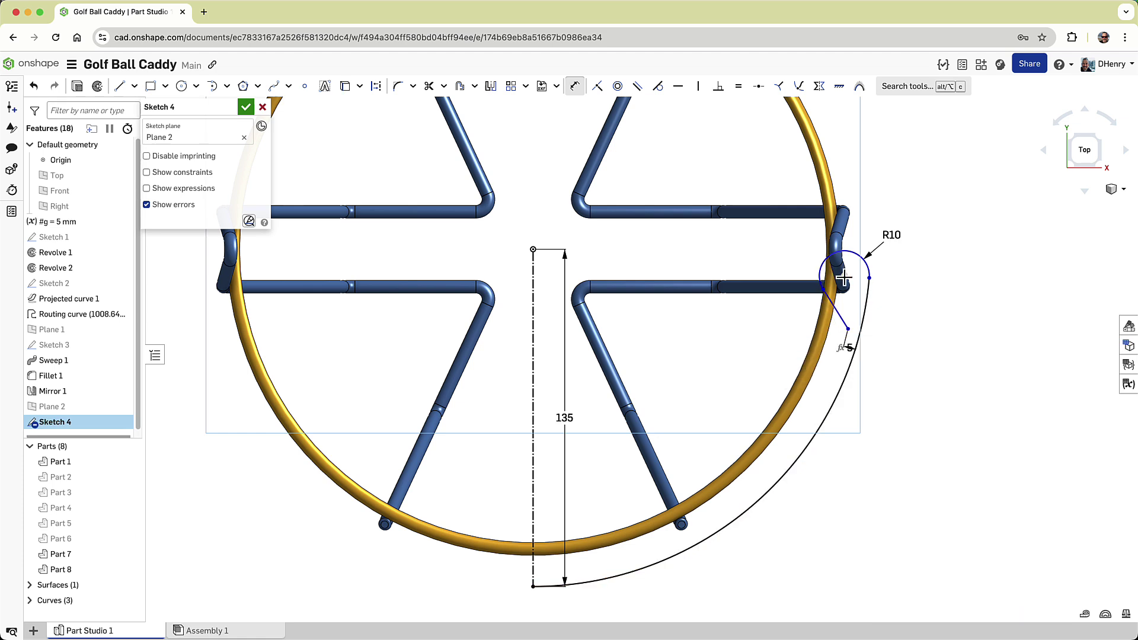
- Add a 6 mm vertical offset for the loop and a 30° angle on the slanted line
key(d)
click(532, 249)
click(869, 278)
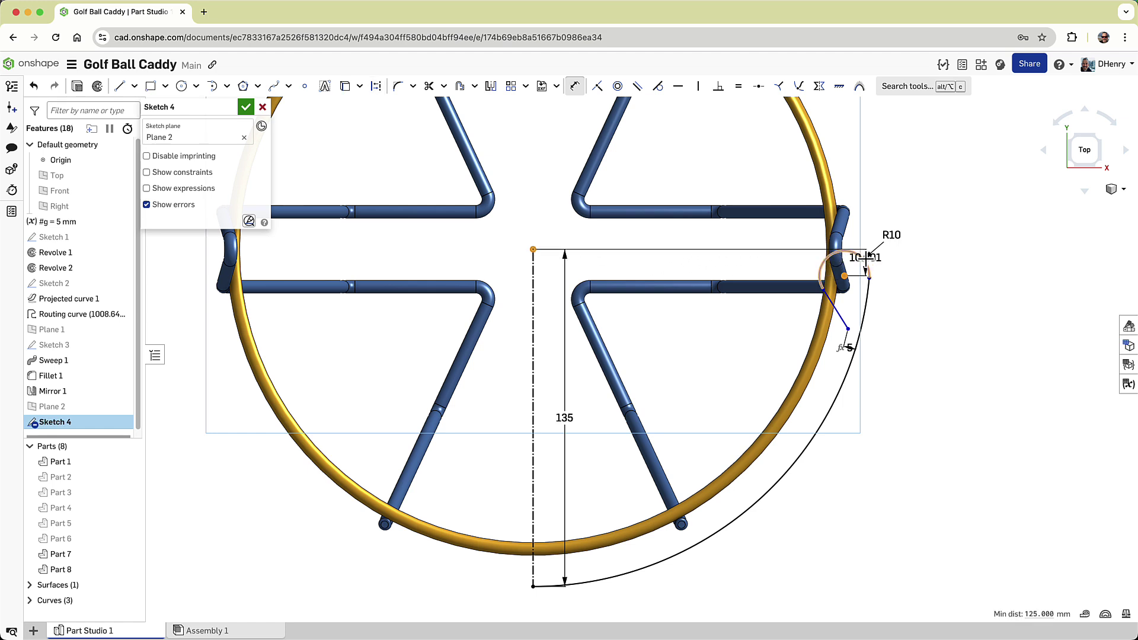
click(930, 262)
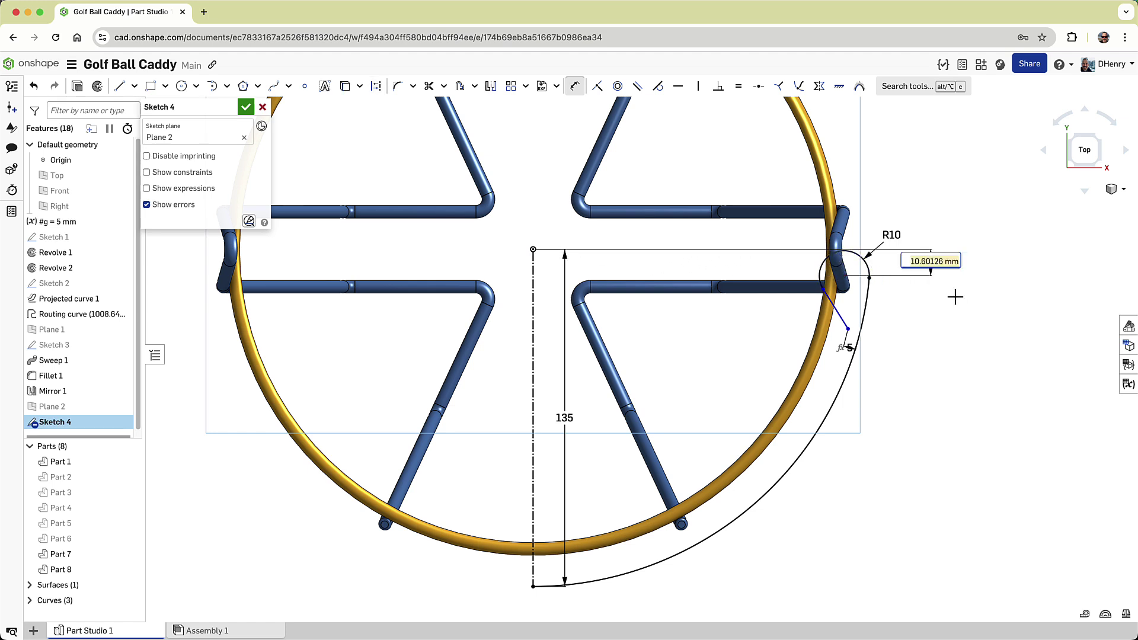
text(6)
key(Return)
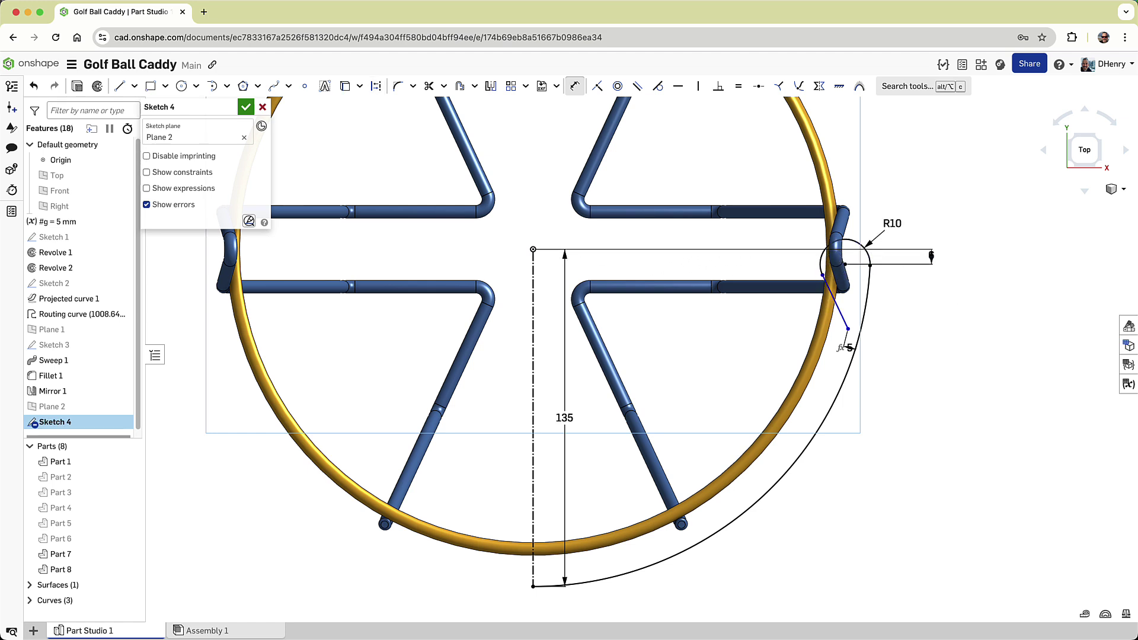
click(836, 304)
click(533, 325)
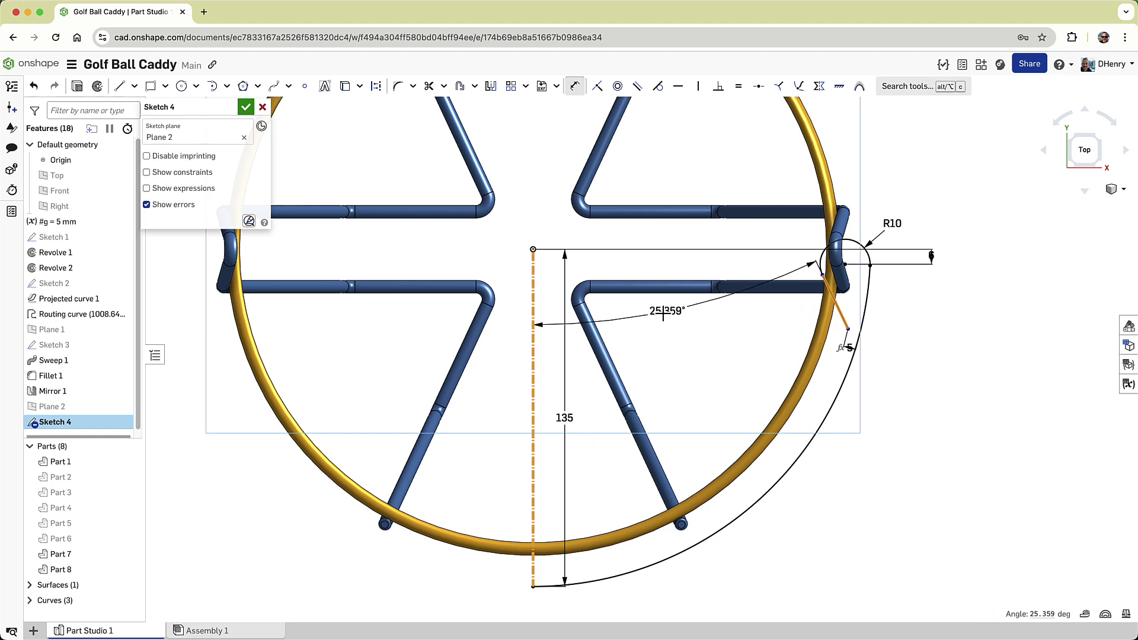
click(662, 315)
text(30)
key(Return)
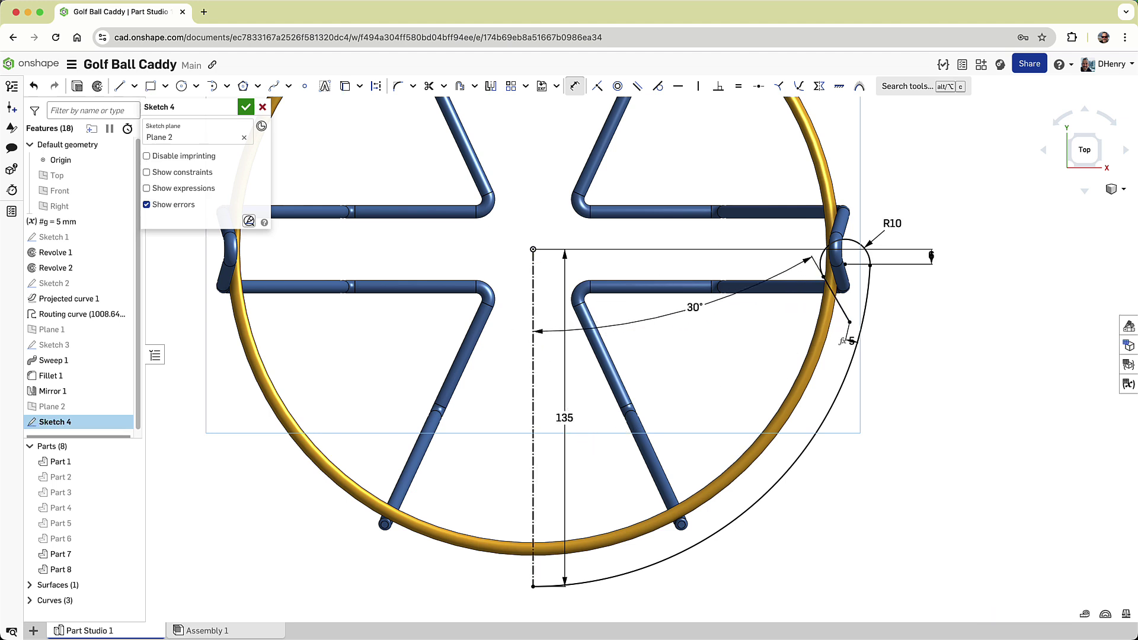
key(f)
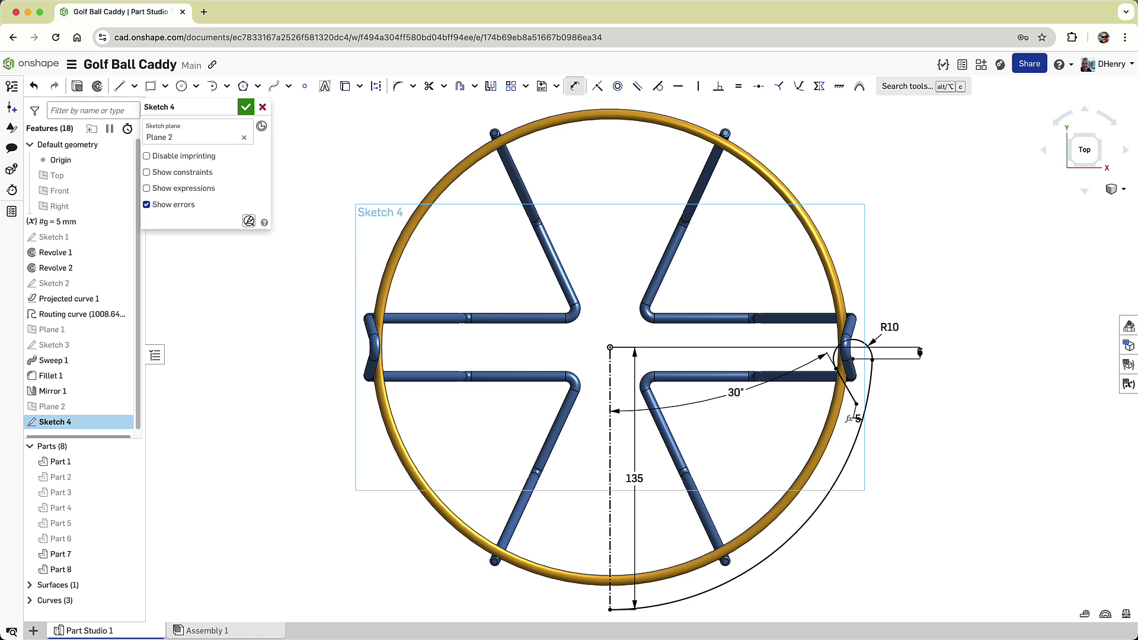
click(1103, 168)
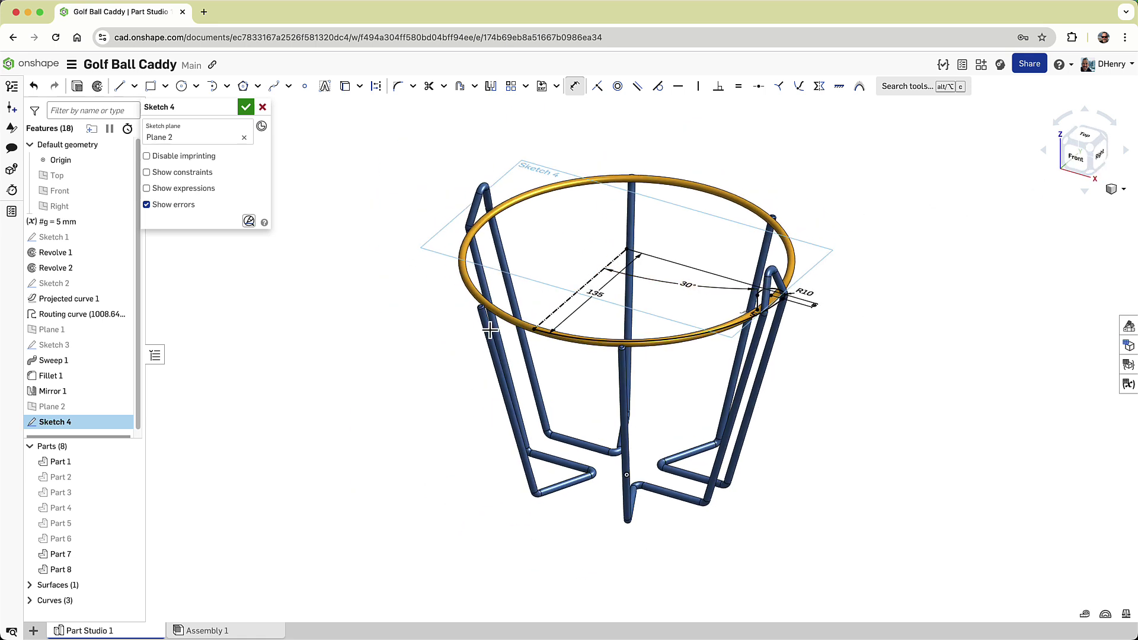
- Finish Sketch 4, then sketch a #g-diameter circle on the Right plane at the curve end
click(245, 107)
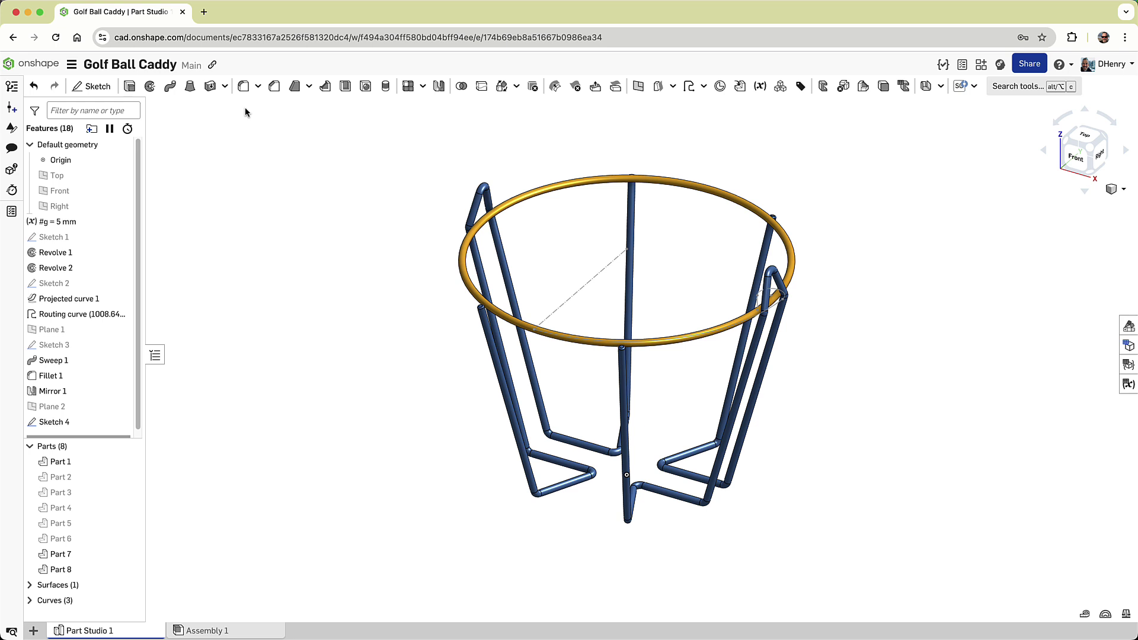
right_drag(440, 268, 447, 307)
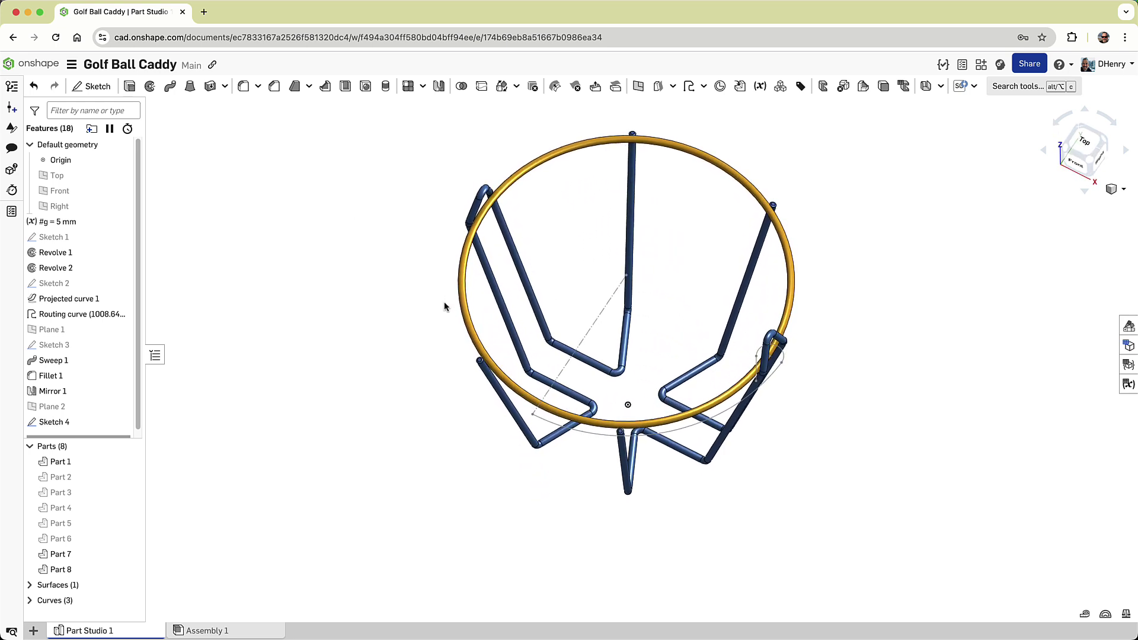
scroll(648, 409, up, 5)
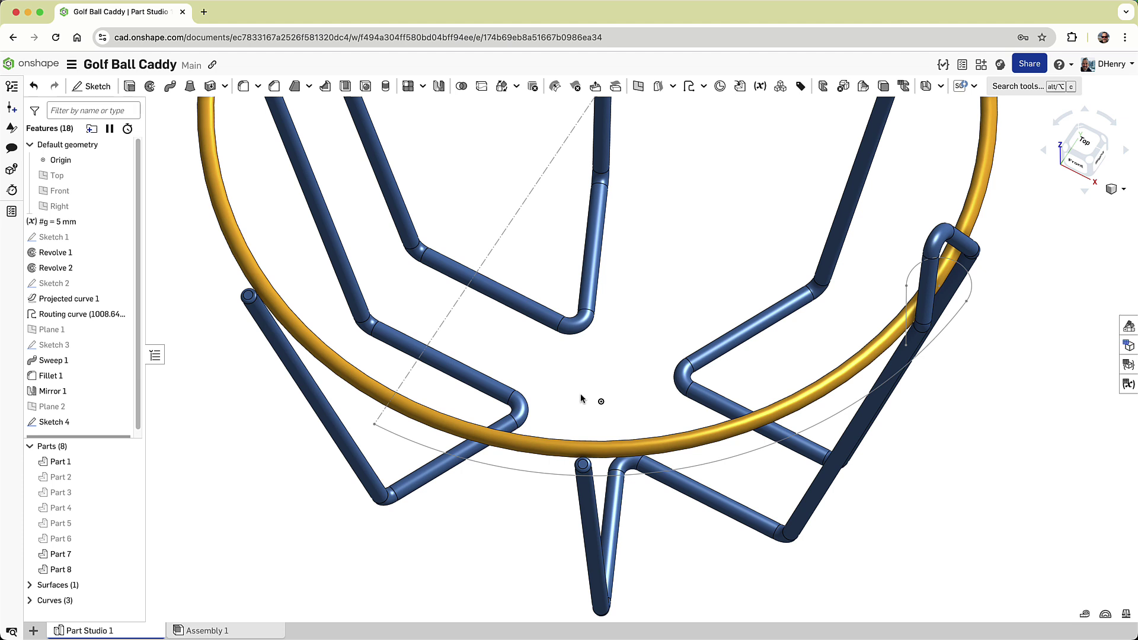
right_click(81, 211)
click(114, 235)
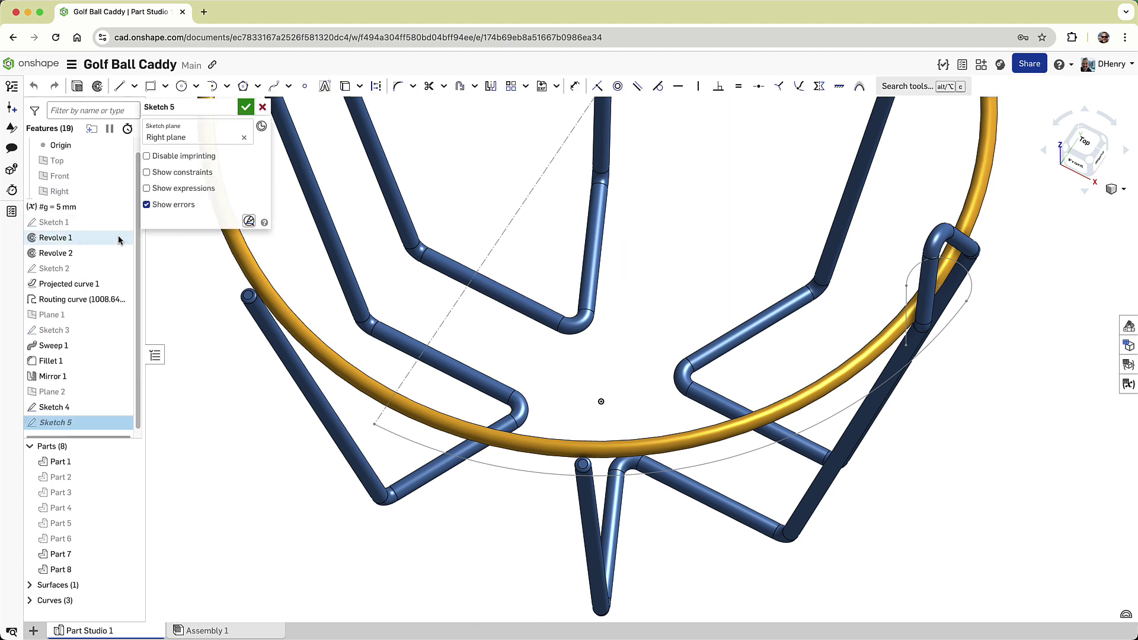
click(183, 95)
click(376, 426)
click(378, 417)
right_drag(375, 417, 364, 446)
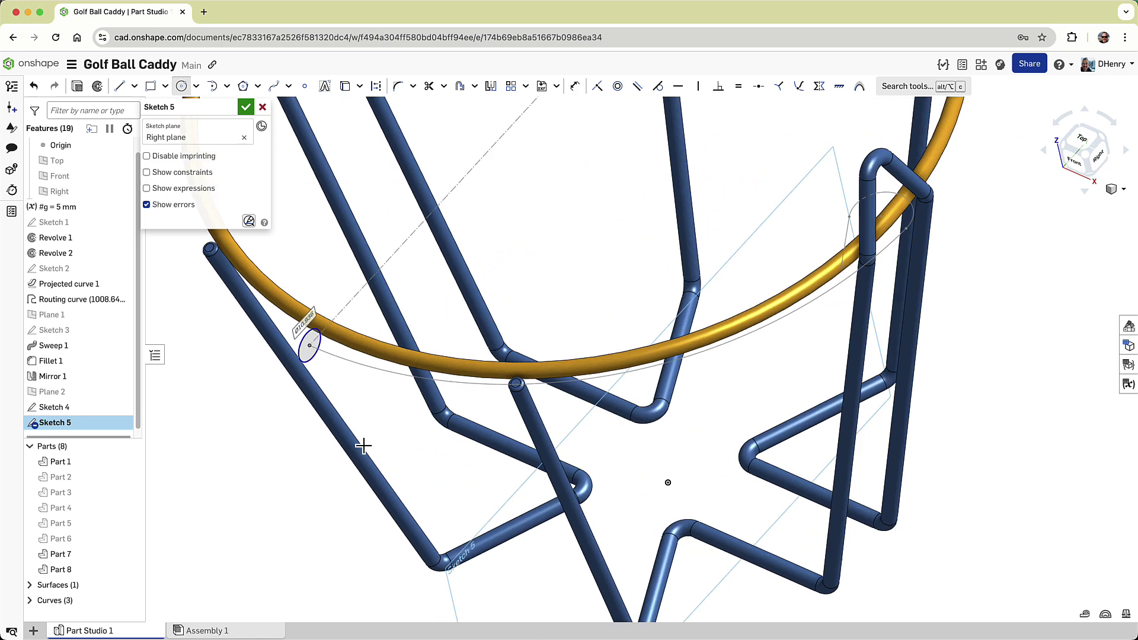
click(574, 86)
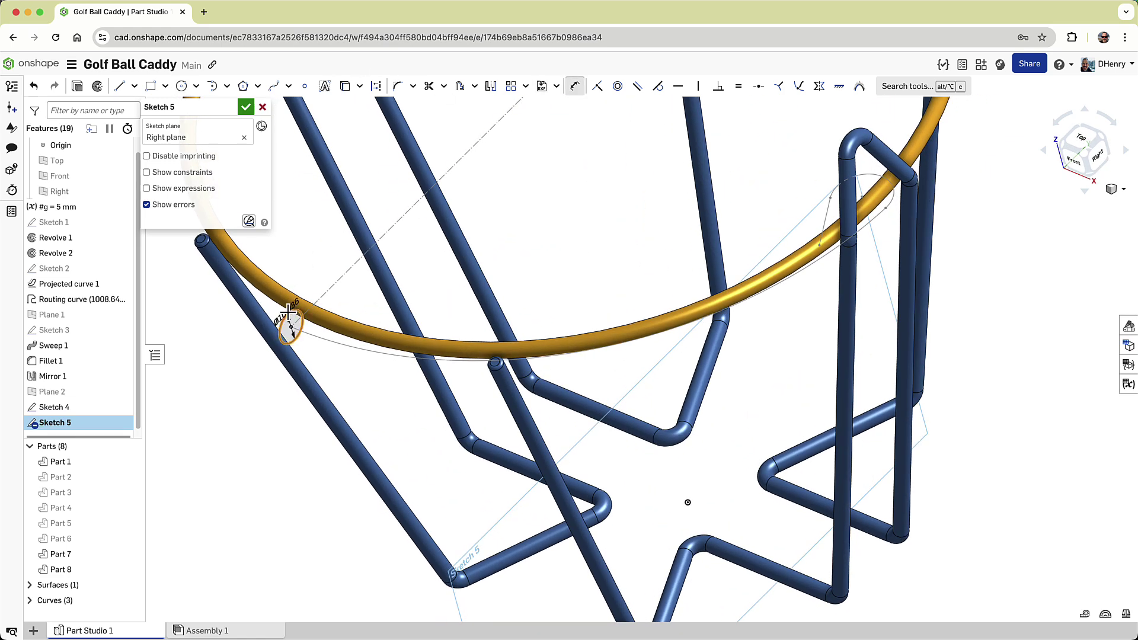
click(288, 310)
click(318, 278)
text(#)
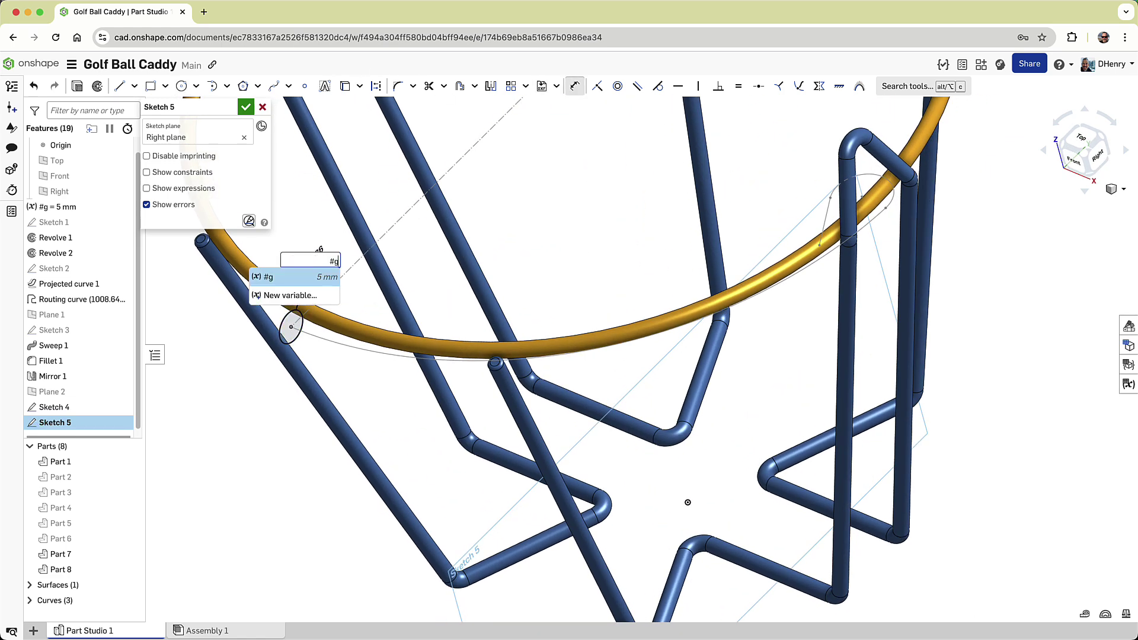
text(g)
key(Return)
click(245, 106)
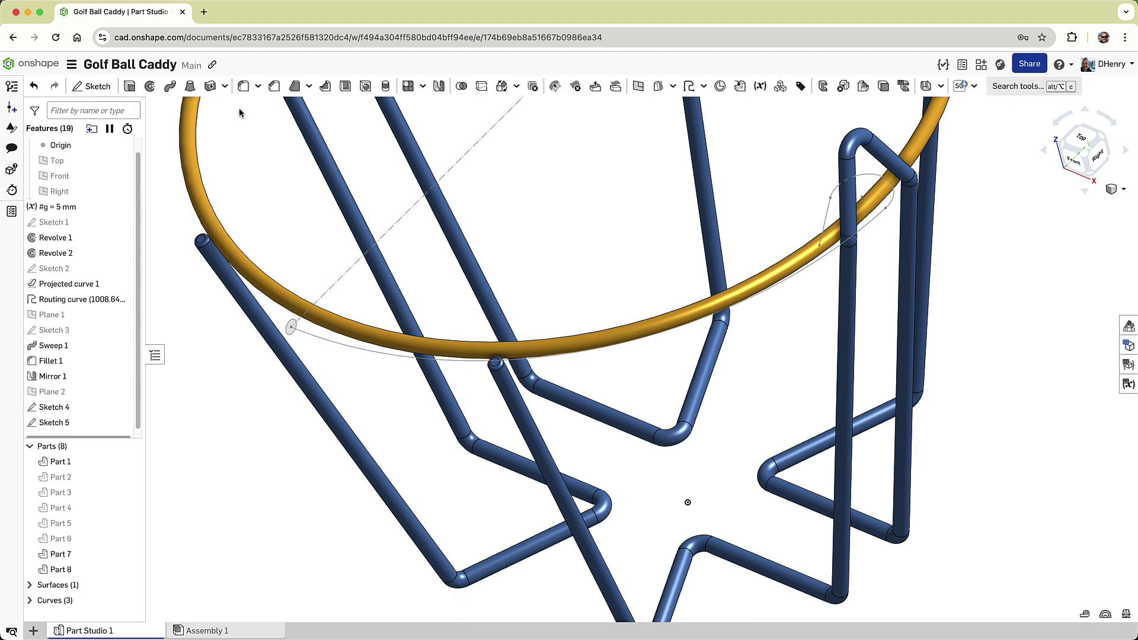
- Sweep the circle along the Sketch 4 handle edges to create wire Part 9
click(170, 86)
click(290, 328)
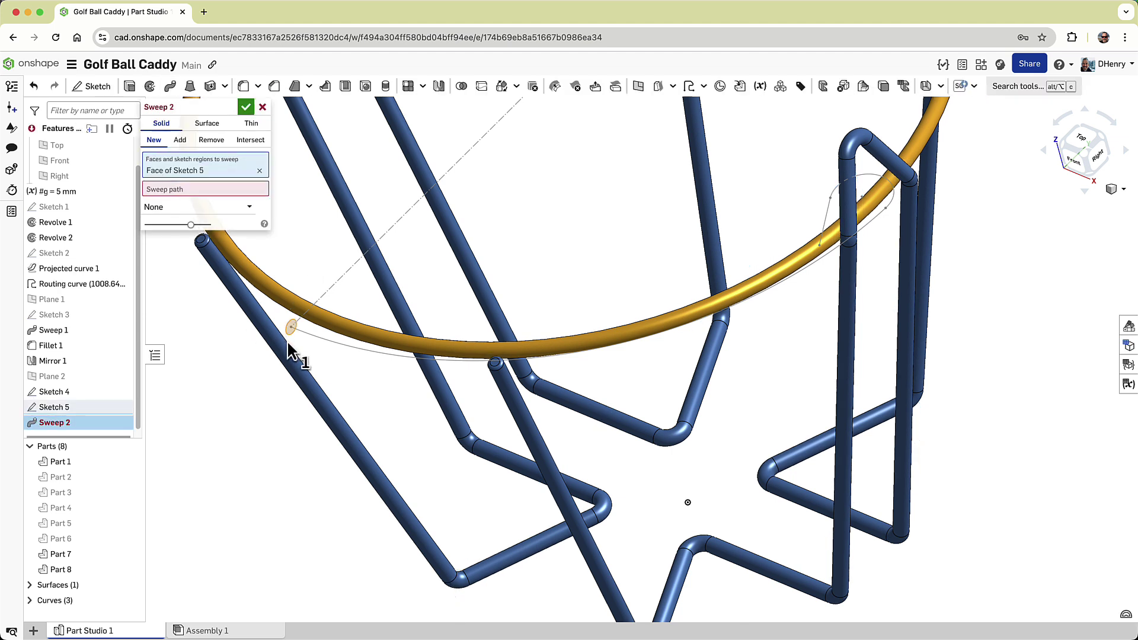
click(195, 188)
click(305, 334)
click(869, 214)
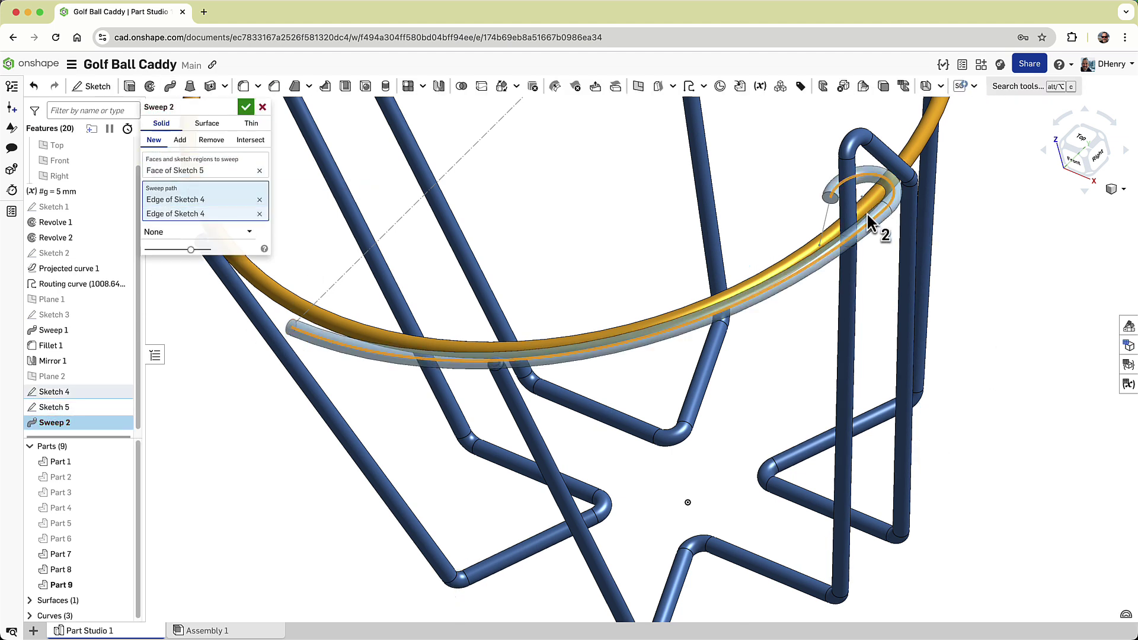
click(825, 221)
click(245, 107)
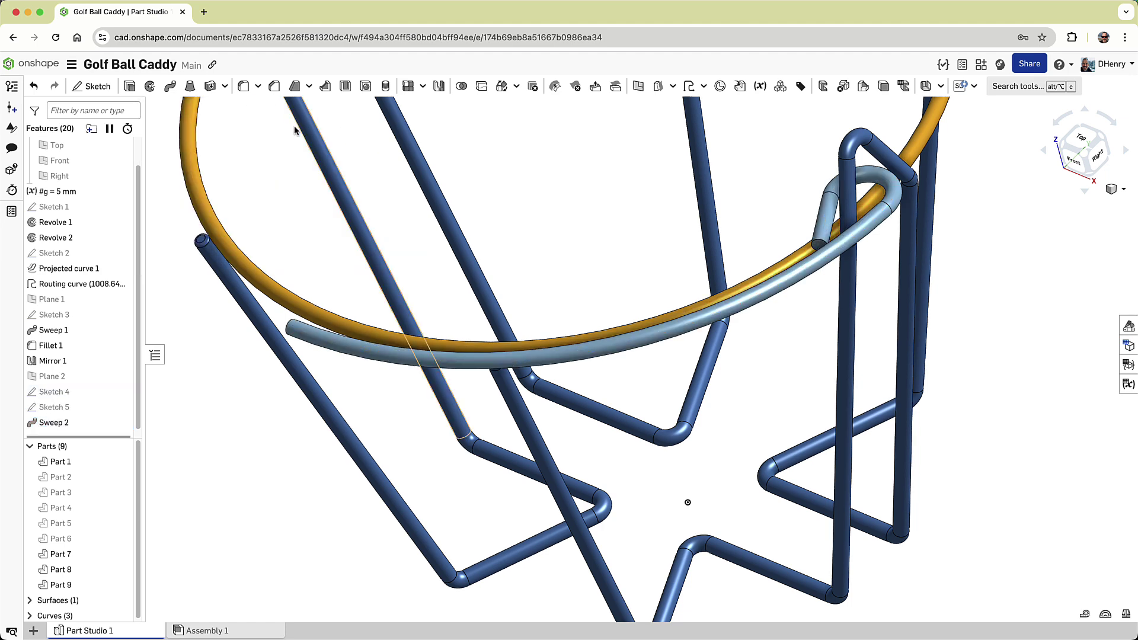
- Colour the new handle wire Part 9 dark blue
click(1082, 157)
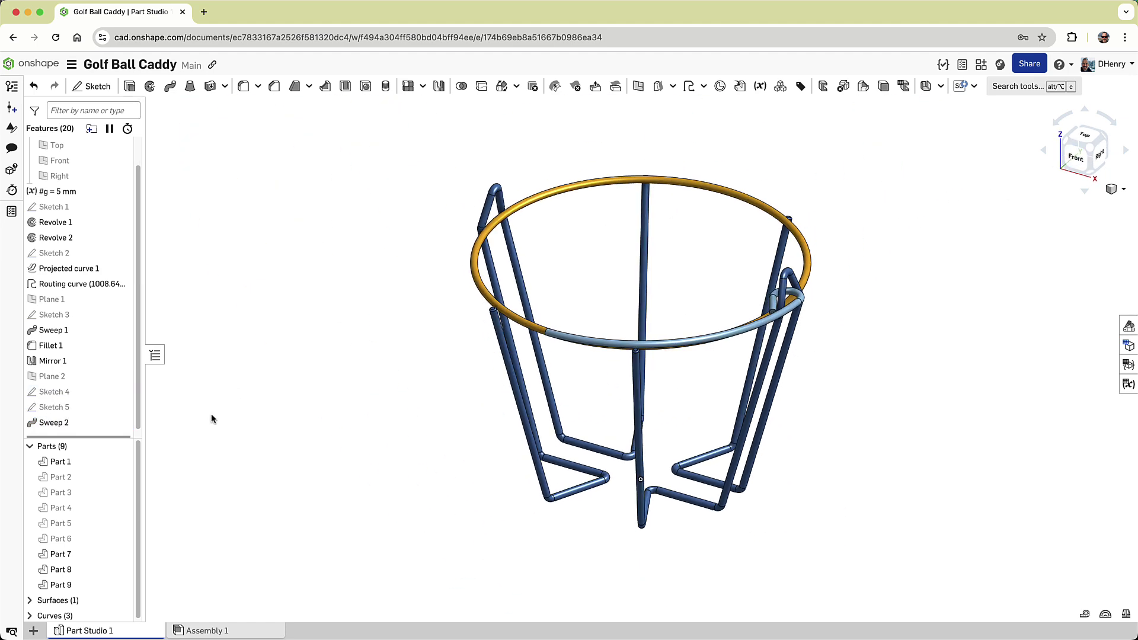
right_click(86, 586)
click(149, 368)
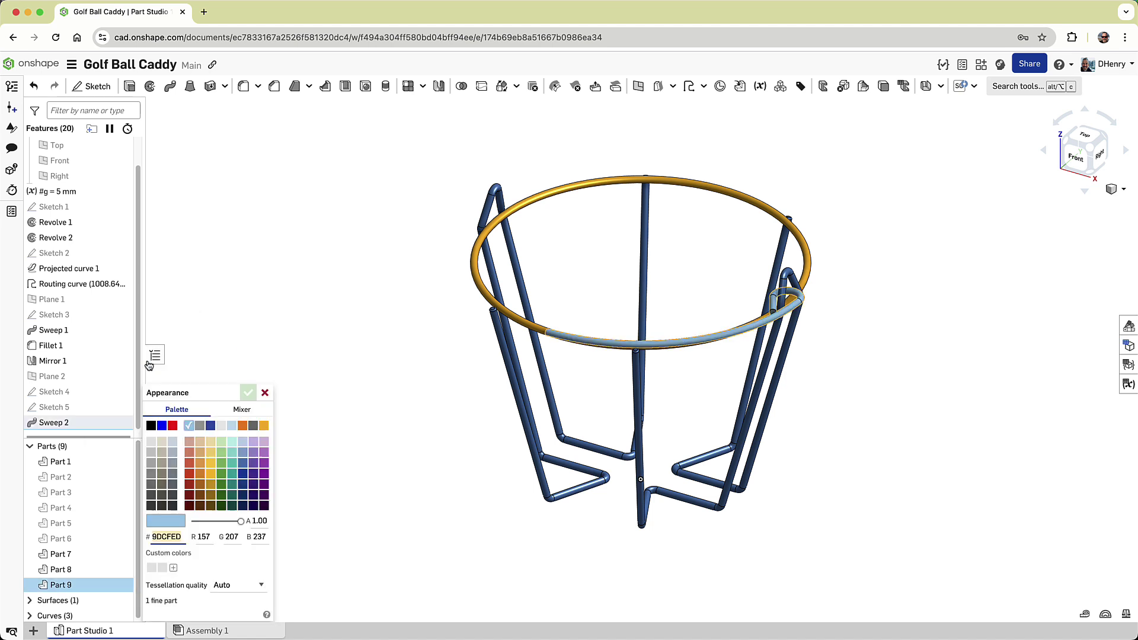
click(248, 472)
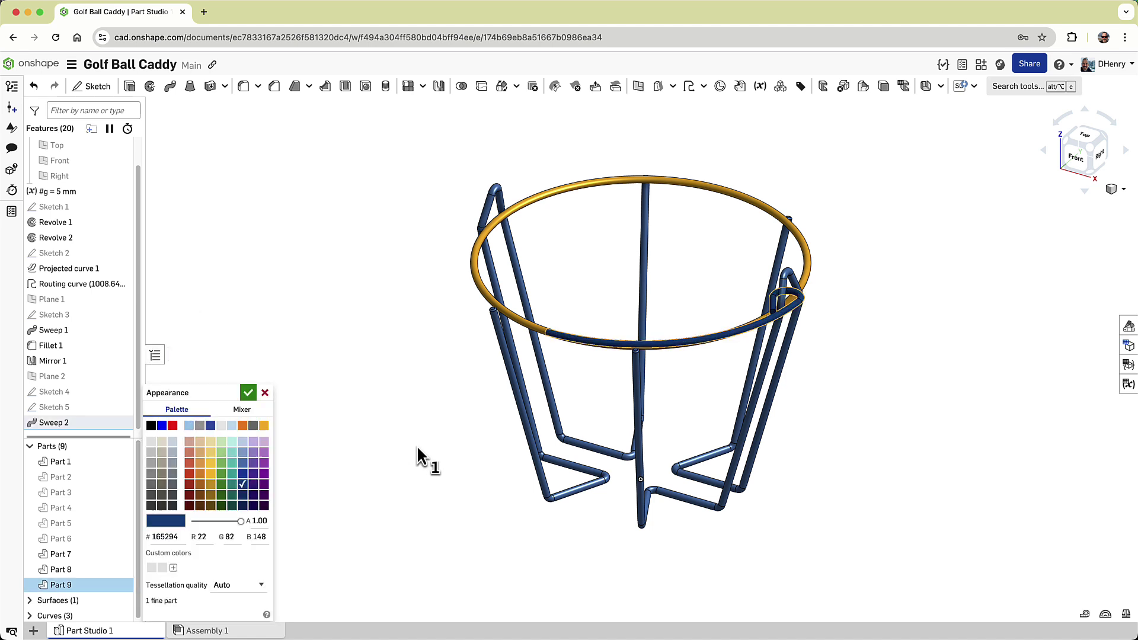
click(248, 392)
- Move Mirror 1 below Sweep 2 and add the handle tube, merging the copy into Part 8
right_drag(370, 403, 380, 426)
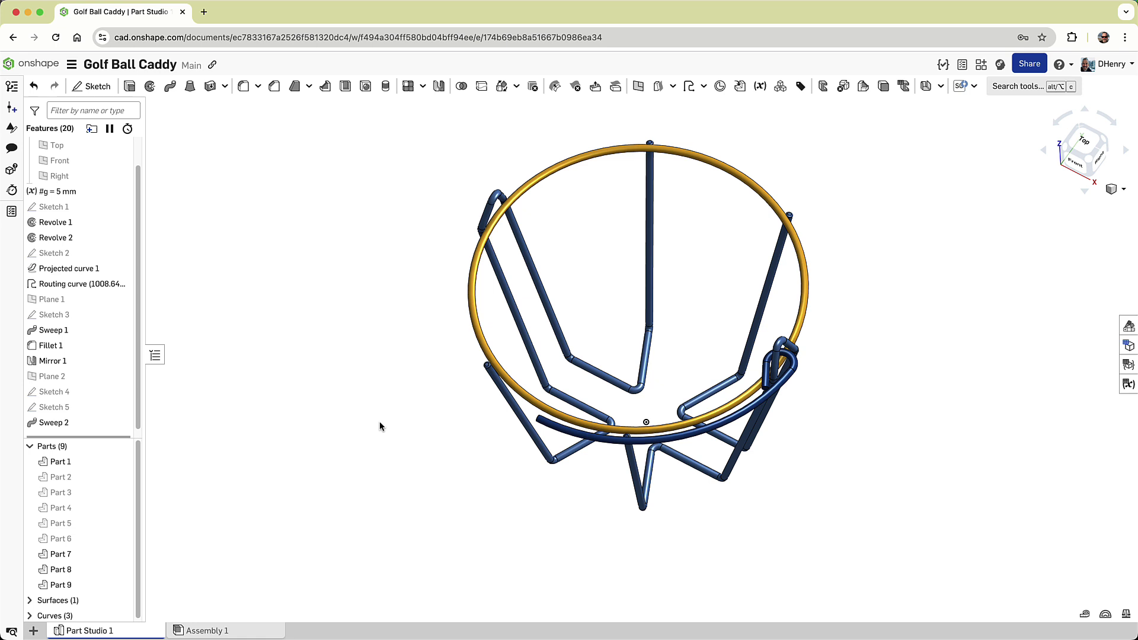
drag(76, 361, 80, 425)
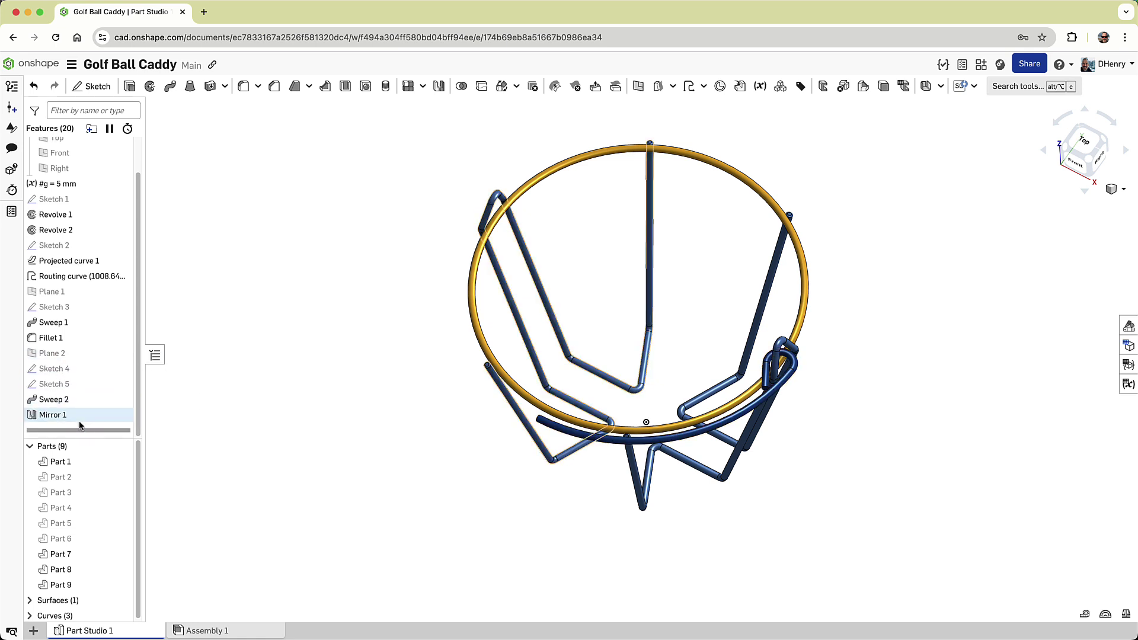
right_click(77, 420)
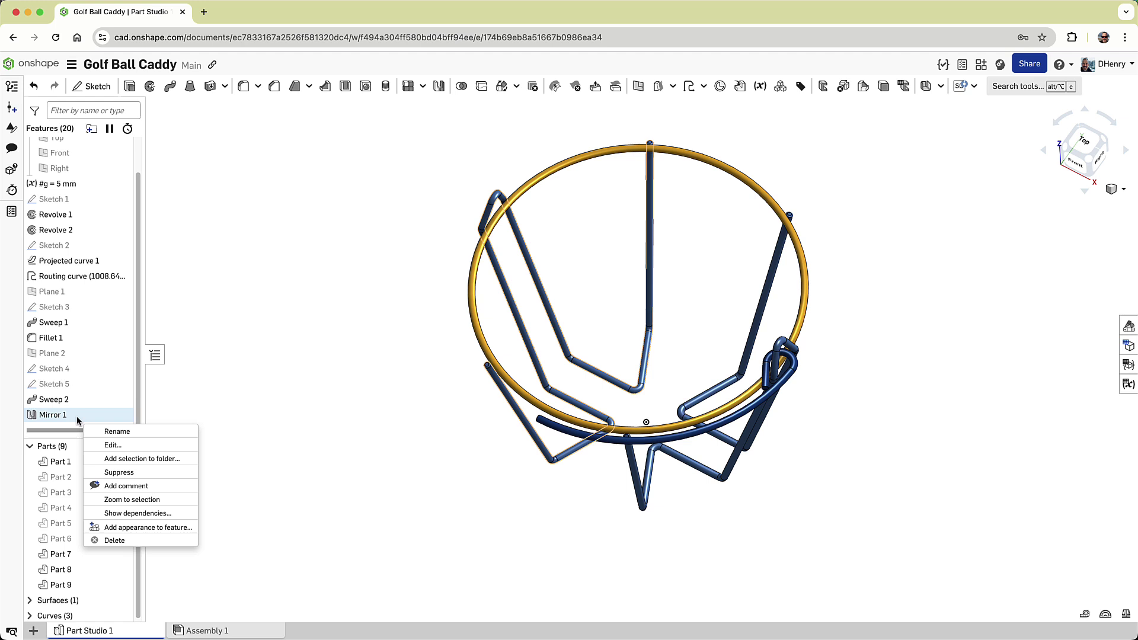
click(100, 445)
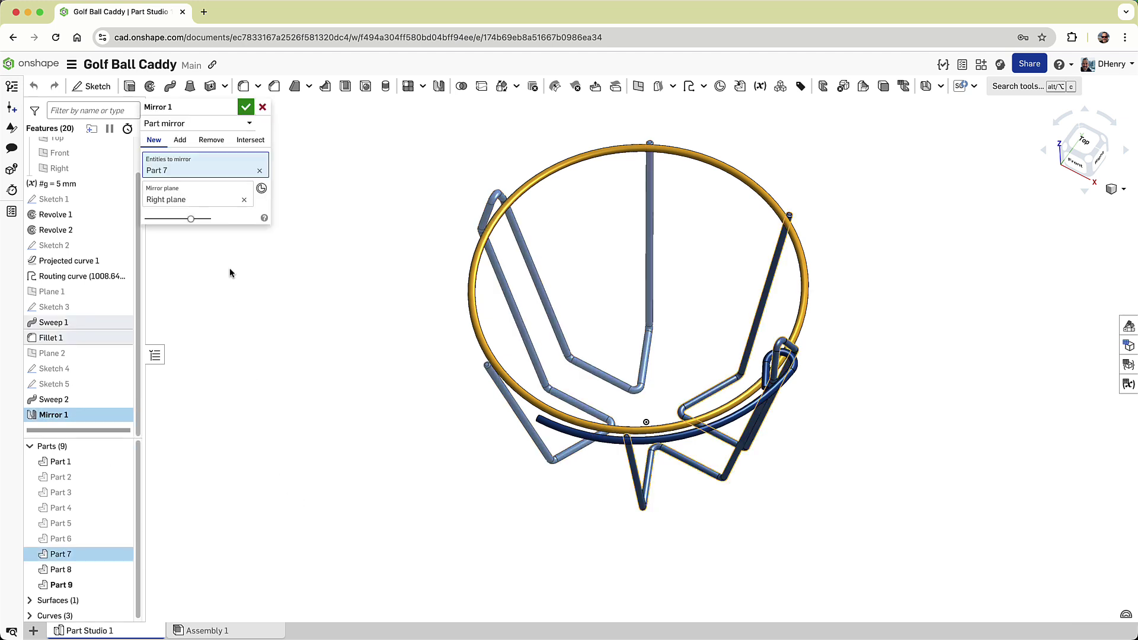
click(546, 422)
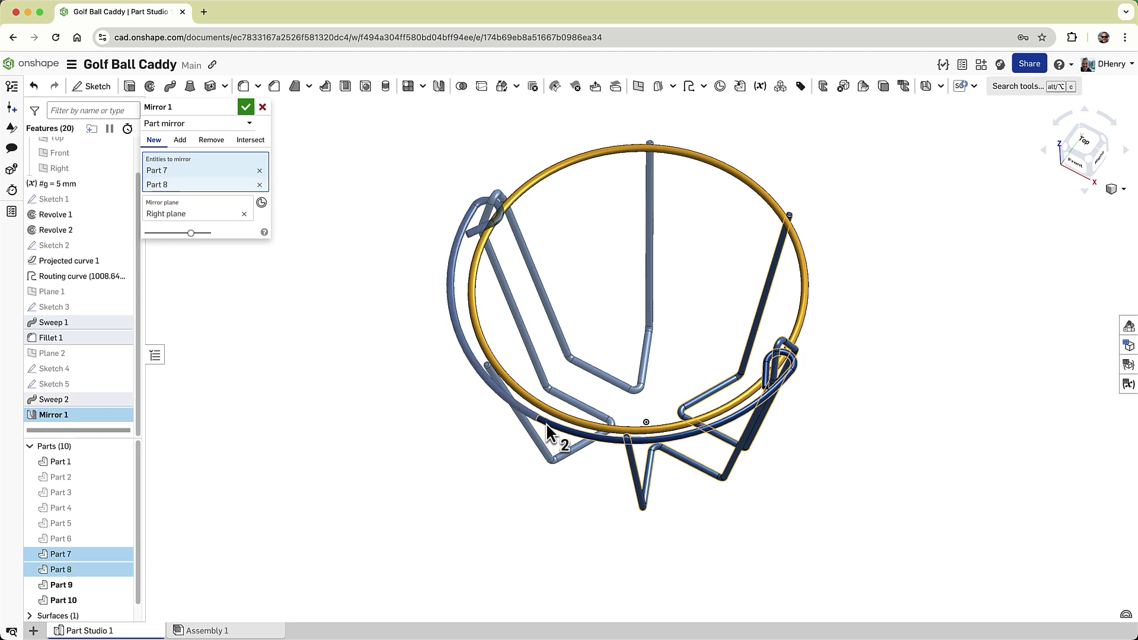
click(178, 140)
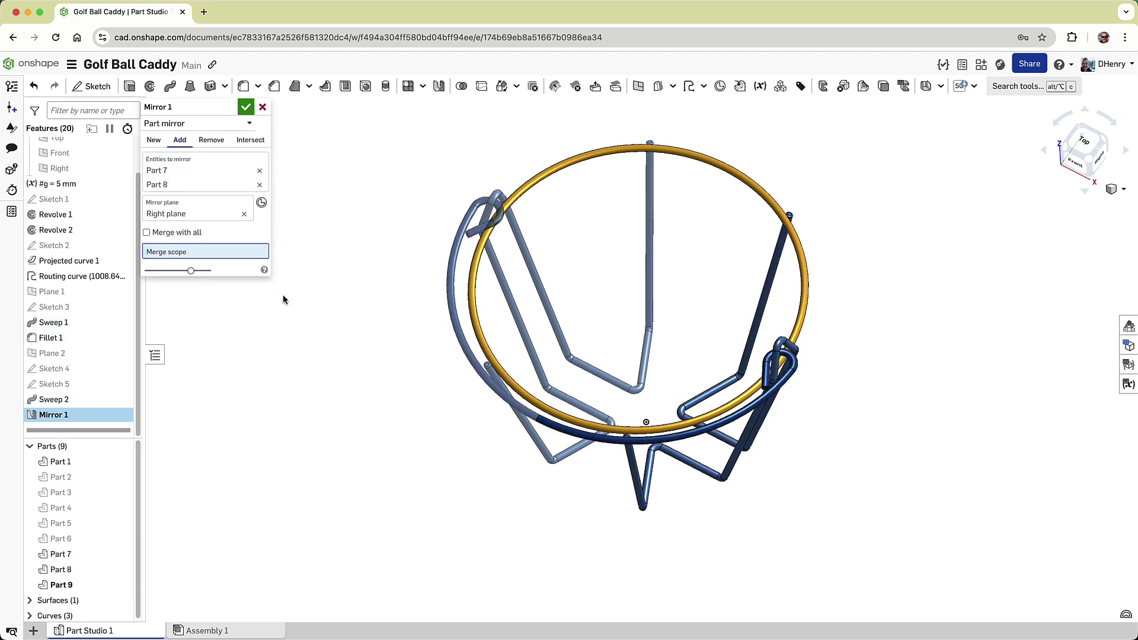
click(550, 423)
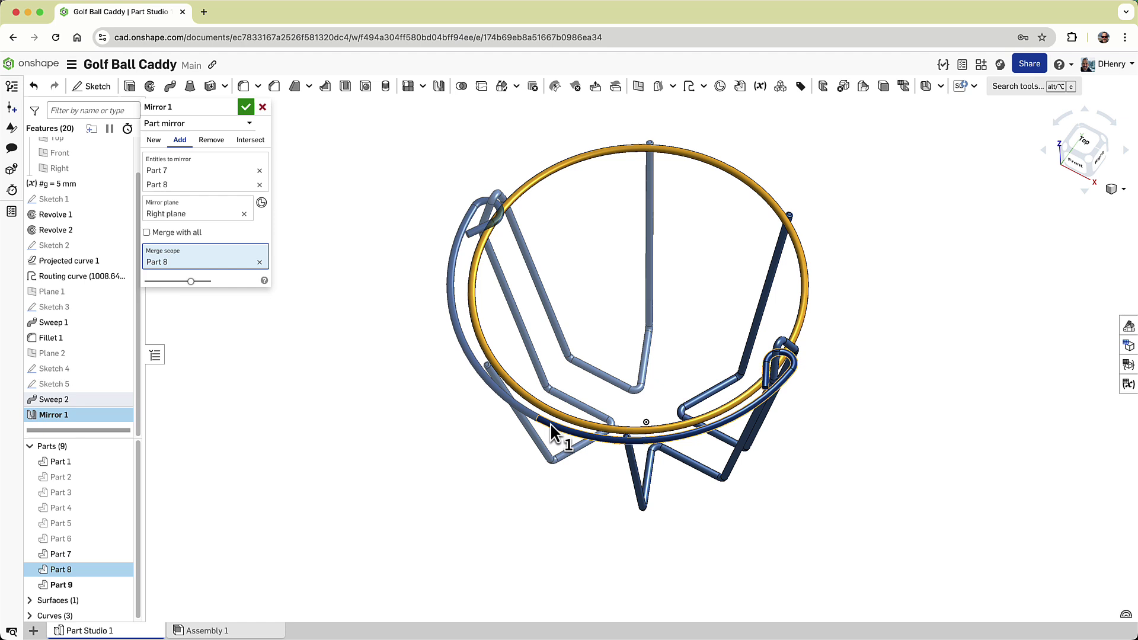
click(246, 107)
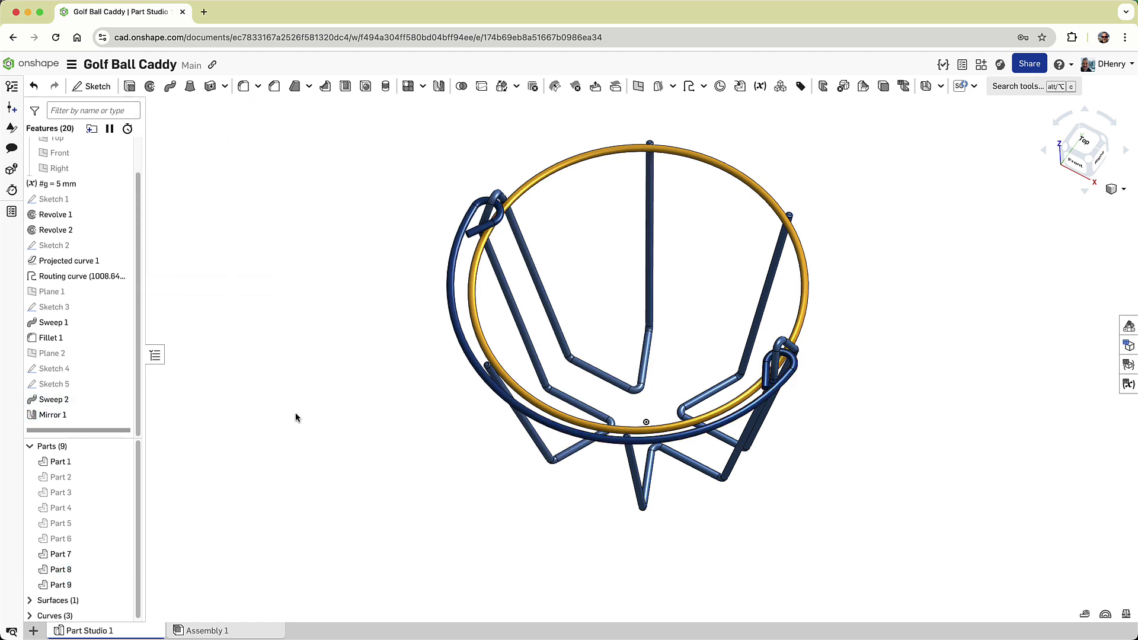
right_drag(296, 418, 302, 401)
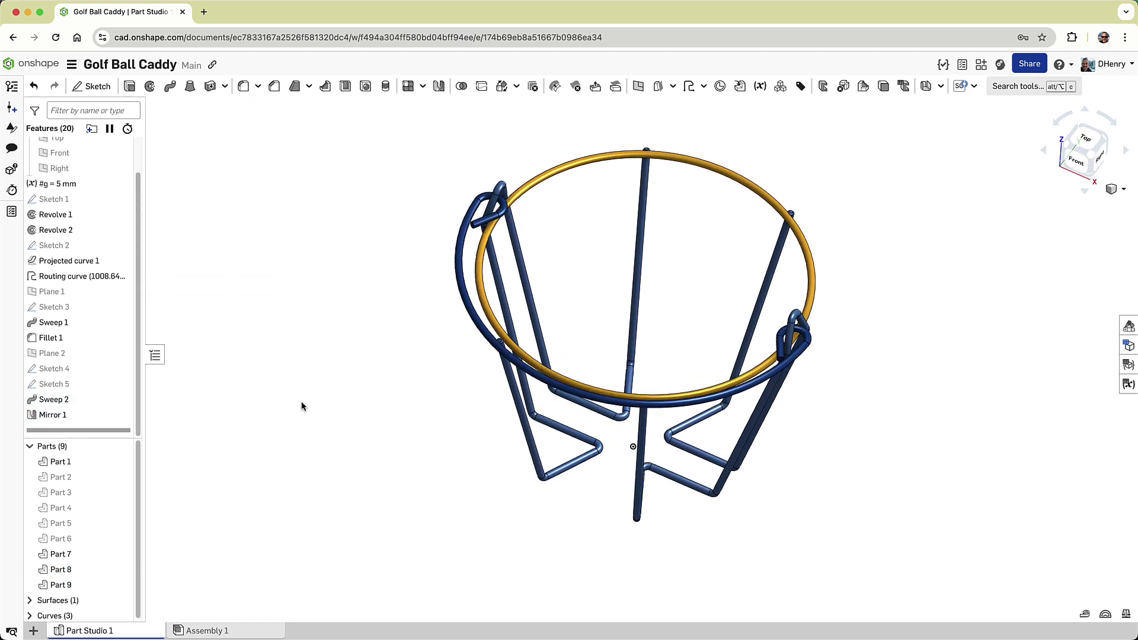
- Show all hidden basket parts, recolour Parts 7 and 9 gold FAB601, and return to isometric
right_click(268, 305)
click(280, 323)
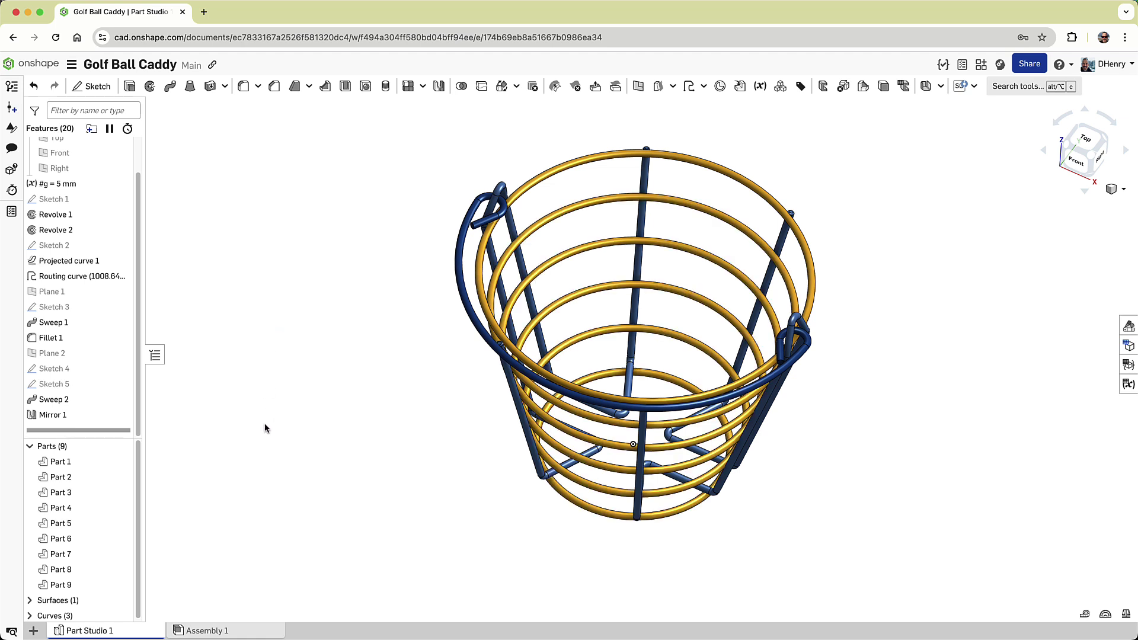
click(65, 586)
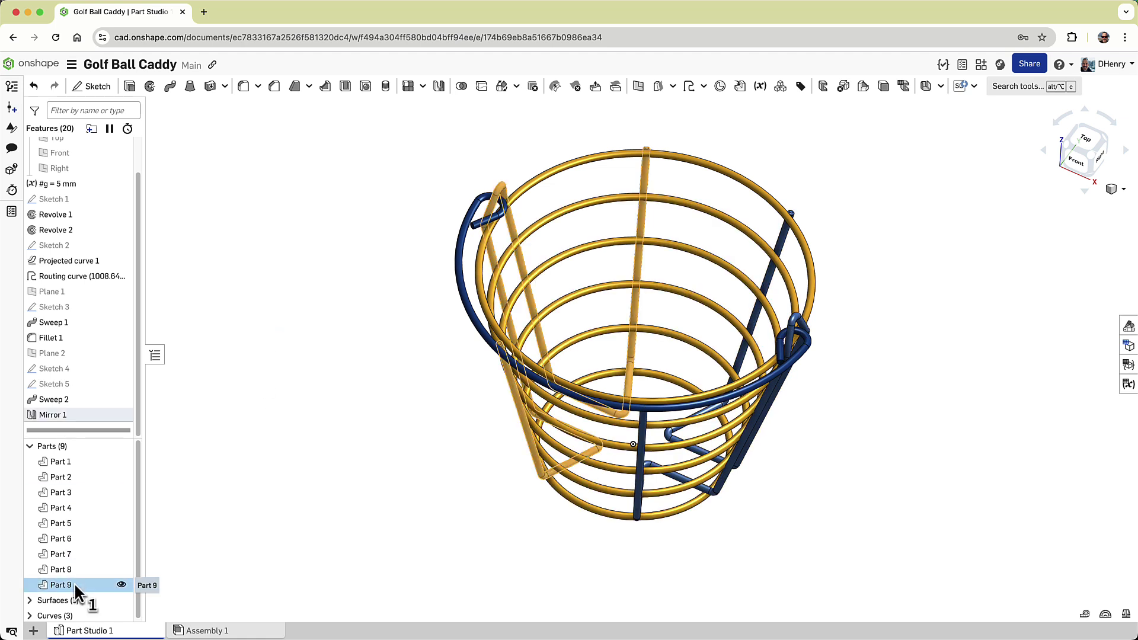
click(75, 559)
right_click(76, 560)
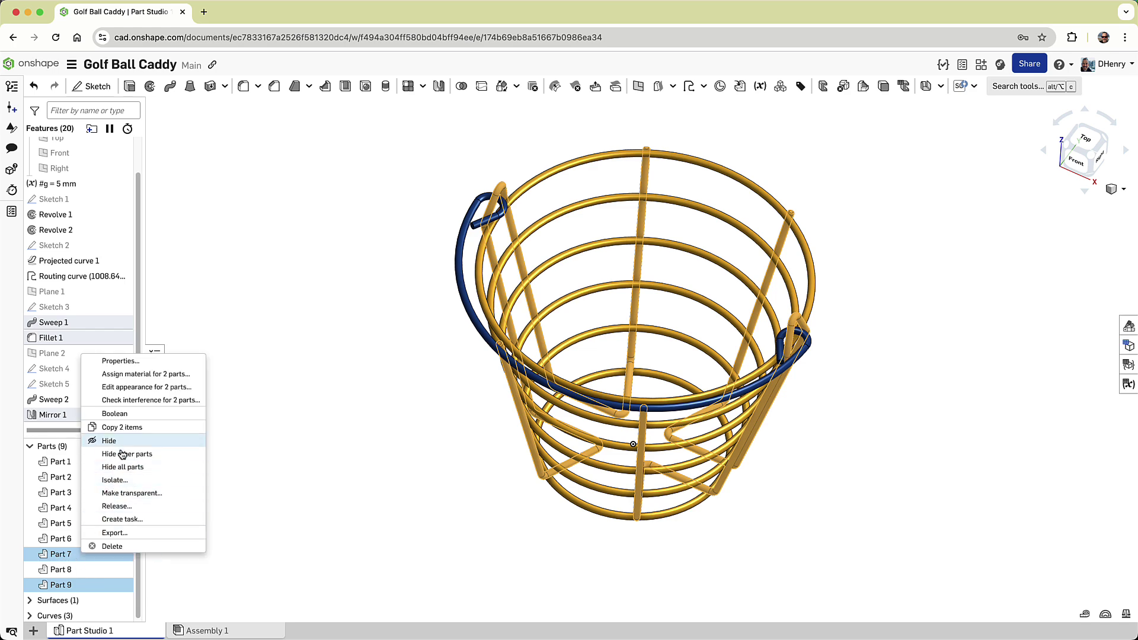
click(135, 392)
click(263, 425)
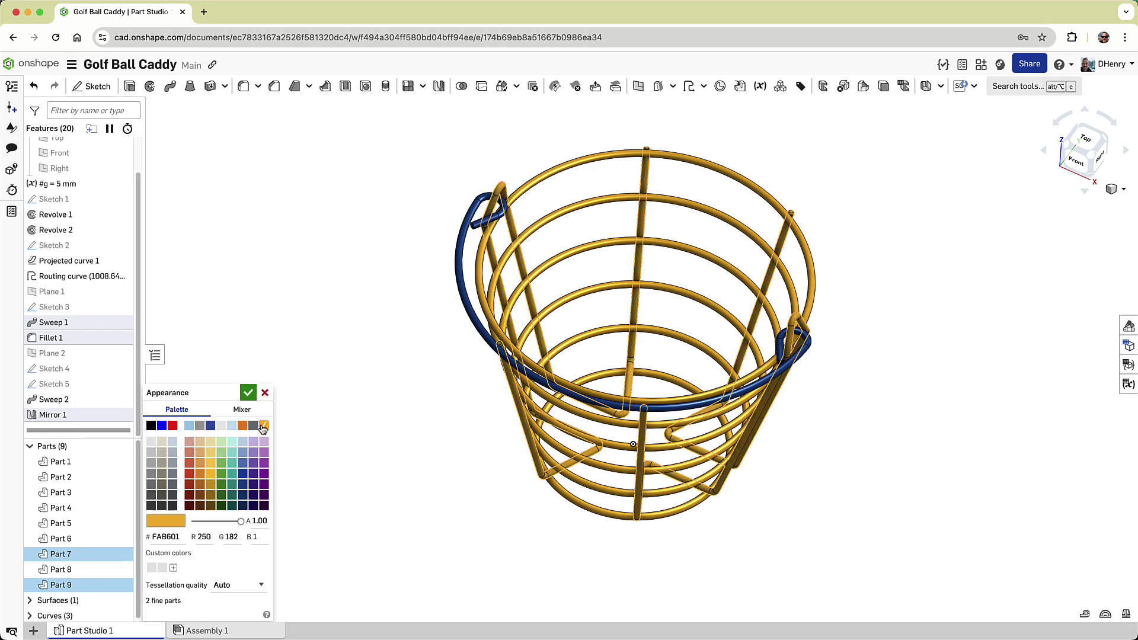
click(248, 395)
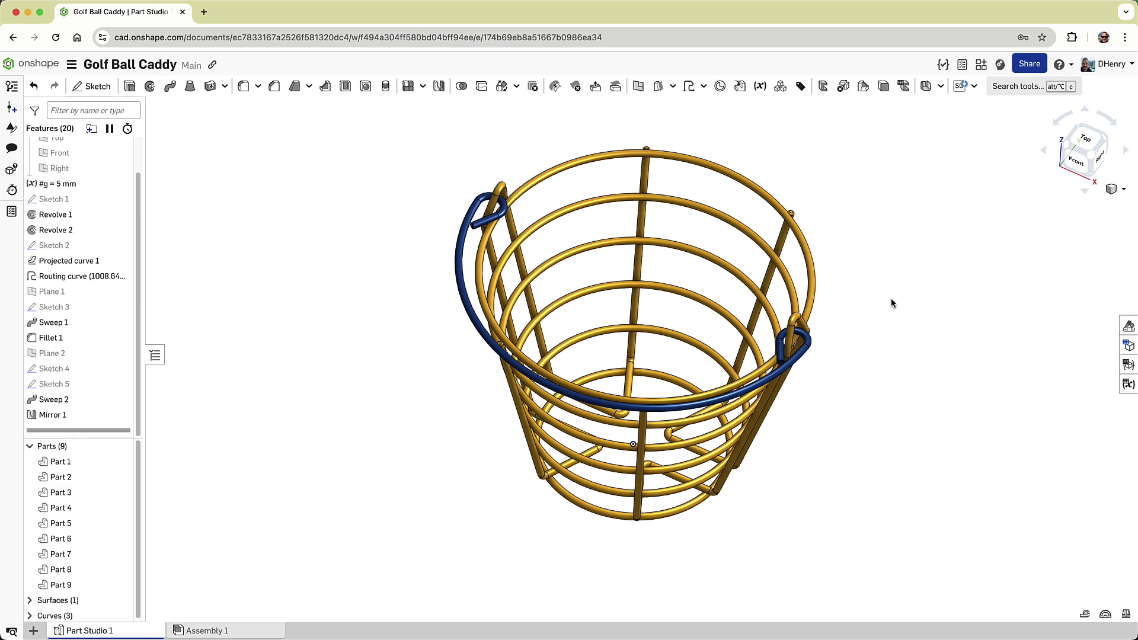
click(1090, 155)
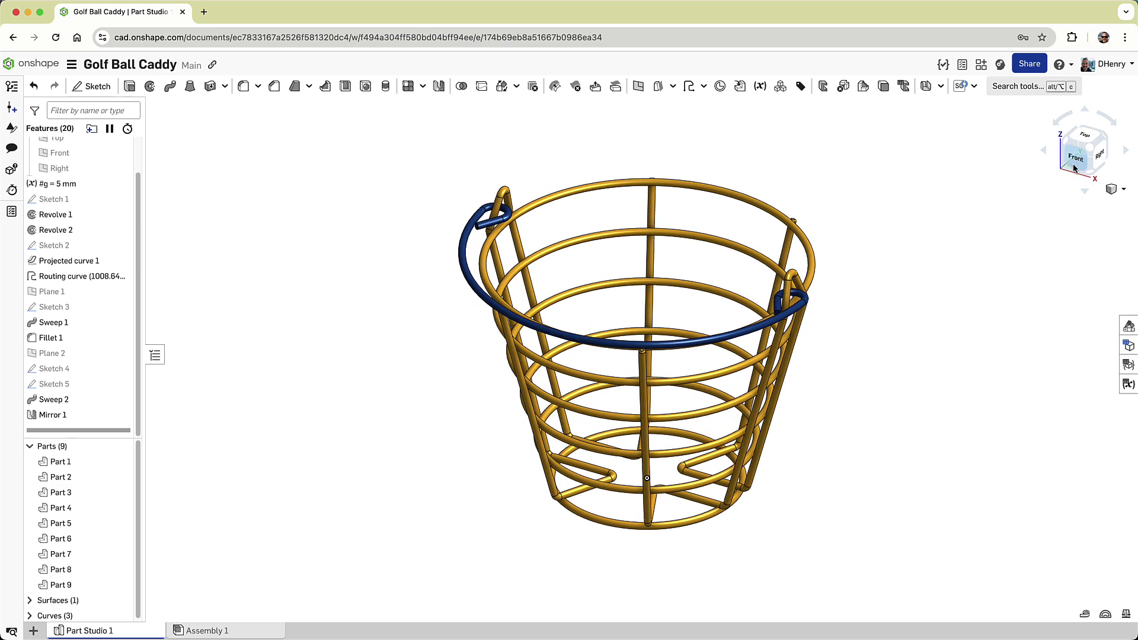
- Share the Golf Ball Caddy document with the collaborator, allowing edit, copy, export and comment
click(1031, 69)
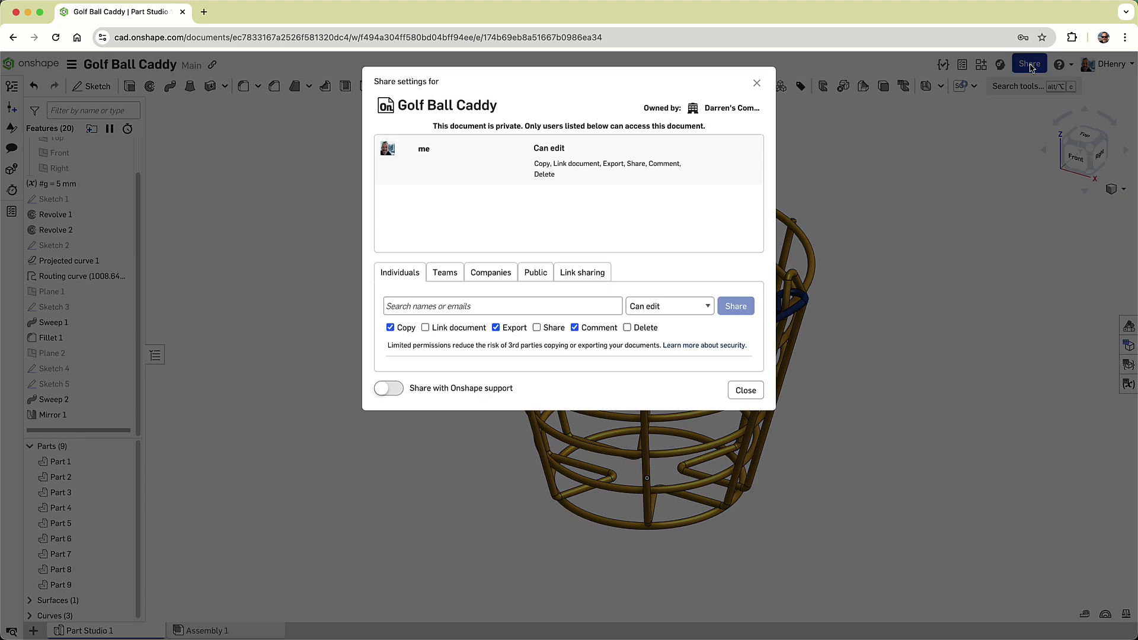
click(502, 301)
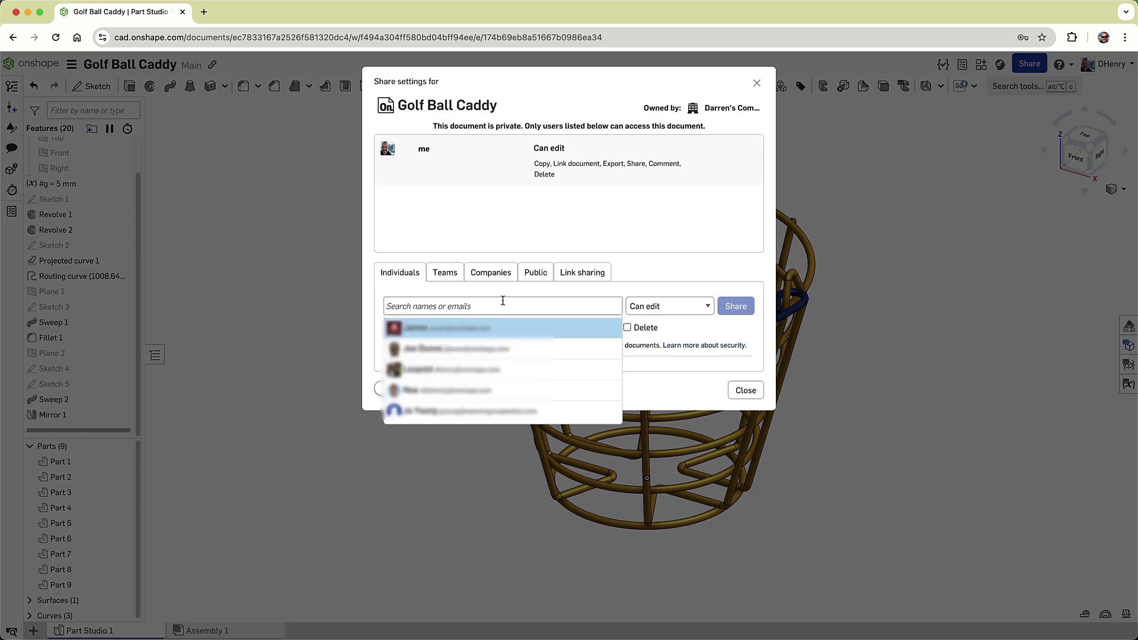
text(leo)
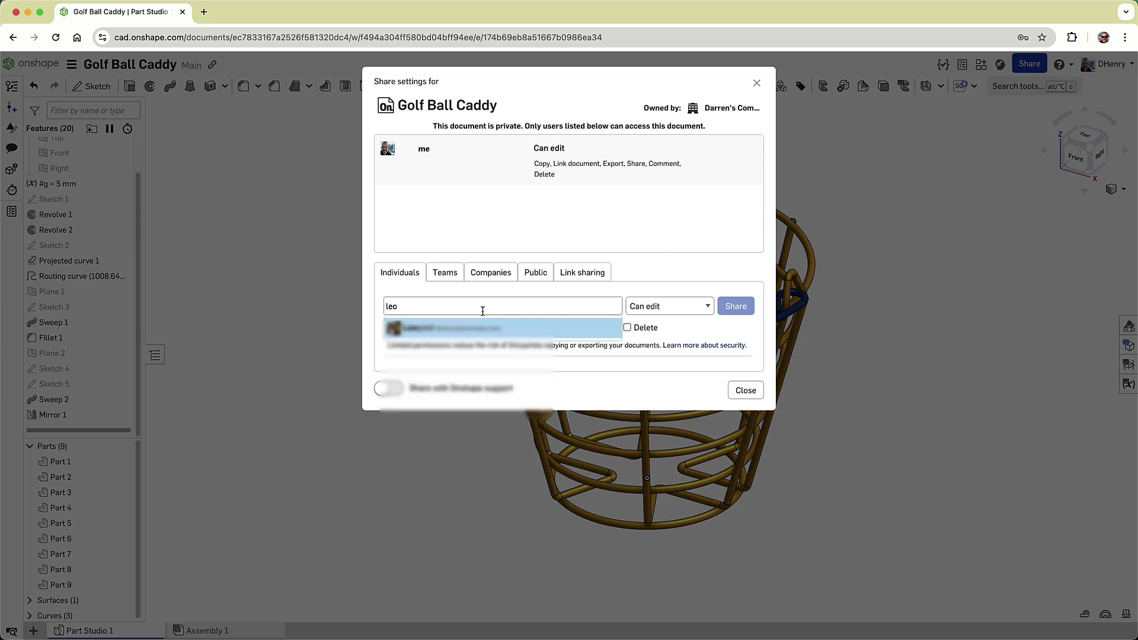
click(441, 331)
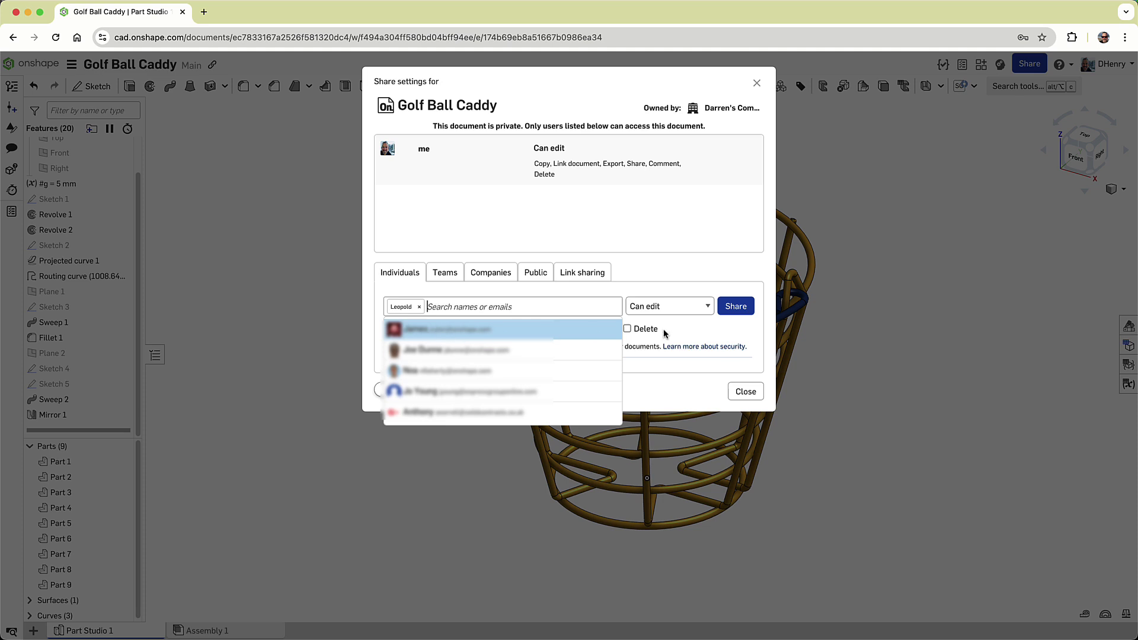
click(715, 338)
click(735, 306)
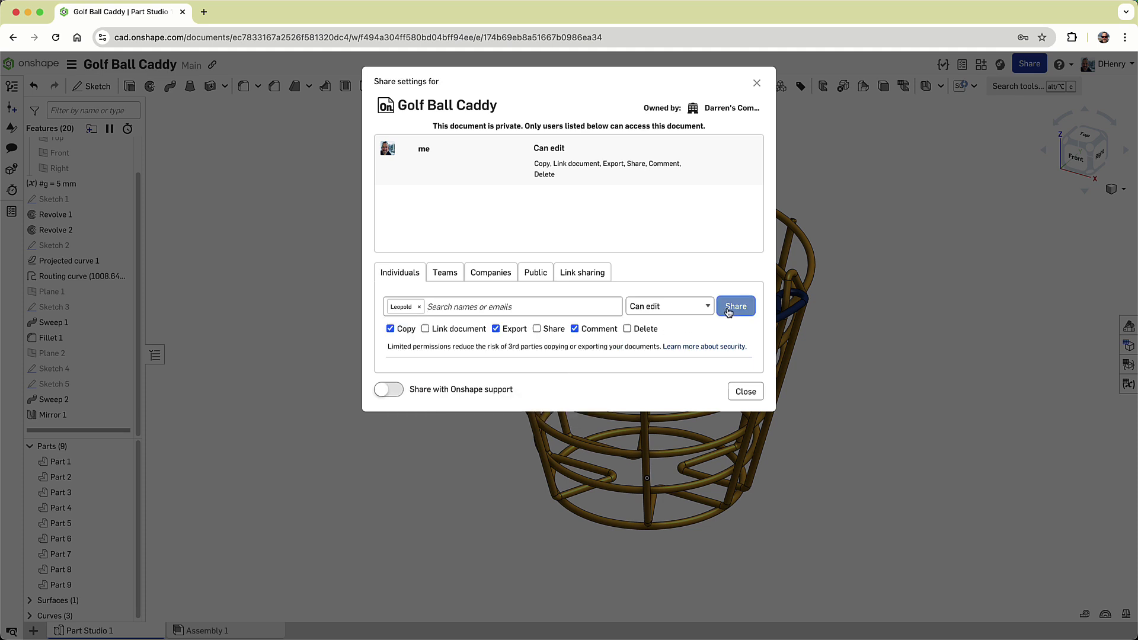
click(738, 391)
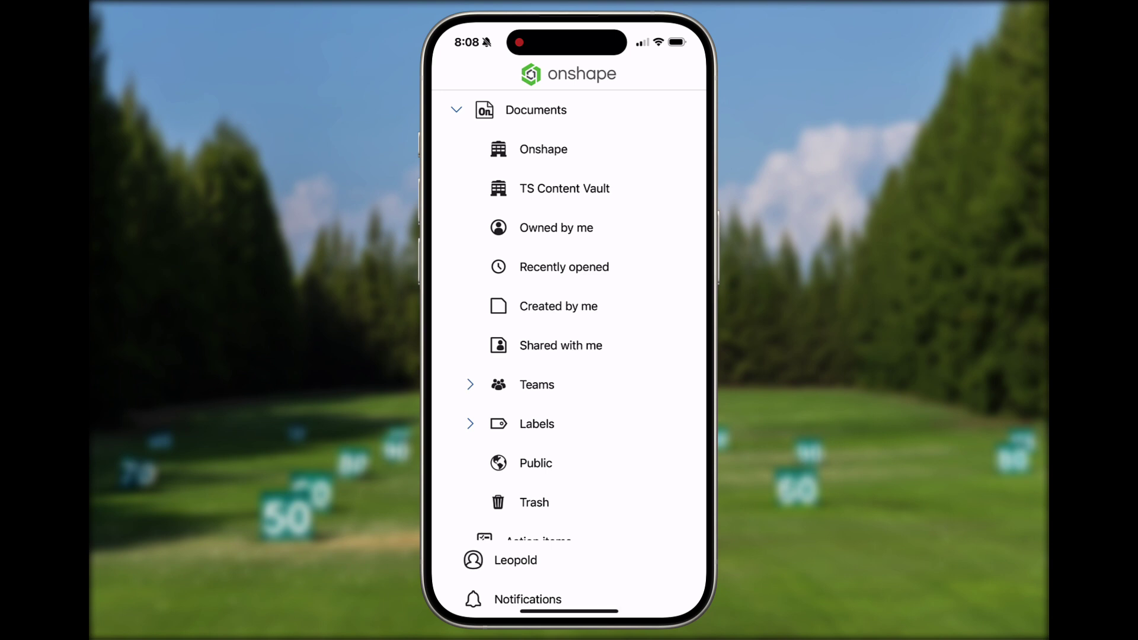
- Open the Golf Ball Caddy document from Shared with me in the mobile app
click(546, 340)
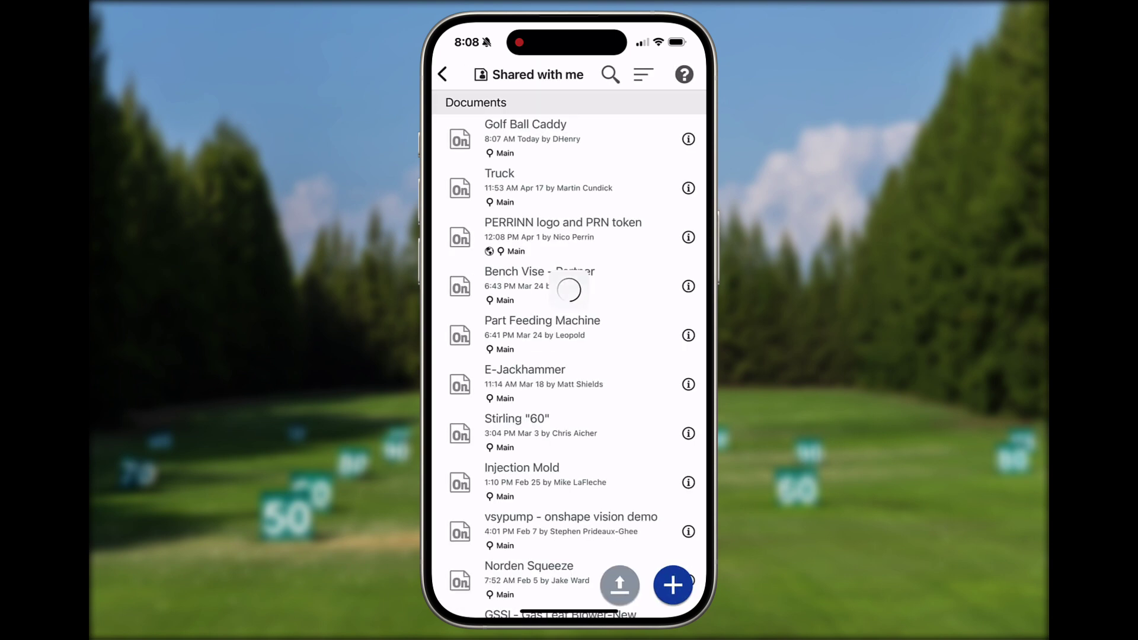
click(493, 128)
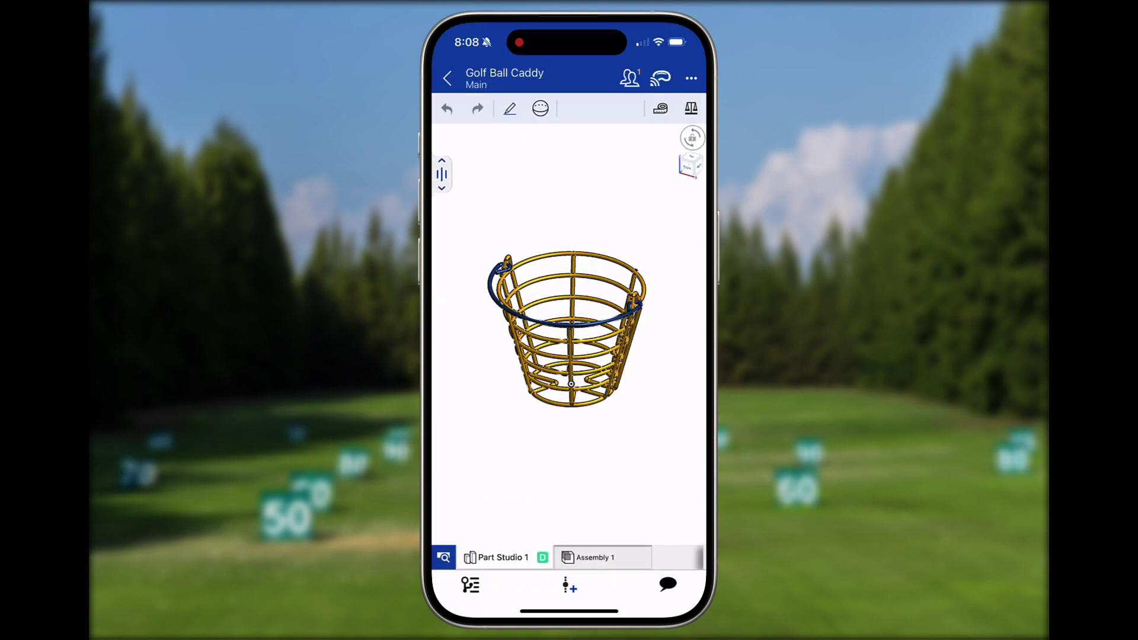
- Zoom and orbit the caddy to examine the handle joint up close
scroll(570, 326, up, 5)
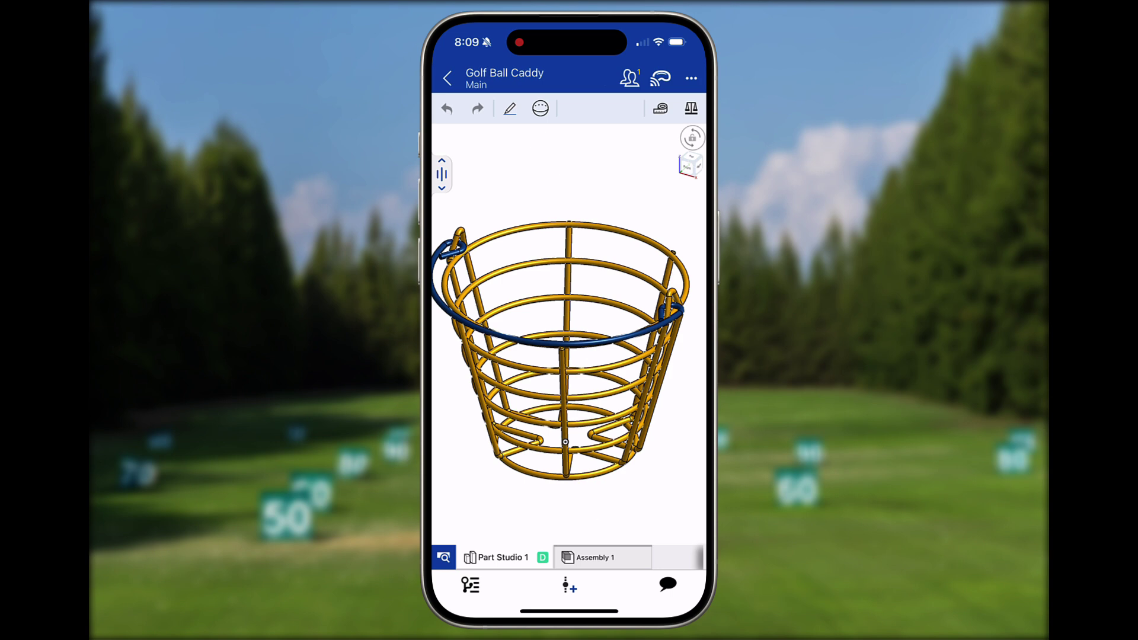
drag(532, 389, 552, 407)
scroll(679, 297, up, 3)
scroll(679, 296, up, 5)
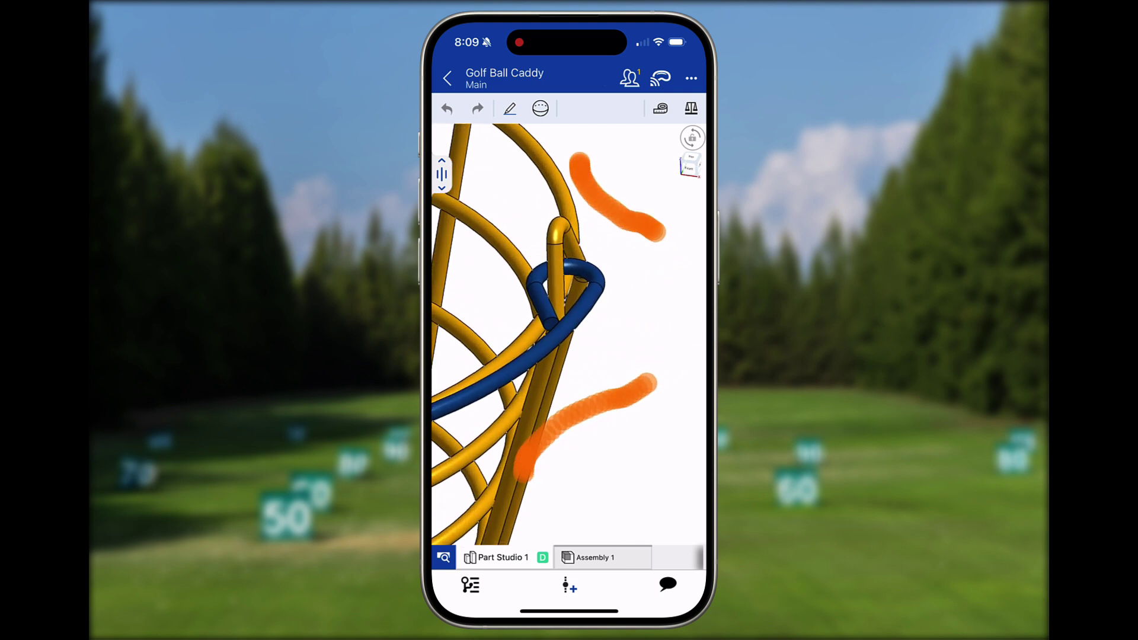
scroll(587, 297, down, 5)
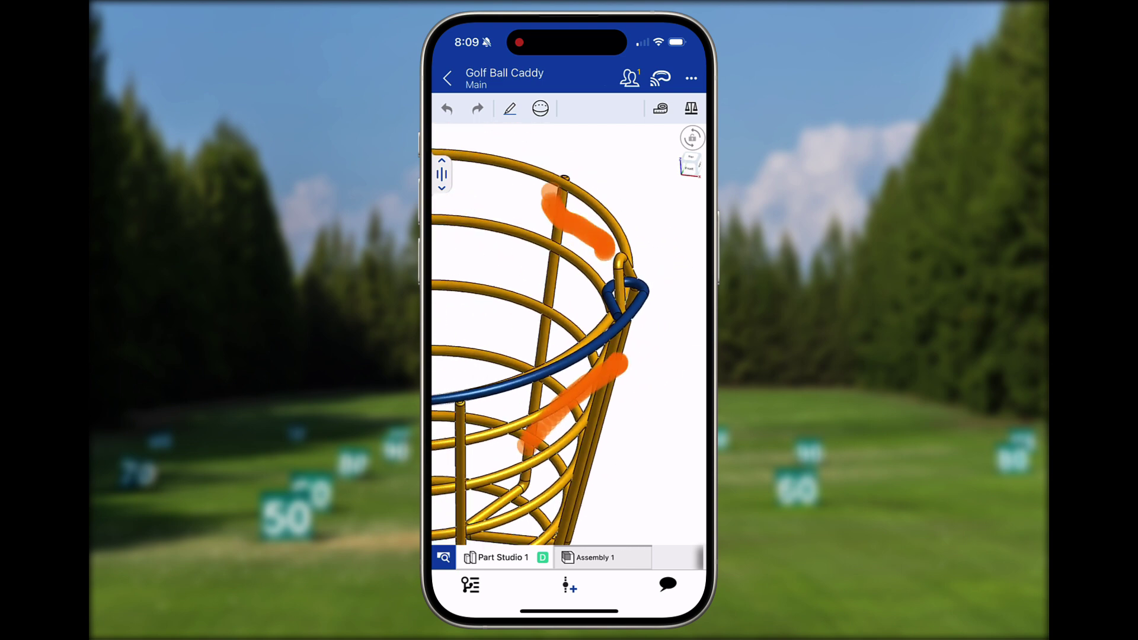
- Move Fillet 1 between Sweep 2 and Mirror 1 in the feature list, then open its options
click(450, 175)
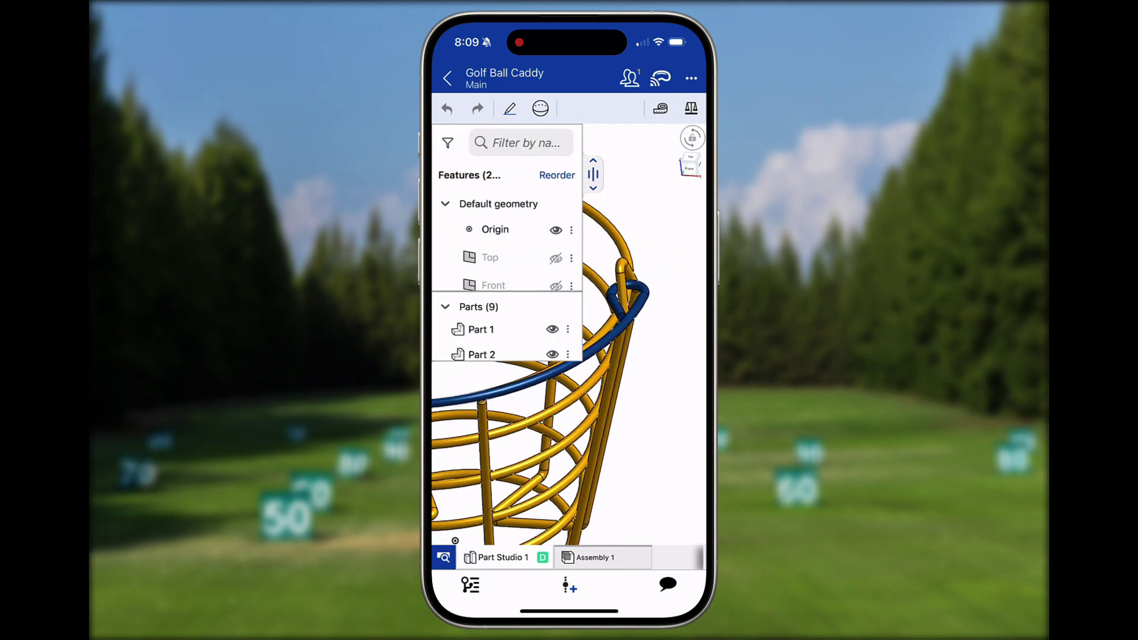
scroll(533, 231, down, 5)
scroll(554, 232, down, 3)
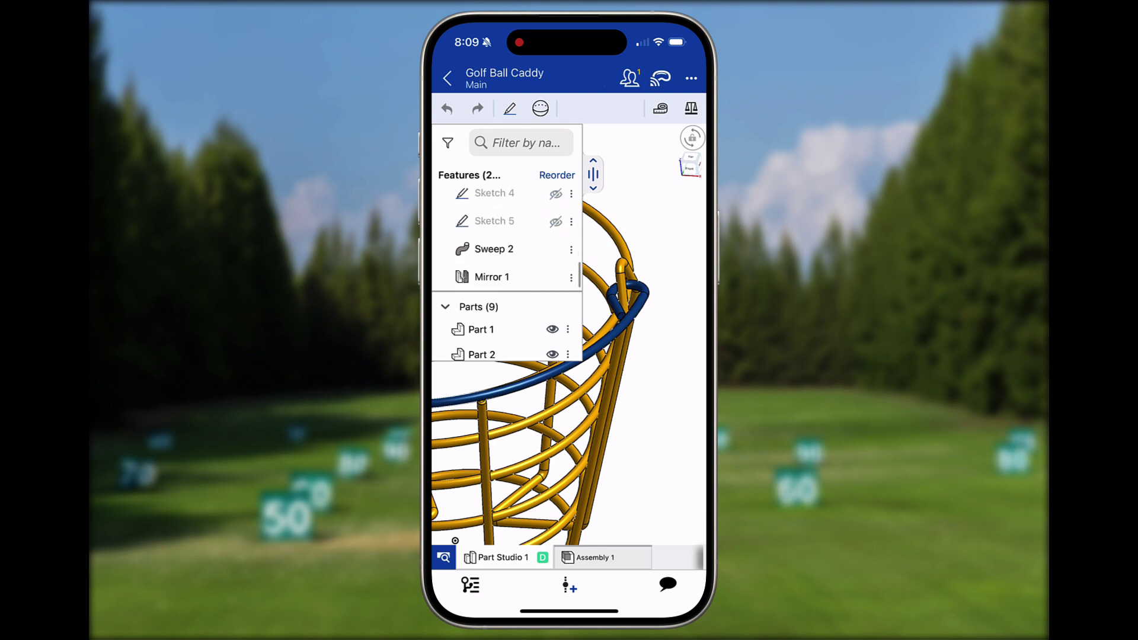
scroll(516, 243, up, 2)
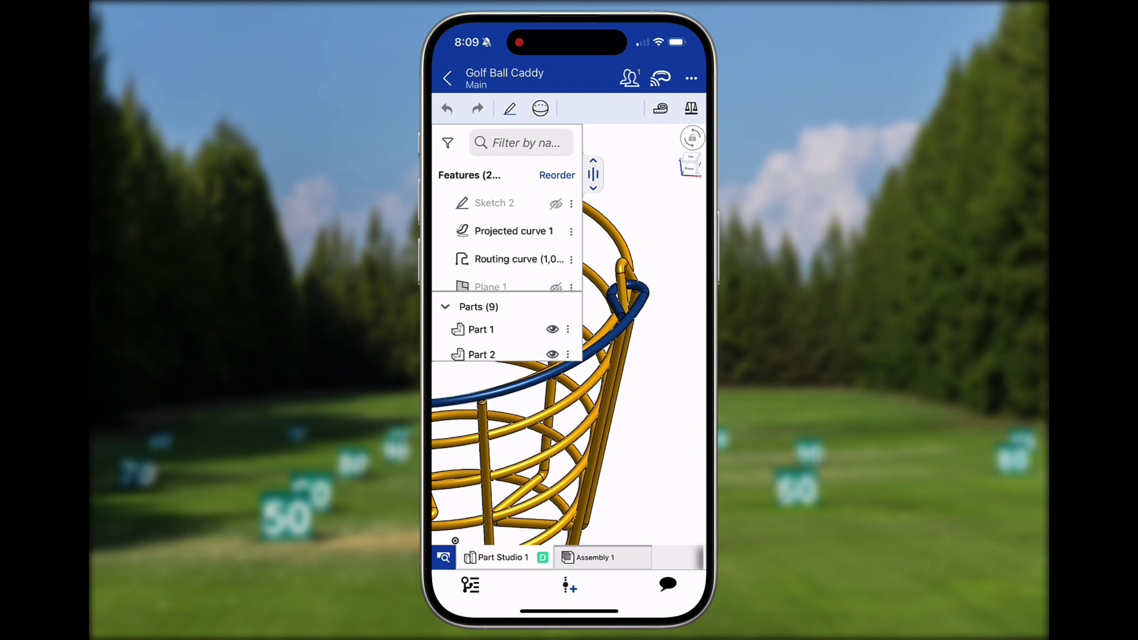
scroll(548, 231, down, 2)
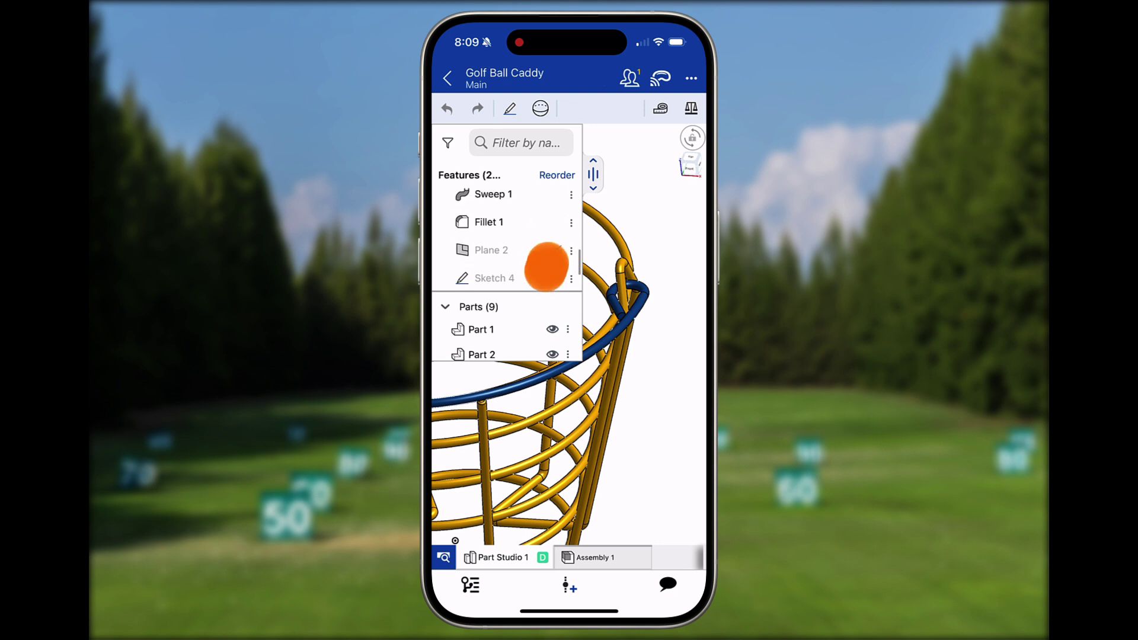
mouse_move(560, 223)
mouse_down()
mouse_move(552, 282)
mouse_move(546, 219)
mouse_up()
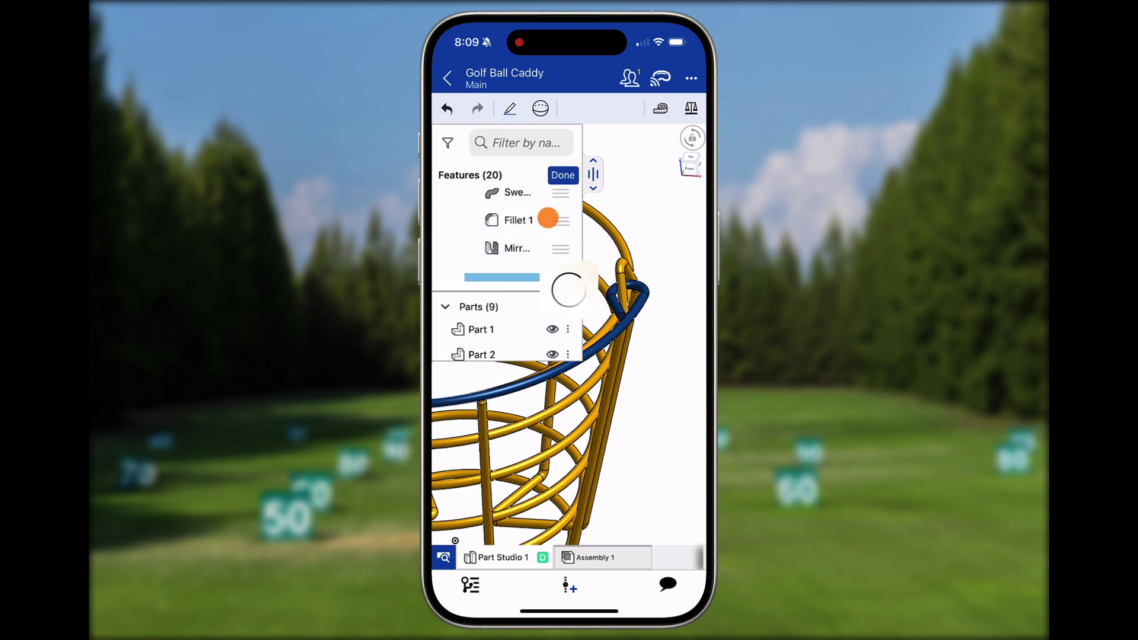
click(563, 175)
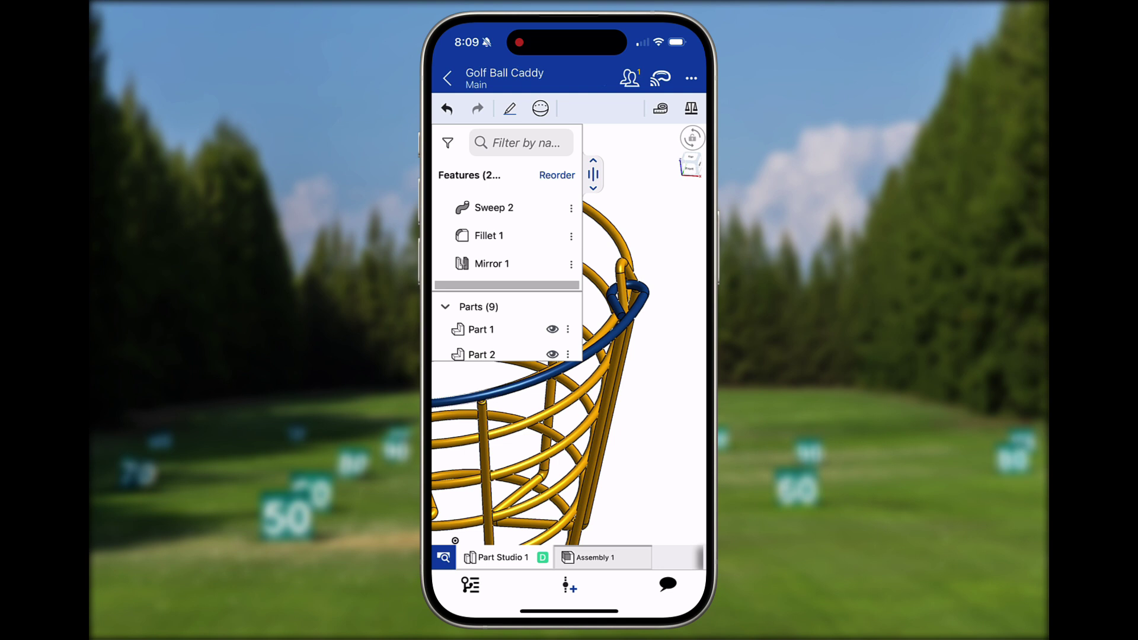
click(537, 237)
click(571, 236)
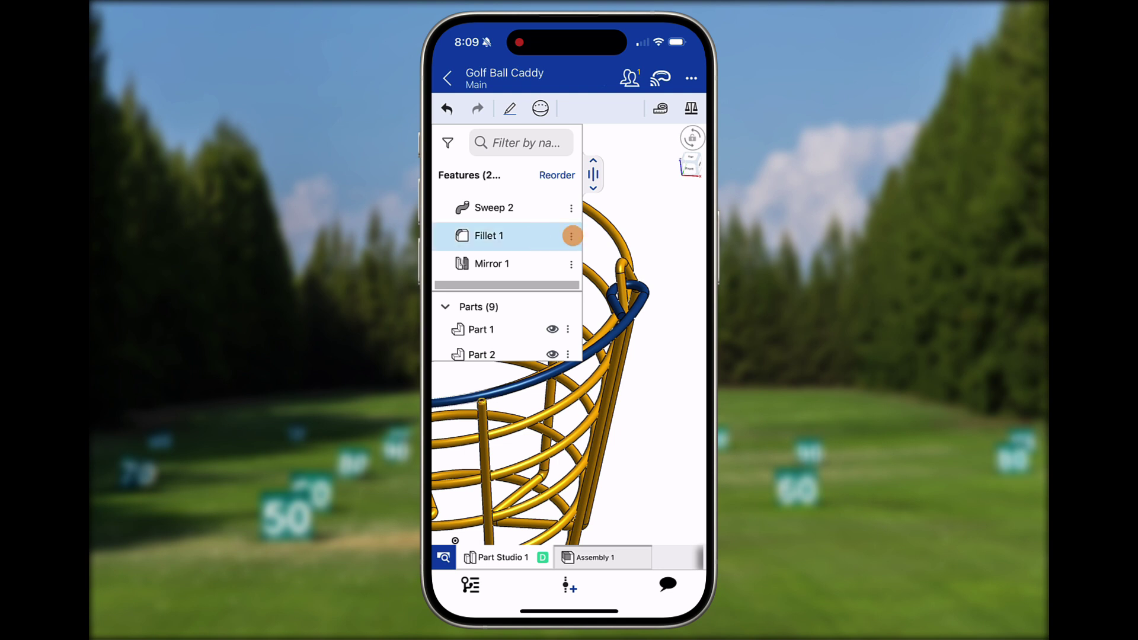
- Add a third handle-joint edge to Fillet 1 so it rounds 3 edges
click(559, 302)
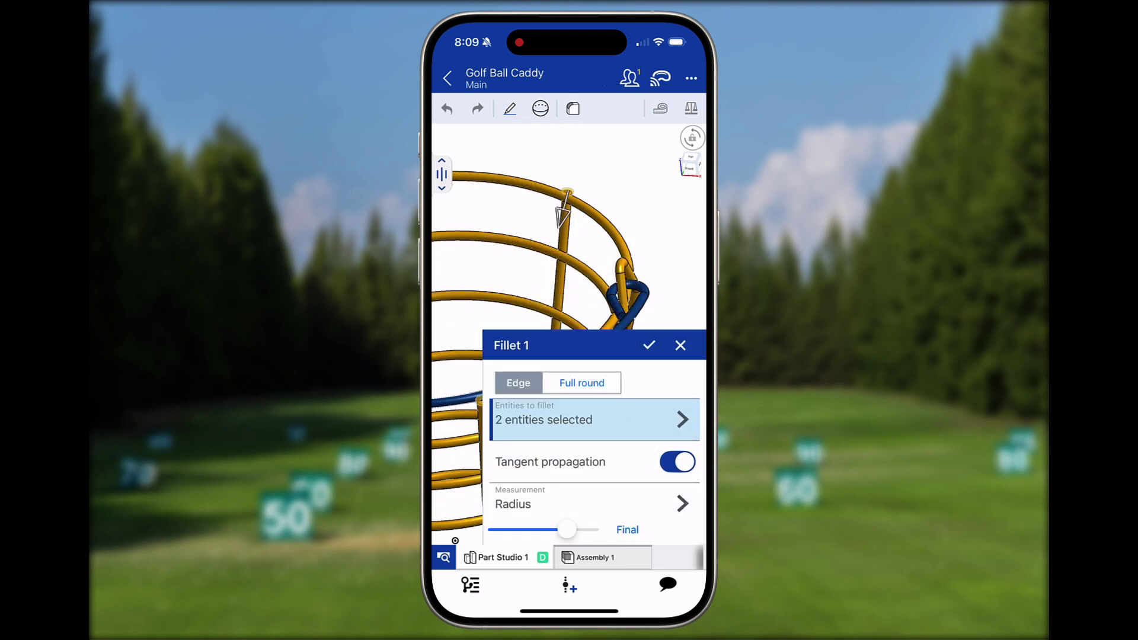
drag(674, 284, 672, 287)
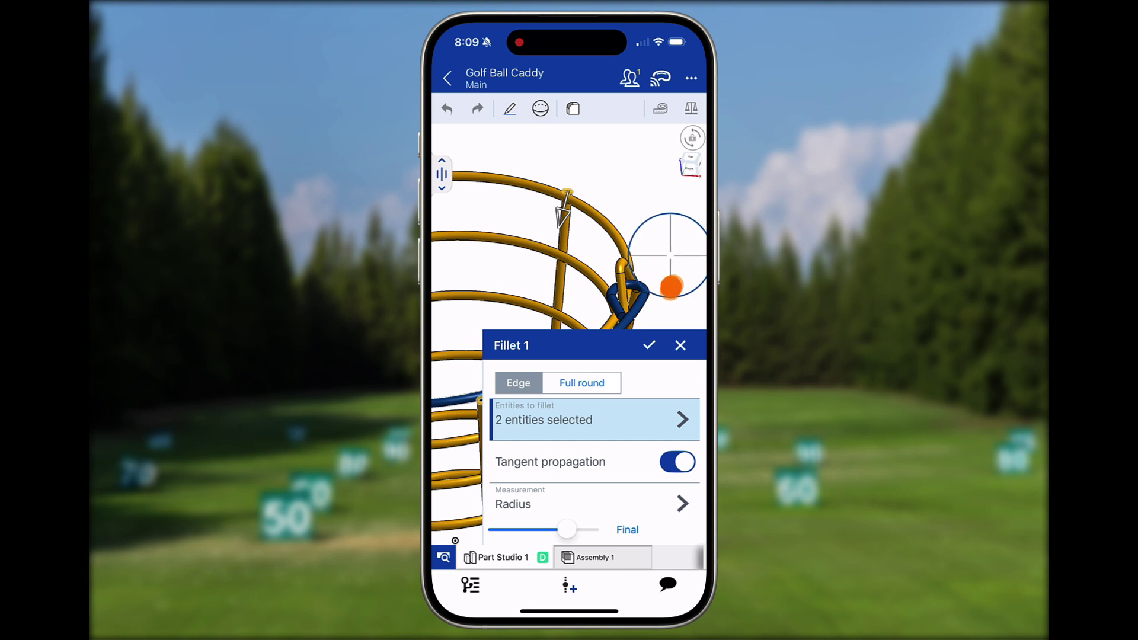
drag(672, 287, 618, 340)
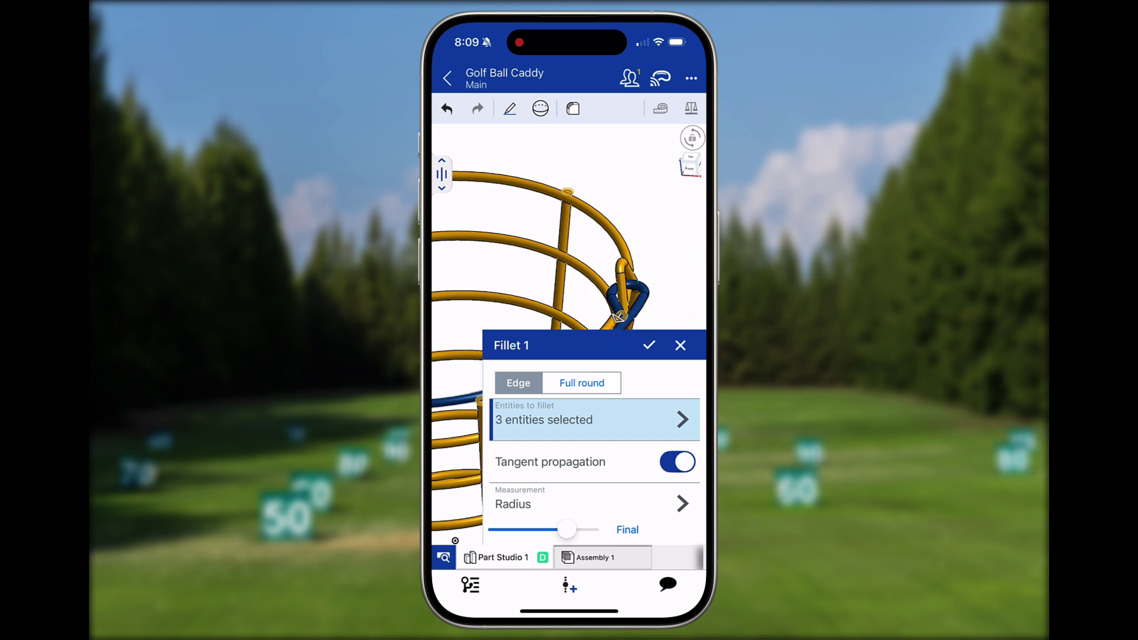
scroll(592, 237, up, 5)
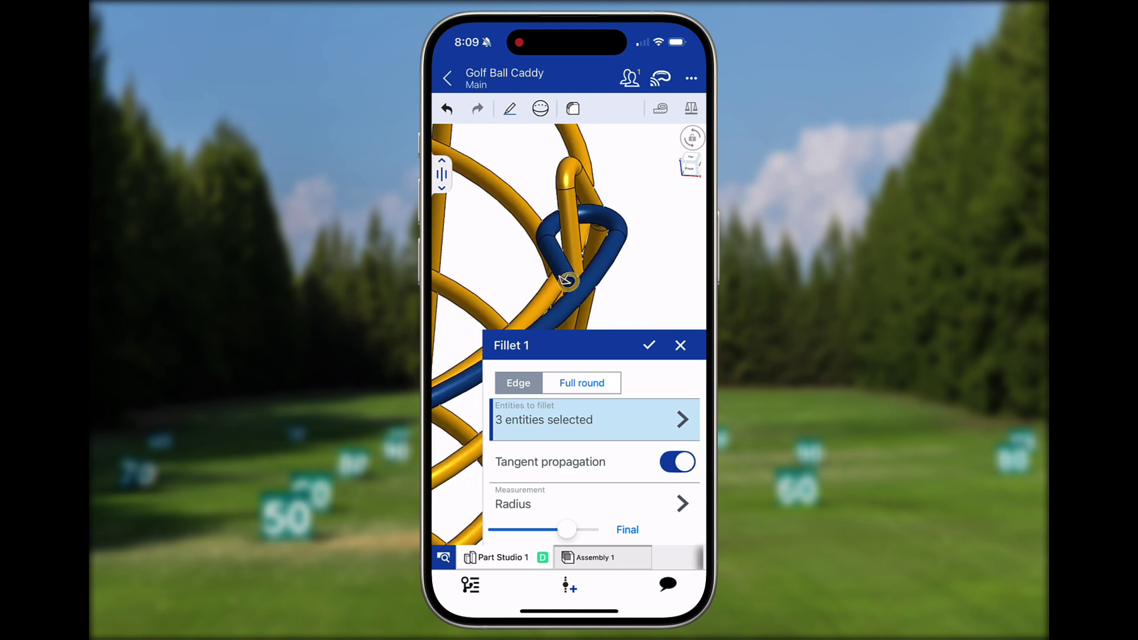
click(650, 346)
- Zoom to fit the basket and scroll the feature list to the #g = 5 mm variable
scroll(563, 308, down, 5)
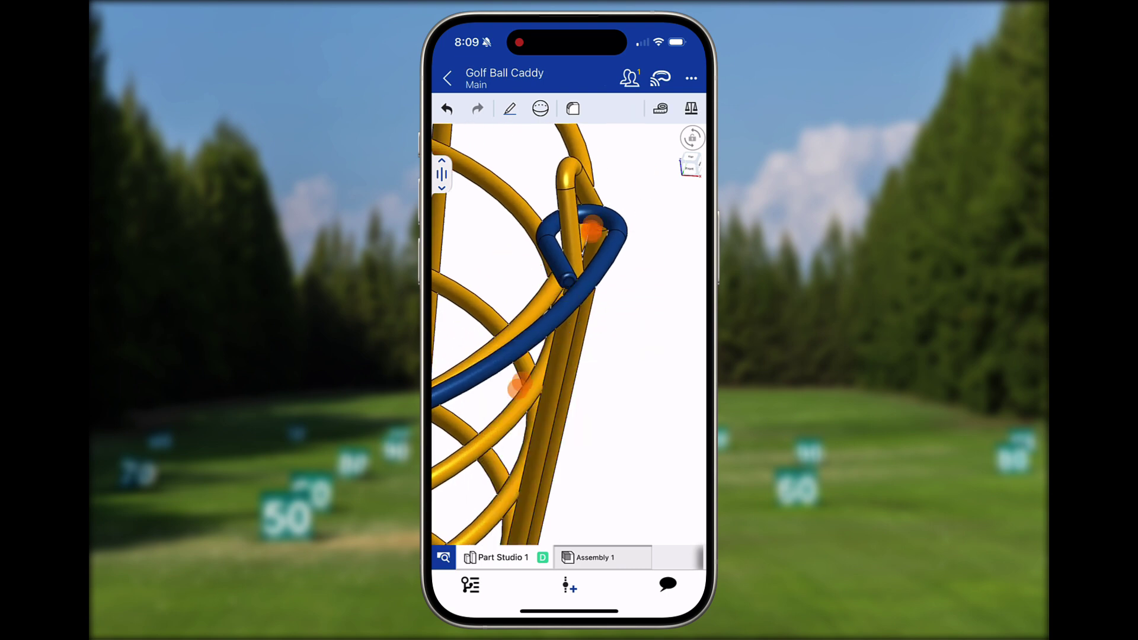
scroll(534, 308, up, 5)
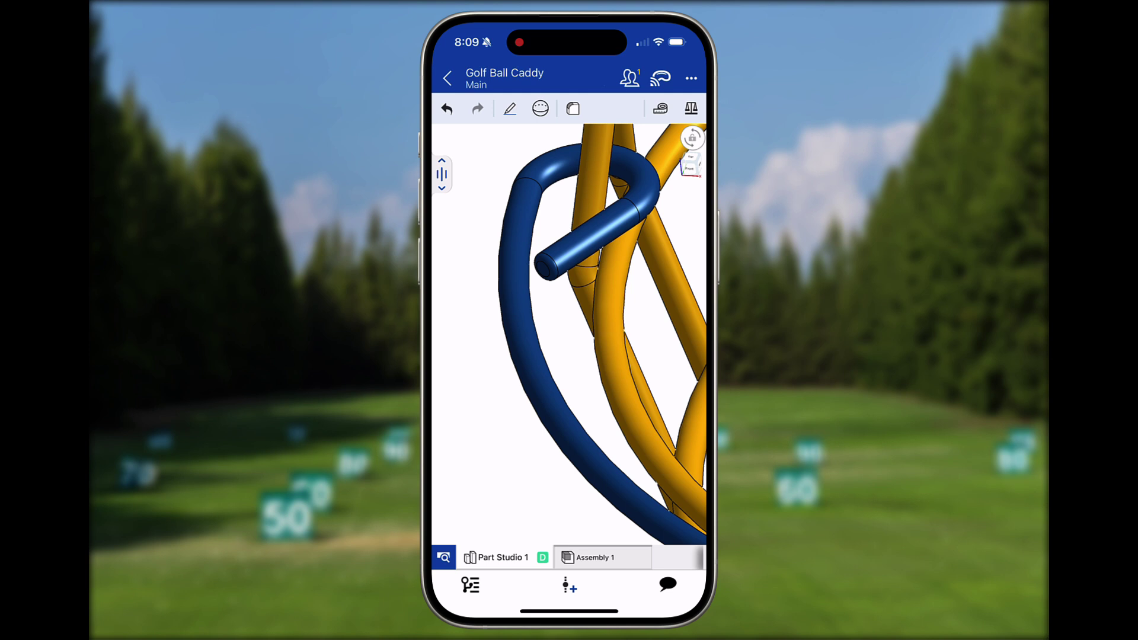
right_click(571, 342)
click(521, 388)
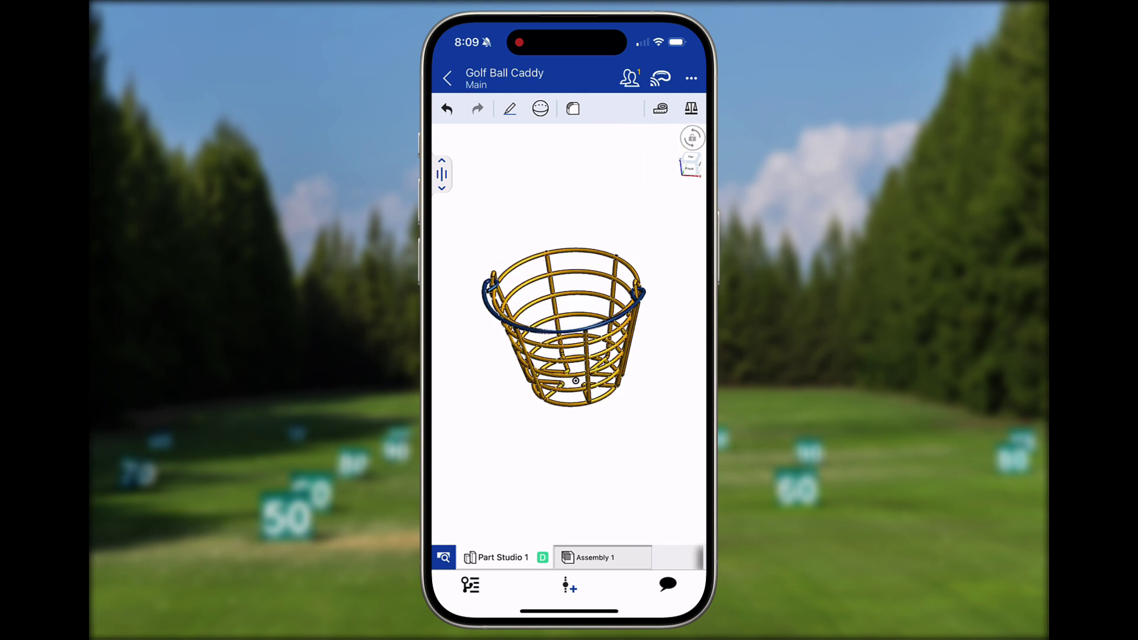
click(442, 173)
scroll(506, 237, up, 5)
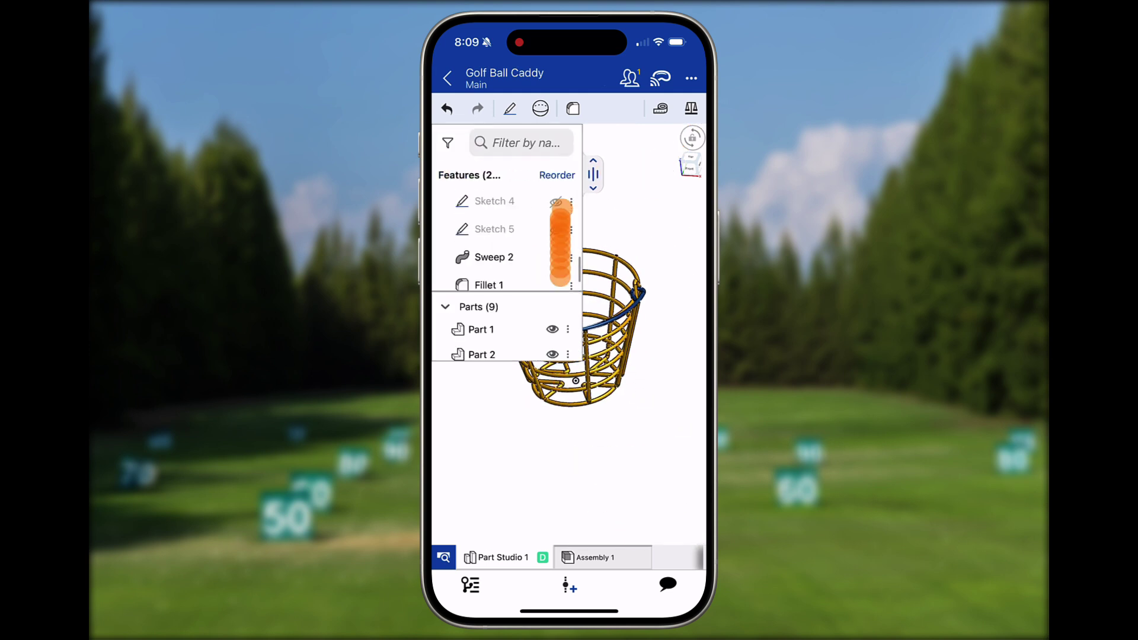
scroll(580, 172, down, 2)
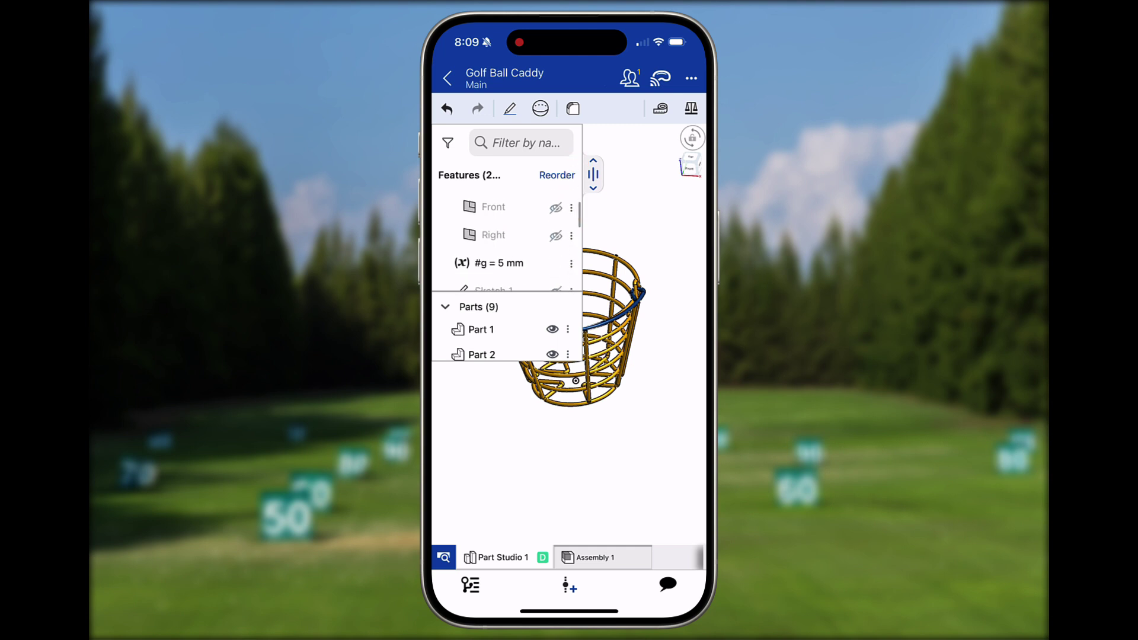
- Change the #g variable from 5 mm to 4.877 mm, then open the document comments
click(571, 262)
click(567, 295)
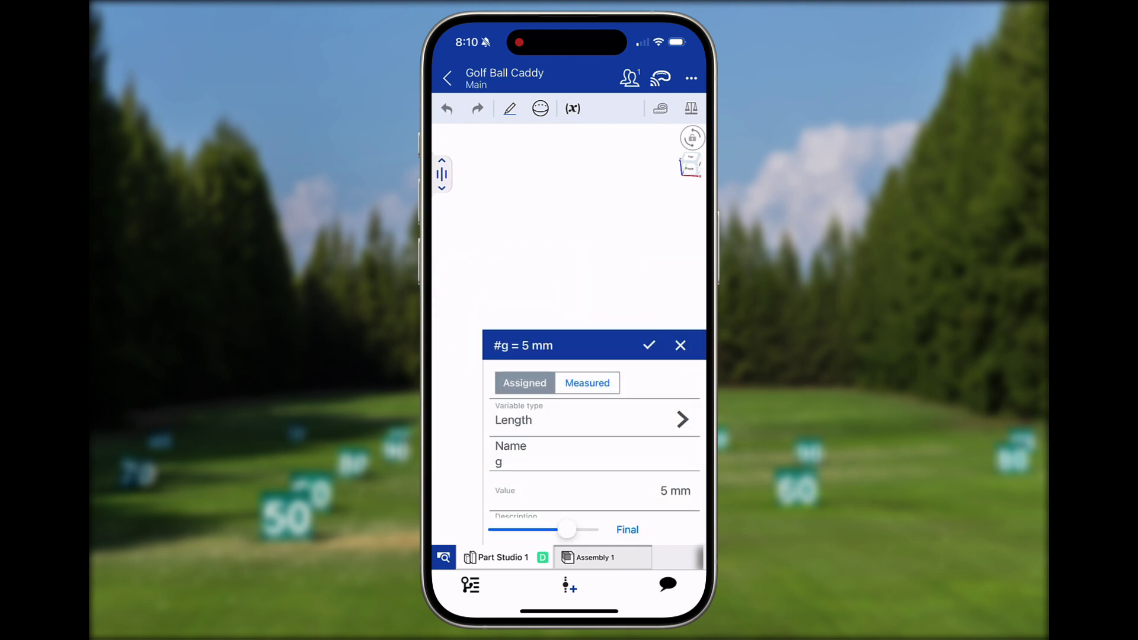
click(671, 490)
text(4)
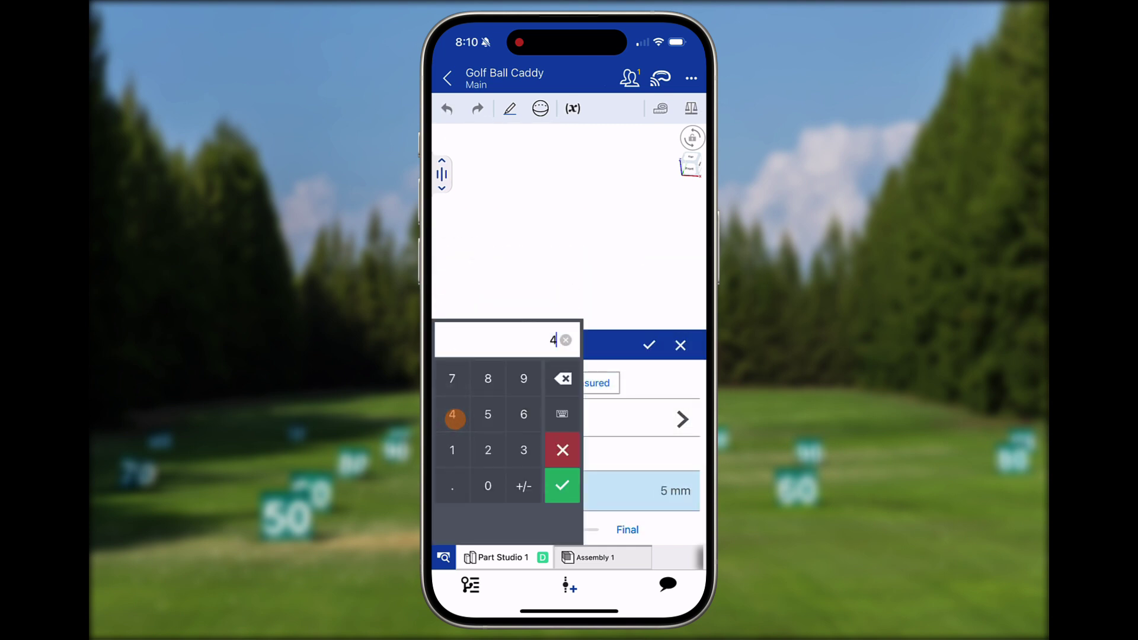
text(.877)
click(562, 485)
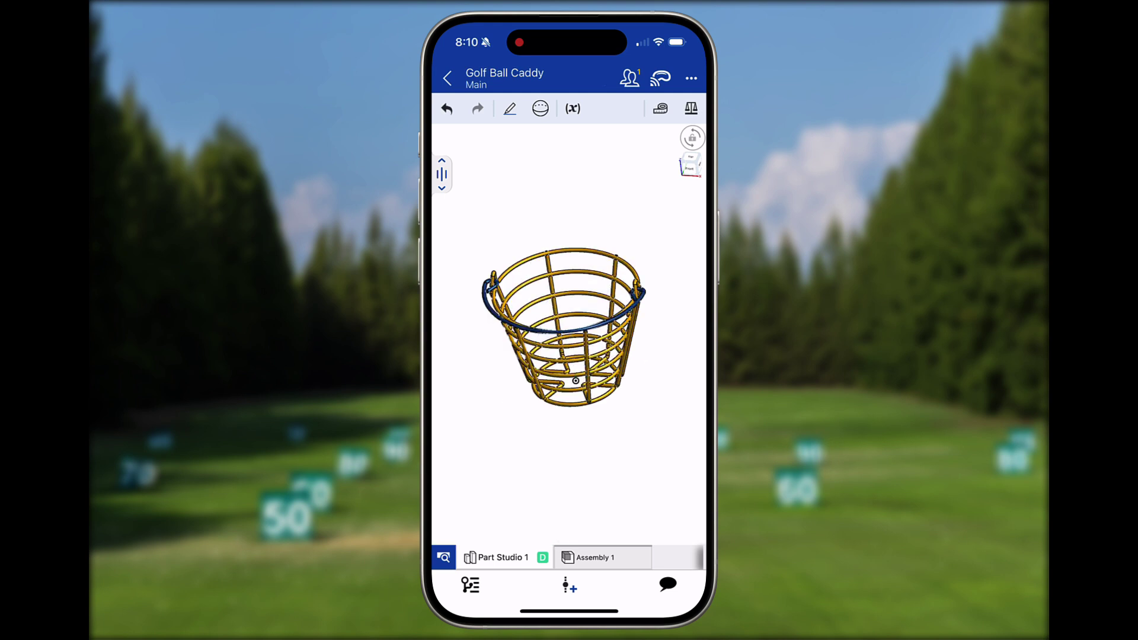
click(668, 585)
- Post a dictated comment saying the handle edge was rounded and the wire diameter changed
click(490, 511)
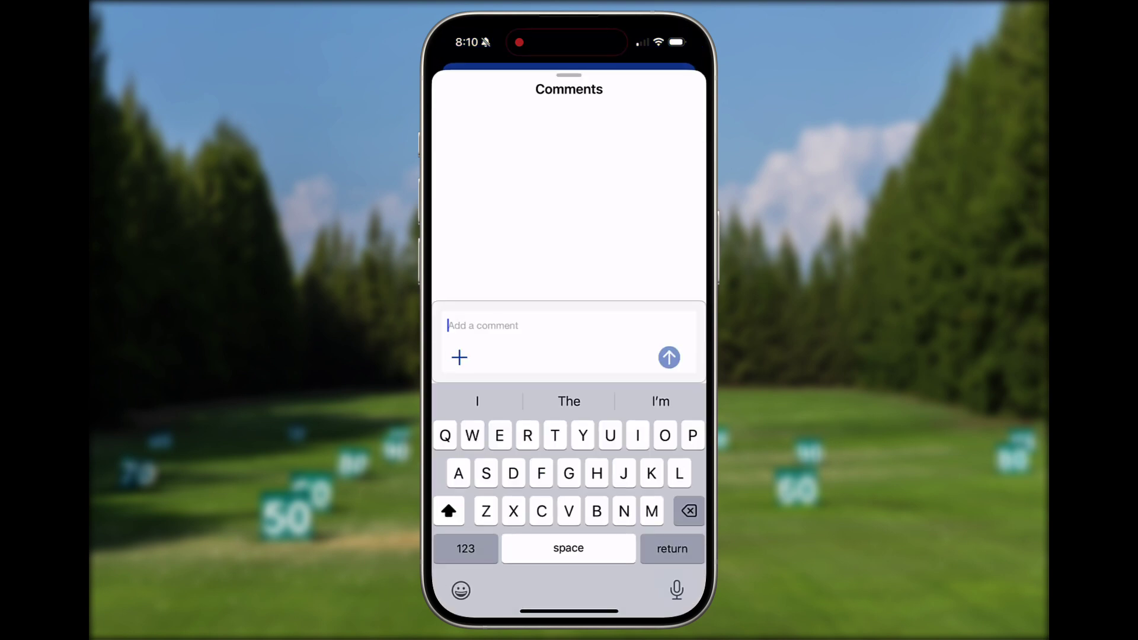
click(677, 590)
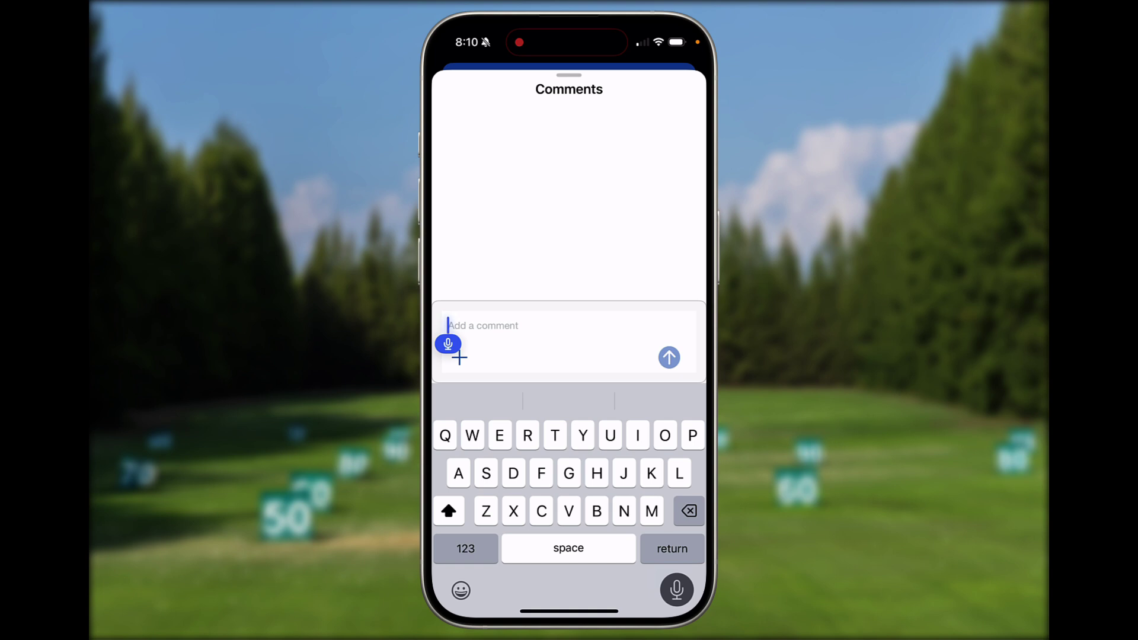
text(I rounded the sharp edge of the handle)
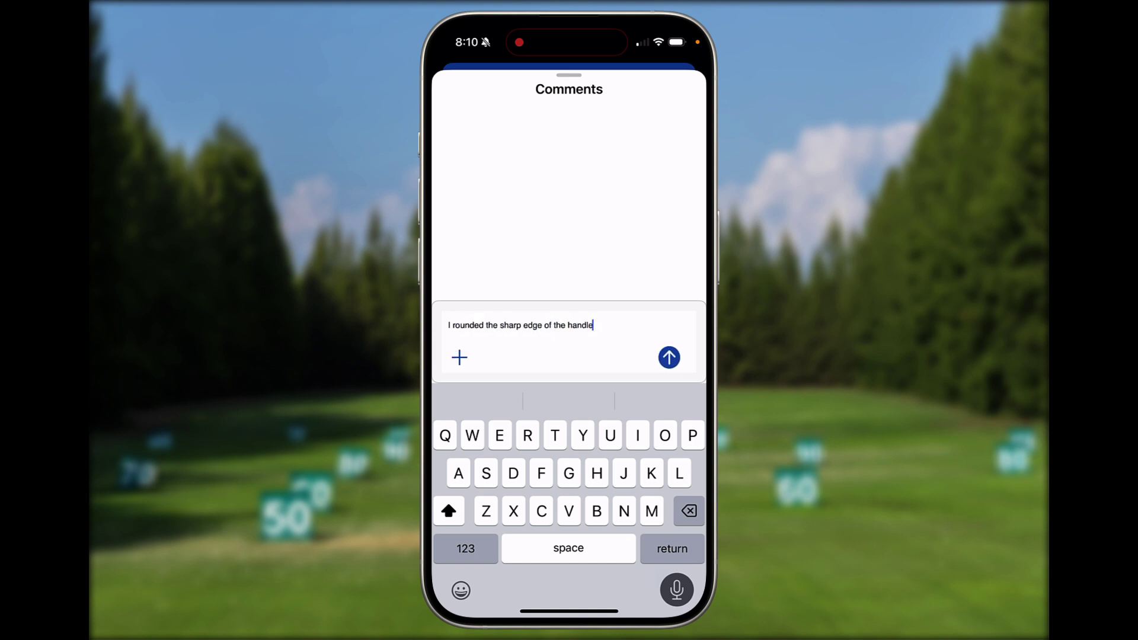
text( and I change the wire diameter to something more readily)
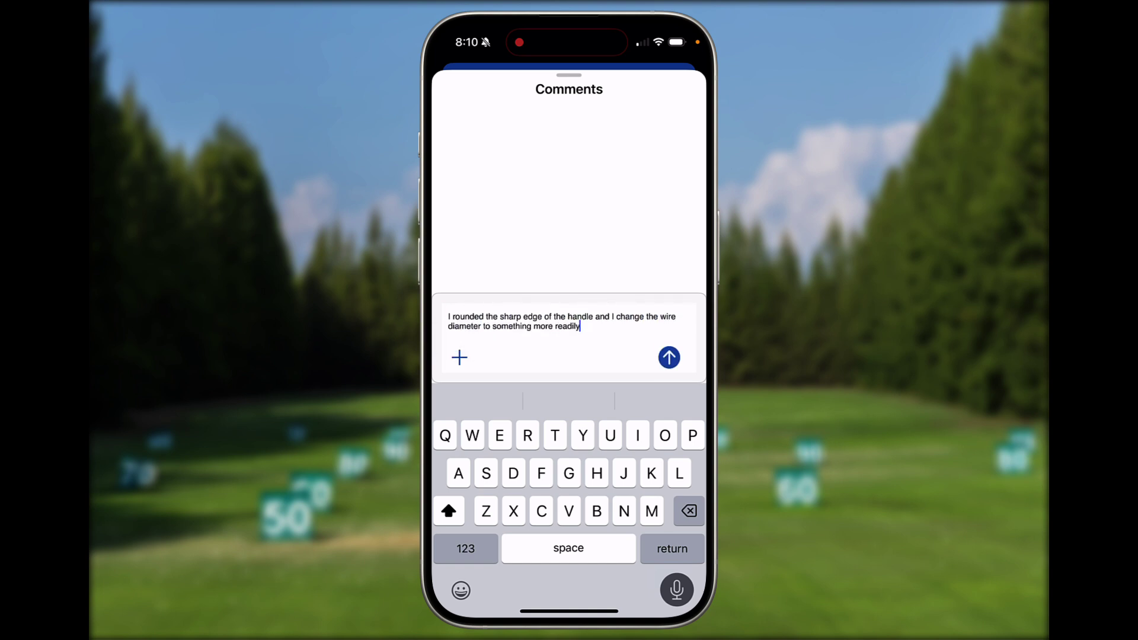
text( available.)
click(670, 358)
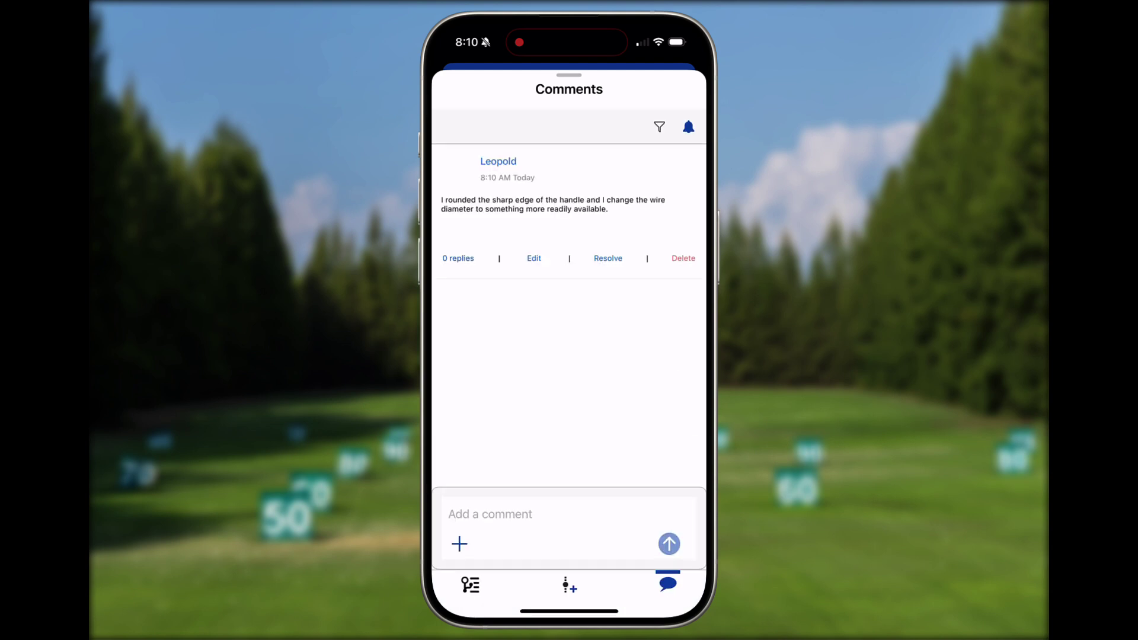
- Close the comments and switch the model to the isometric view
click(668, 584)
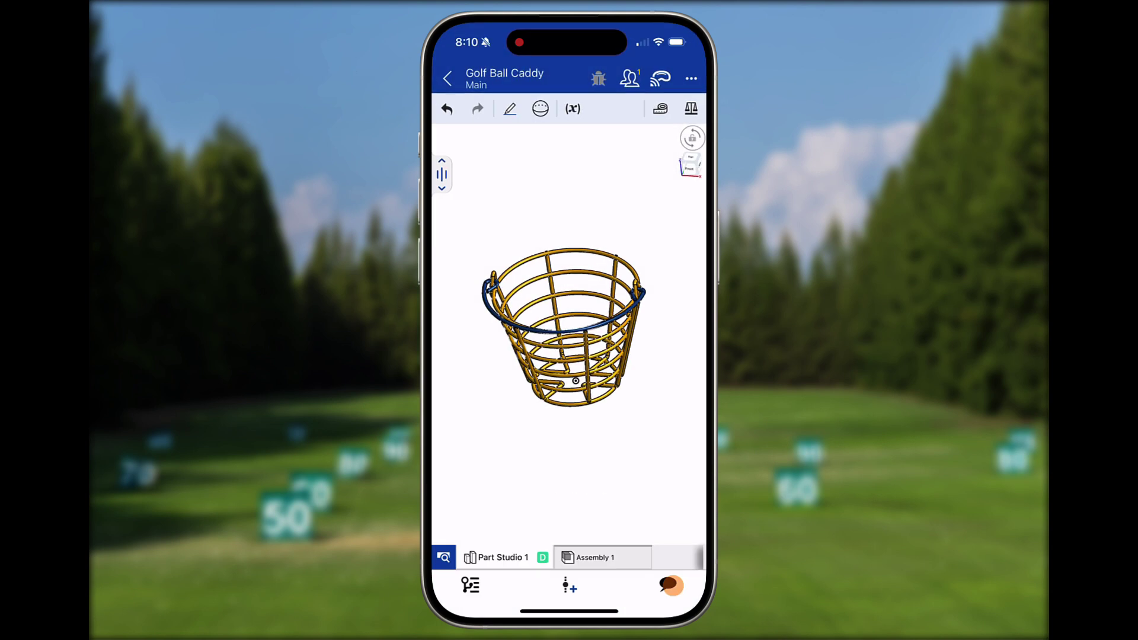
click(691, 172)
click(621, 384)
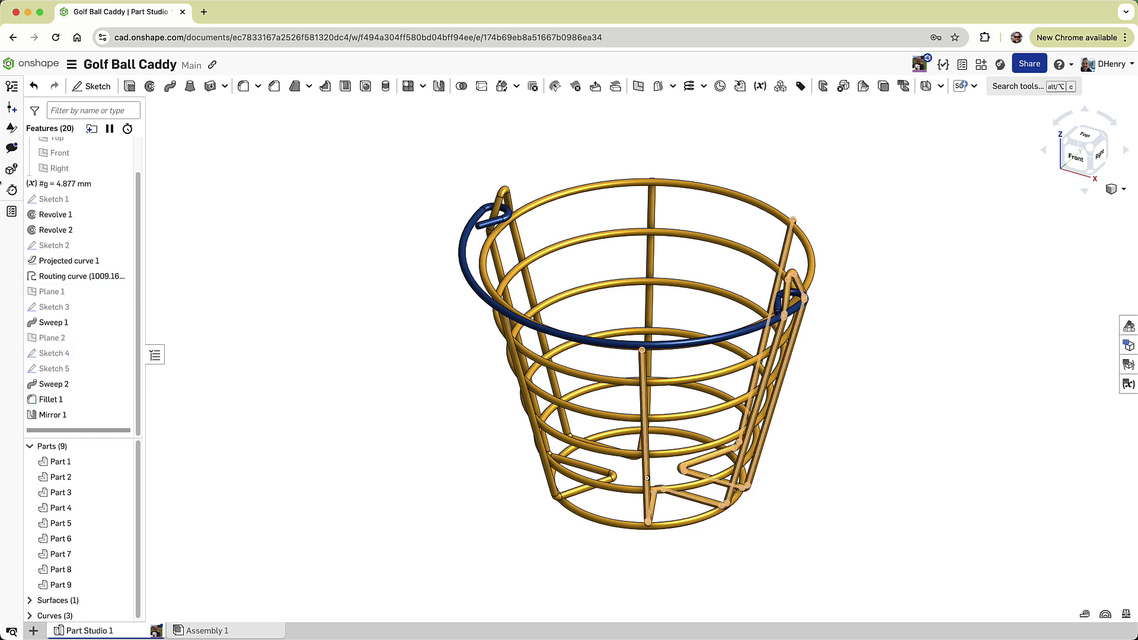
- Reply 'Great' under the mobile comment about the handle and wire
click(11, 148)
click(75, 286)
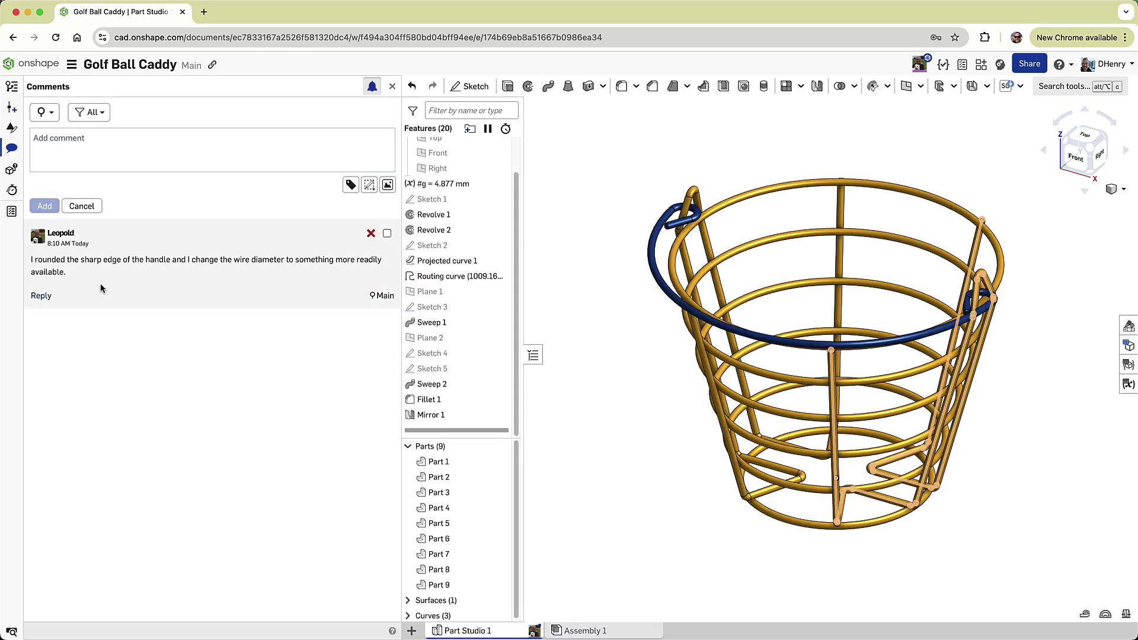
click(98, 224)
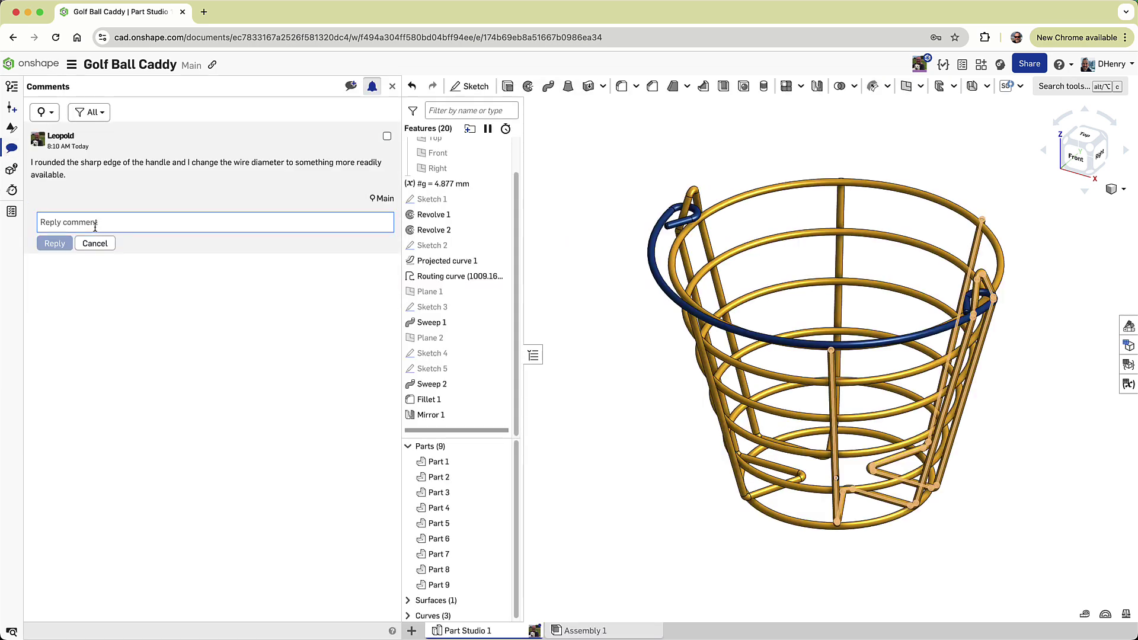
text(Great)
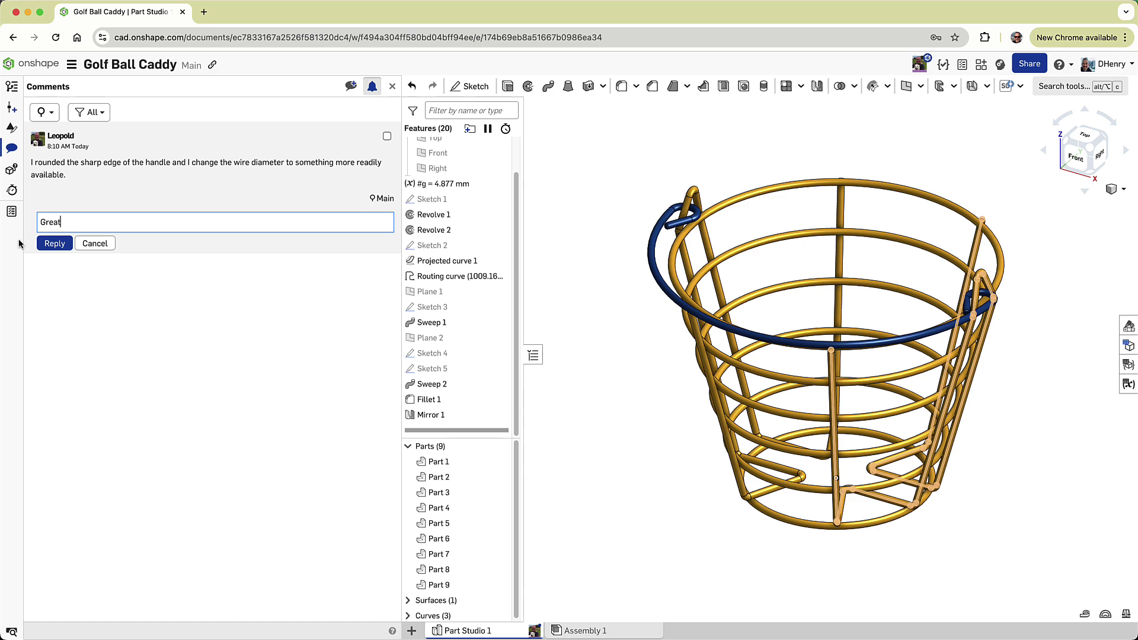
click(55, 243)
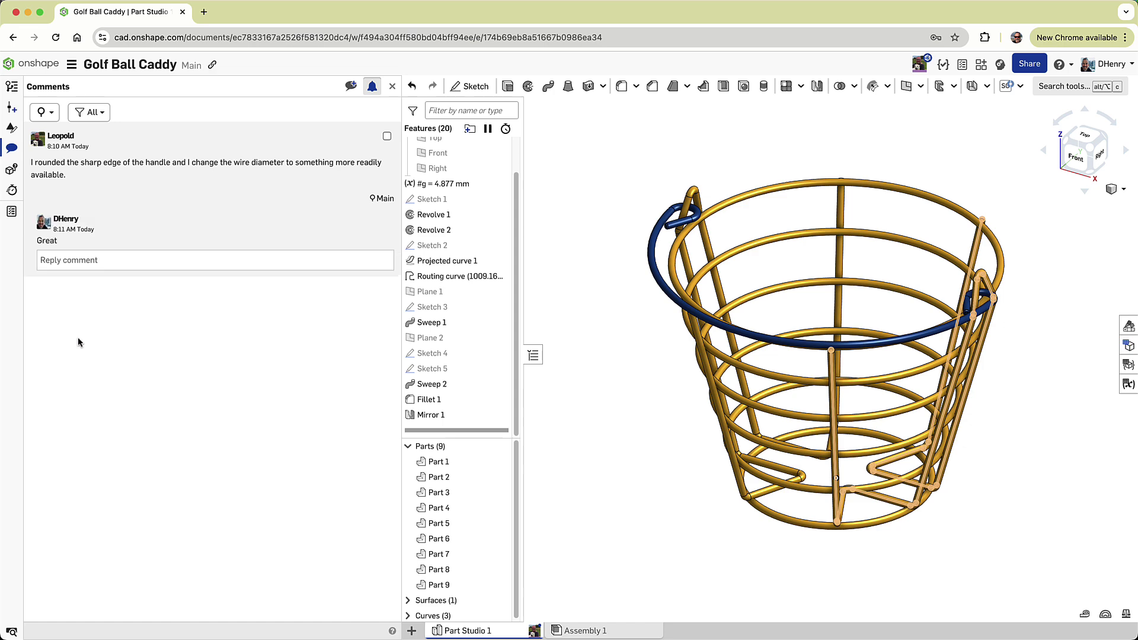
click(392, 86)
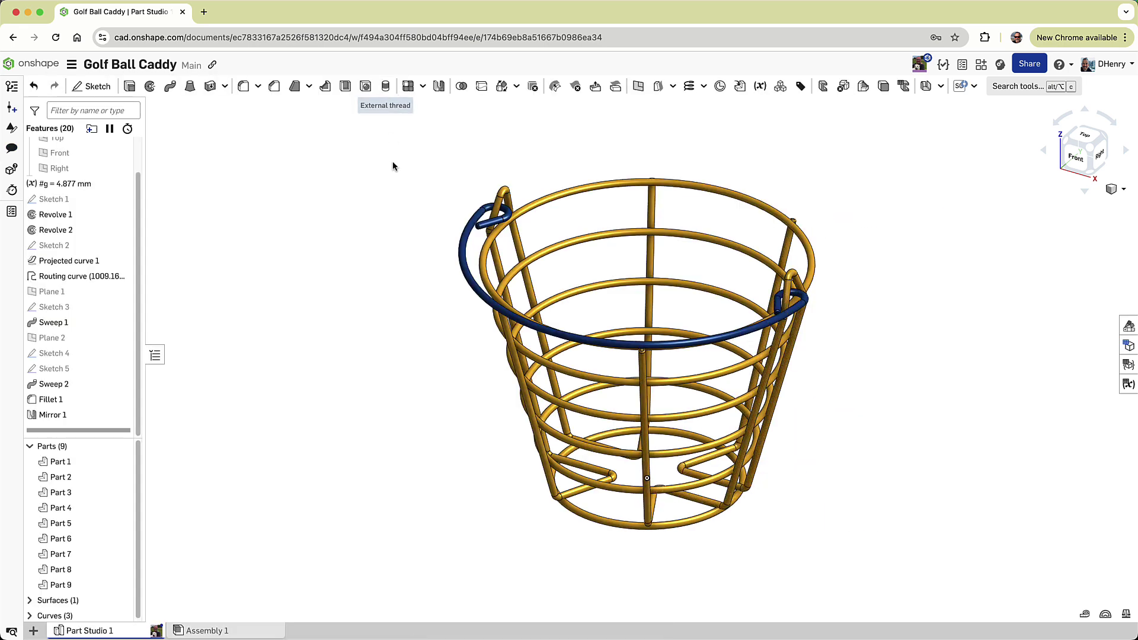